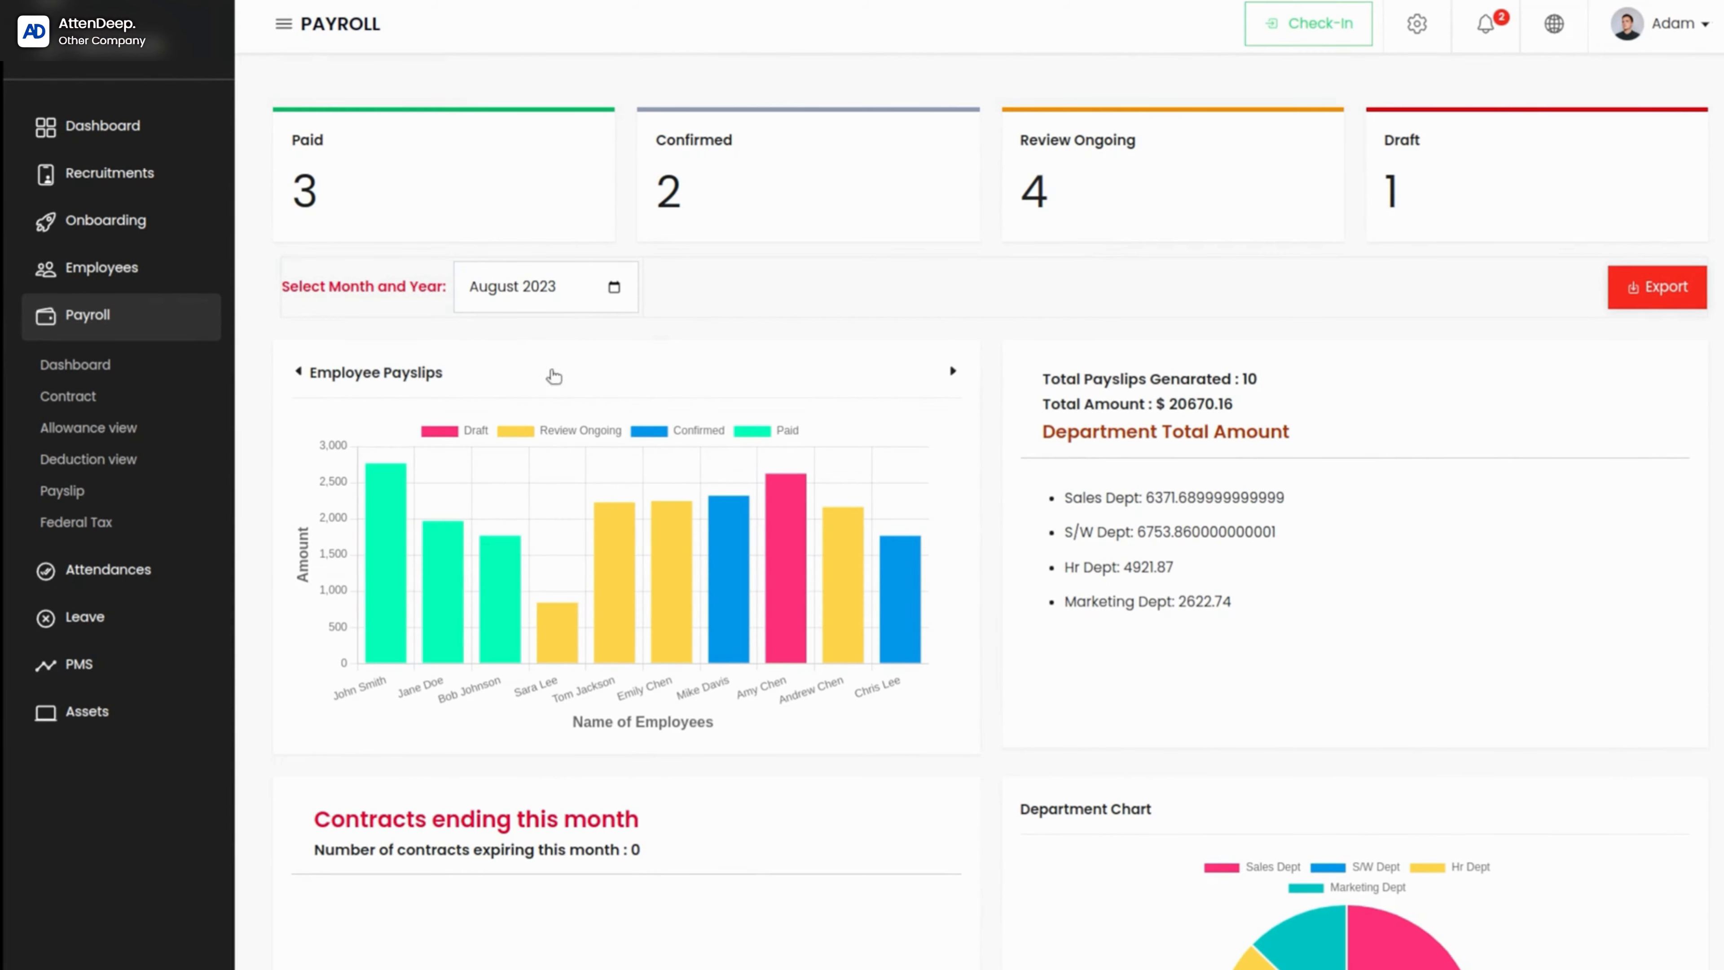
Step: Review the August 2023 payroll dashboard, including employee payslips, department totals and the department chart
{"action": "scroll", "coordinate": [685, 402], "scroll_direction": "down", "scroll_amount": 1}
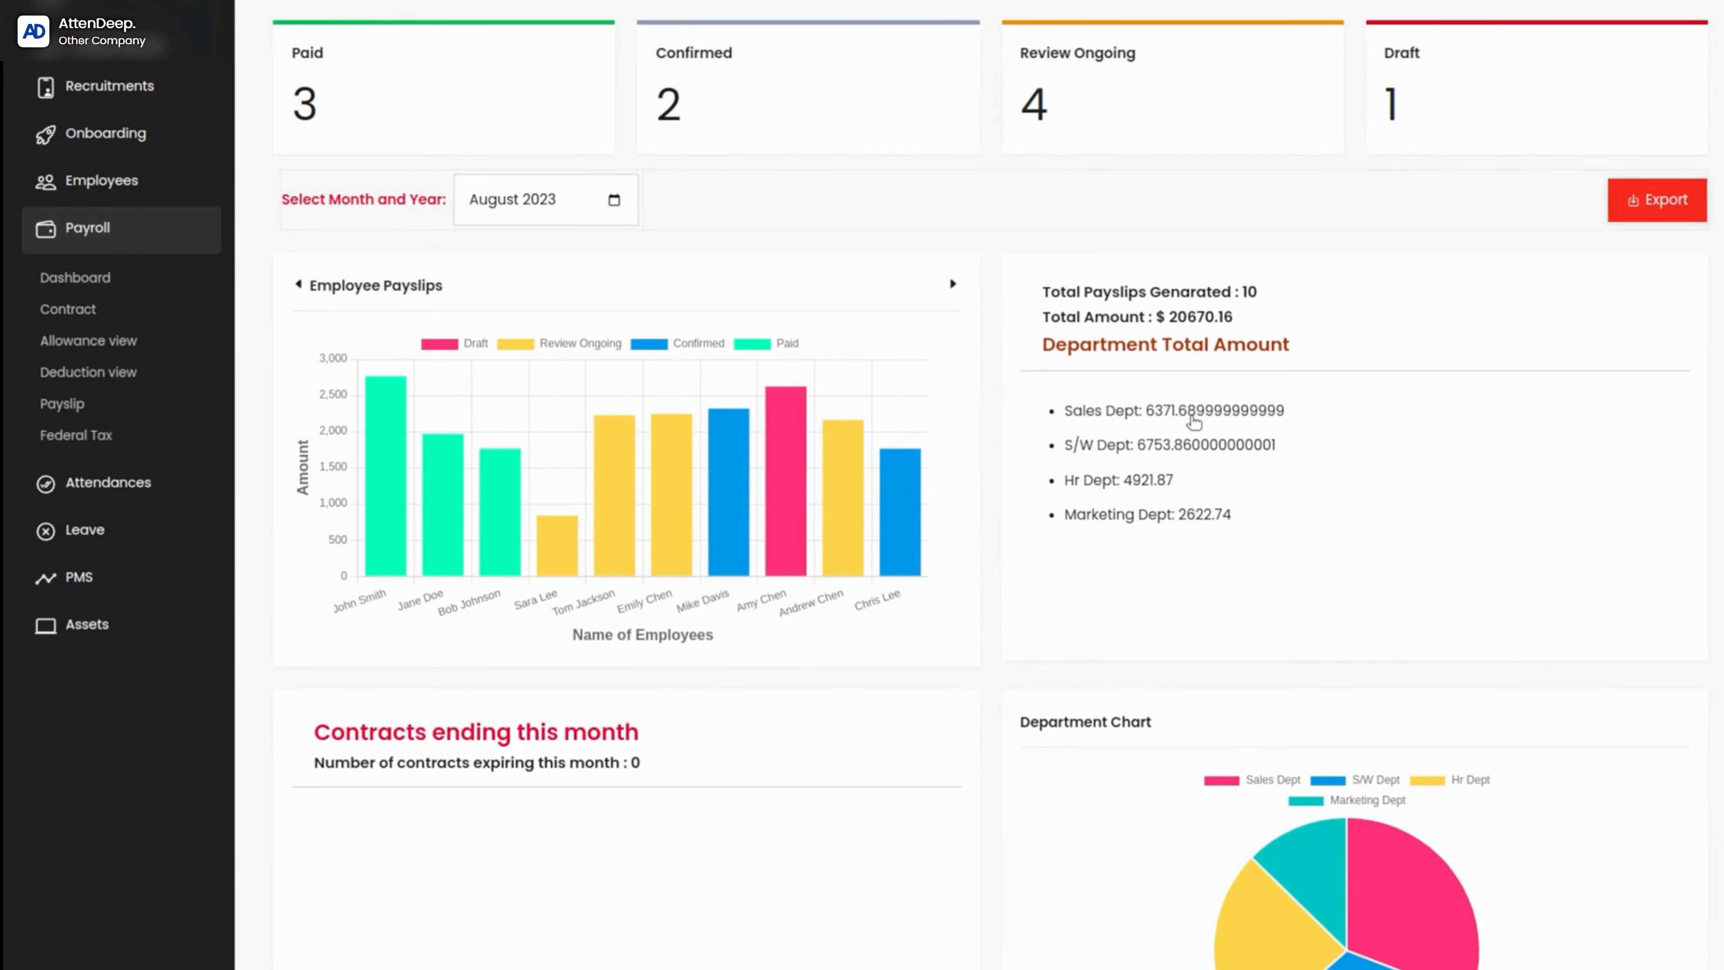
{"action": "scroll", "coordinate": [1166, 504], "scroll_direction": "down", "scroll_amount": 2}
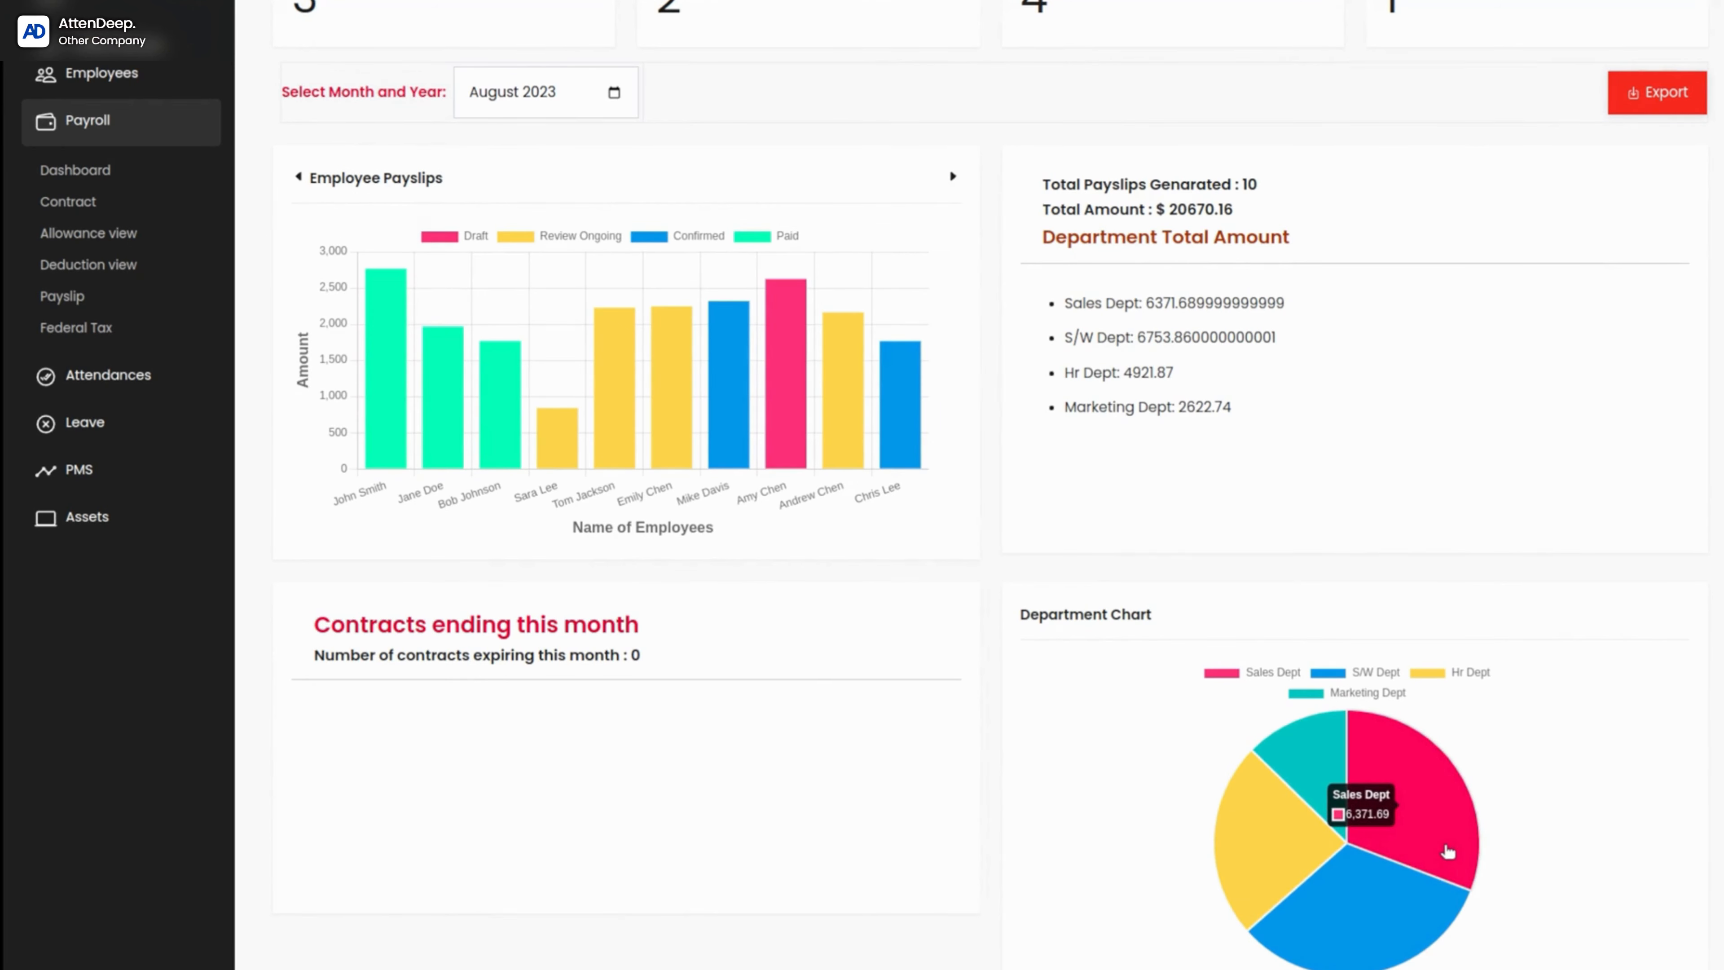
{"action": "scroll", "coordinate": [629, 351], "scroll_direction": "up", "scroll_amount": 3}
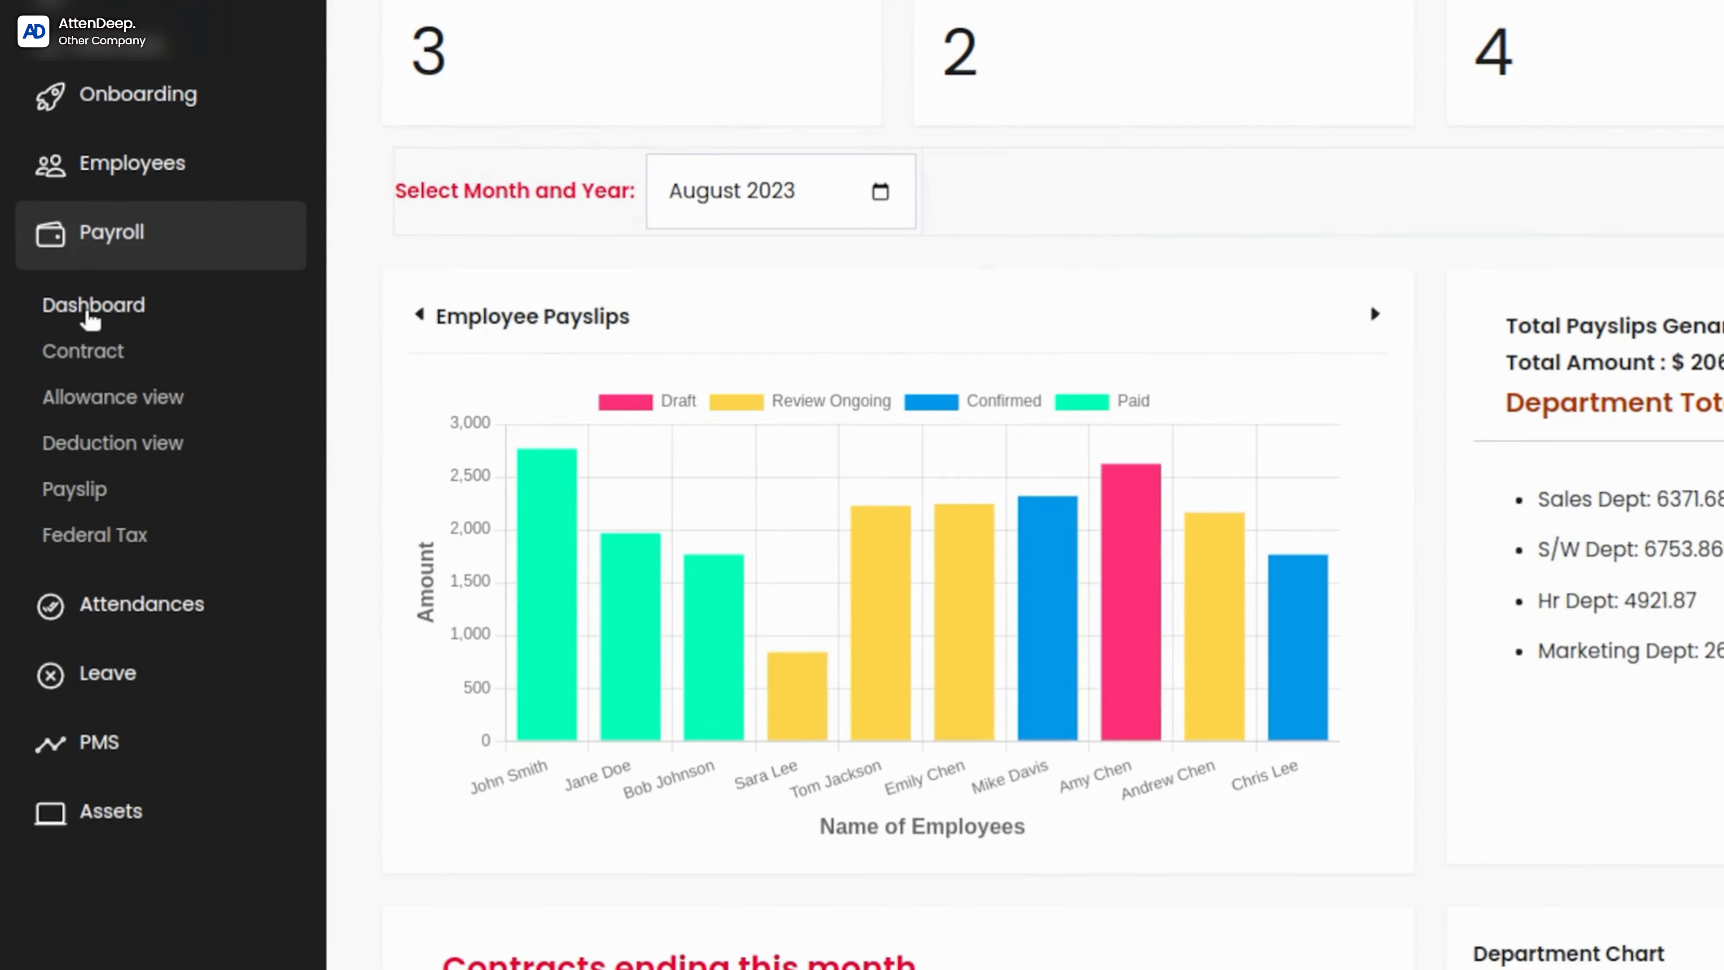
Step: Open the payroll contracts list and look through the contracts on its first page
{"action": "left_click", "coordinate": [88, 320]}
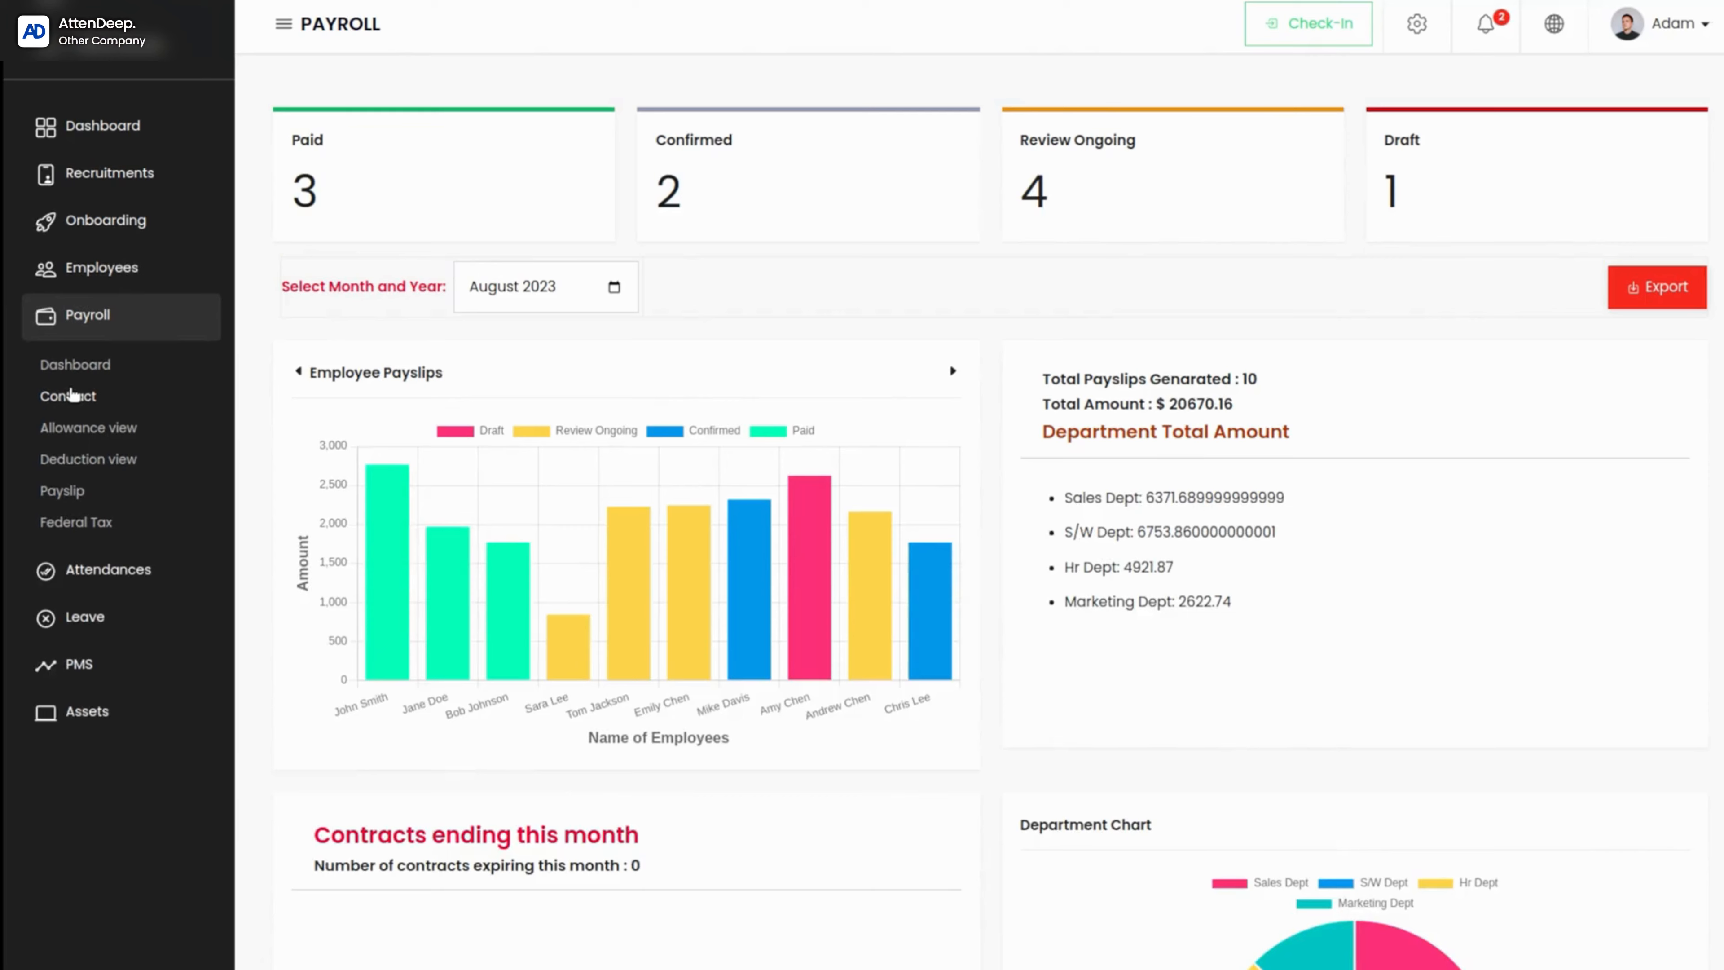
{"action": "left_click", "coordinate": [72, 396]}
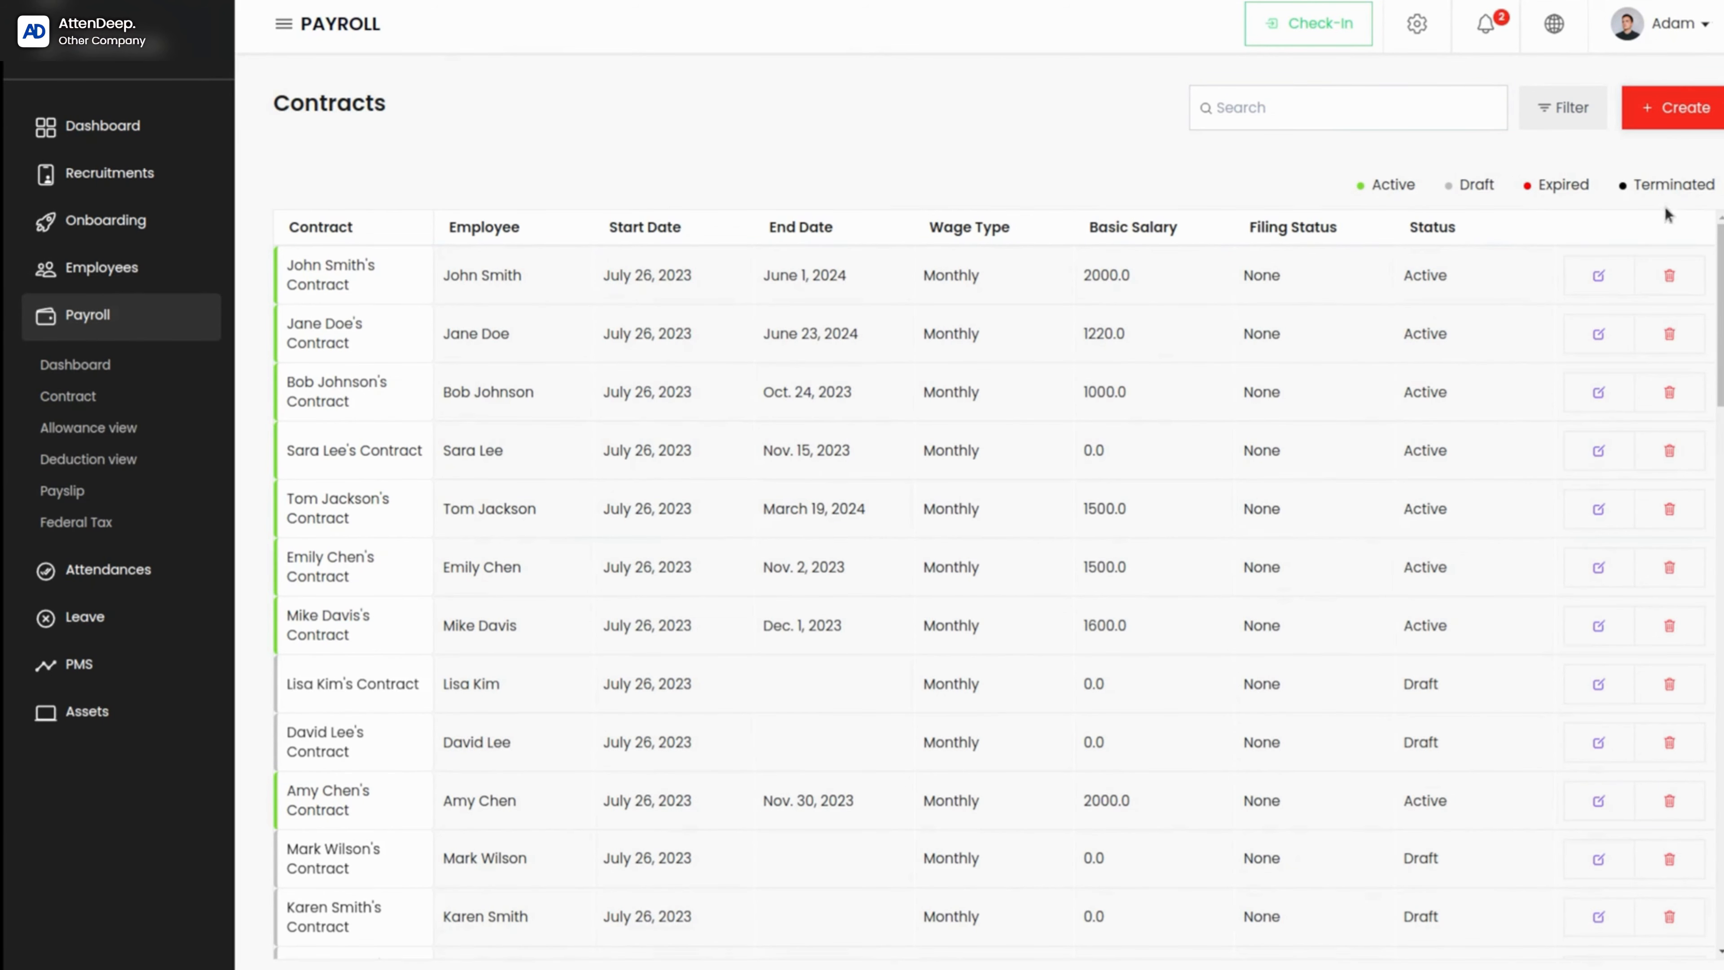
{"action": "scroll", "coordinate": [1109, 414], "scroll_direction": "down", "scroll_amount": 15}
{"action": "scroll", "coordinate": [1111, 413], "scroll_direction": "up", "scroll_amount": 15}
{"action": "scroll", "coordinate": [1099, 728], "scroll_direction": "down", "scroll_amount": 20}
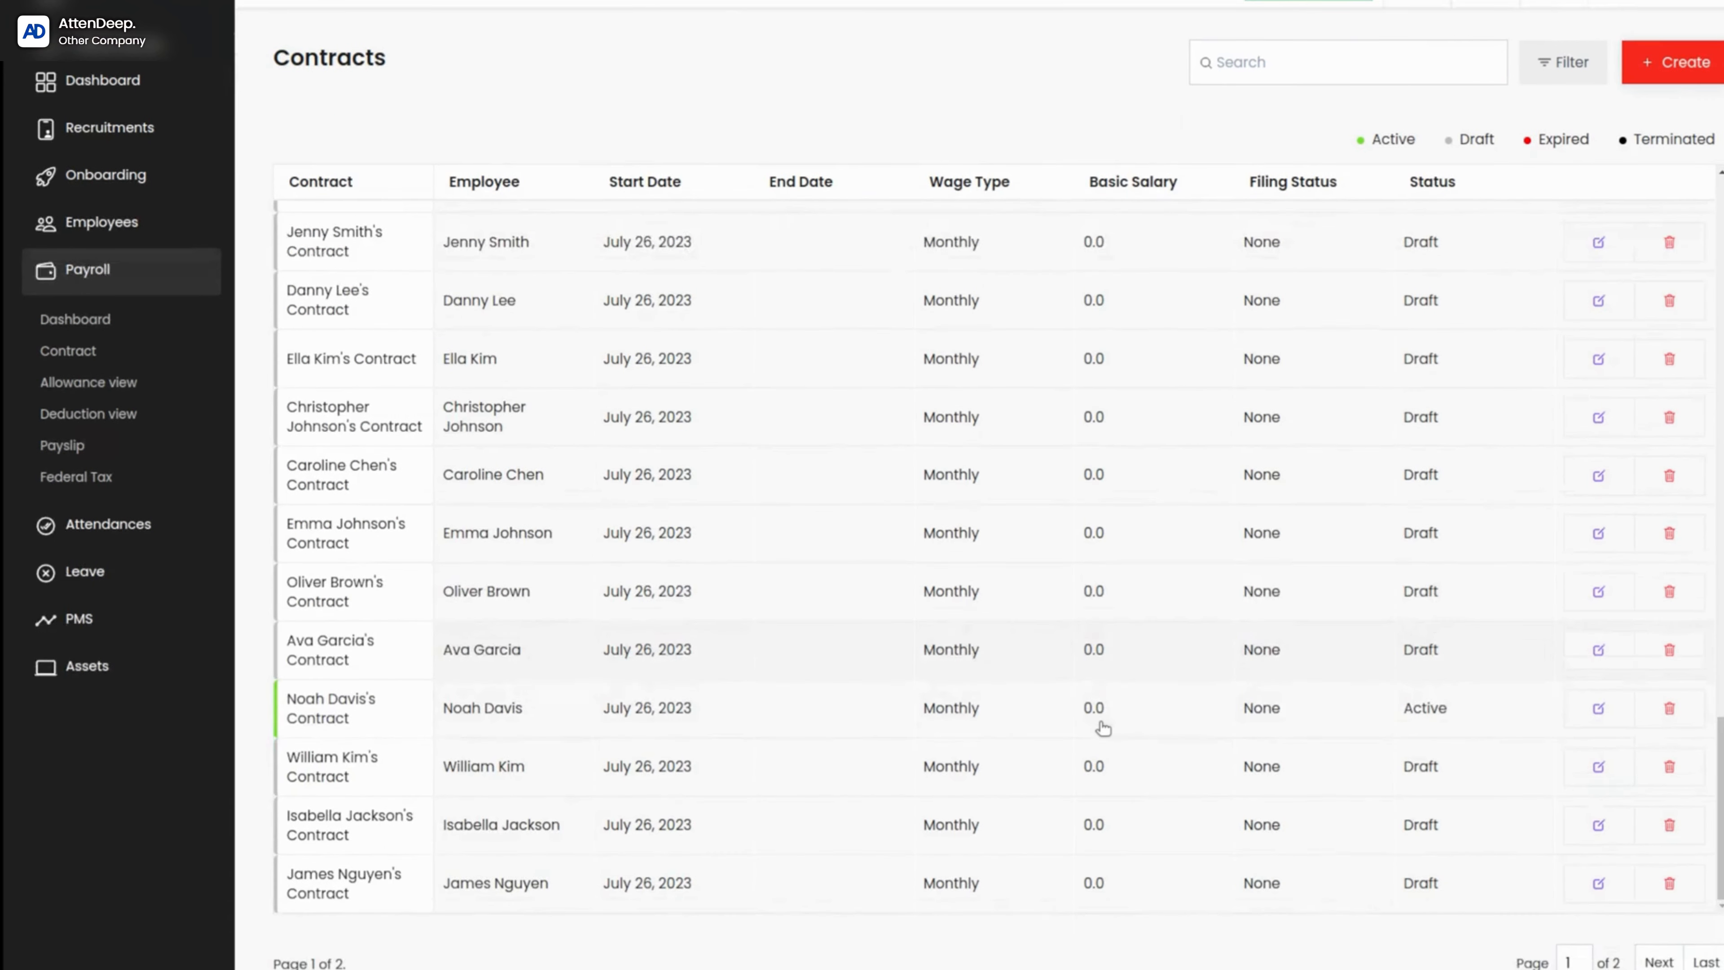
{"action": "scroll", "coordinate": [1103, 728], "scroll_direction": "up", "scroll_amount": 1}
{"action": "scroll", "coordinate": [1103, 728], "scroll_direction": "up", "scroll_amount": 15}
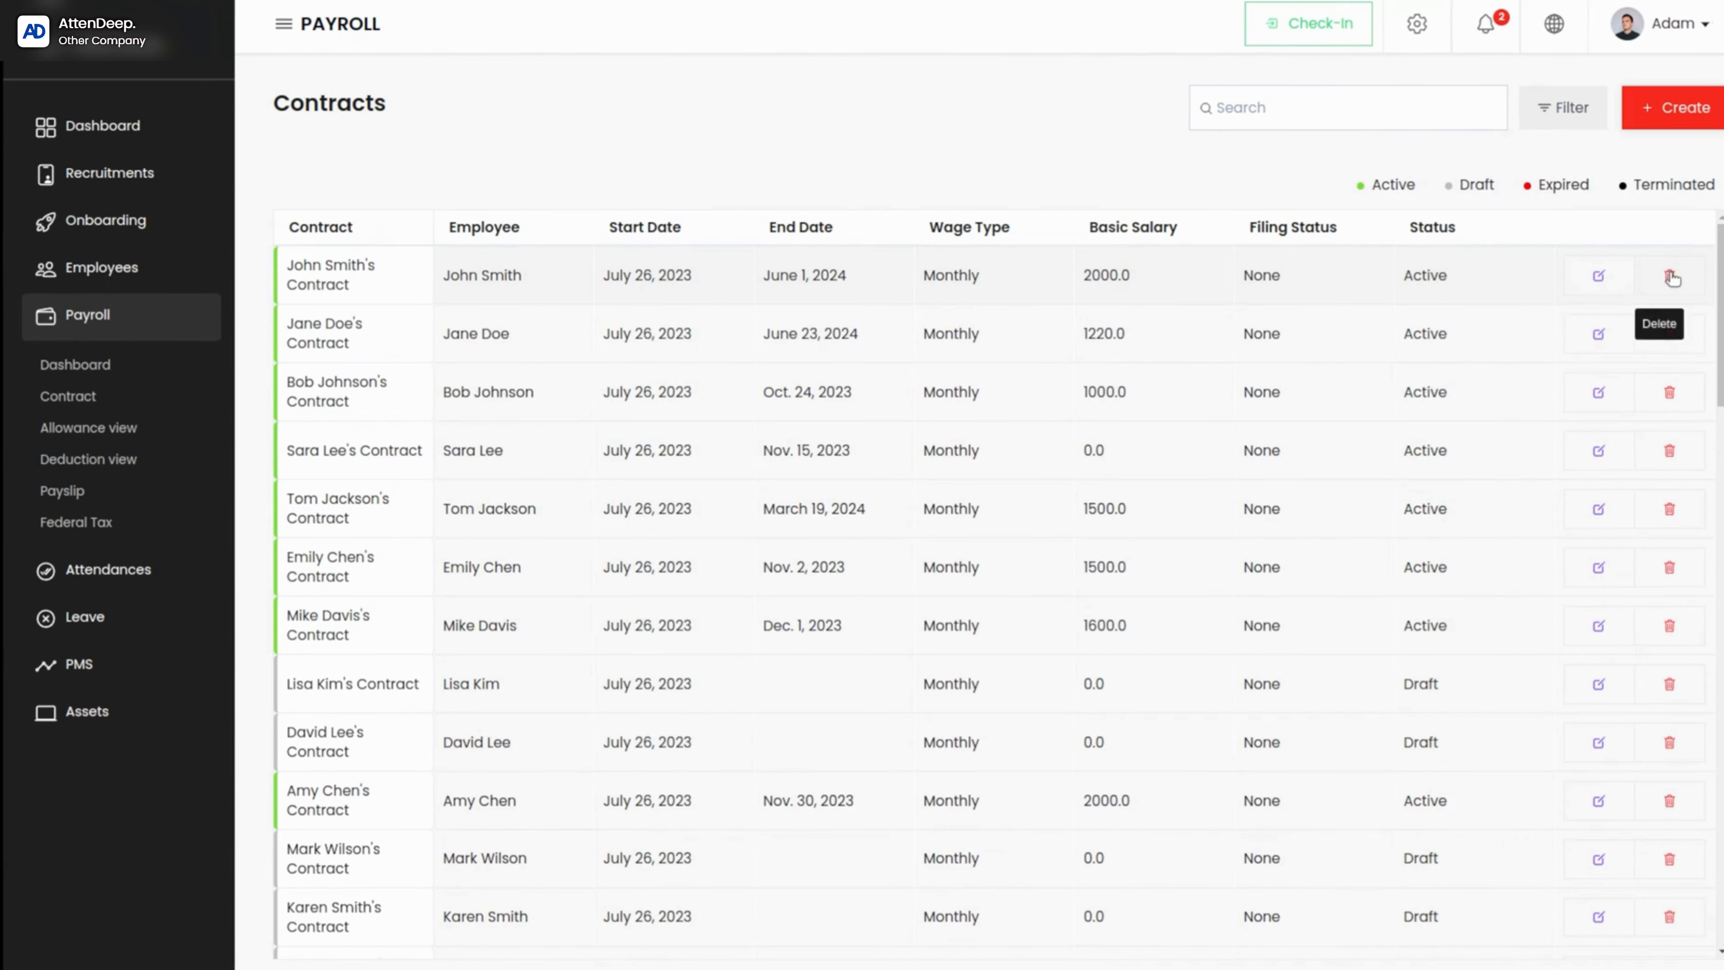
Step: Open the first listed contract for editing and view its wage type options
{"action": "left_click", "coordinate": [1599, 277]}
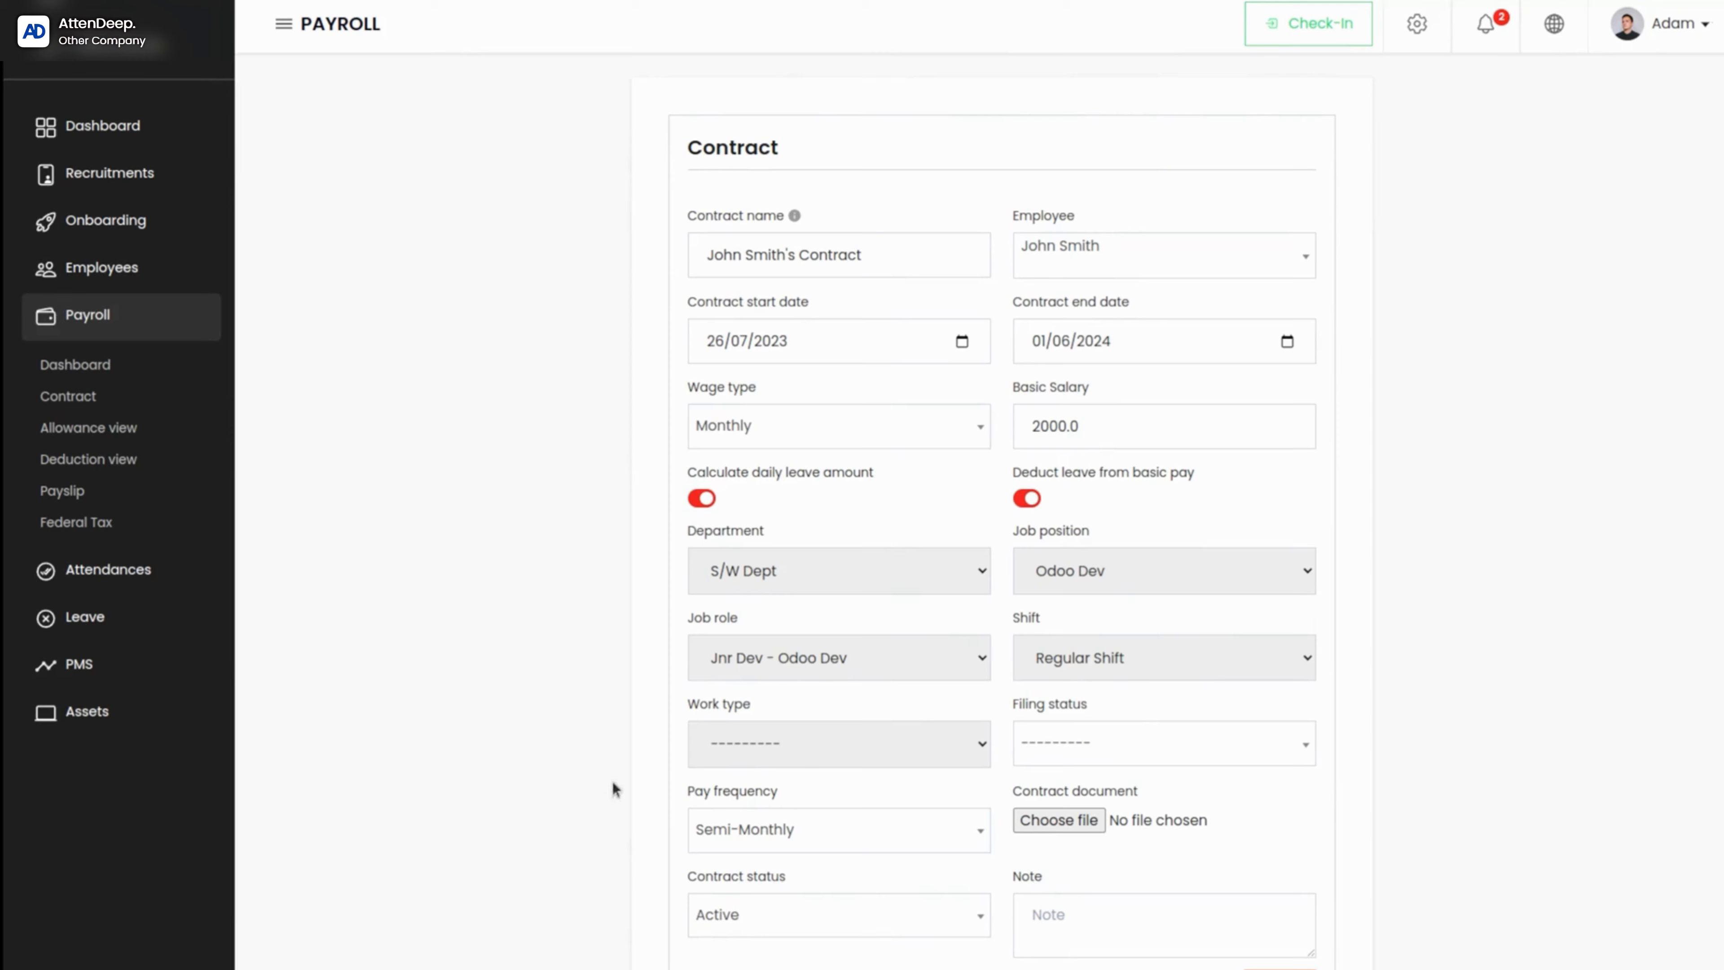
{"action": "scroll", "coordinate": [1285, 846], "scroll_direction": "down", "scroll_amount": 2}
{"action": "scroll", "coordinate": [1284, 844], "scroll_direction": "up", "scroll_amount": 2}
{"action": "left_click", "coordinate": [786, 429]}
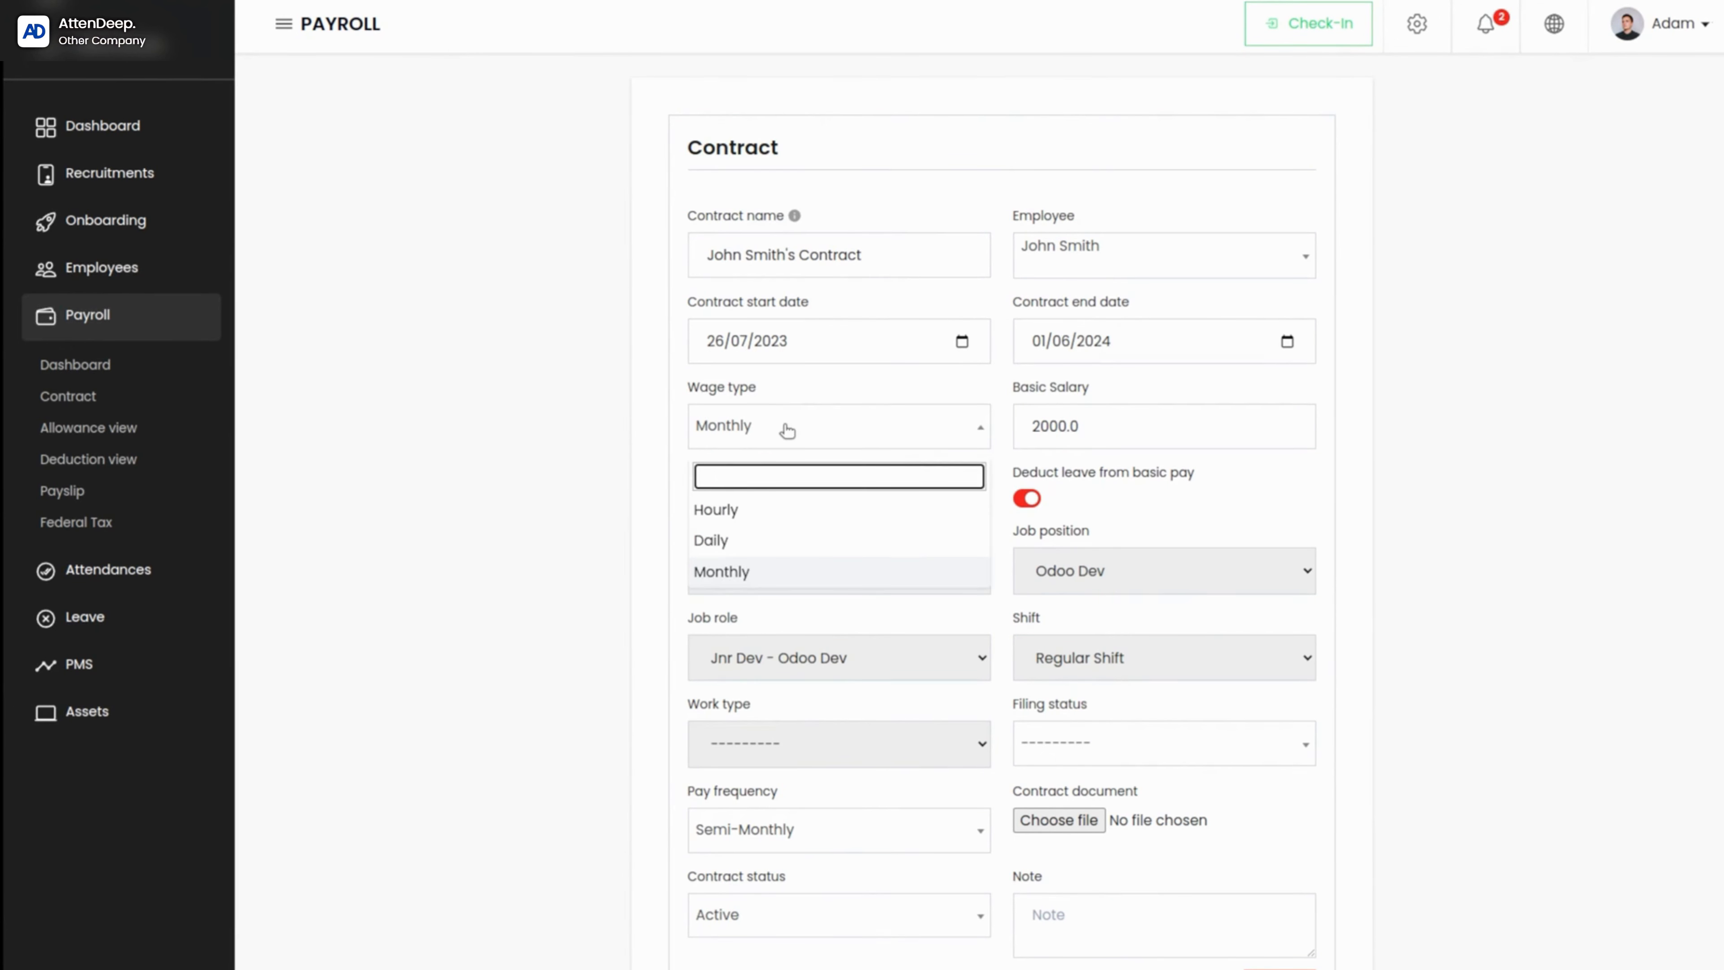
{"action": "left_click", "coordinate": [788, 428]}
{"action": "left_click", "coordinate": [786, 429]}
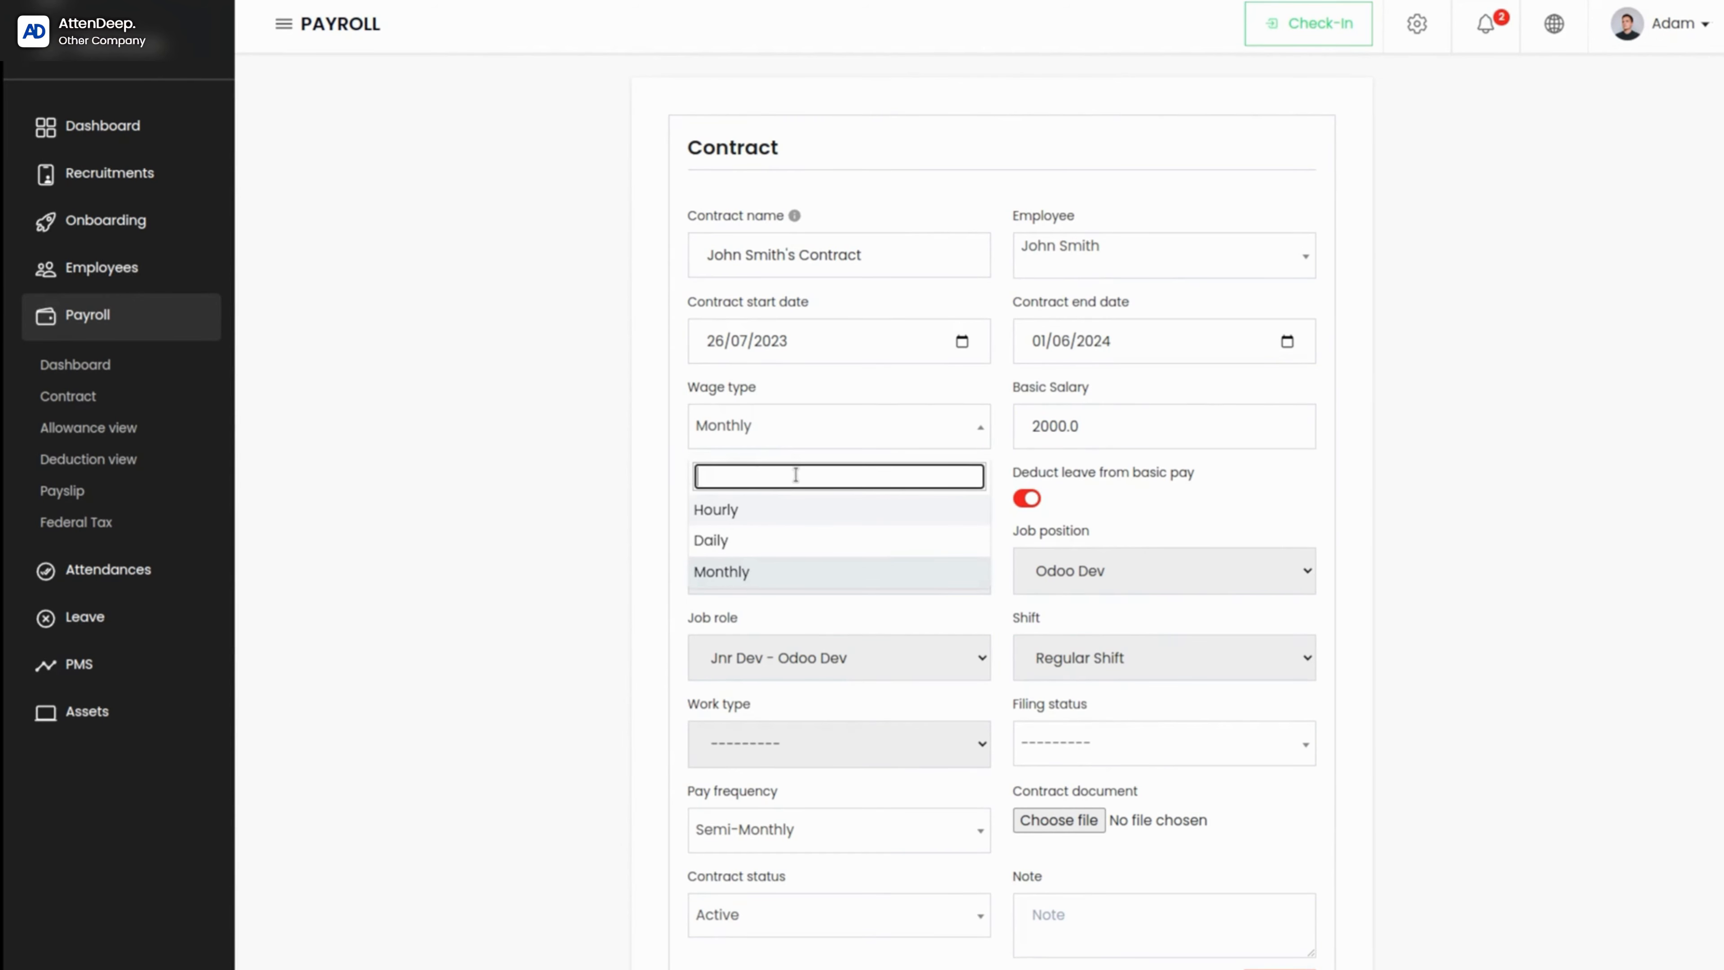
{"action": "left_click", "coordinate": [1375, 450]}
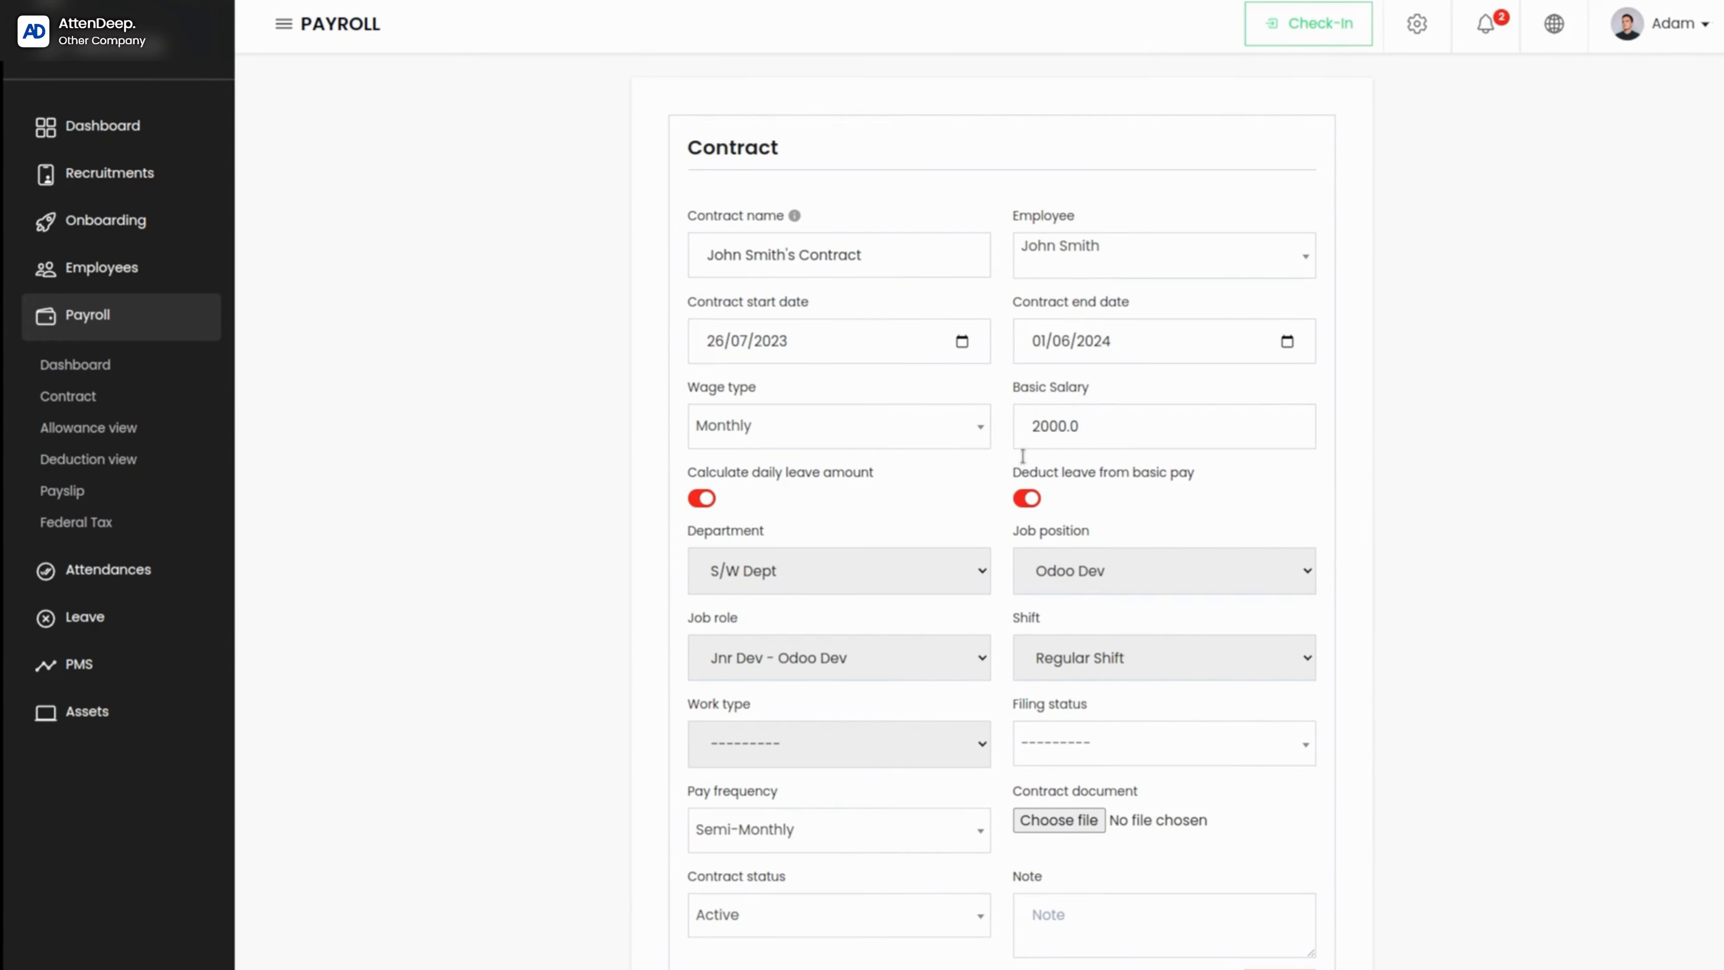
Step: Raise the contract's basic salary by one increment and lower it back to 2000
{"action": "left_click", "coordinate": [1174, 425]}
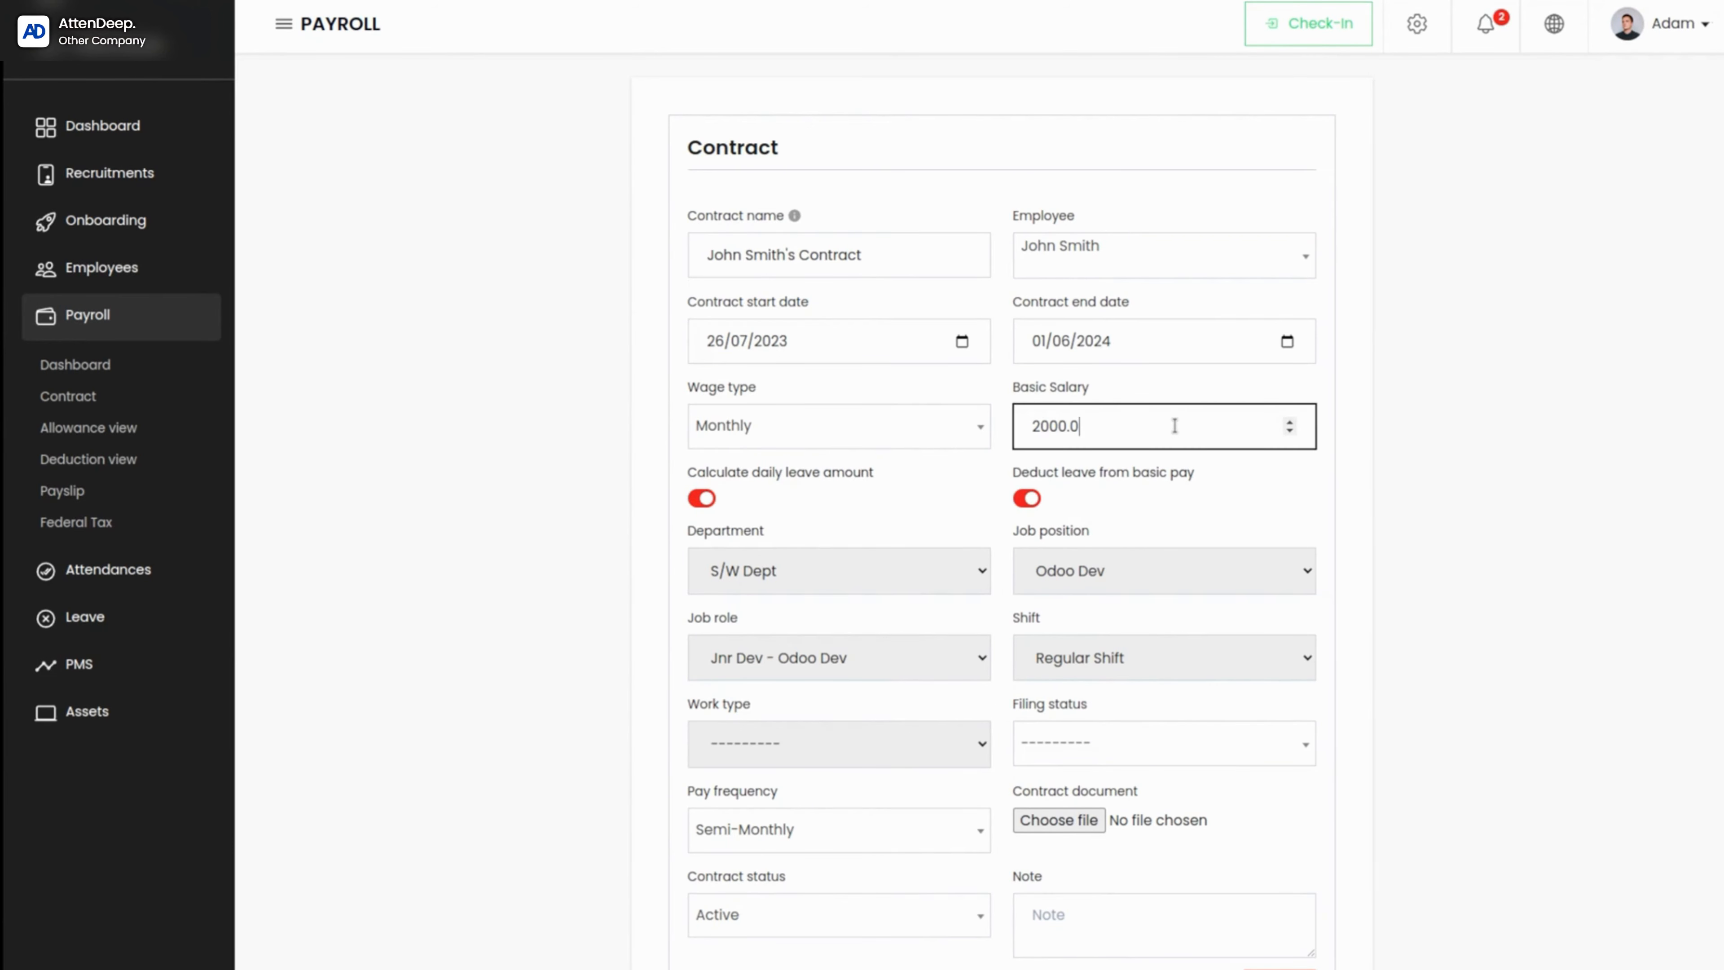
{"action": "left_click", "coordinate": [1290, 421]}
{"action": "left_click", "coordinate": [1289, 433]}
Step: Turn the daily leave amount calculation off and back on twice to compare the deduction fields
{"action": "left_click", "coordinate": [710, 500]}
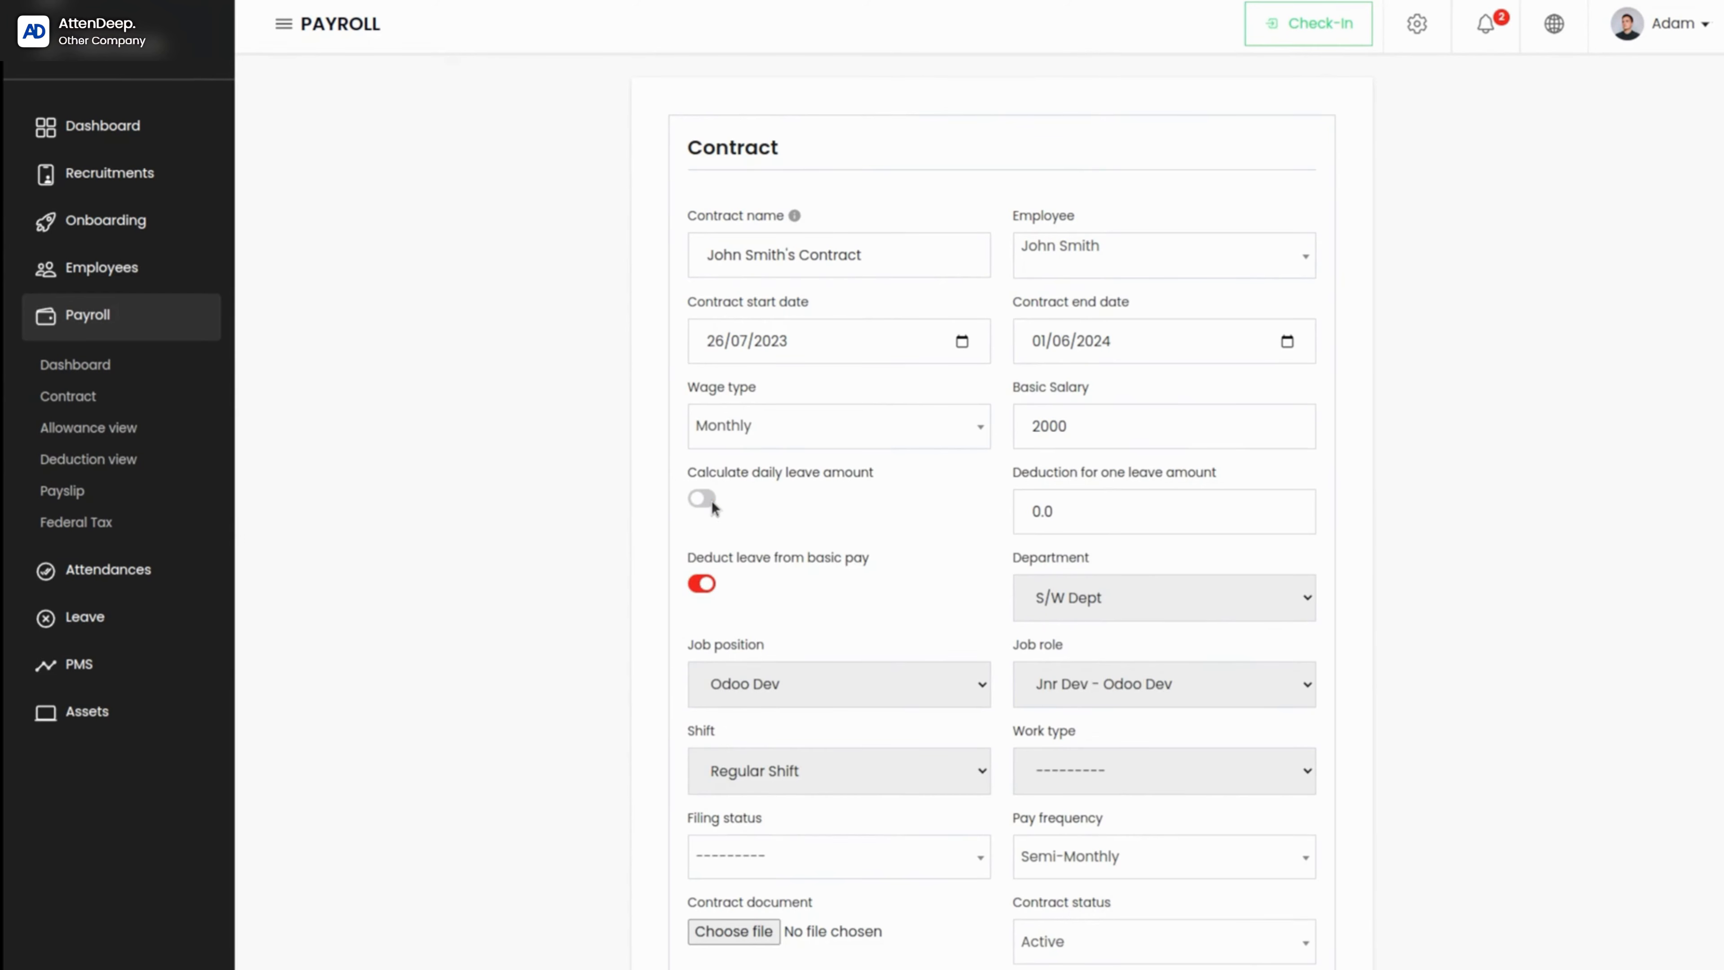
{"action": "left_click", "coordinate": [706, 499]}
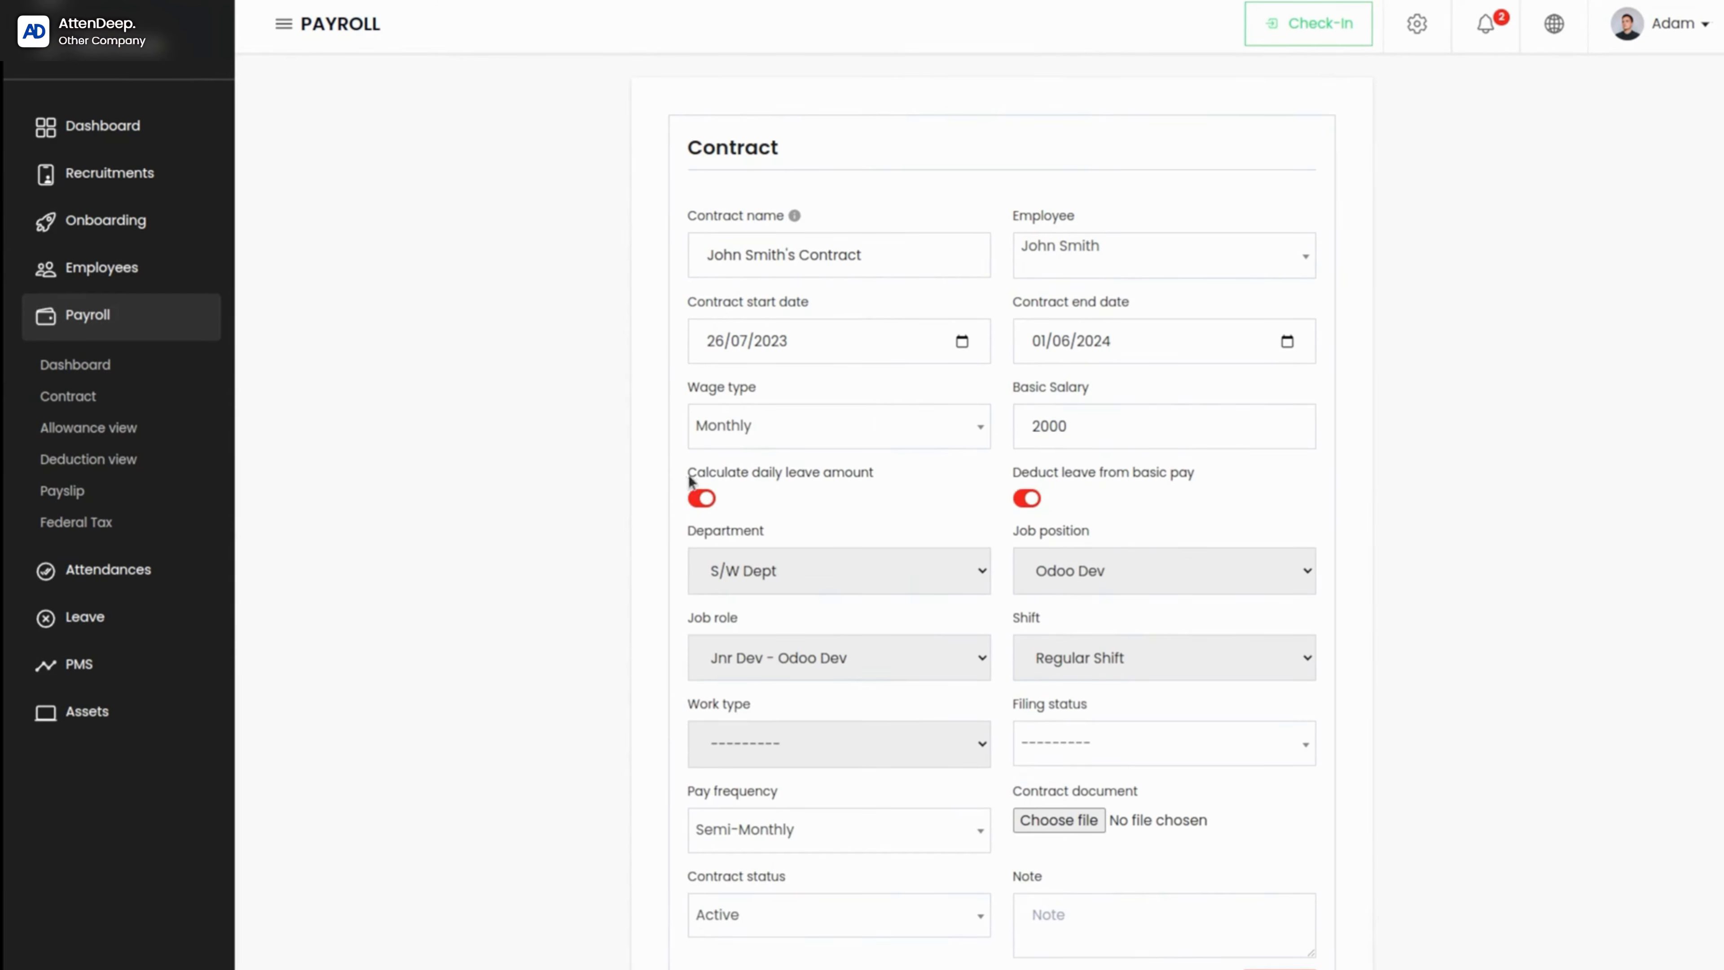
{"action": "left_click", "coordinate": [695, 505]}
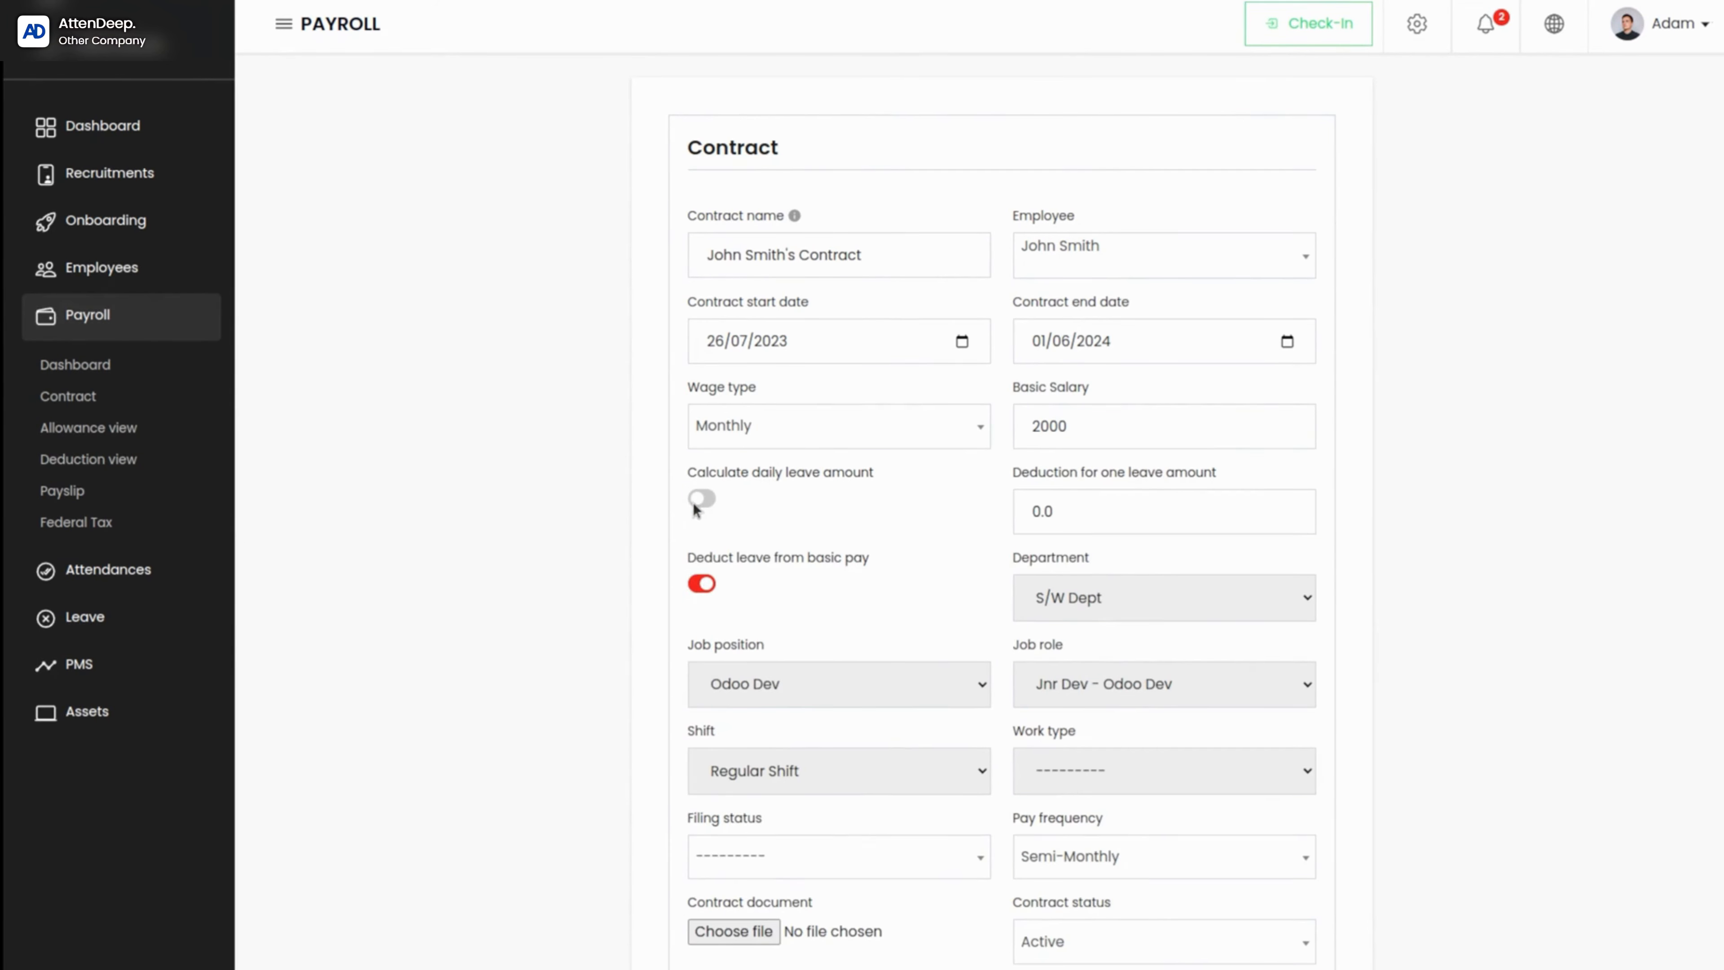
{"action": "left_click", "coordinate": [695, 504]}
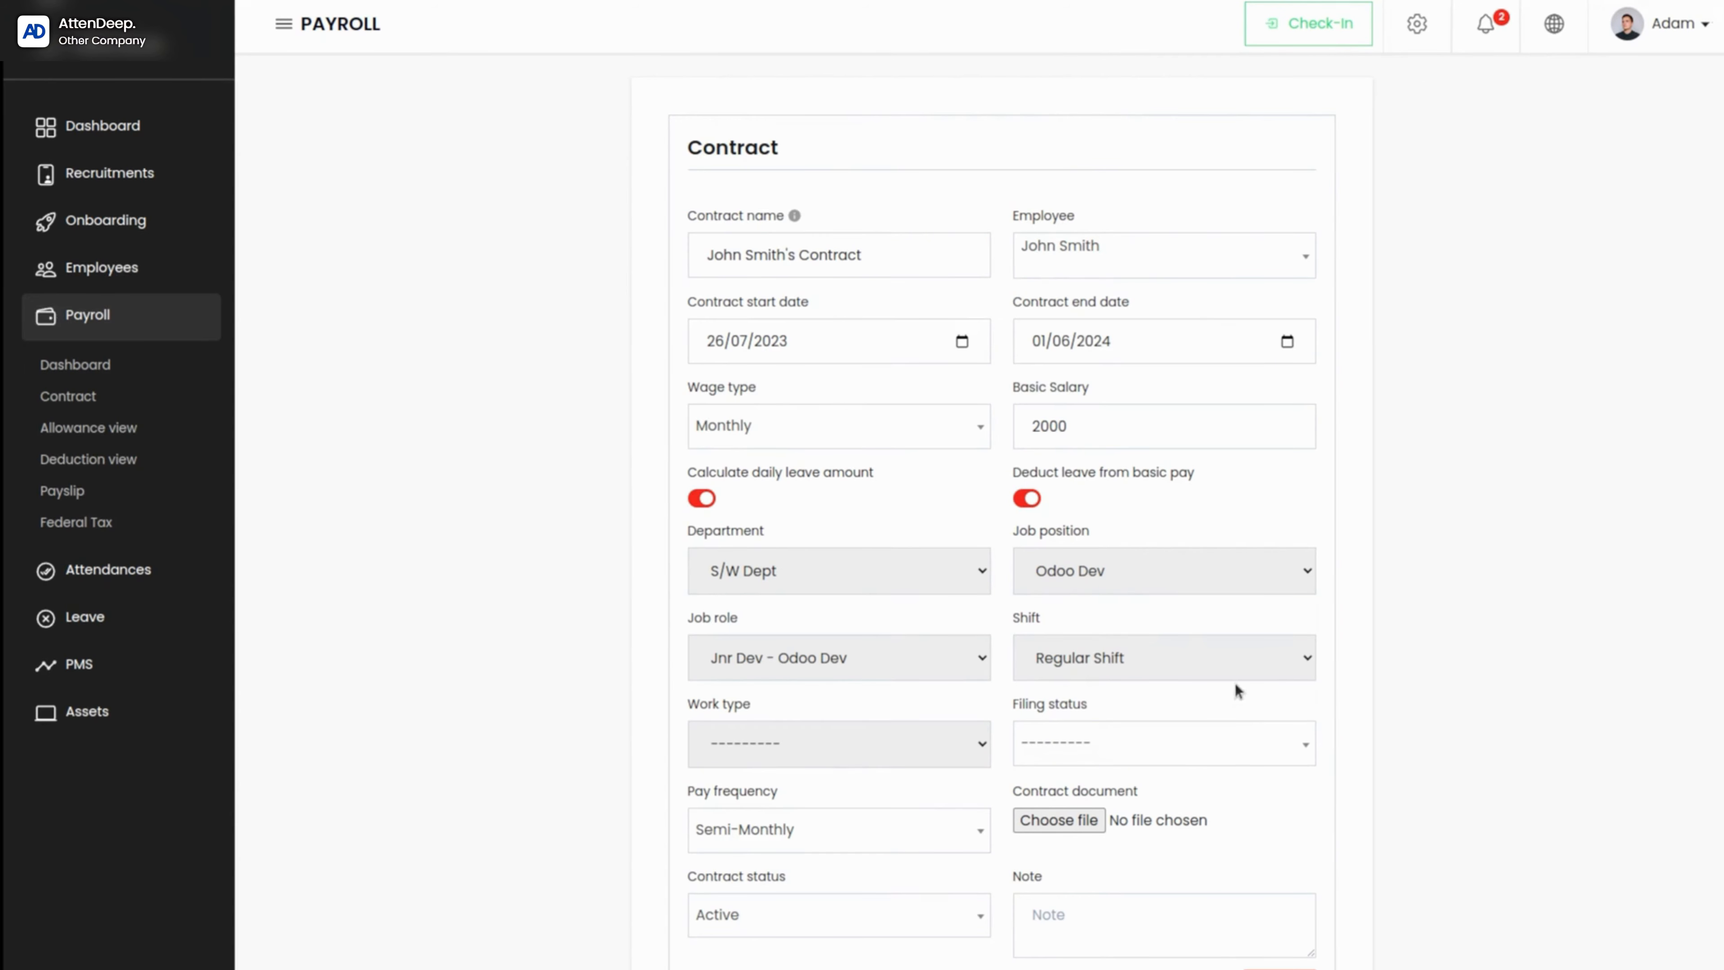
Step: View the shift and job role options available for the contract
{"action": "left_click", "coordinate": [1233, 664]}
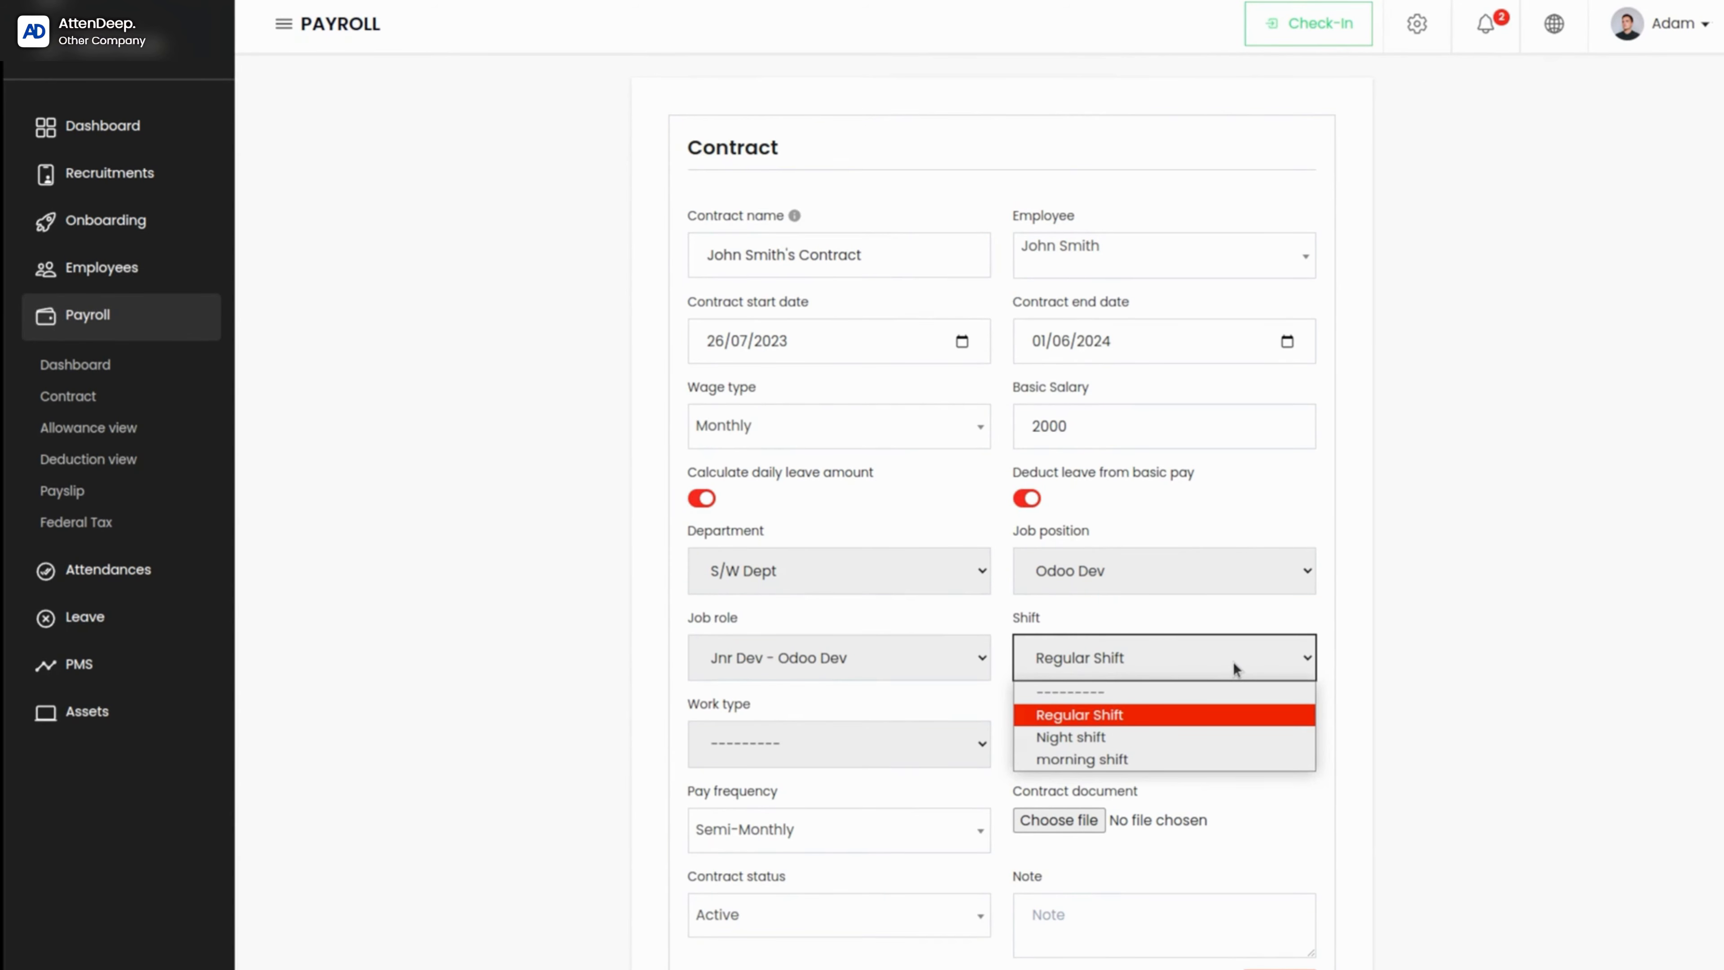
{"action": "left_click", "coordinate": [853, 661]}
{"action": "left_click", "coordinate": [854, 661]}
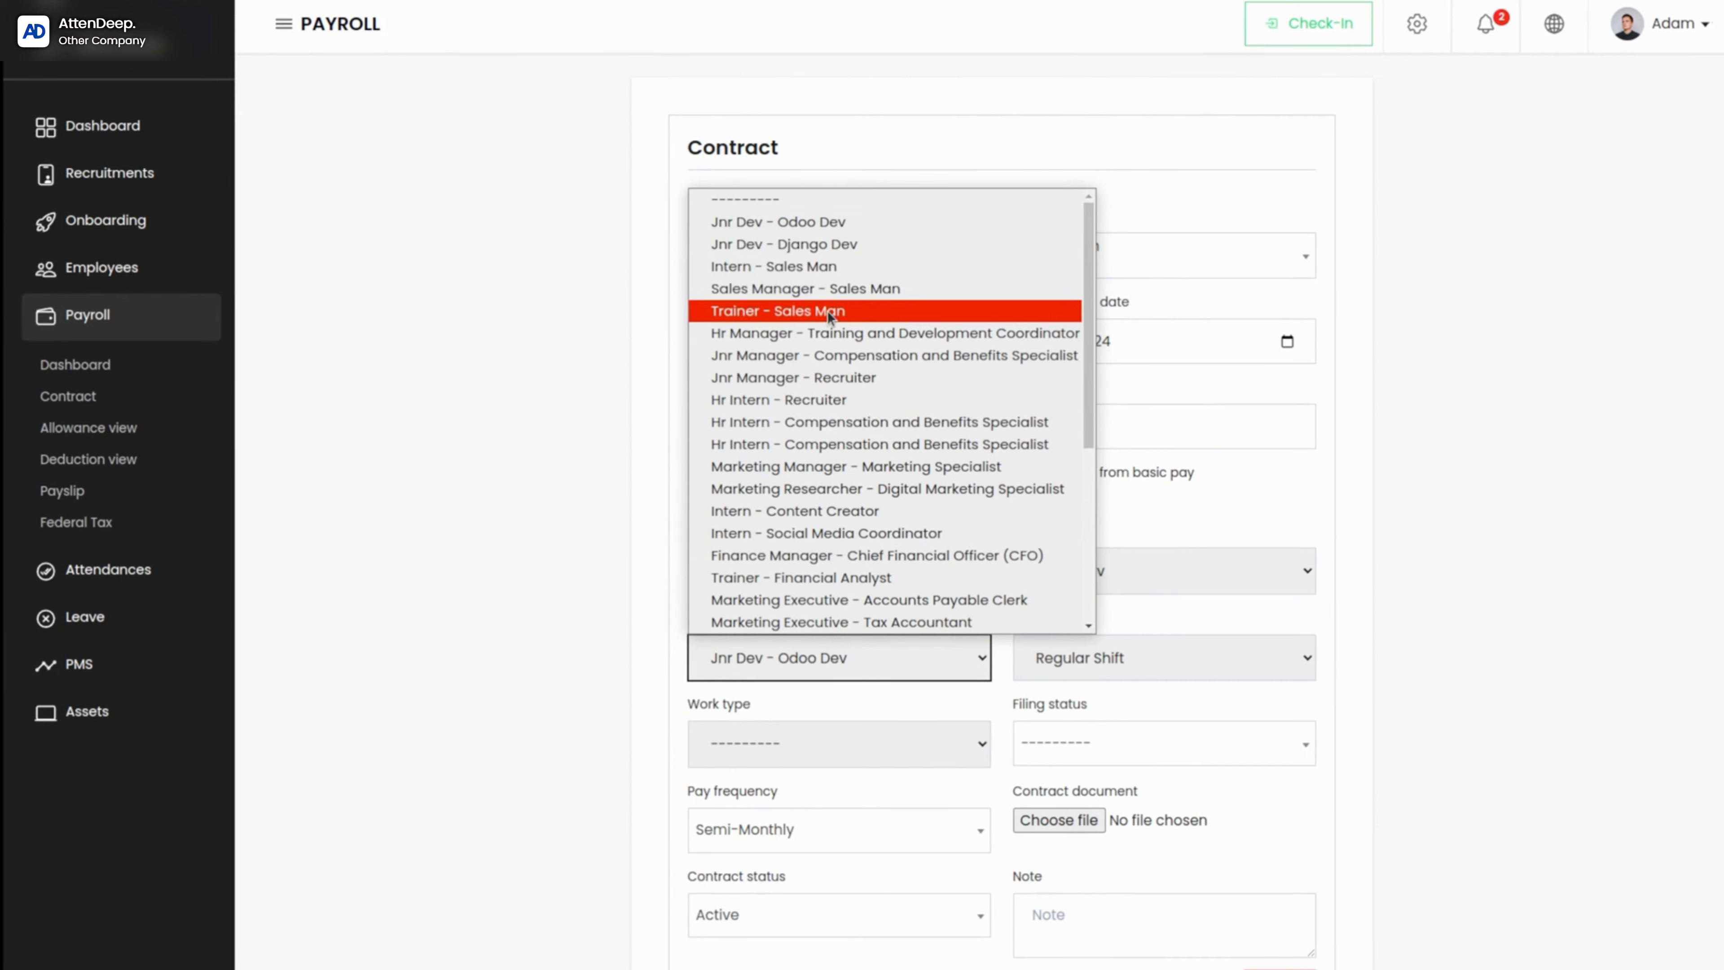
{"action": "left_click", "coordinate": [1571, 491]}
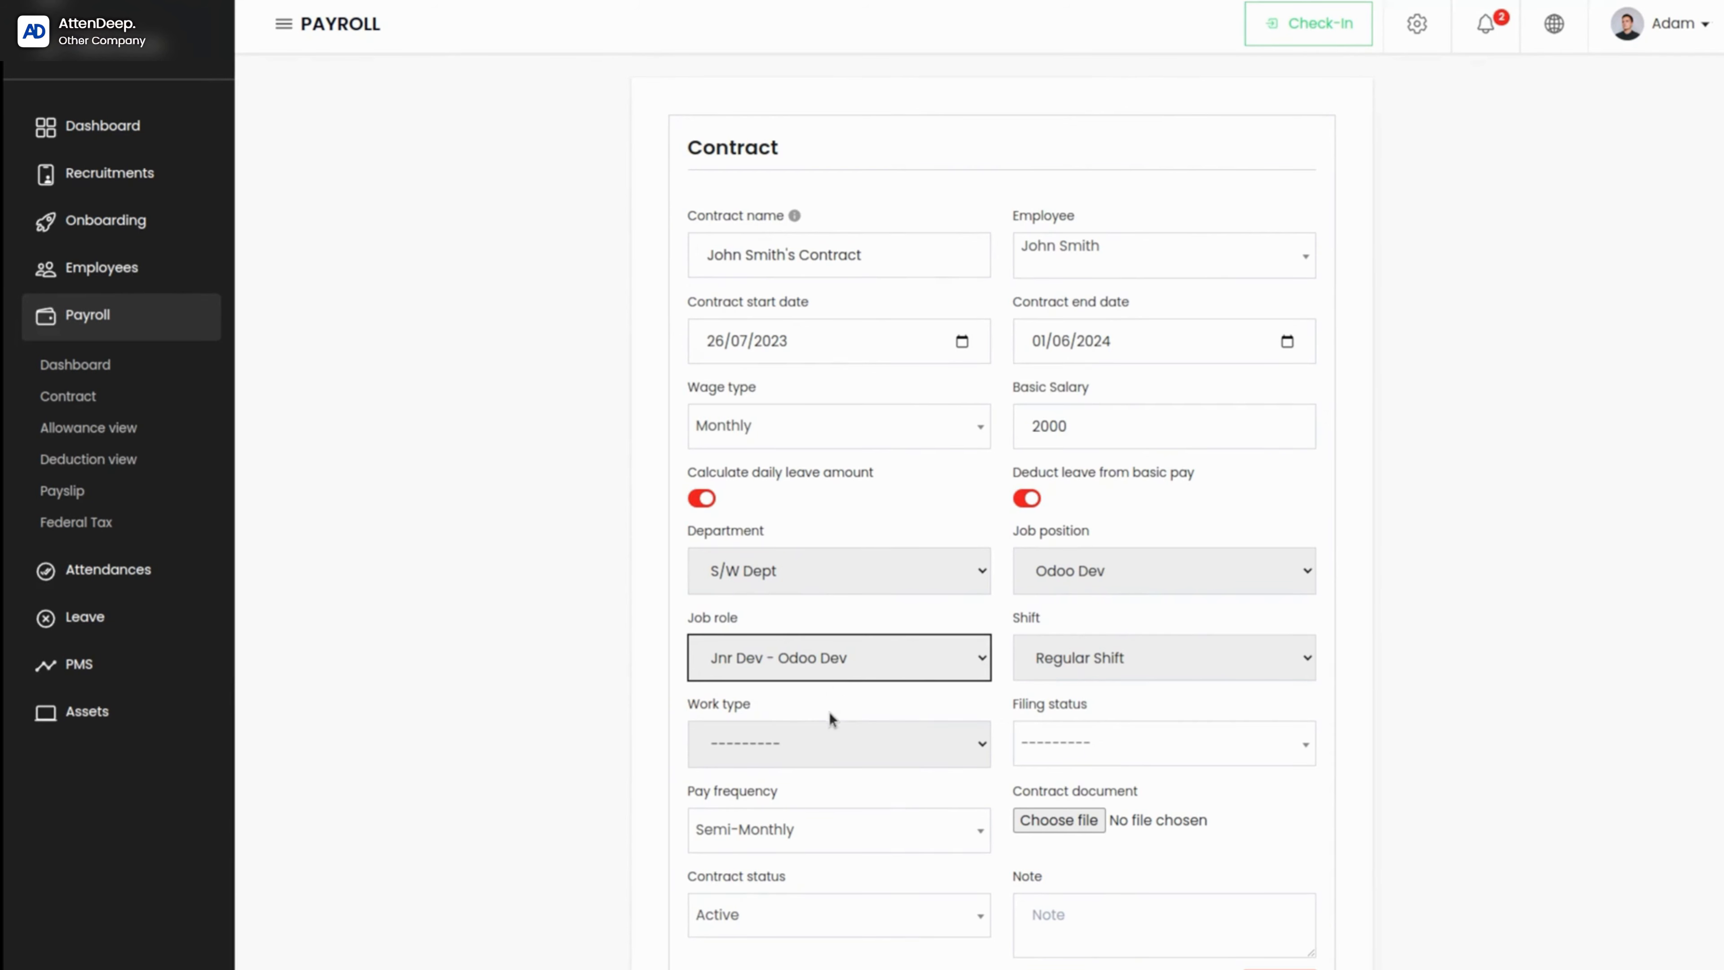
Step: View the contract's work type and filing status options without choosing any
{"action": "scroll", "coordinate": [825, 731], "scroll_direction": "down", "scroll_amount": 2}
{"action": "left_click", "coordinate": [843, 638]}
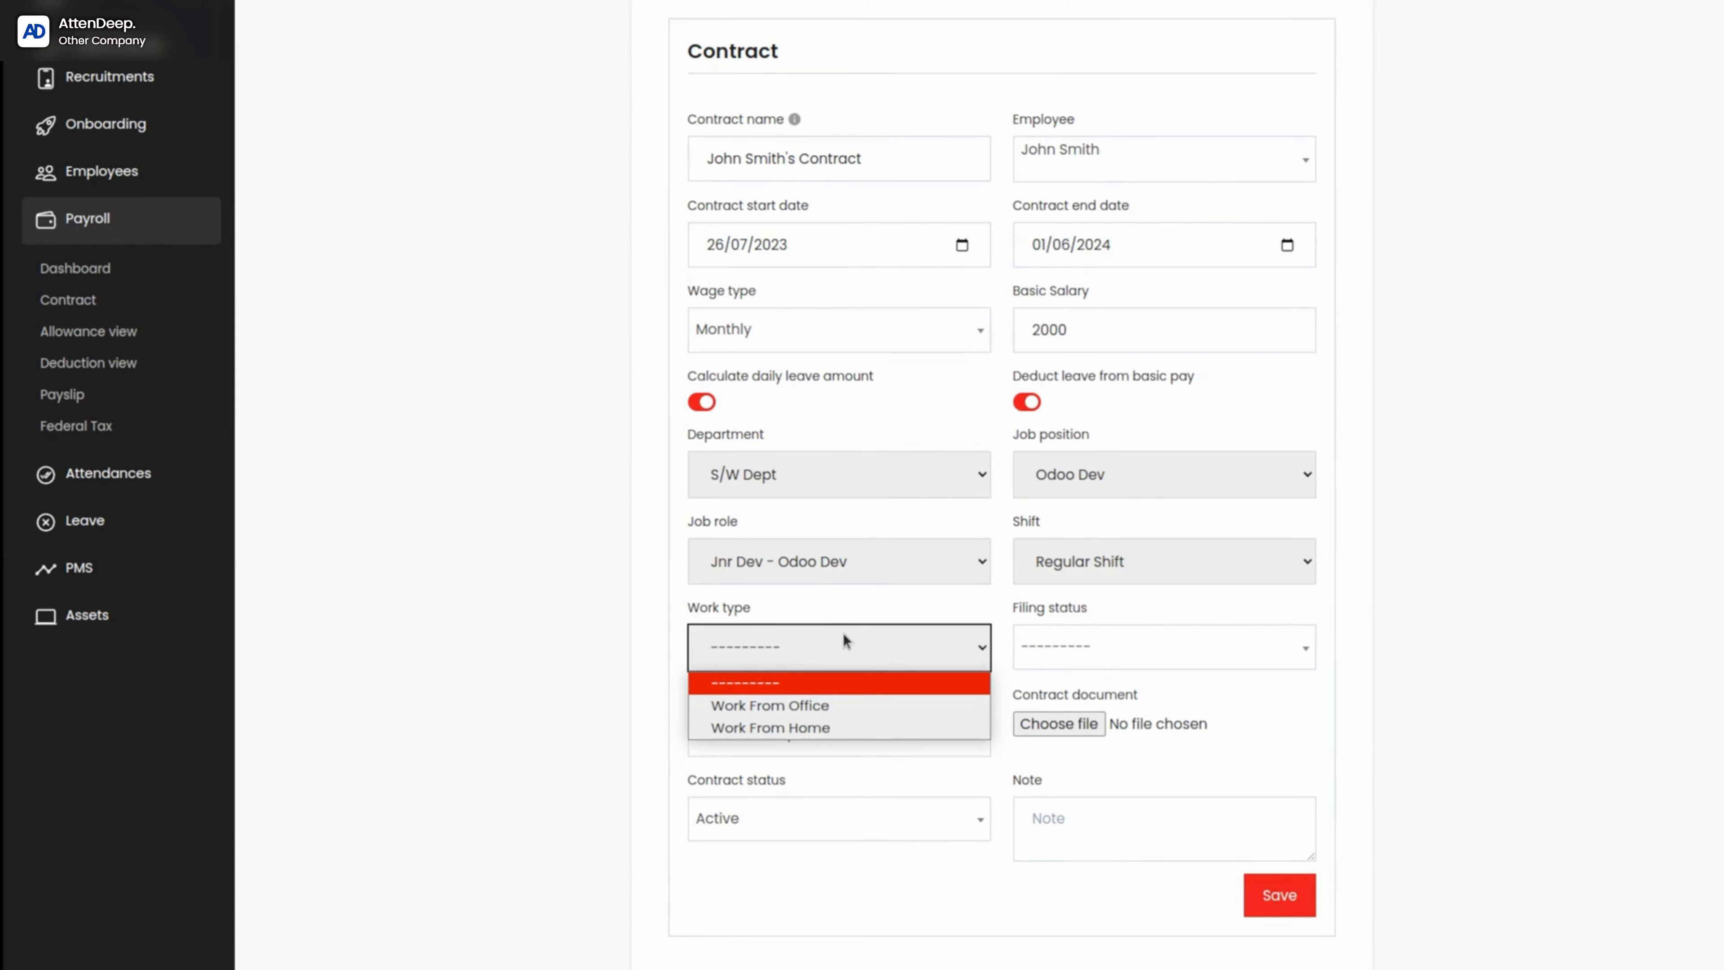
{"action": "left_click", "coordinate": [1145, 663]}
{"action": "left_click", "coordinate": [1147, 662]}
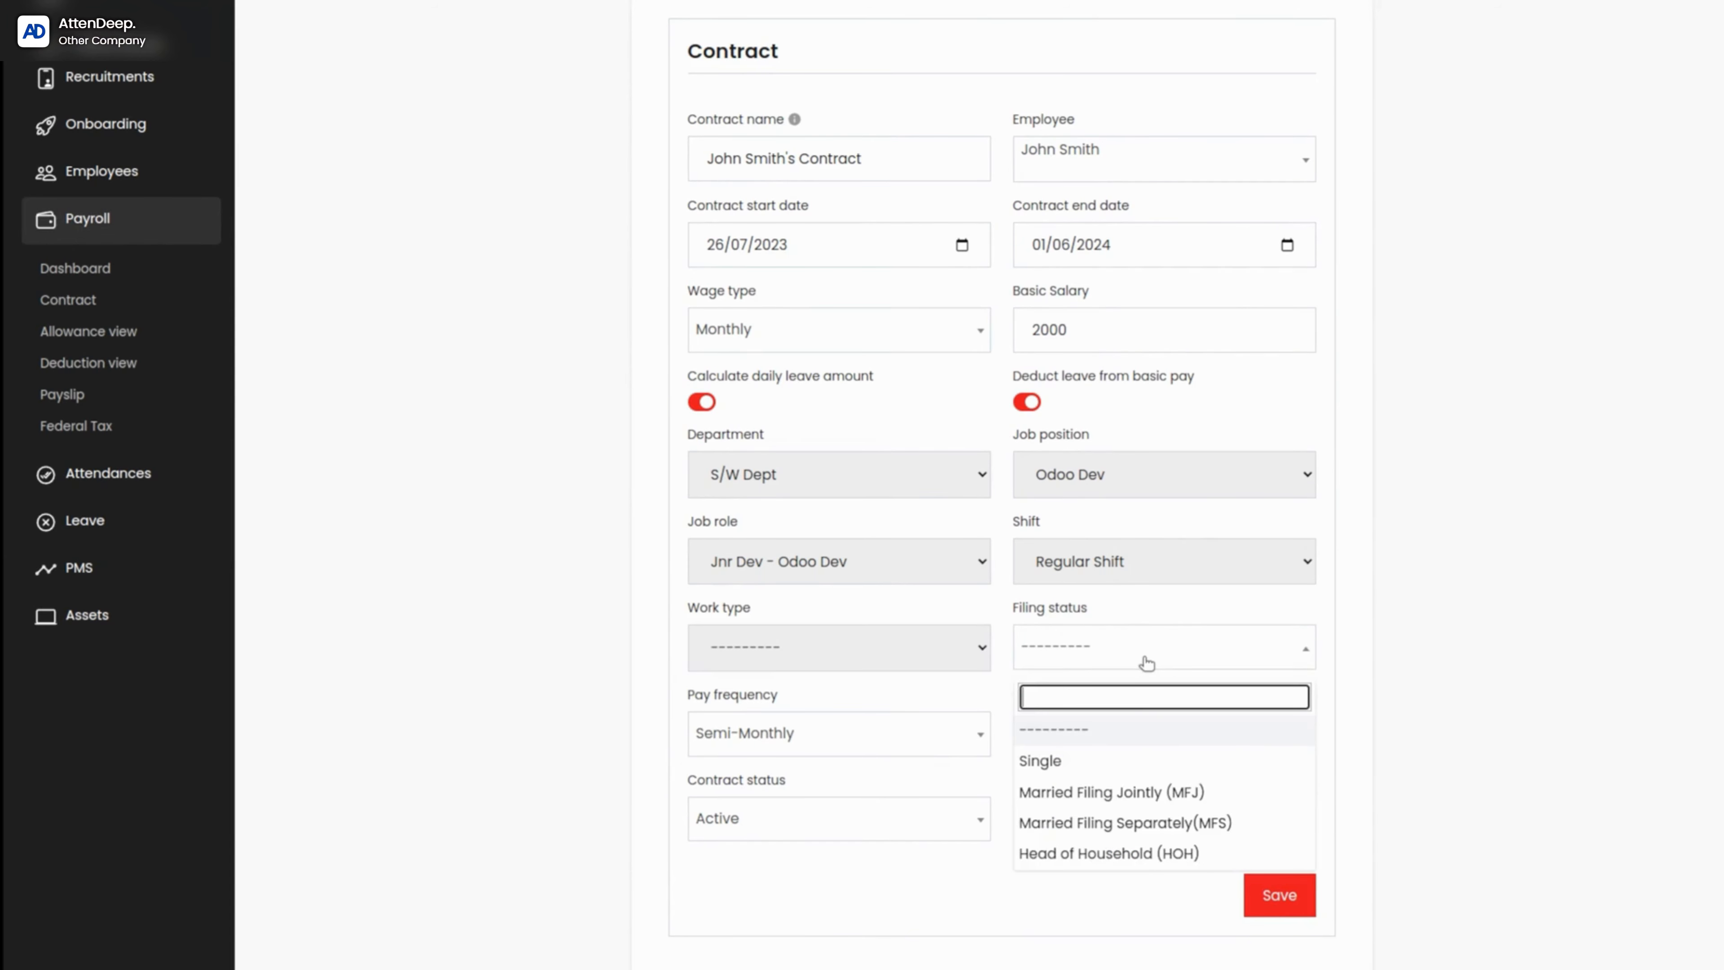
{"action": "left_click", "coordinate": [1147, 662]}
{"action": "left_click", "coordinate": [1147, 663]}
{"action": "left_click", "coordinate": [1128, 645]}
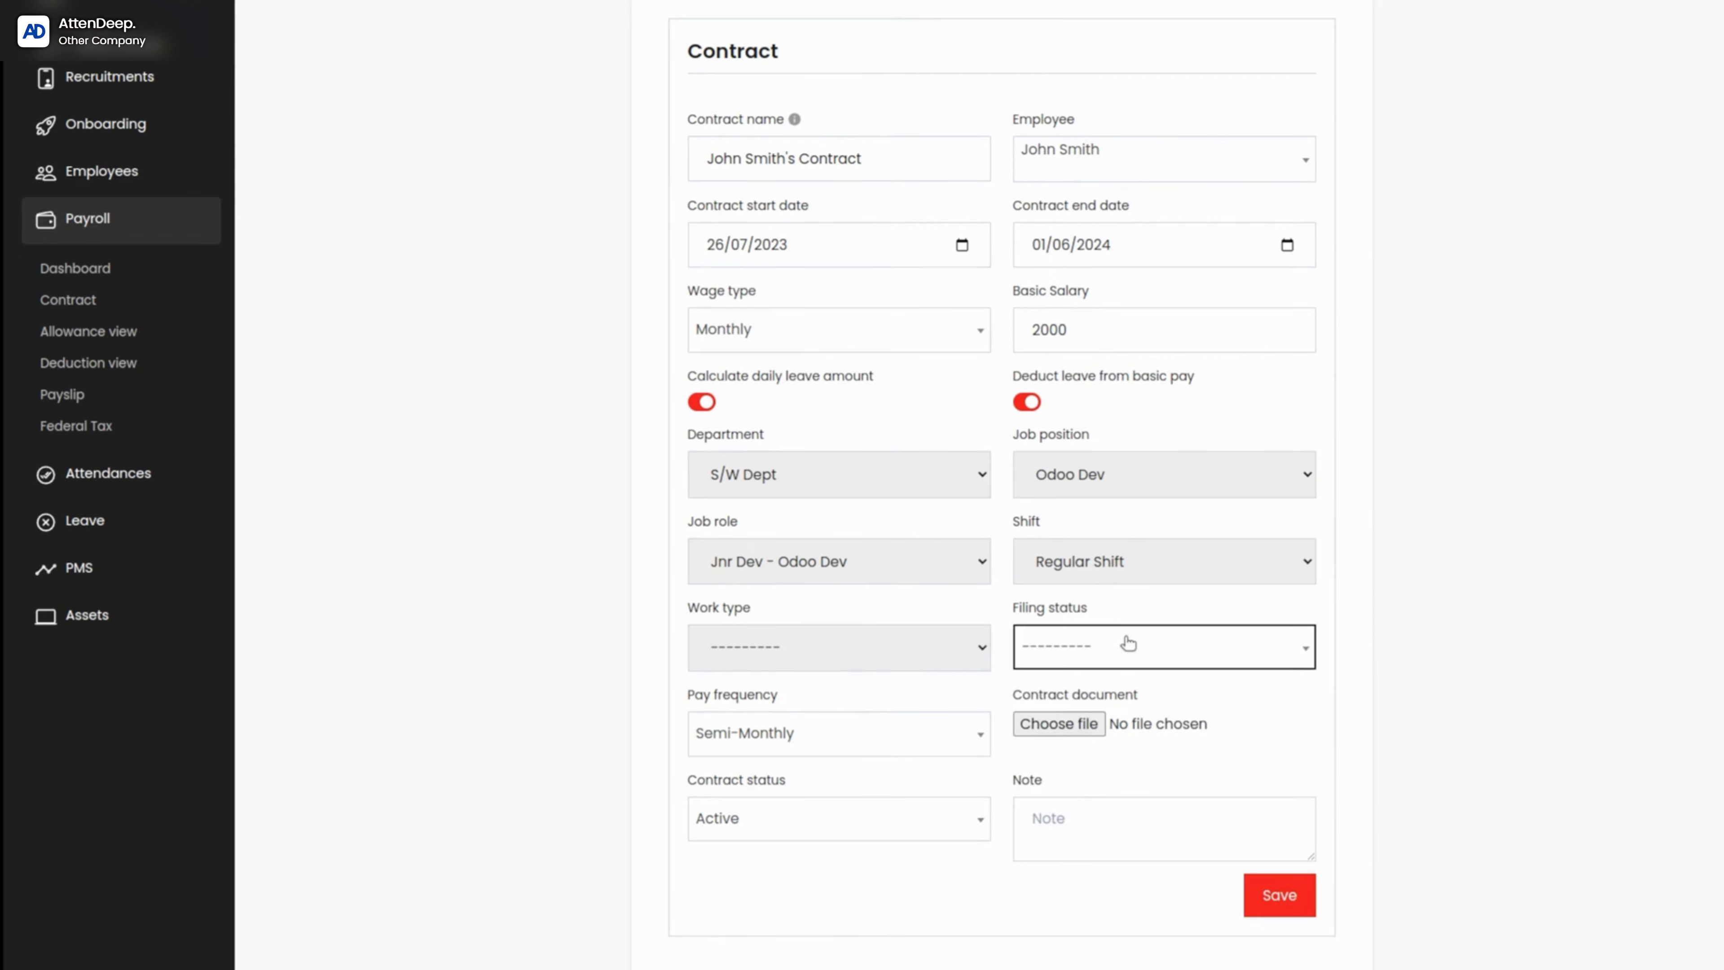
{"action": "left_click", "coordinate": [1128, 644]}
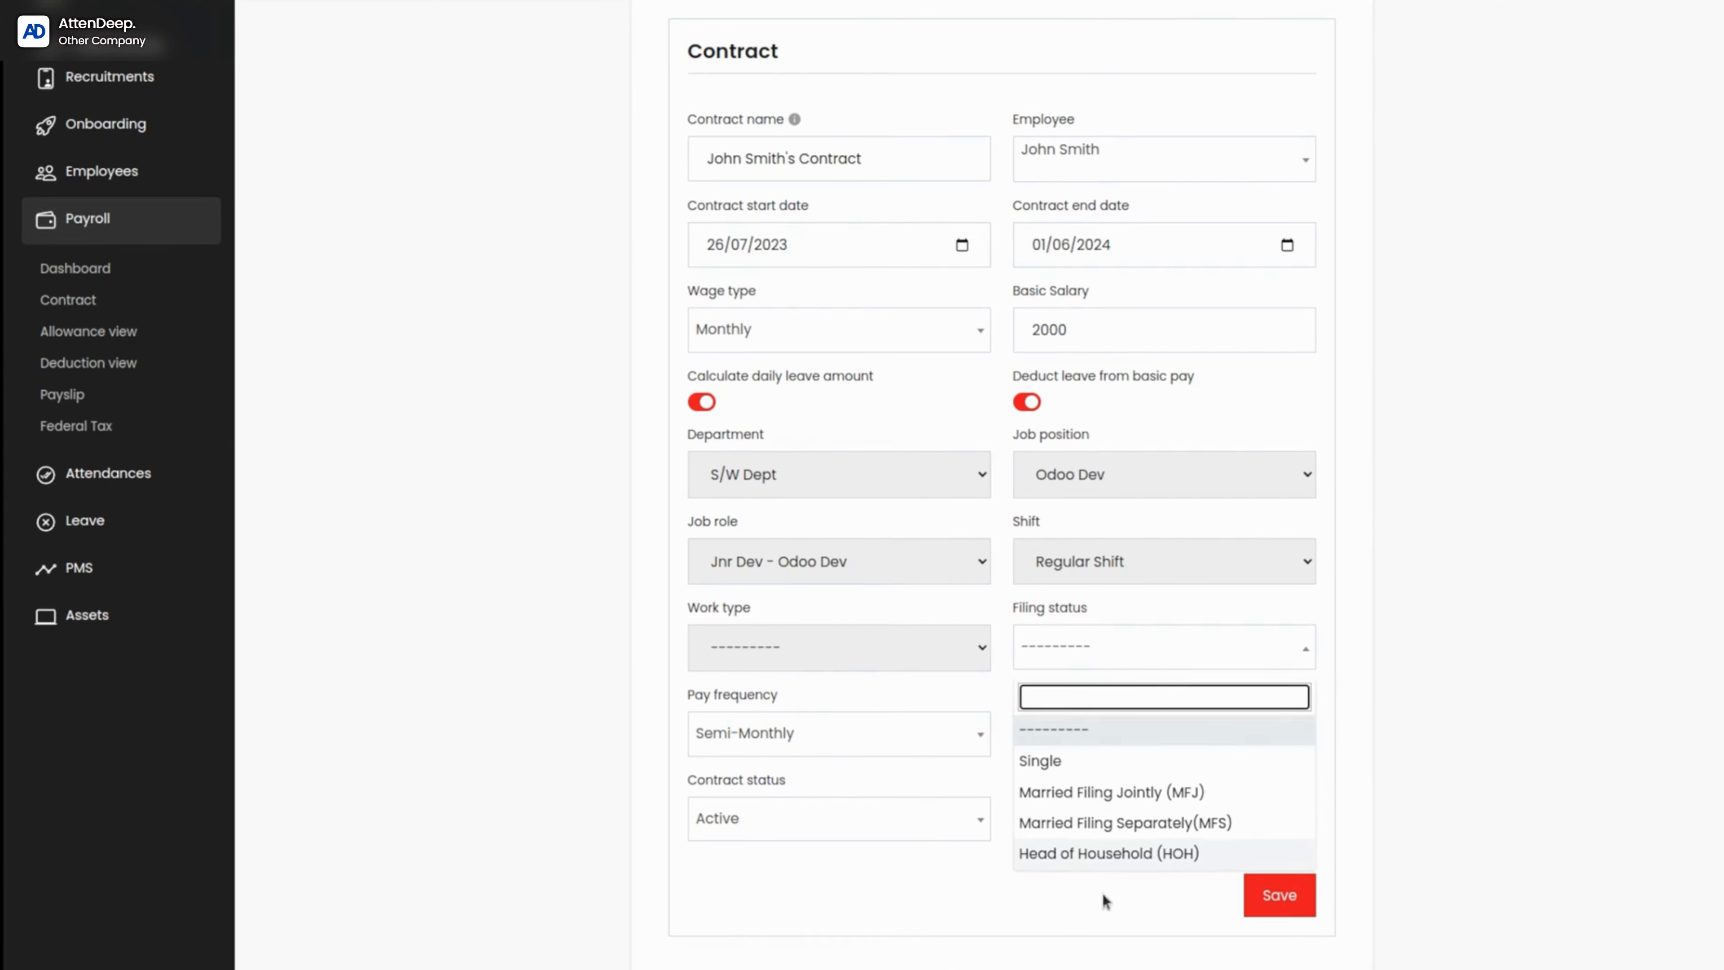
{"action": "left_click", "coordinate": [1464, 689]}
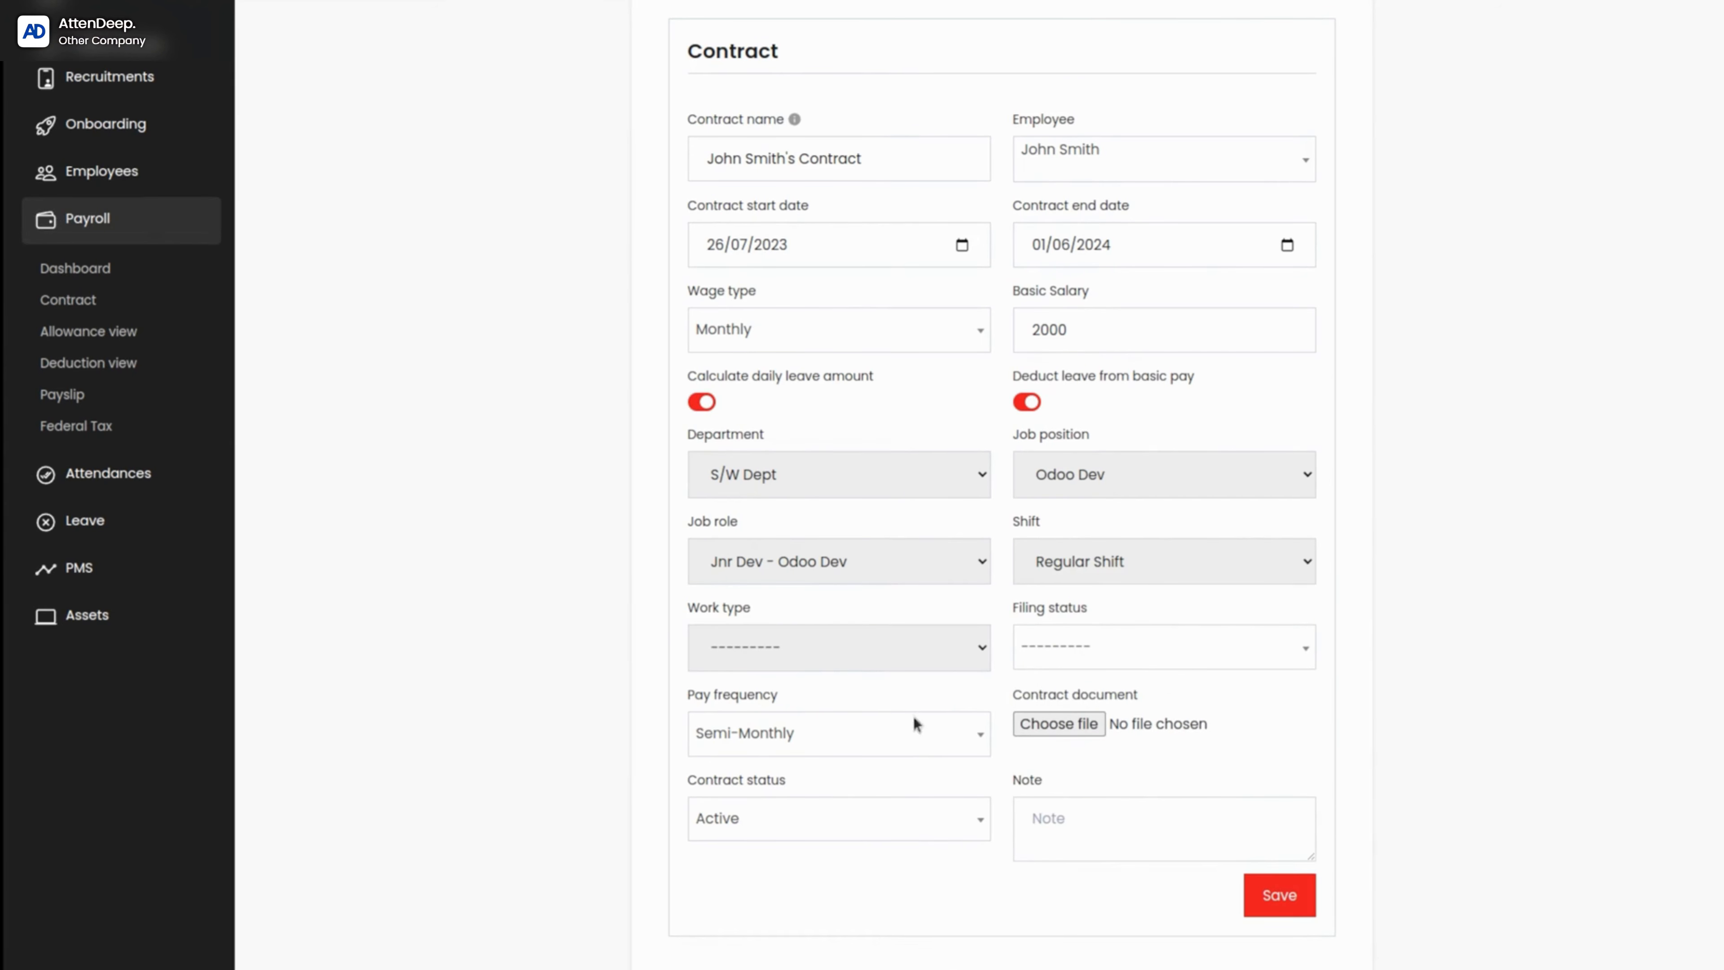
Step: View the contract's pay frequency and contract status options
{"action": "left_click", "coordinate": [908, 744]}
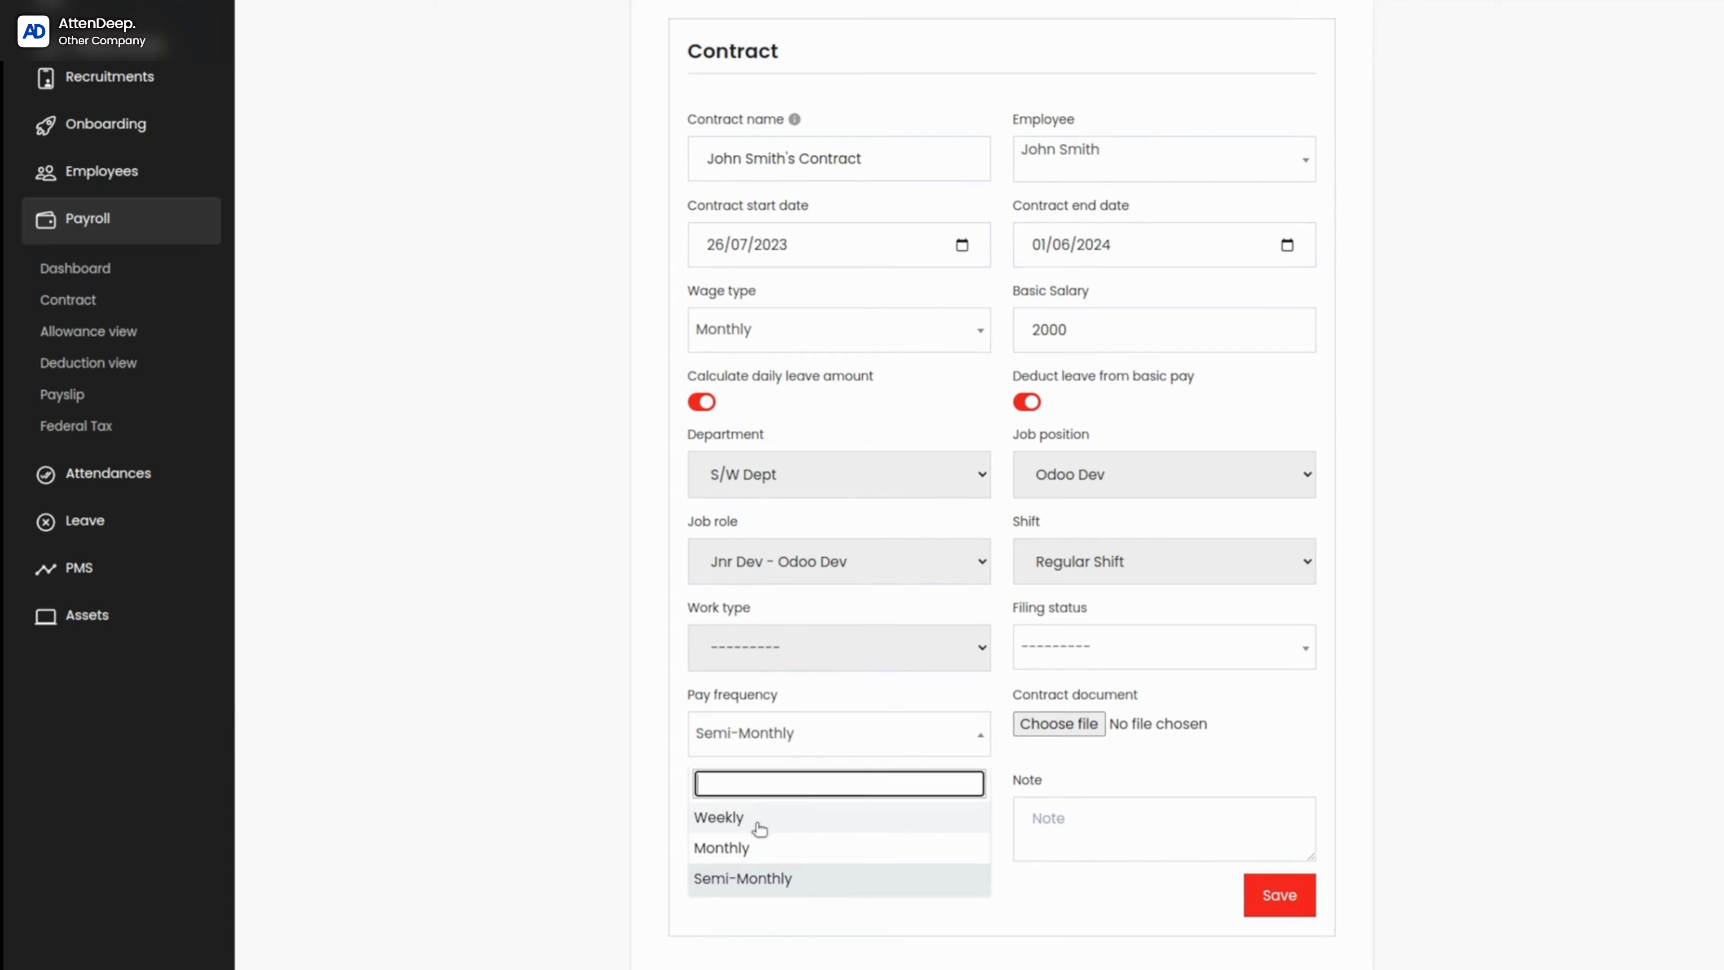
{"action": "left_click", "coordinate": [634, 767]}
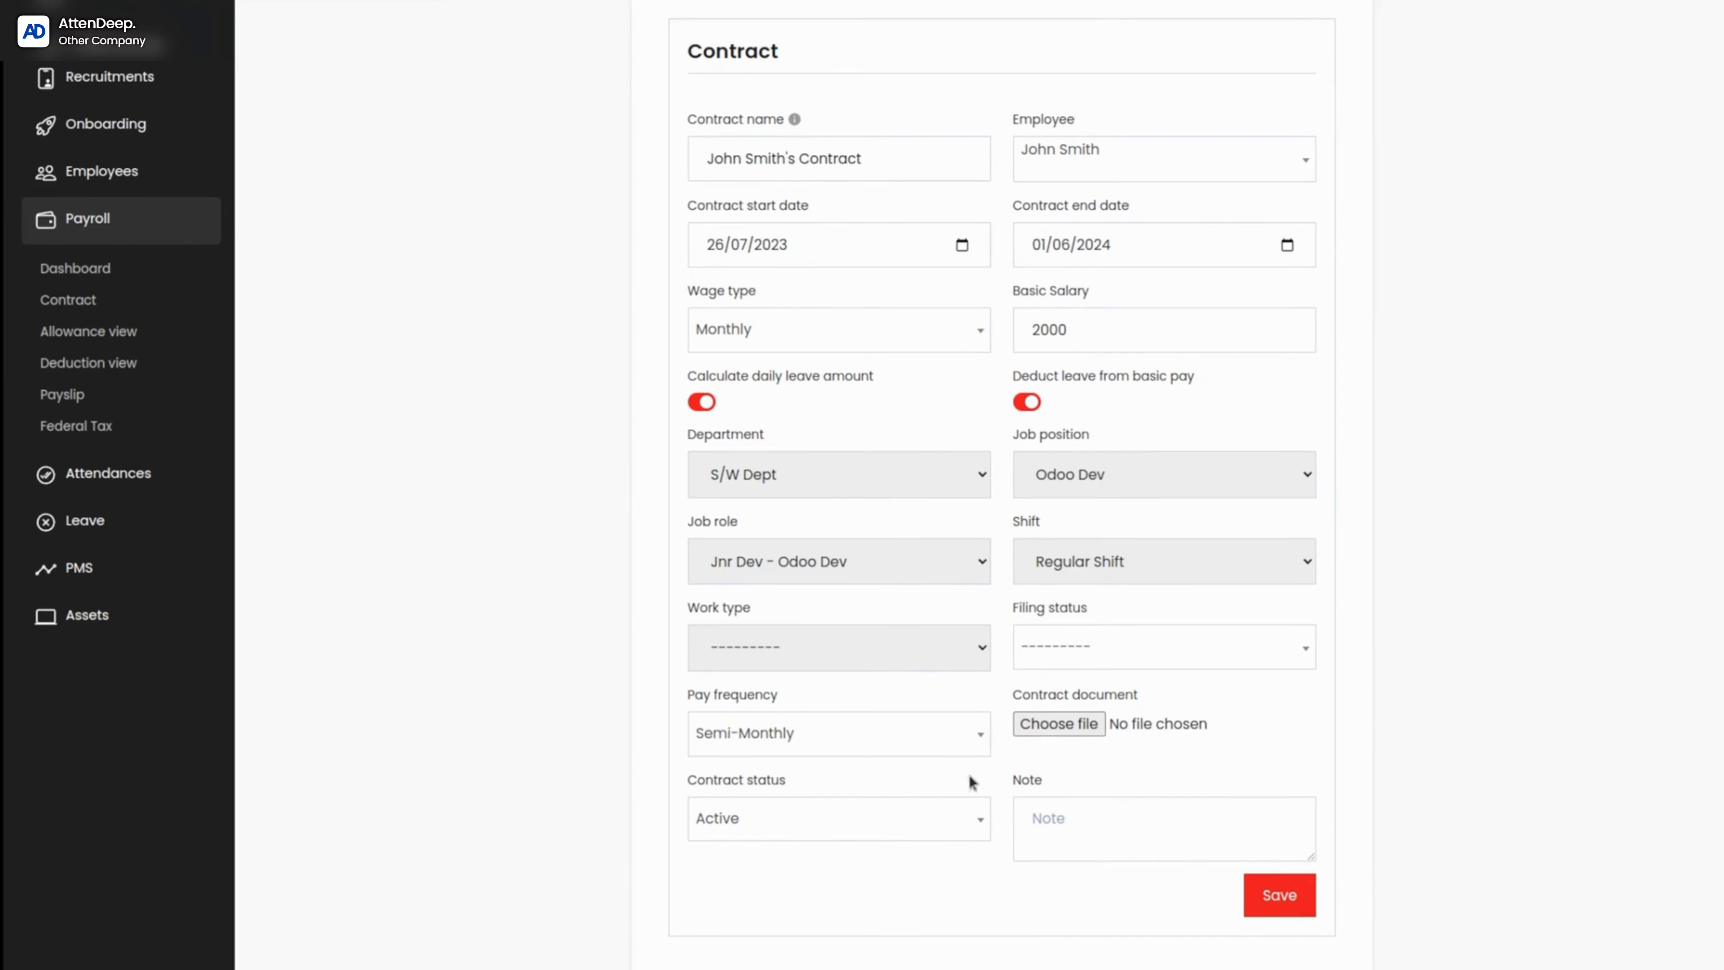
{"action": "left_click", "coordinate": [813, 833]}
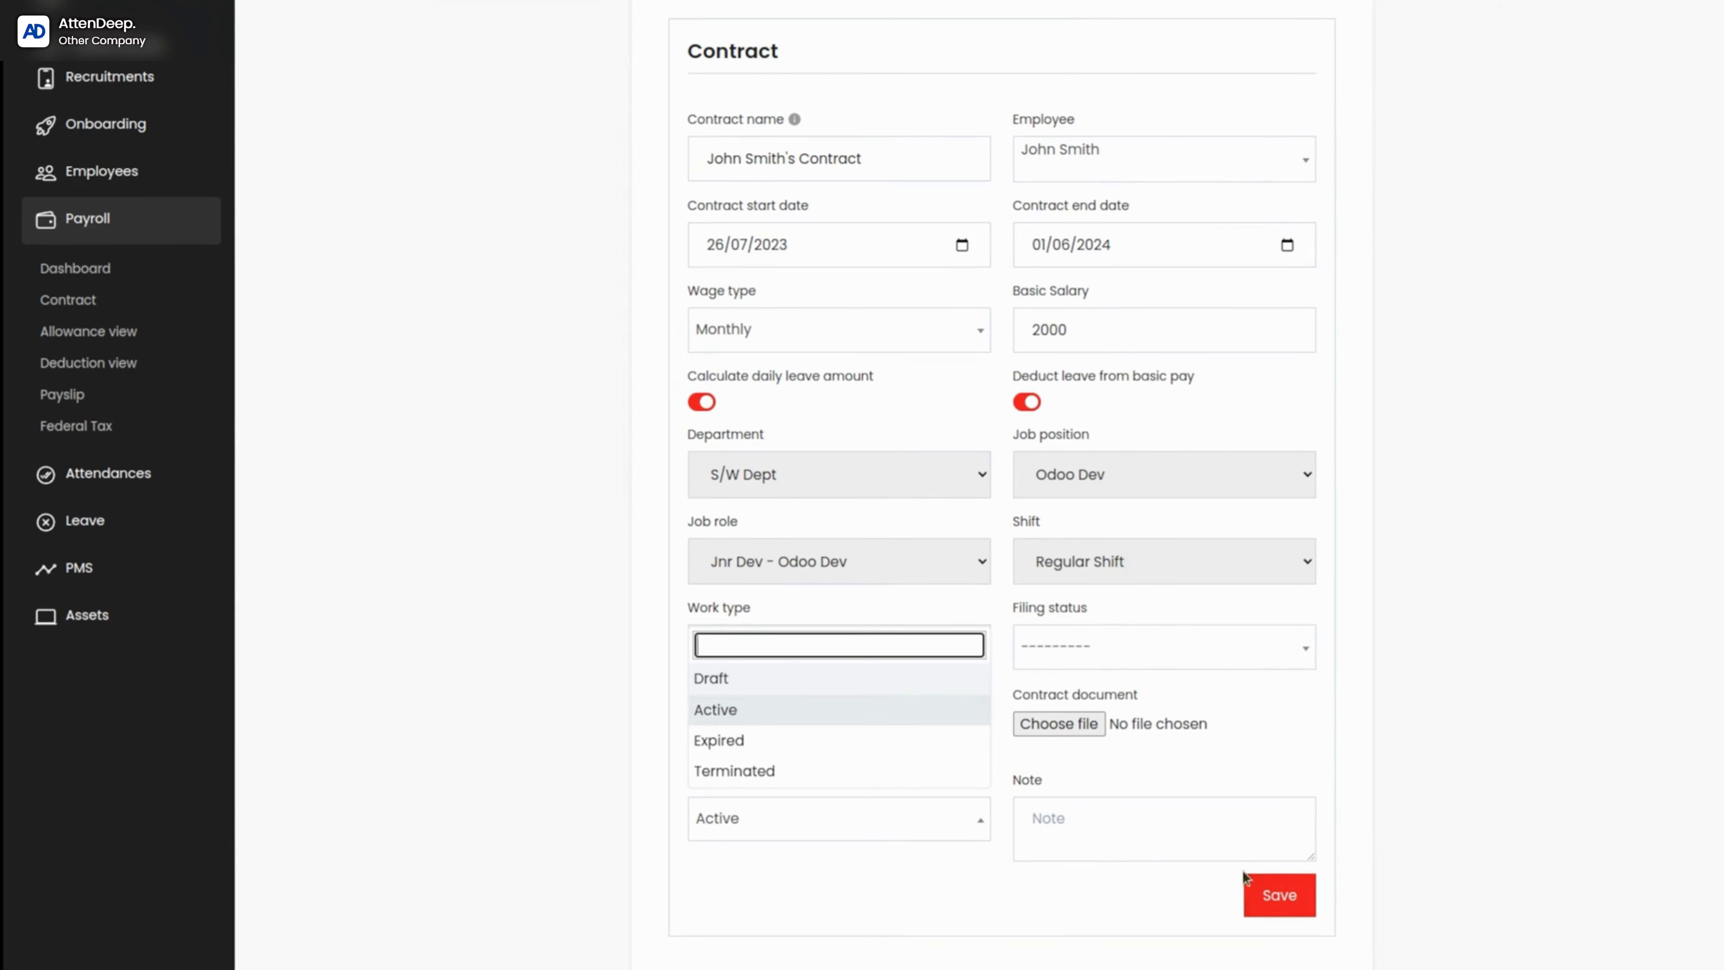
{"action": "left_click", "coordinate": [877, 943]}
Step: Review the complete contract form and save the contract
{"action": "scroll", "coordinate": [869, 679], "scroll_direction": "up", "scroll_amount": 1}
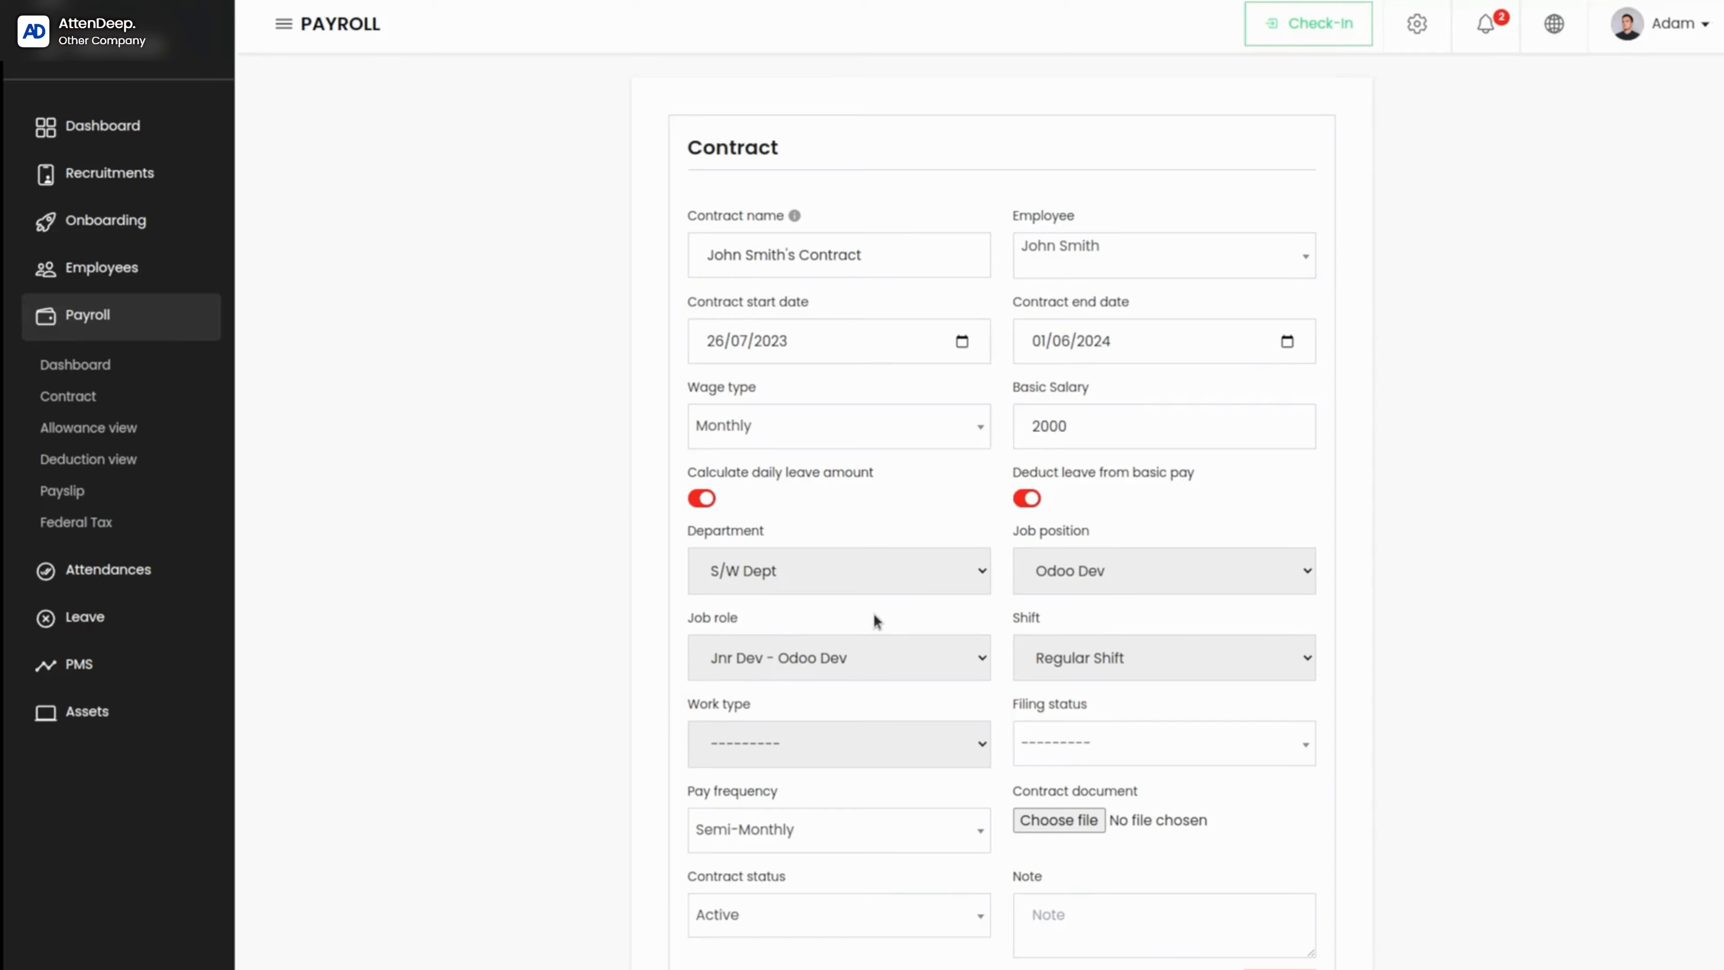
{"action": "scroll", "coordinate": [873, 614], "scroll_direction": "down", "scroll_amount": 1}
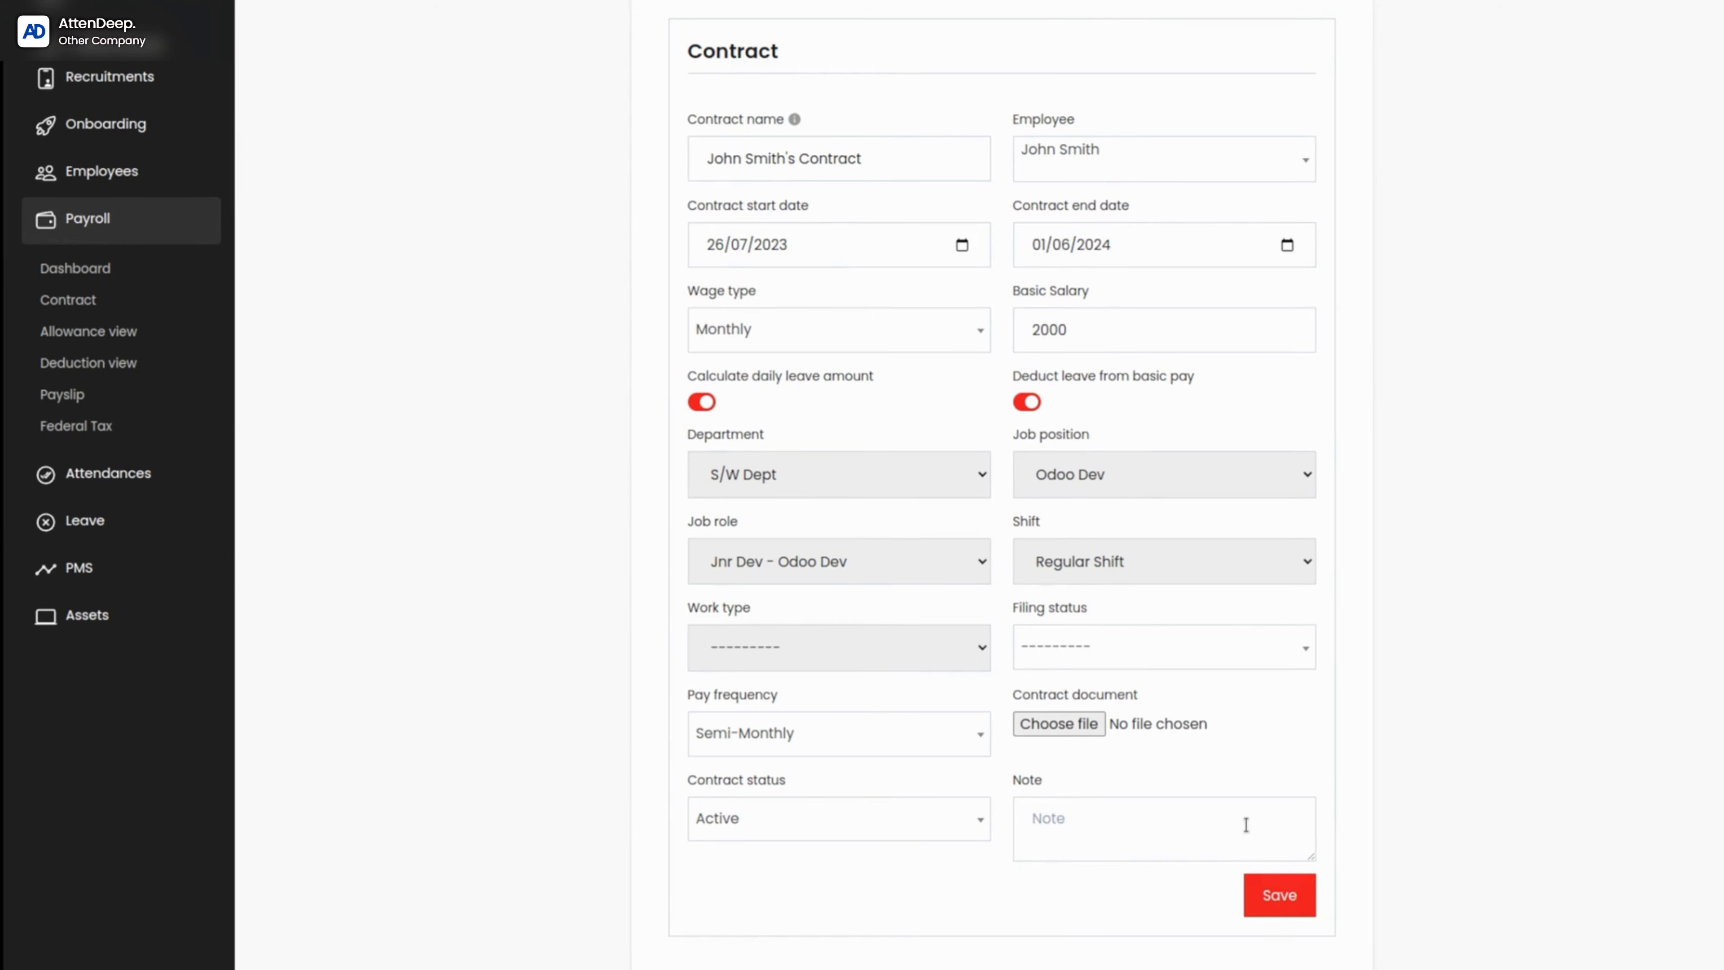
{"action": "left_click", "coordinate": [1278, 914]}
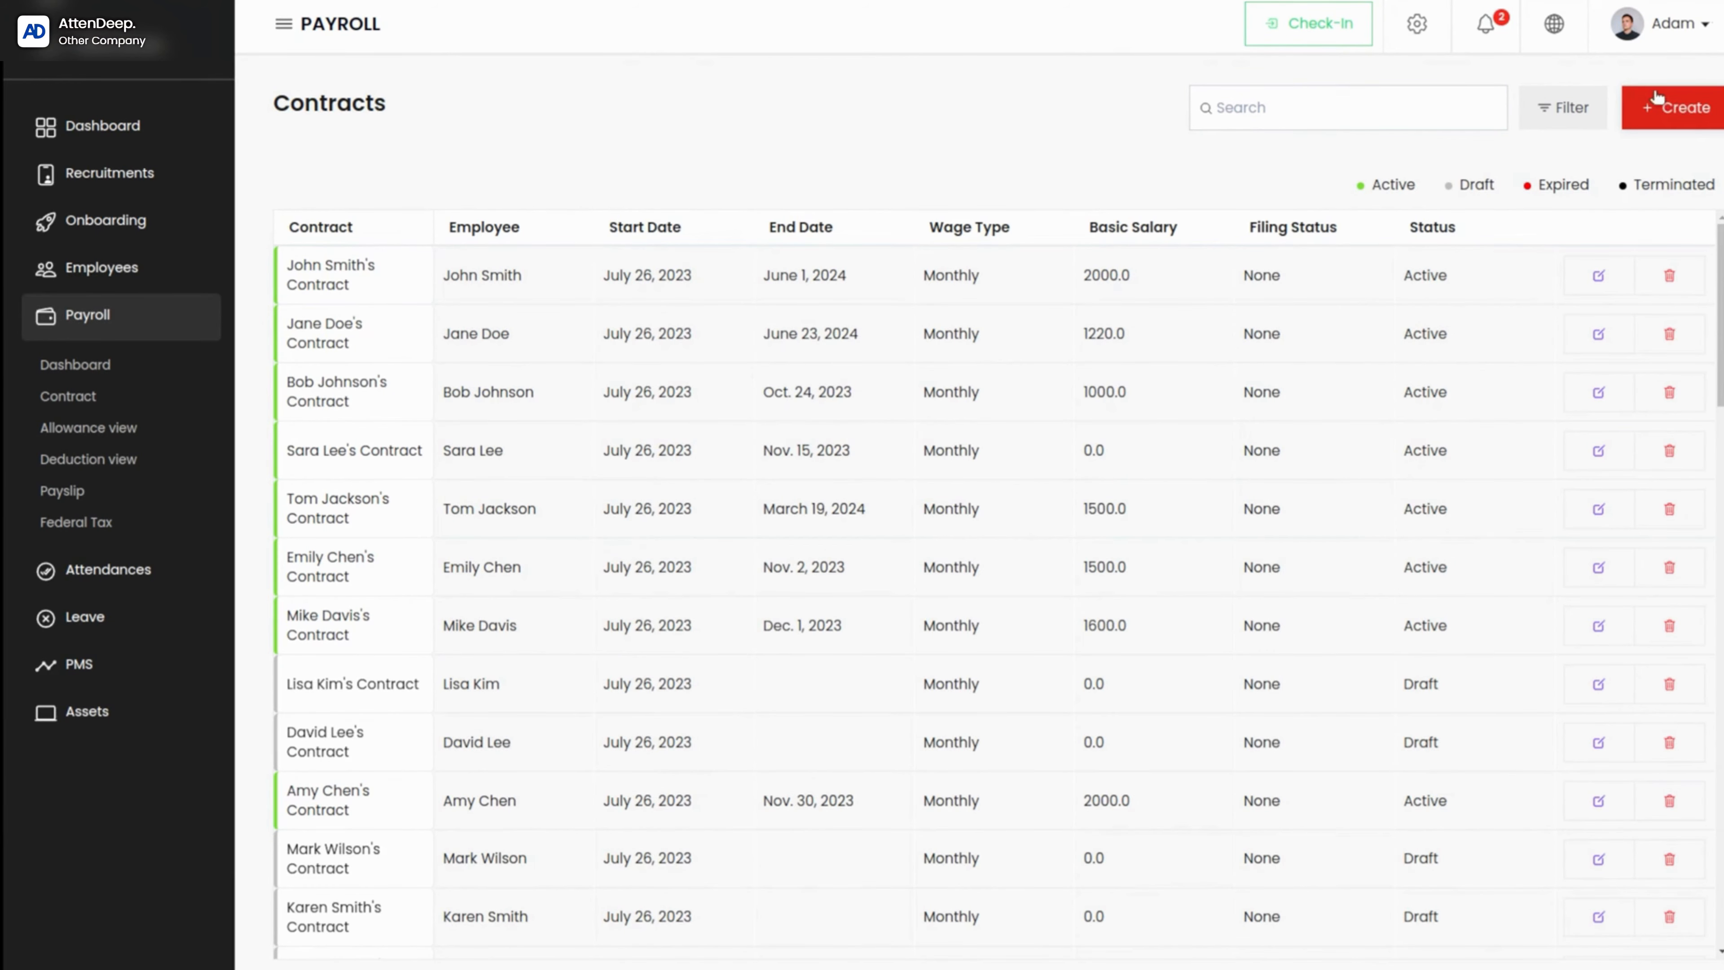
Step: Start creating a new payroll contract and select the employee it applies to
{"action": "left_click", "coordinate": [1678, 115]}
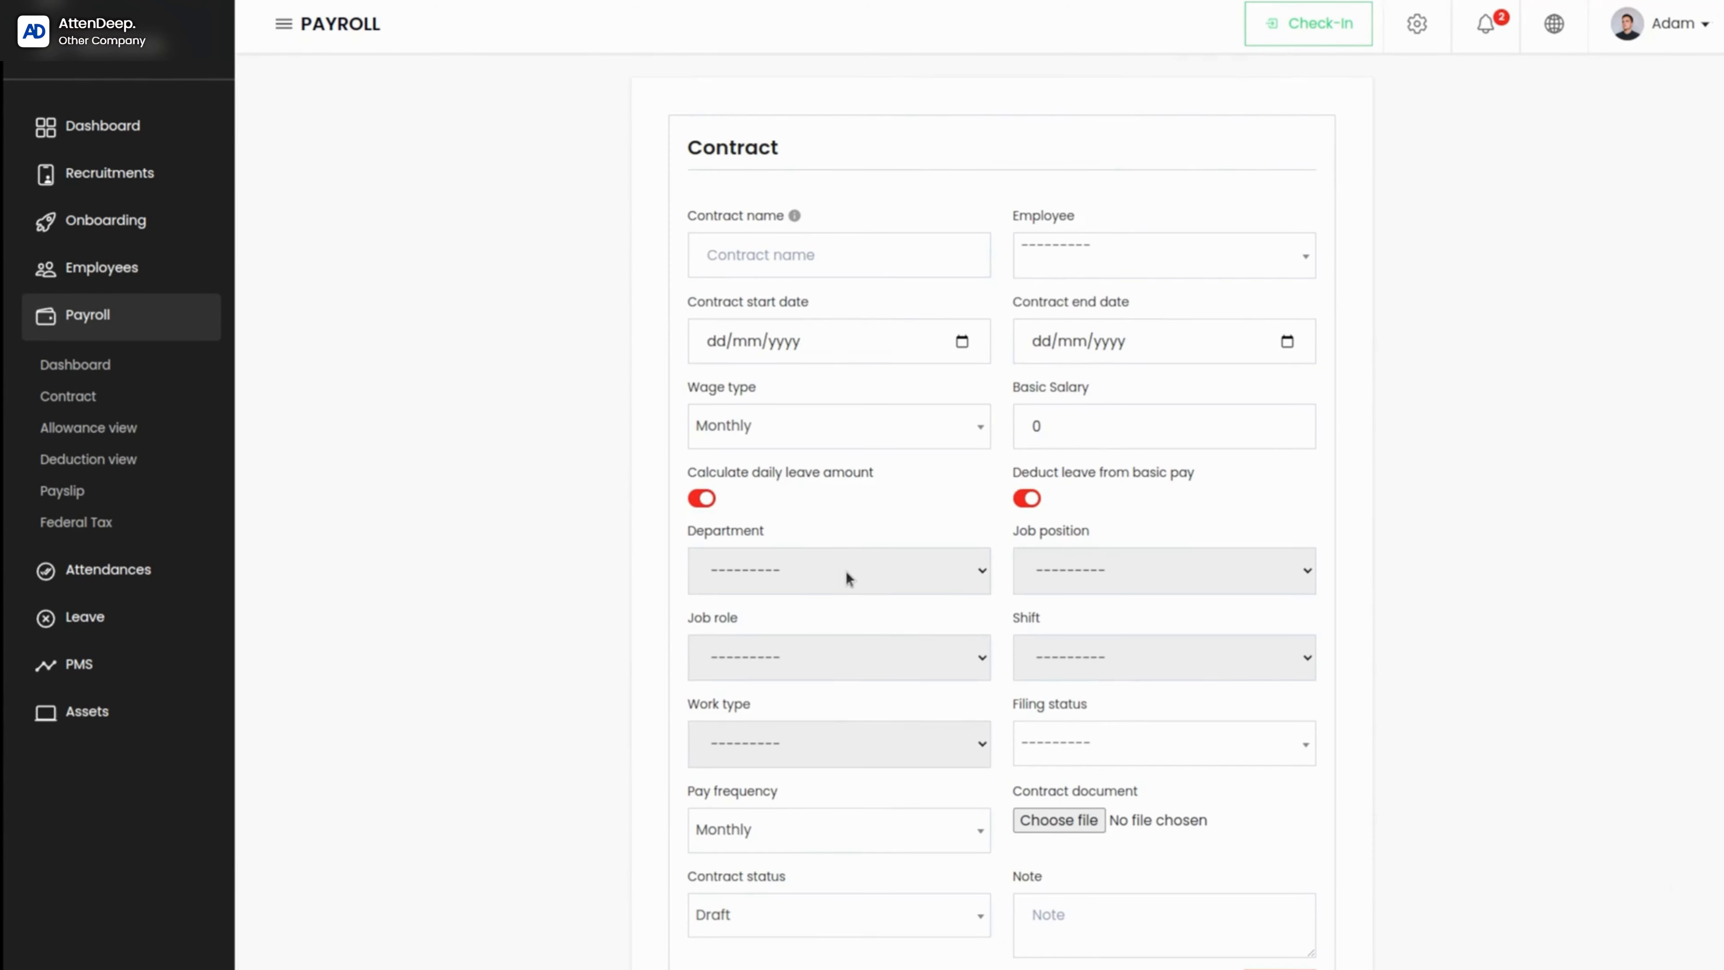
{"action": "scroll", "coordinate": [846, 573], "scroll_direction": "down", "scroll_amount": 1}
{"action": "scroll", "coordinate": [846, 573], "scroll_direction": "up", "scroll_amount": 1}
{"action": "left_click", "coordinate": [777, 263]}
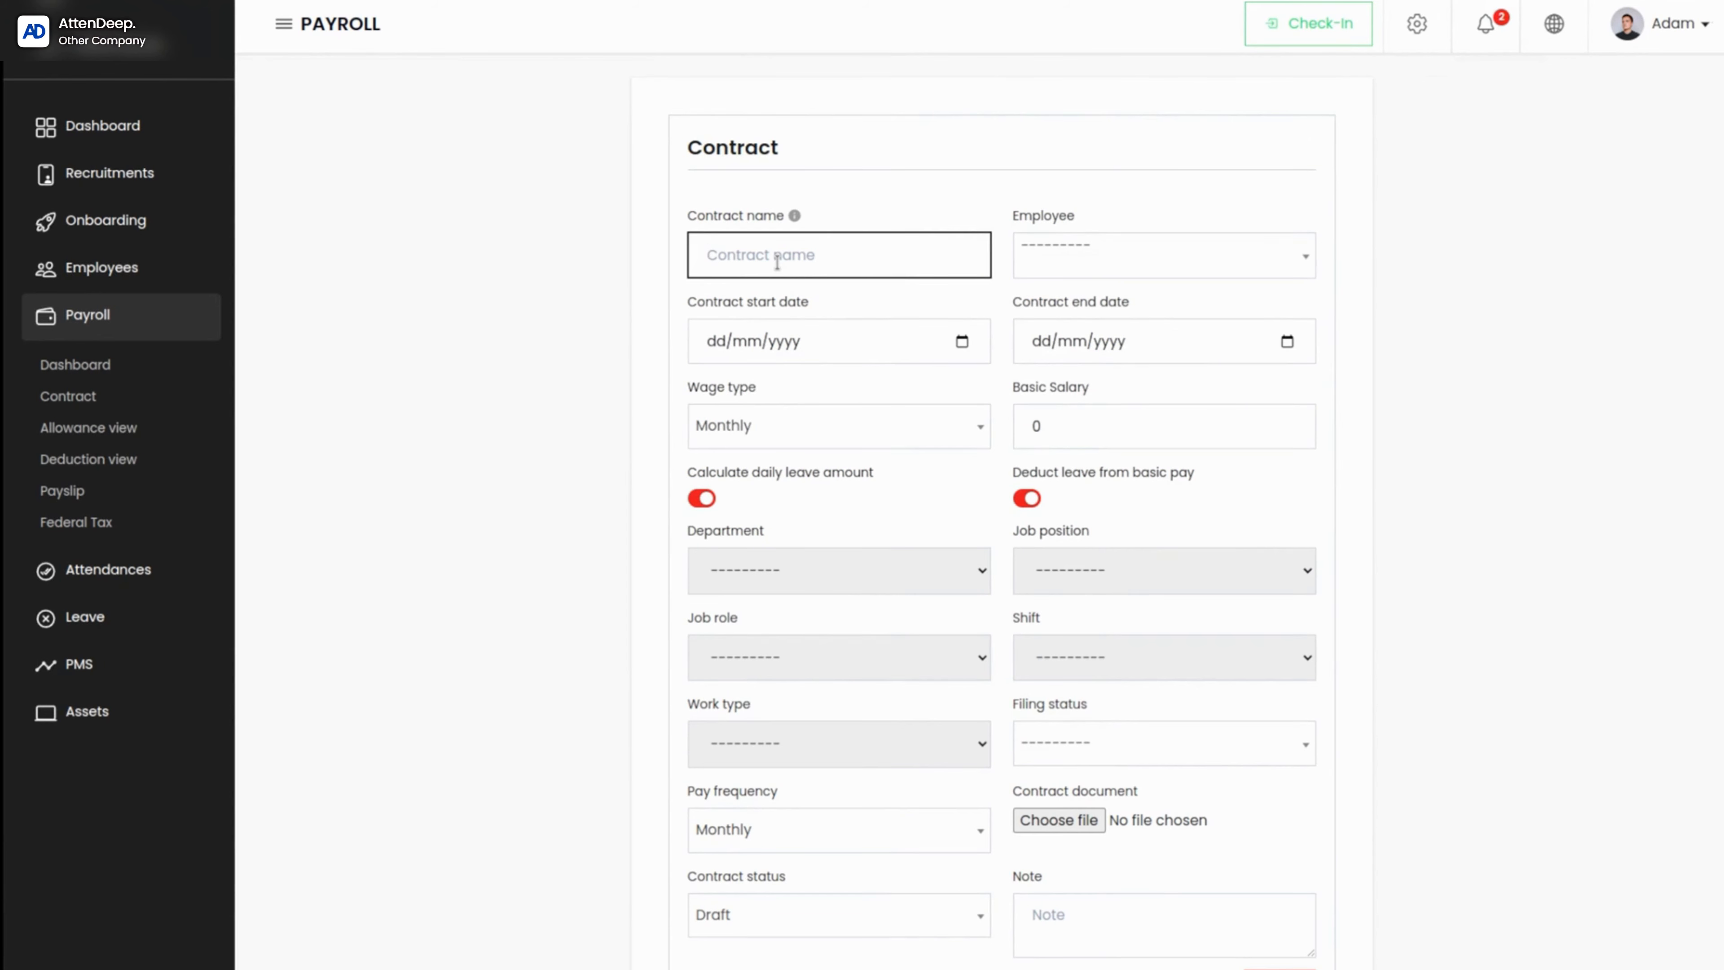
{"action": "left_click", "coordinate": [1184, 260]}
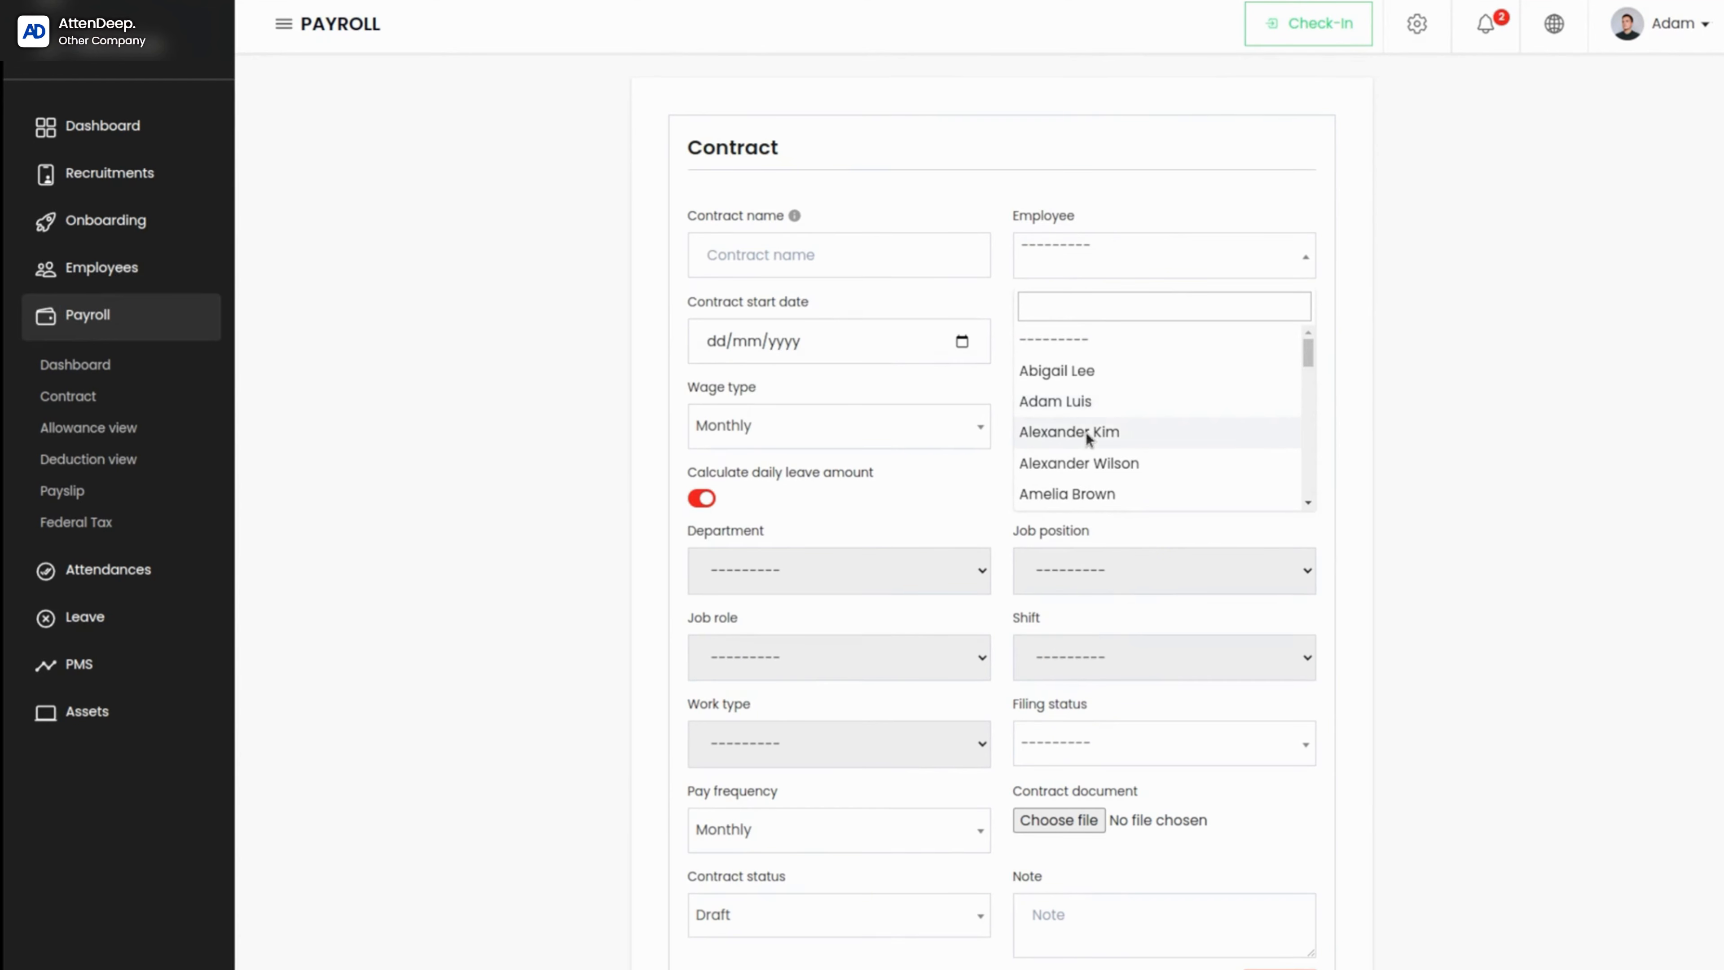
{"action": "scroll", "coordinate": [1089, 438], "scroll_direction": "down", "scroll_amount": 7}
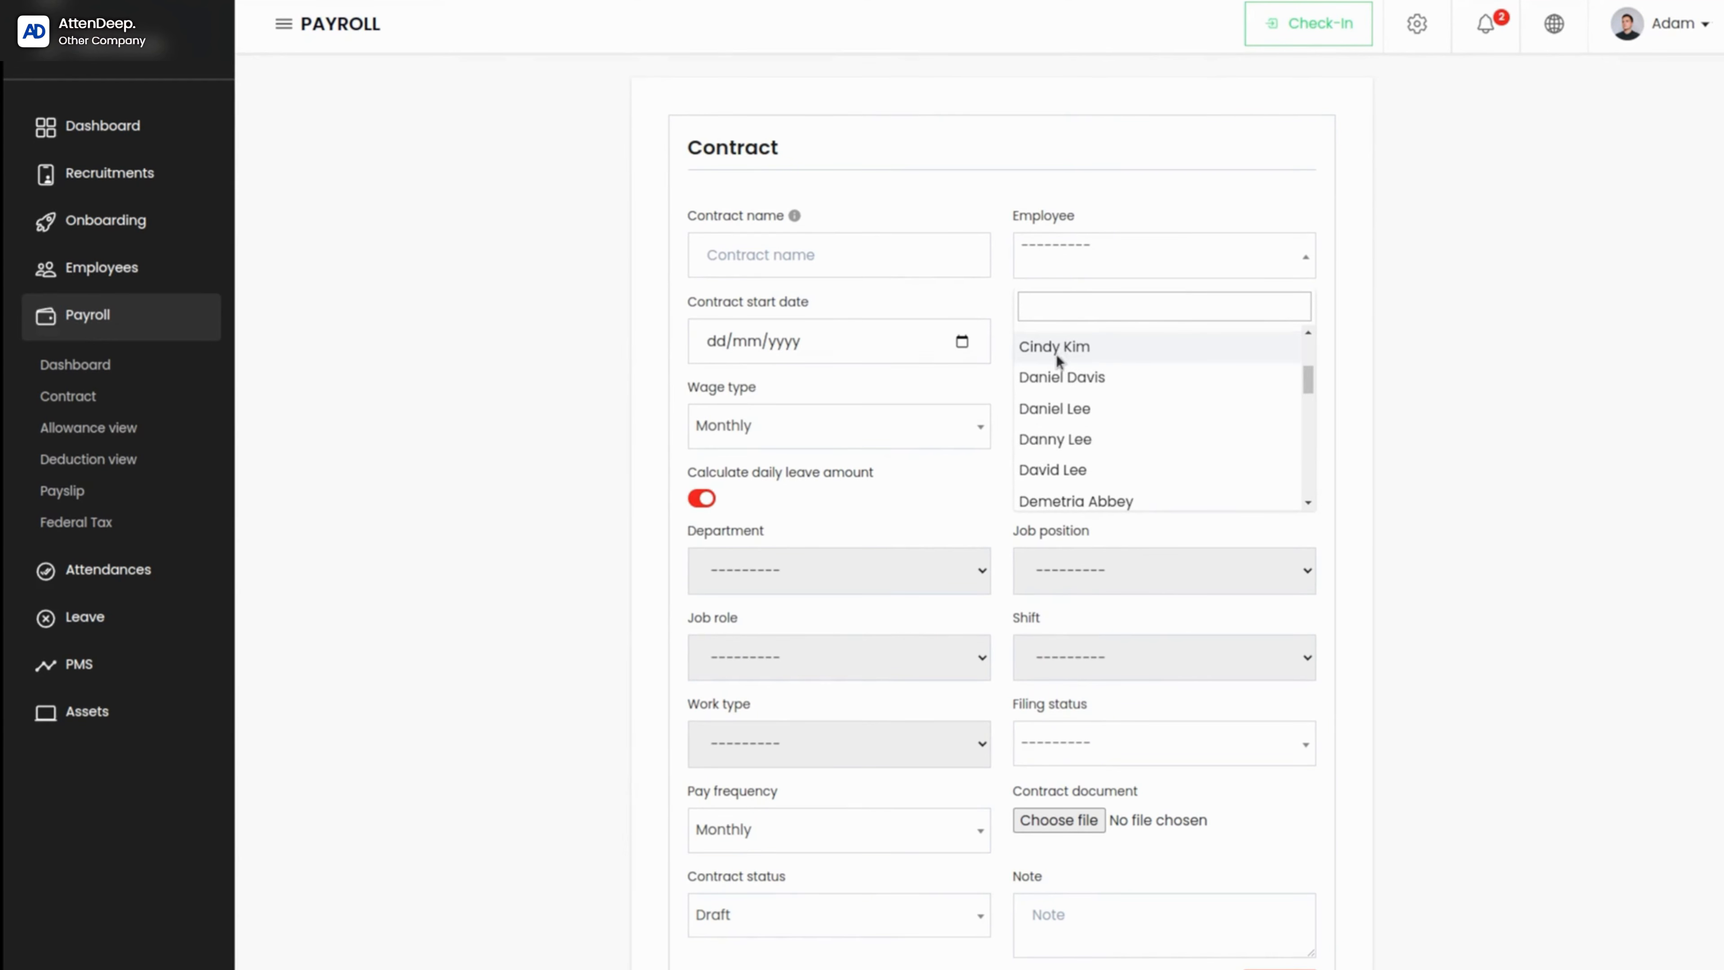
{"action": "left_click", "coordinate": [1061, 384]}
Step: Name the contract with "Contract for" followed by the selected employee's last name
{"action": "left_click", "coordinate": [785, 251]}
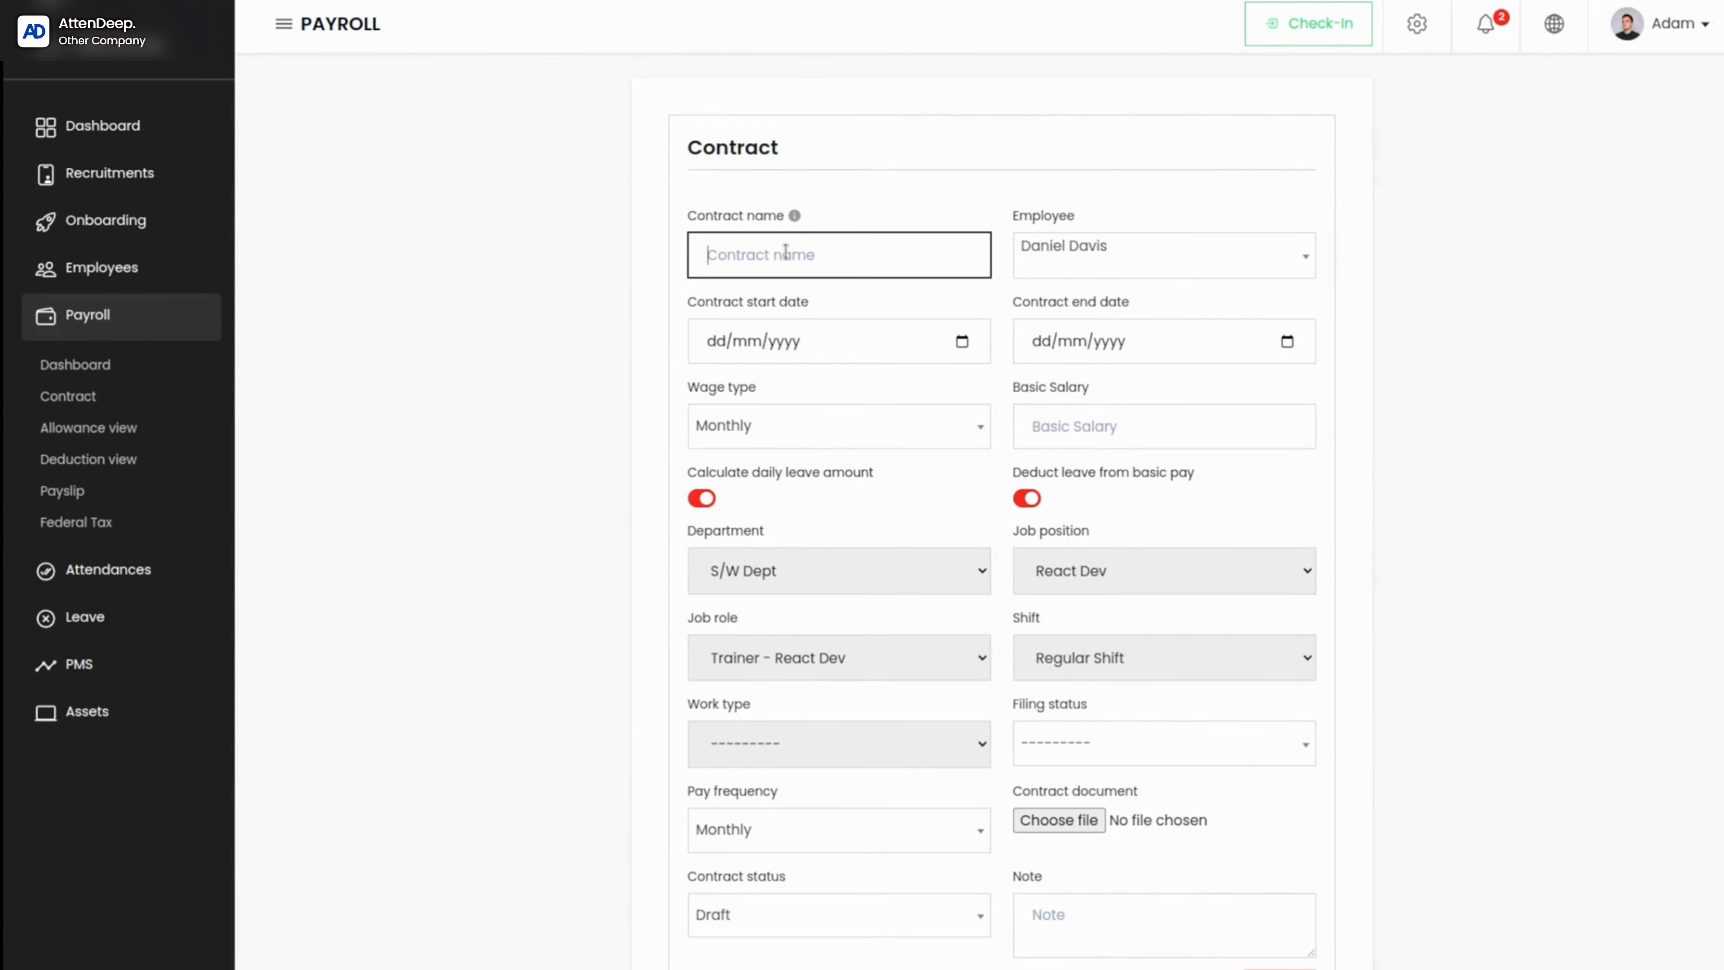
{"action": "type", "text": "c"}
{"action": "type", "text": "onyra"}
{"action": "key", "text": "BackSpace"}
{"action": "key", "text": "BackSpace"}
{"action": "key", "text": "BackSpace"}
{"action": "type", "text": "tract for Davis"}
Step: Set the contract start date to 20/09/2023 and the contract end date to 20/07/2026
{"action": "left_click", "coordinate": [962, 342]}
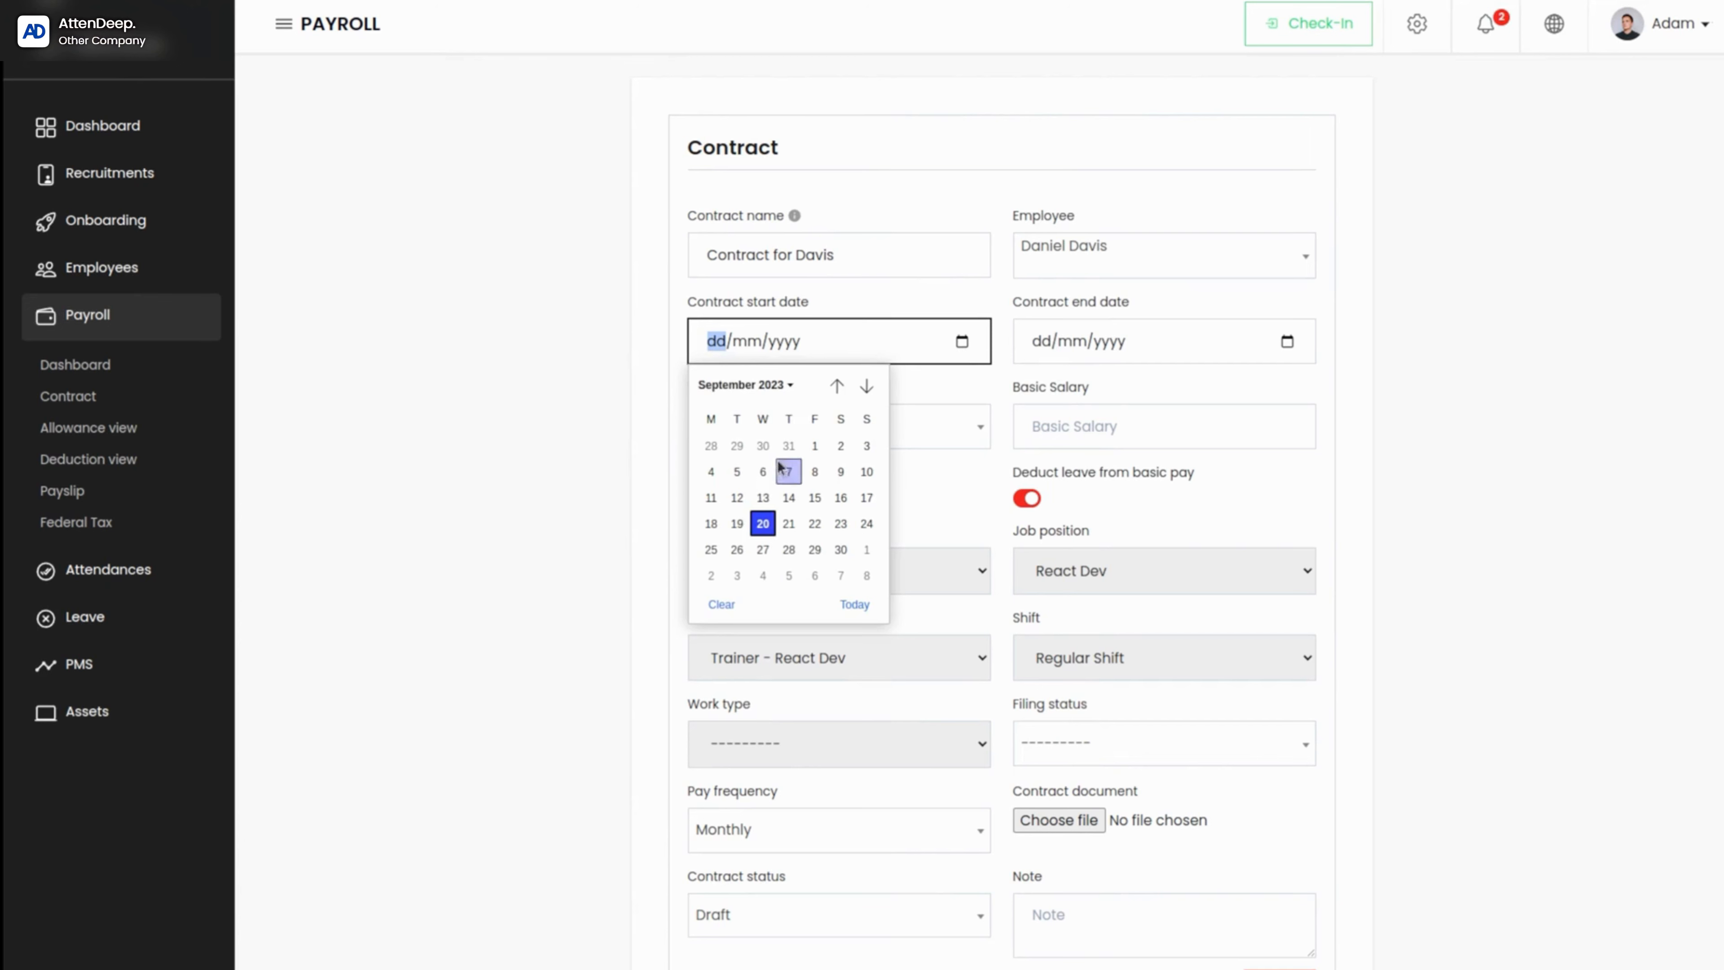
{"action": "left_click", "coordinate": [850, 605]}
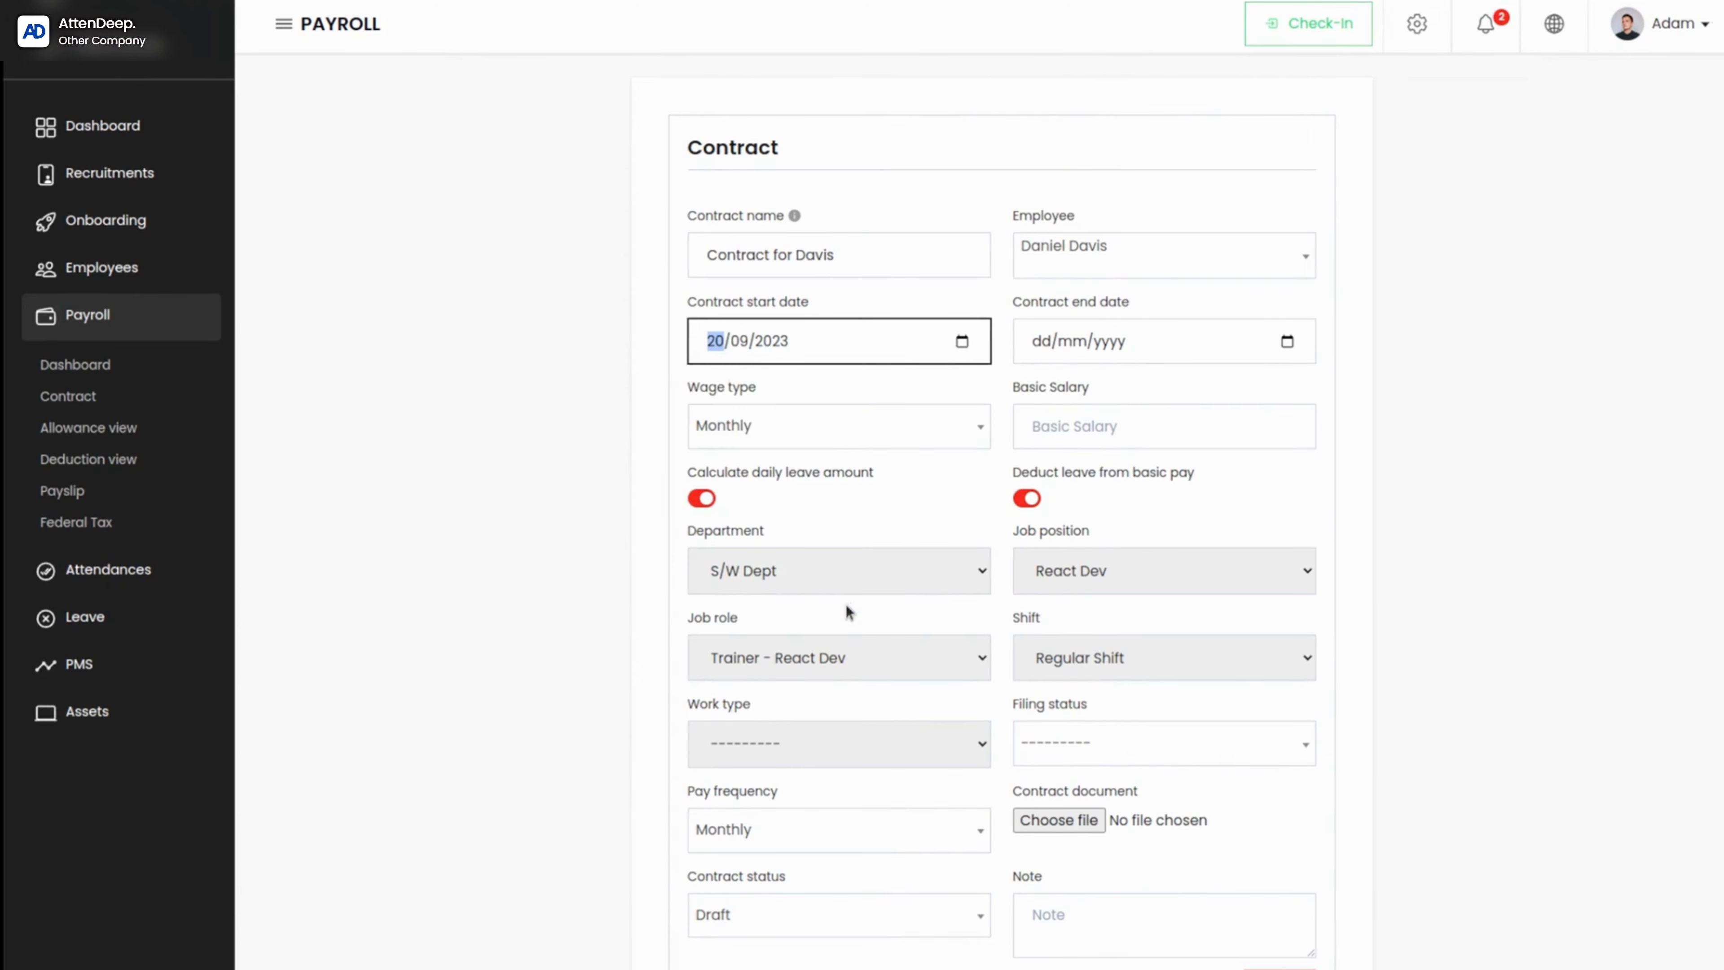
{"action": "left_click", "coordinate": [1289, 342]}
{"action": "left_click", "coordinate": [1108, 386]}
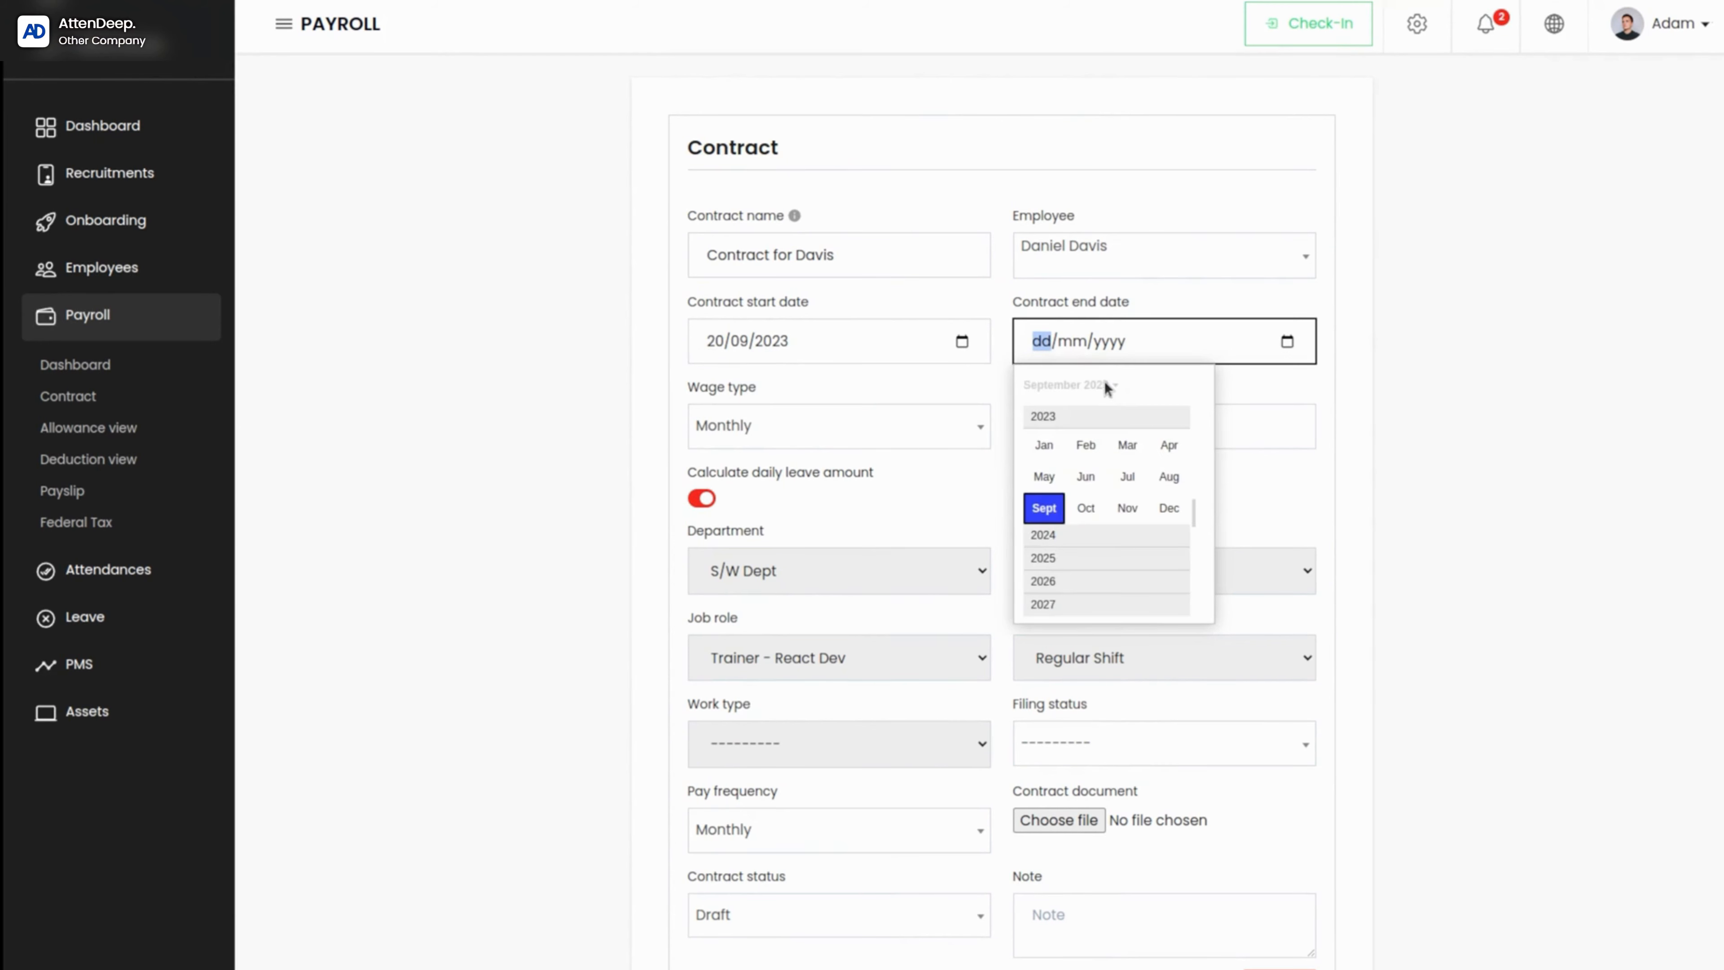
{"action": "left_click", "coordinate": [1052, 589]}
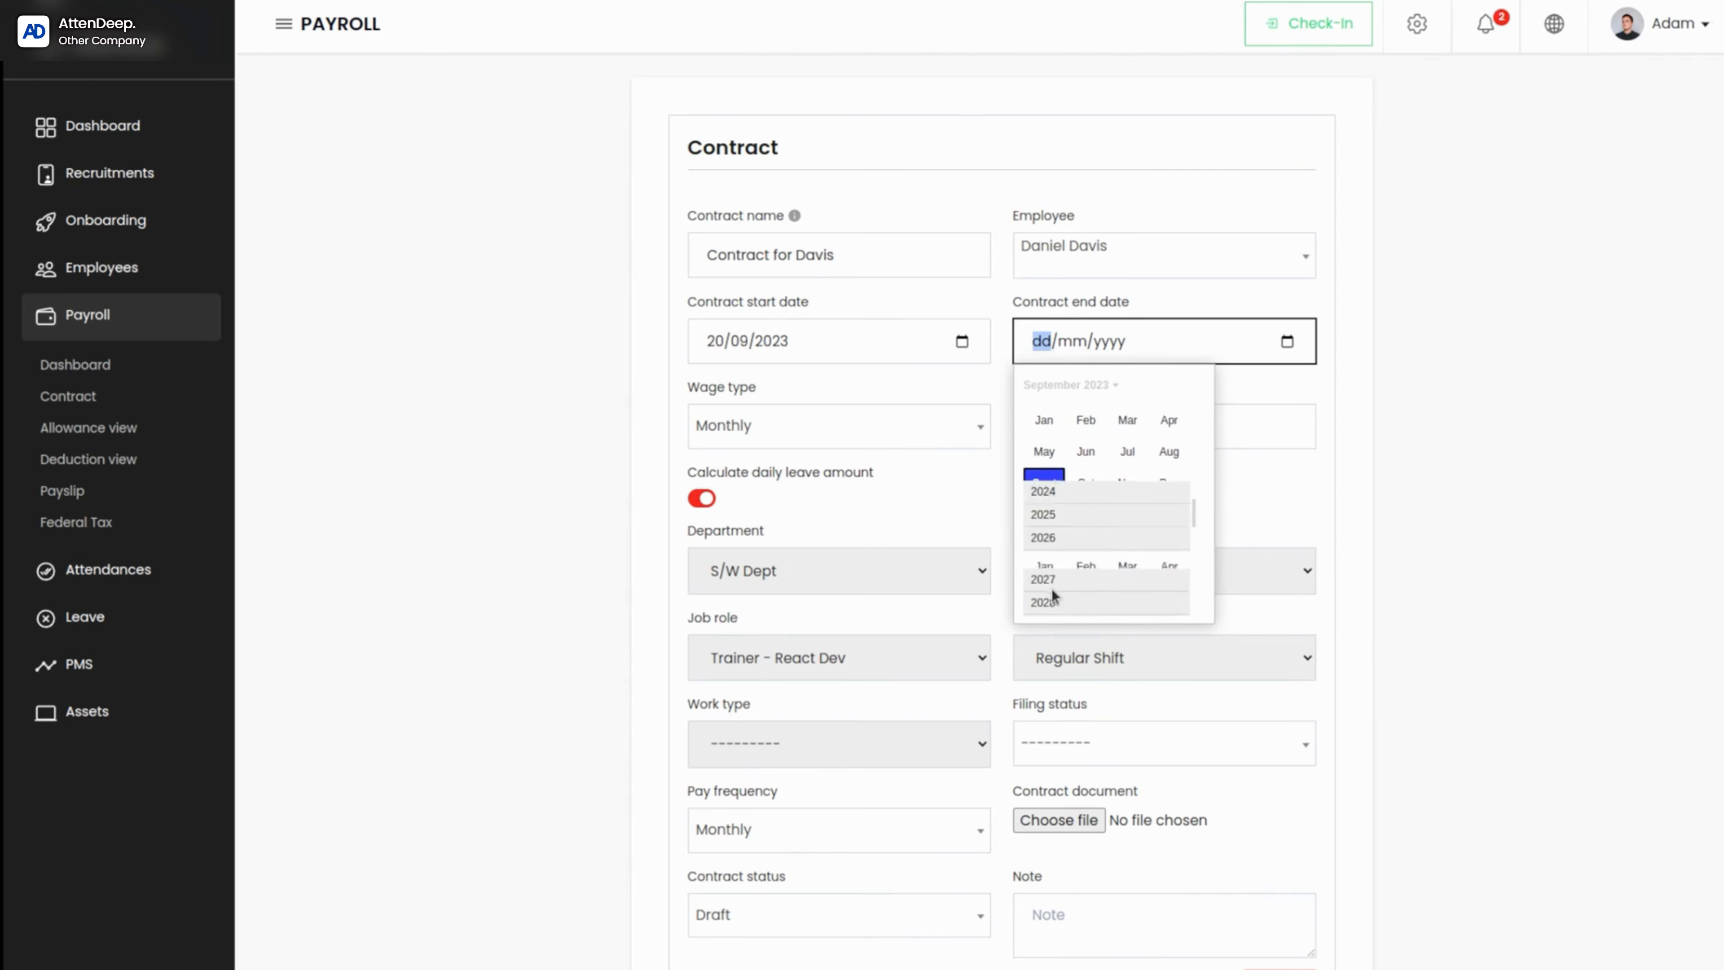
{"action": "left_click", "coordinate": [1266, 335]}
{"action": "left_click", "coordinate": [1287, 342]}
{"action": "left_click", "coordinate": [1115, 385]}
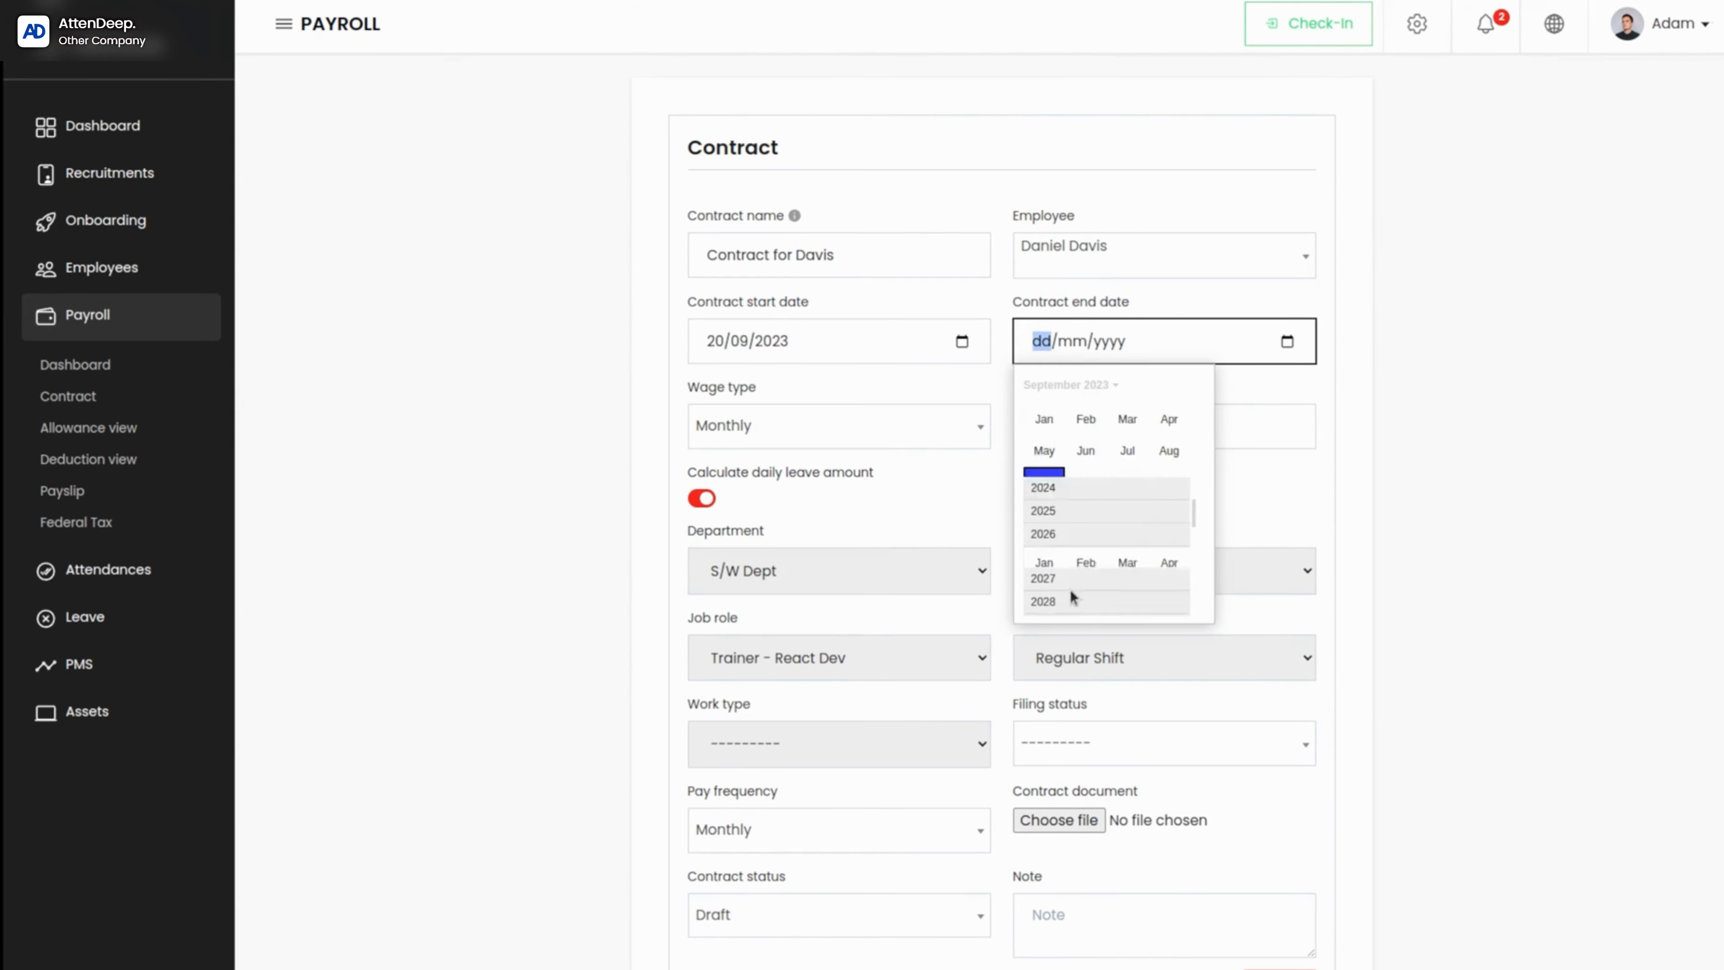
{"action": "left_click", "coordinate": [1073, 589]}
{"action": "left_click", "coordinate": [1127, 475]}
{"action": "left_click", "coordinate": [1301, 399]}
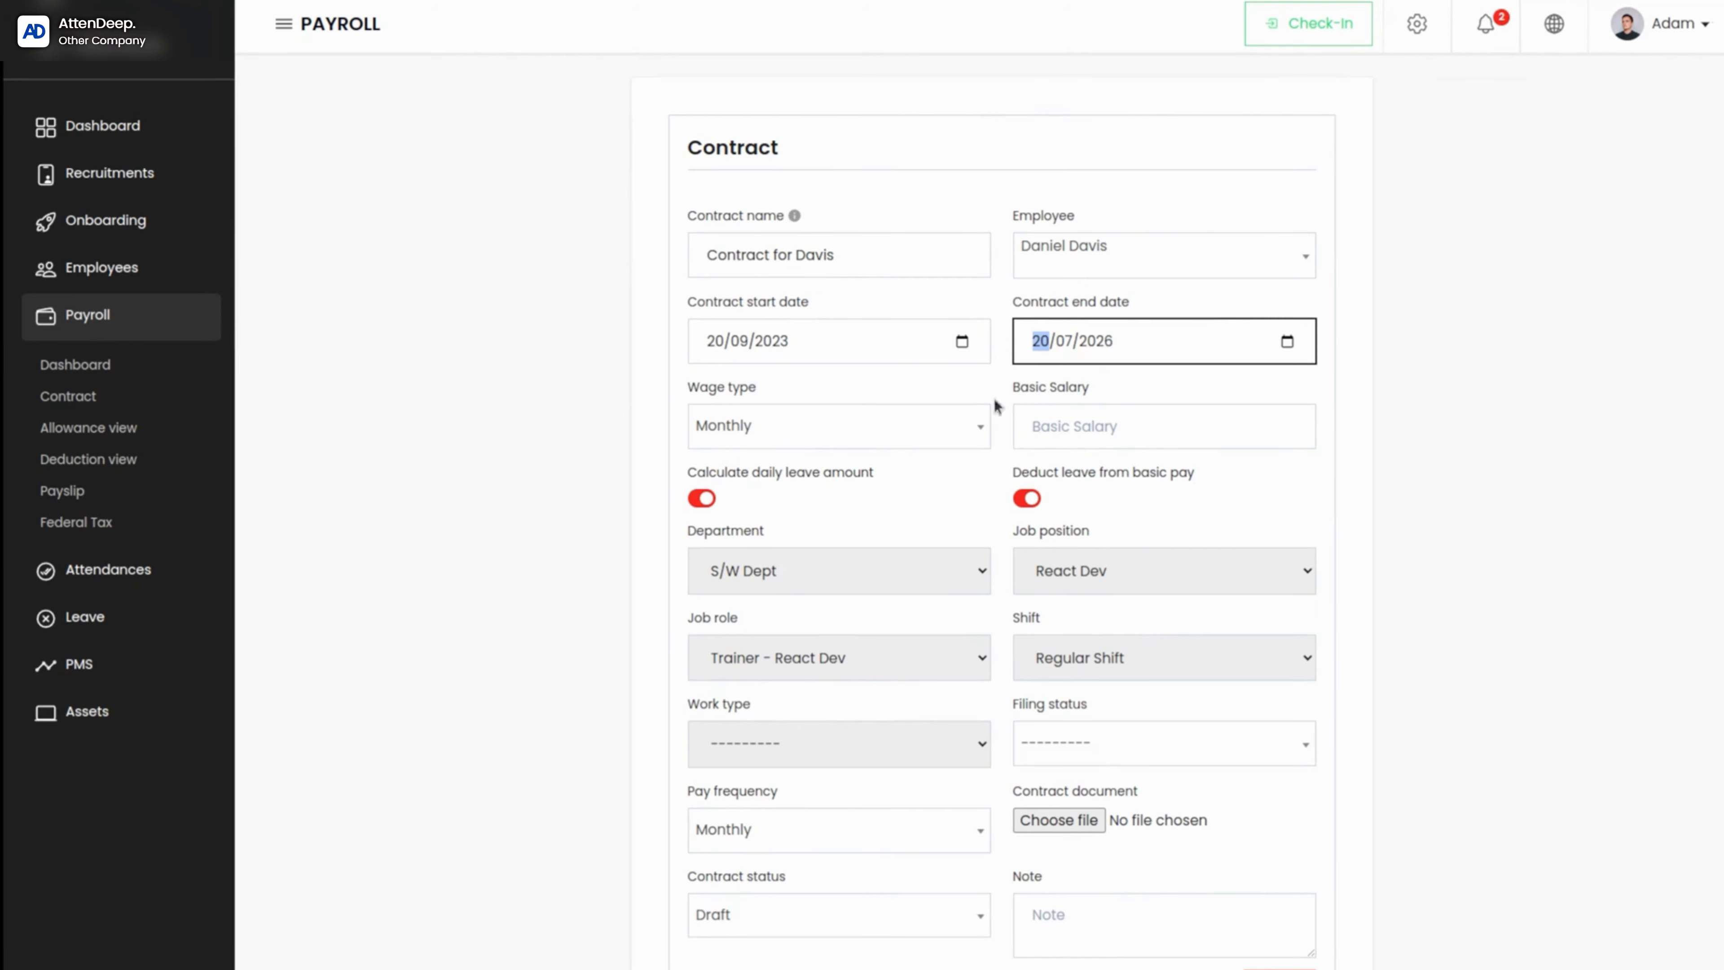
Step: Set the contract's wage type to Daily and its basic salary to 5000
{"action": "left_click", "coordinate": [863, 435]}
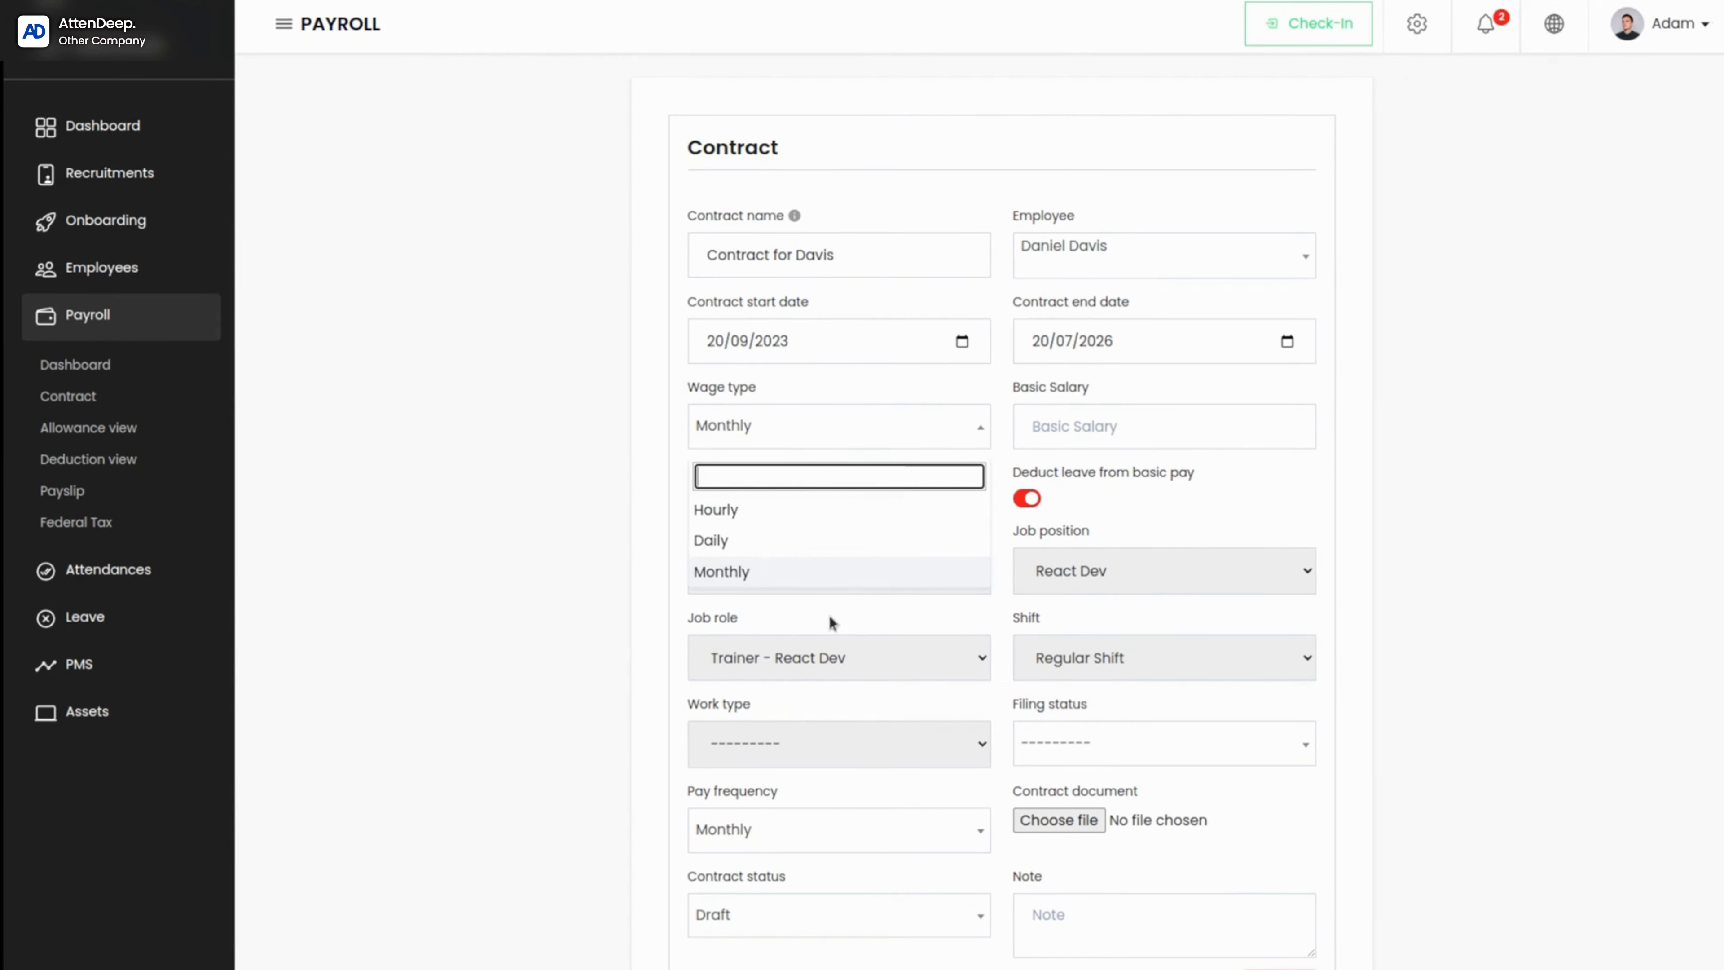
{"action": "left_click", "coordinate": [722, 543]}
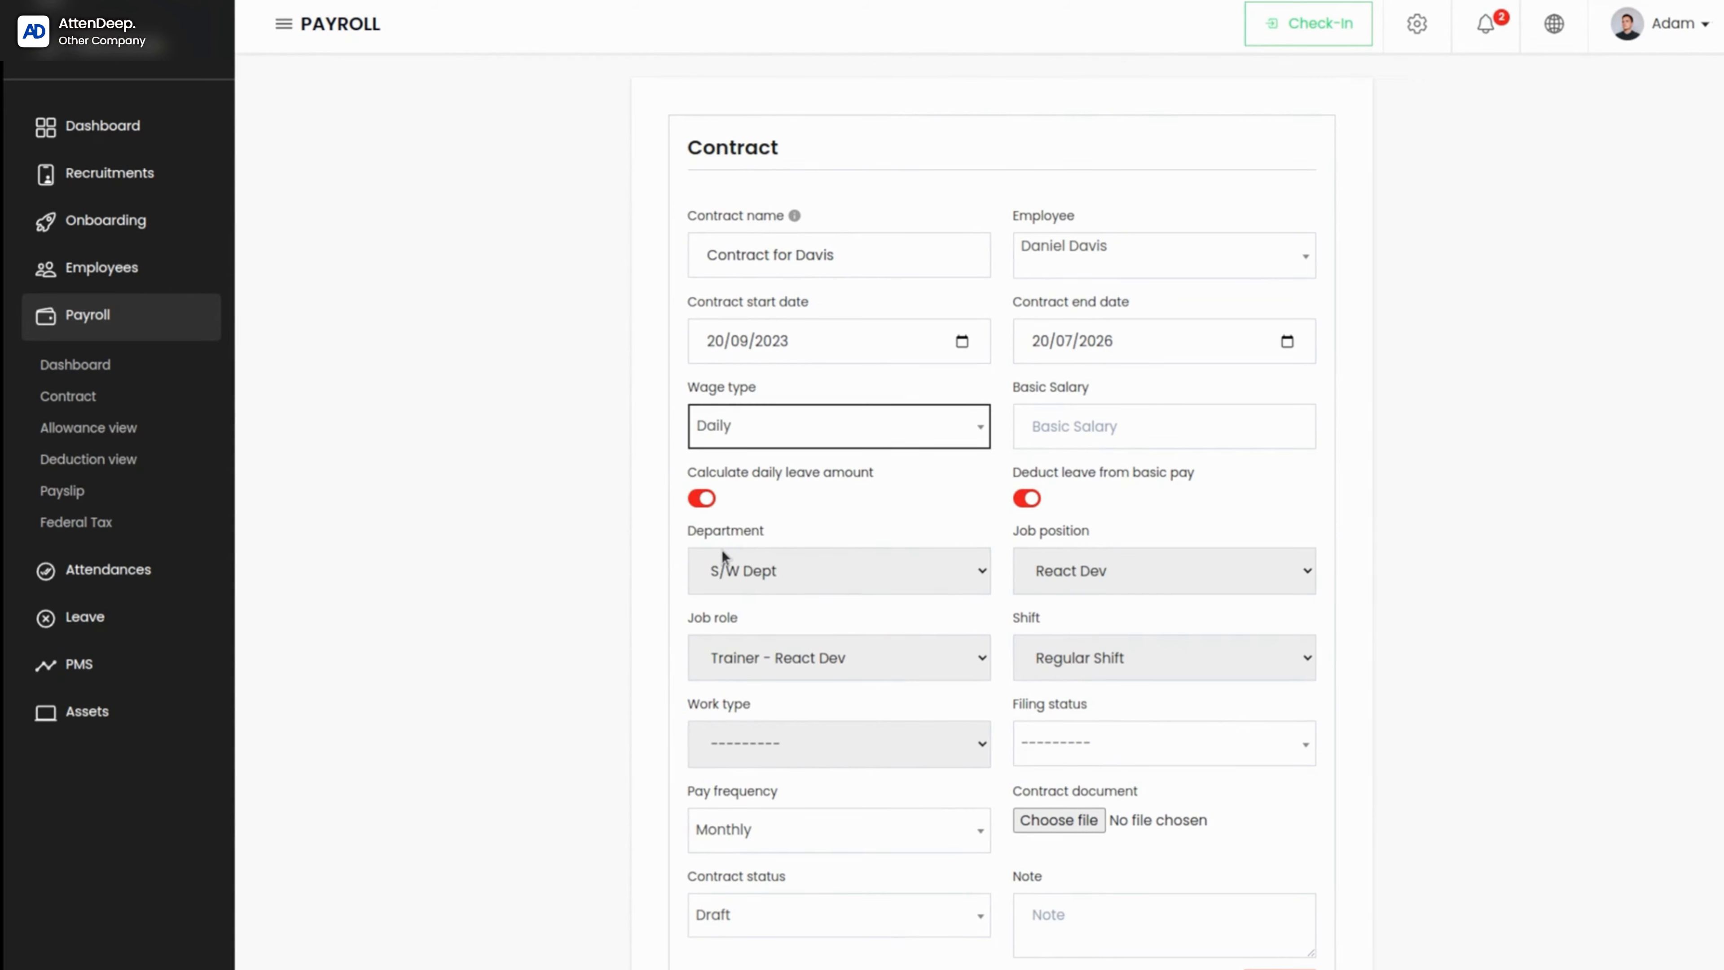
{"action": "left_click", "coordinate": [1152, 450]}
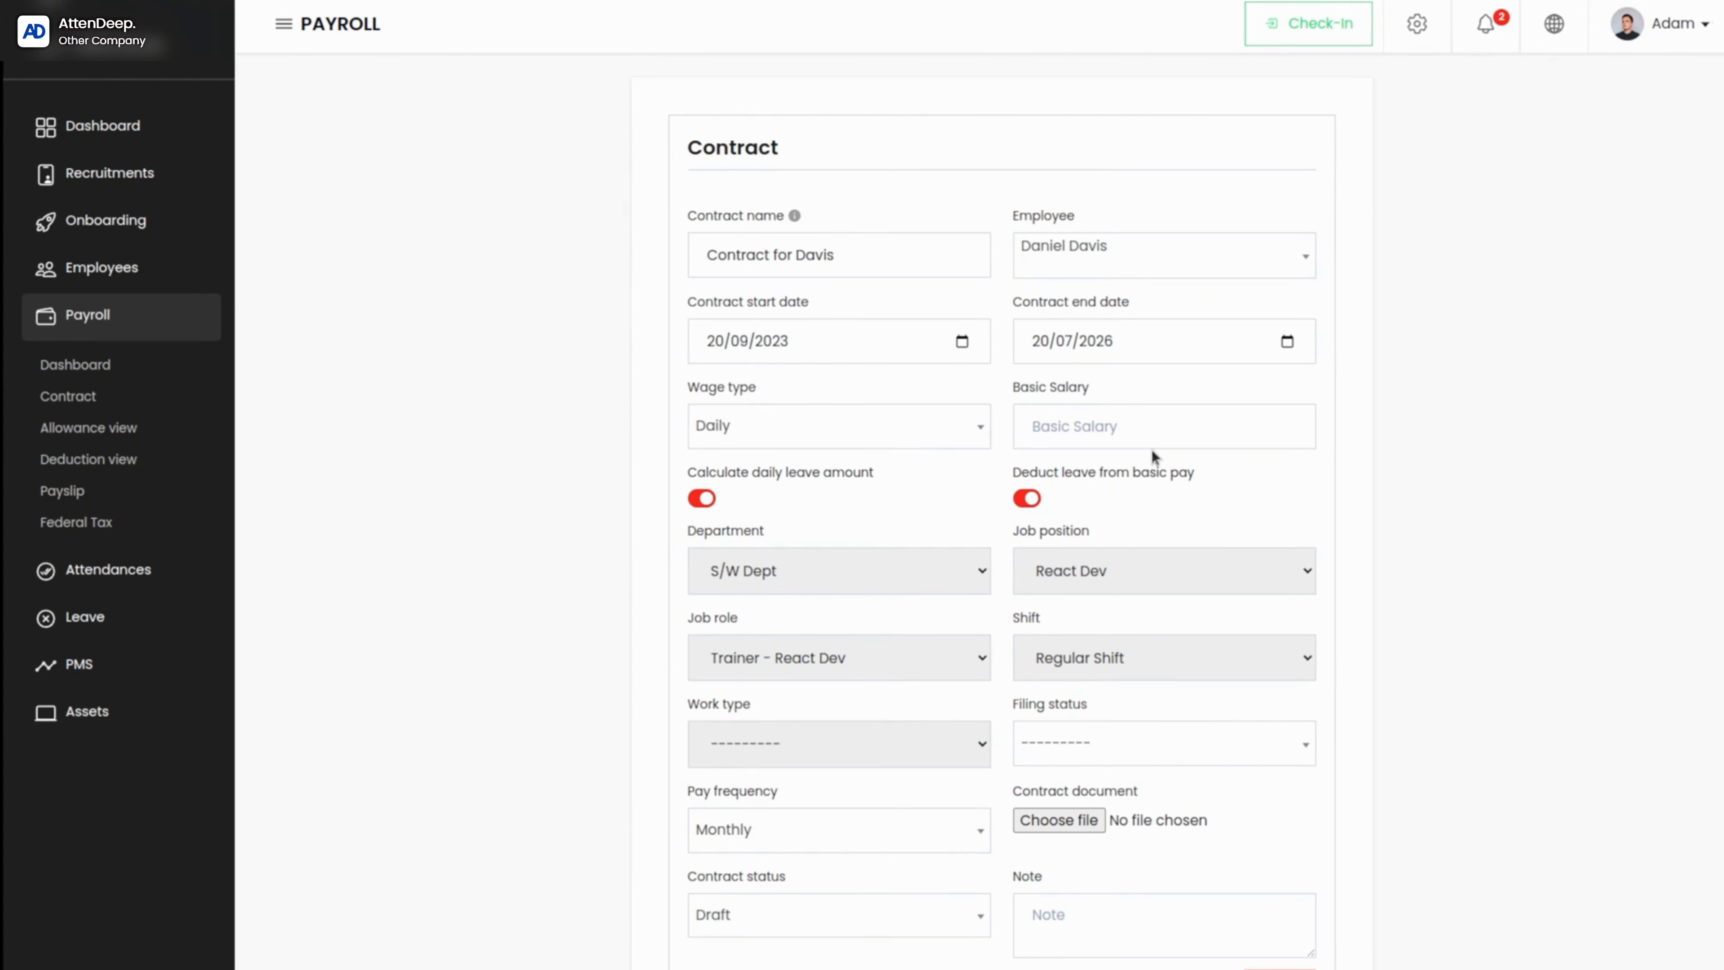
{"action": "left_click", "coordinate": [1105, 419]}
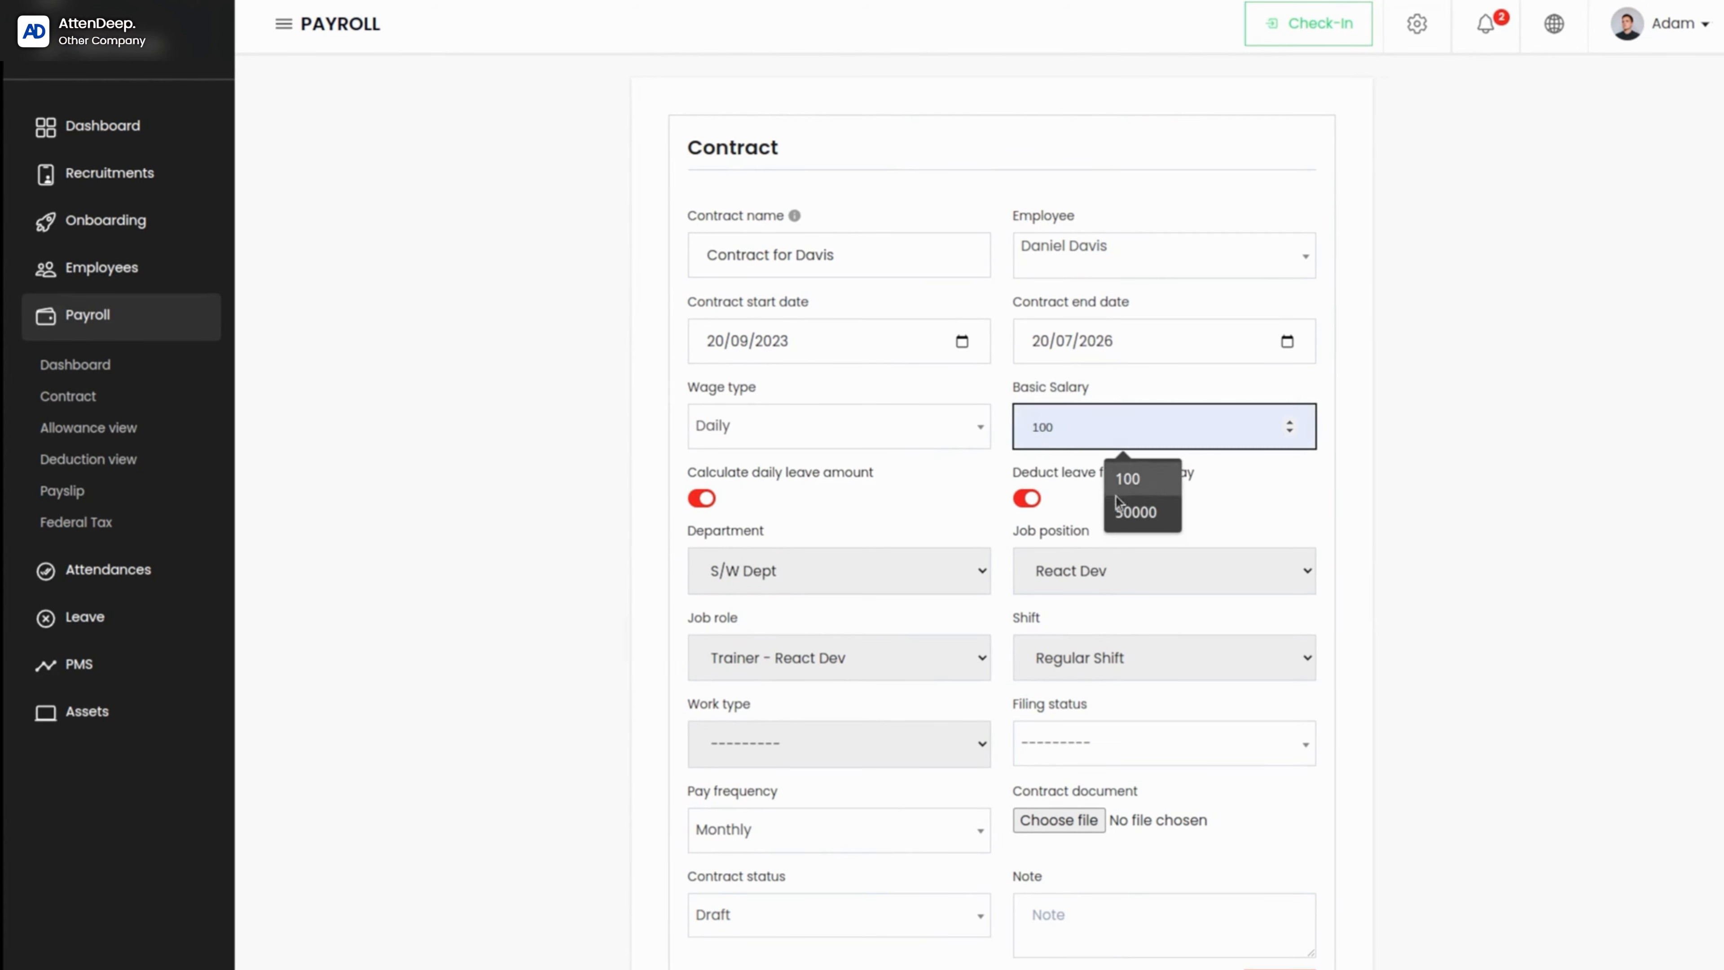
{"action": "left_click", "coordinate": [1135, 512]}
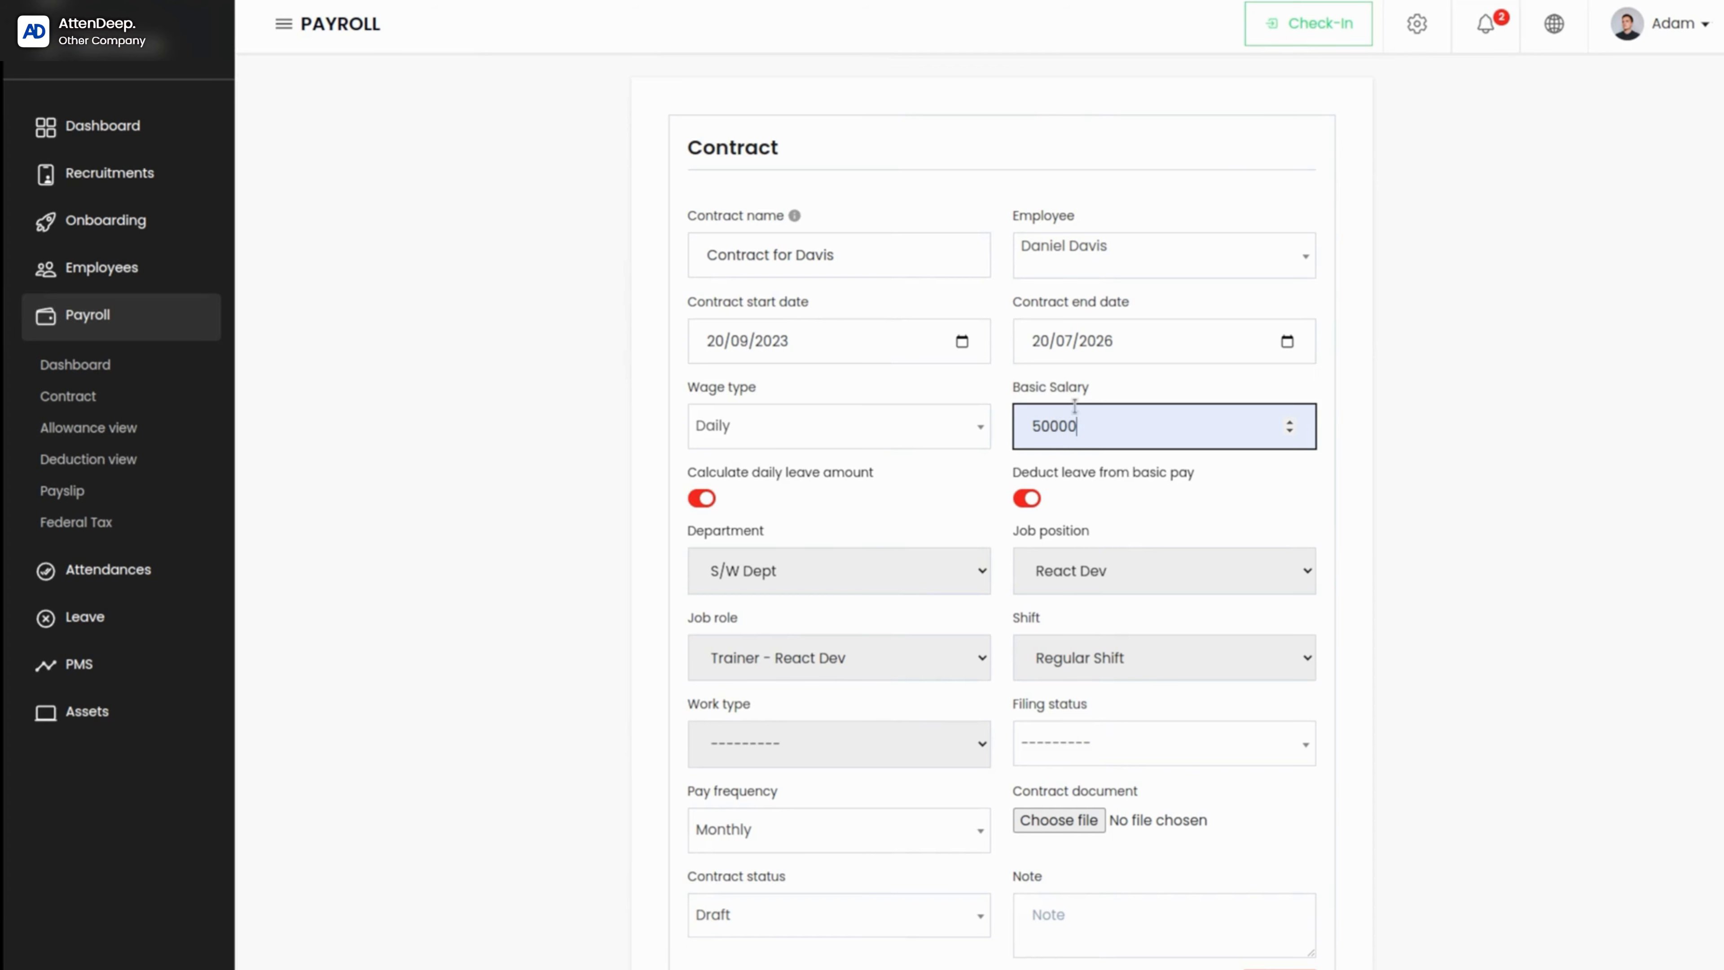
{"action": "key", "text": "BackSpace"}
{"action": "left_click", "coordinate": [951, 488]}
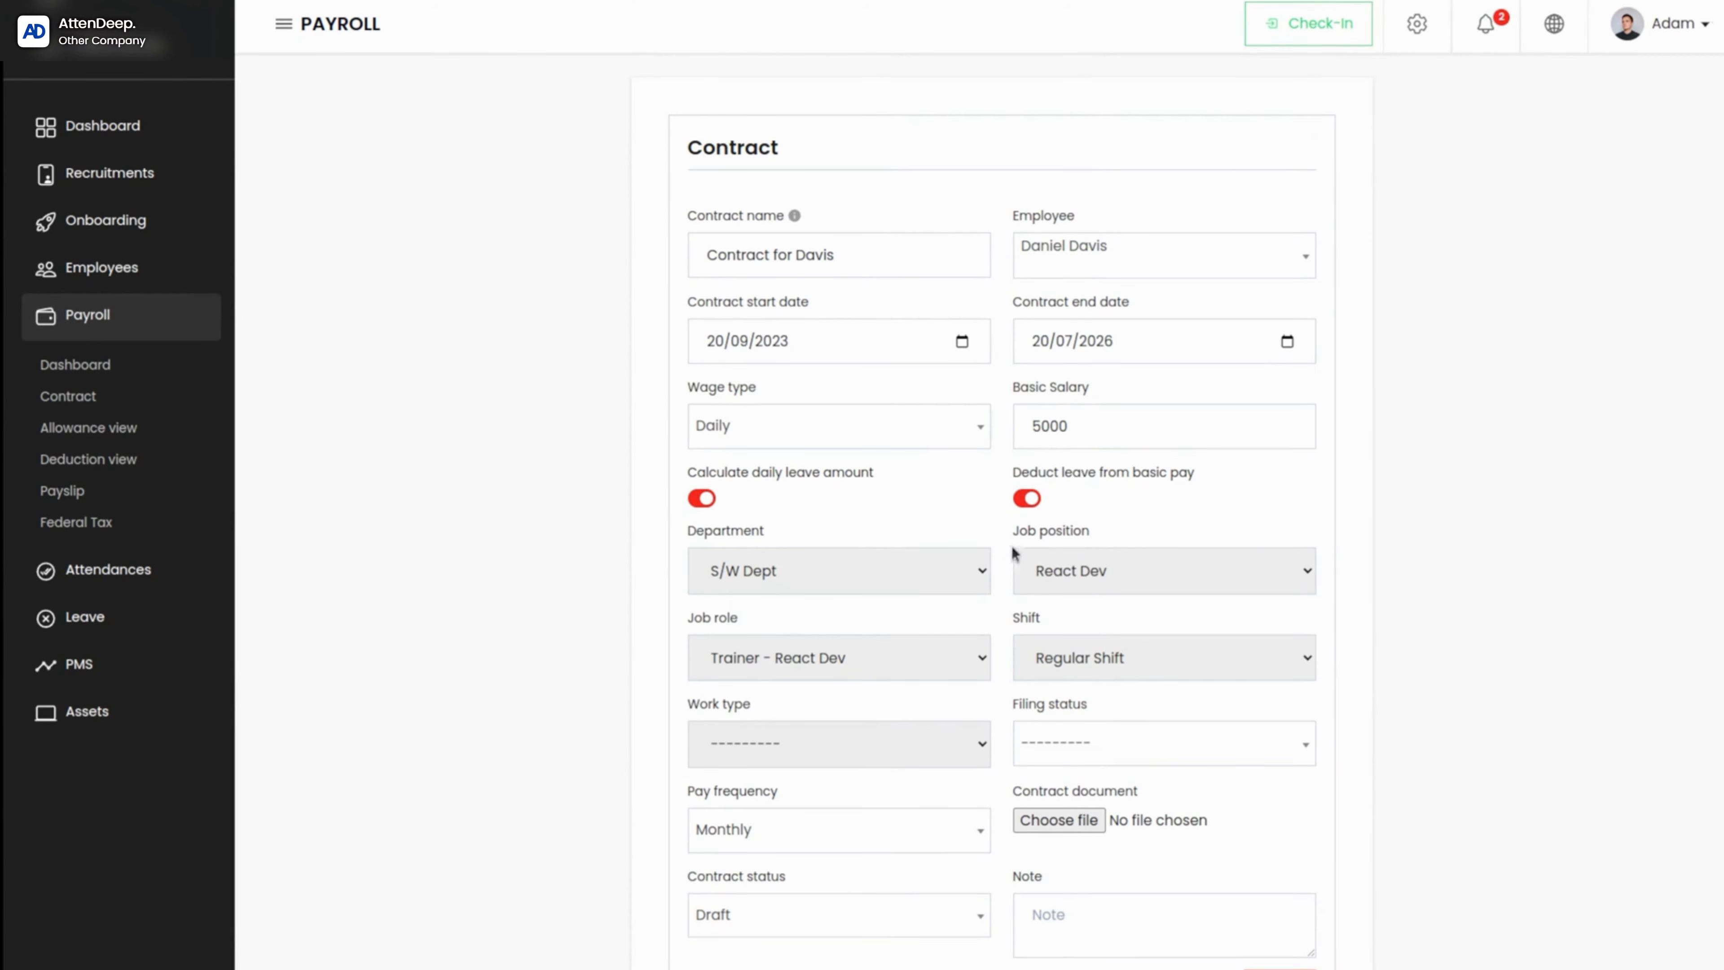
Step: Turn off daily leave calculation and basic-pay leave deduction to examine the one-leave deduction amount, and turn both options back on
{"action": "left_click", "coordinate": [1021, 498]}
{"action": "left_click", "coordinate": [699, 498]}
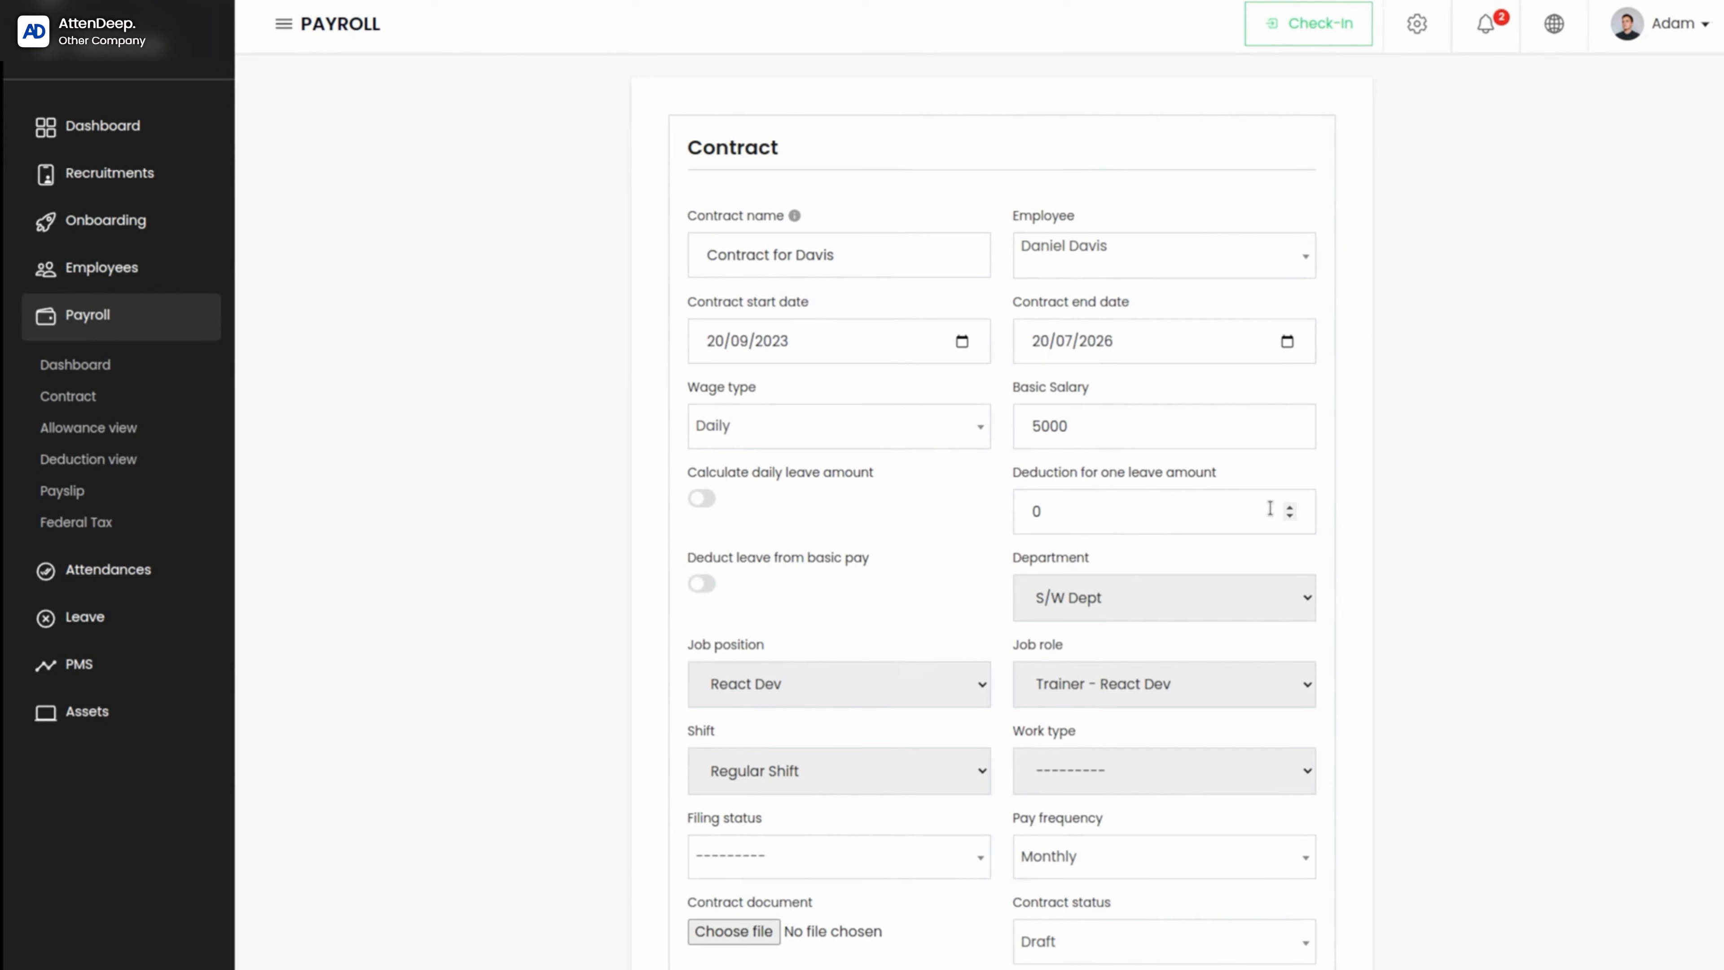
{"action": "left_click", "coordinate": [702, 500]}
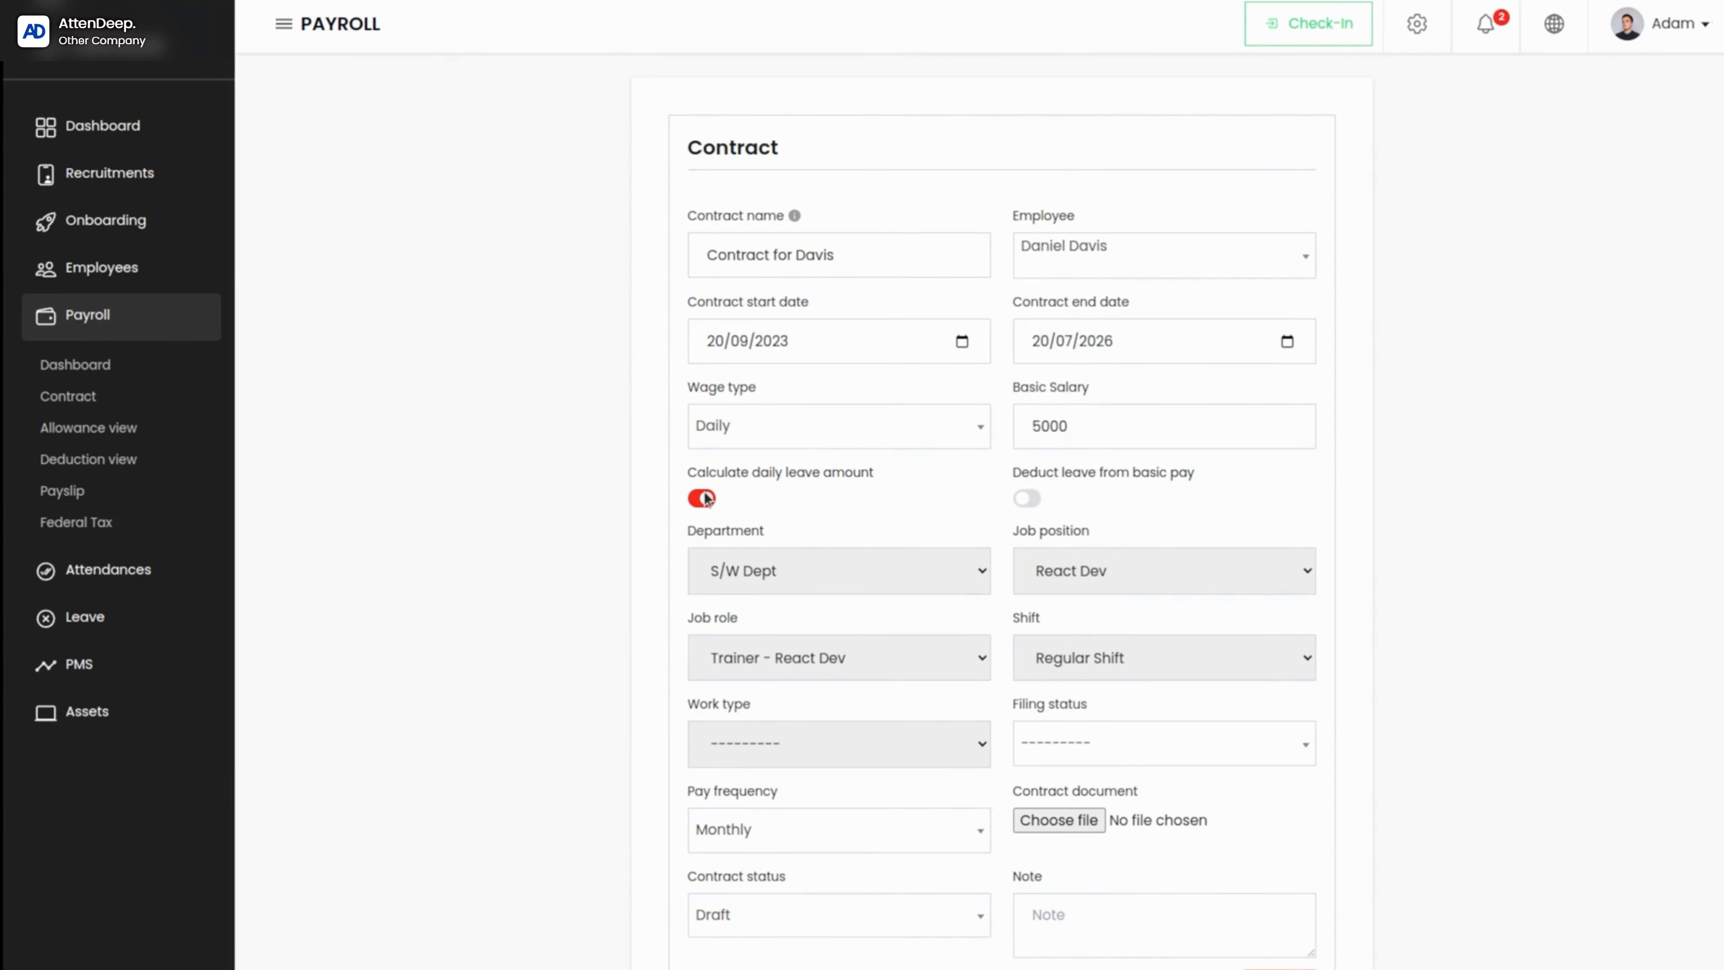
{"action": "left_click", "coordinate": [703, 499]}
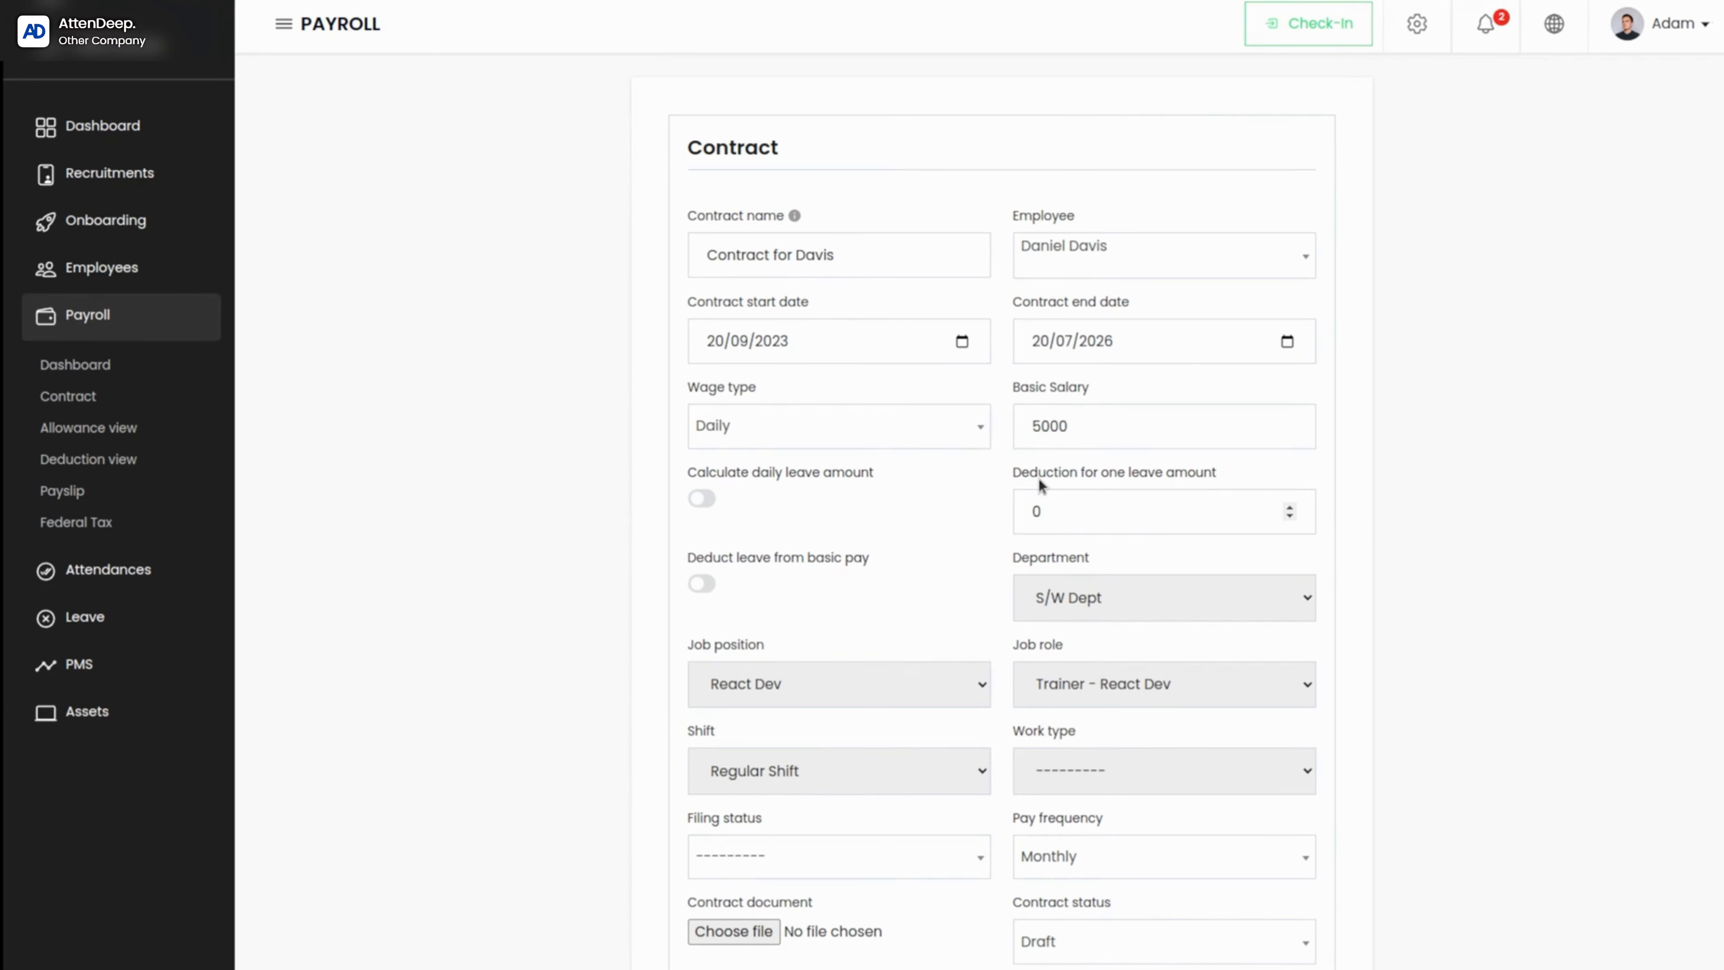
{"action": "left_click", "coordinate": [1216, 502]}
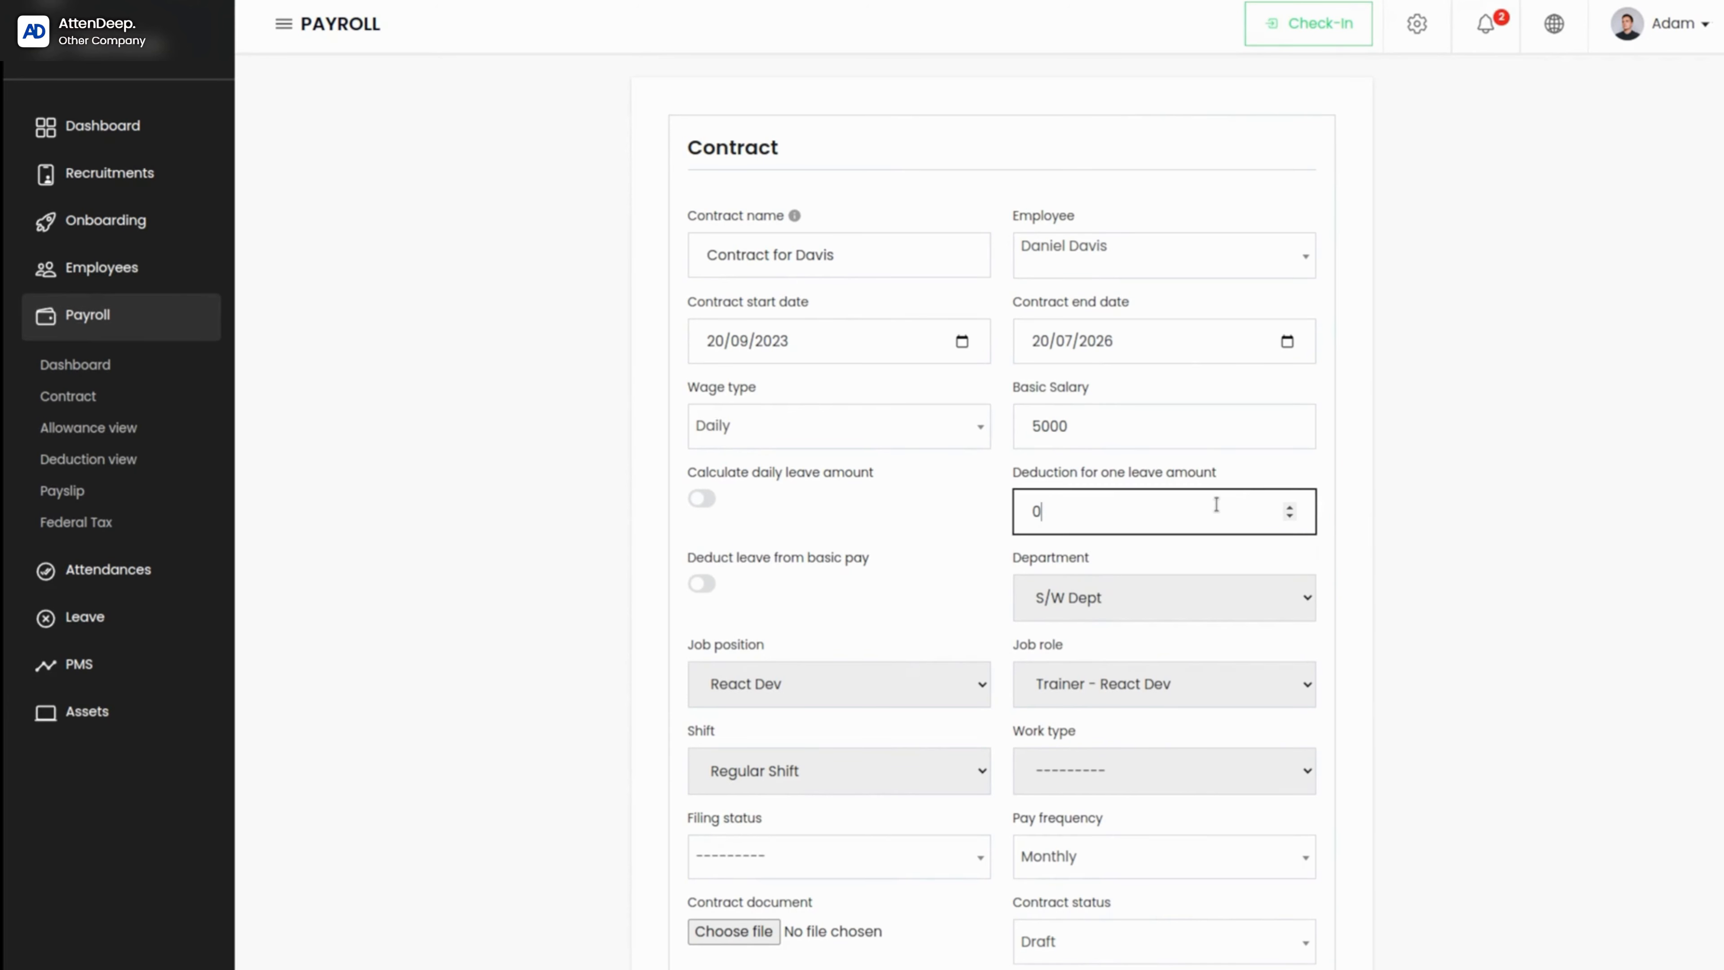
{"action": "left_click", "coordinate": [1289, 516]}
{"action": "left_click", "coordinate": [1289, 505]}
{"action": "left_click", "coordinate": [699, 499]}
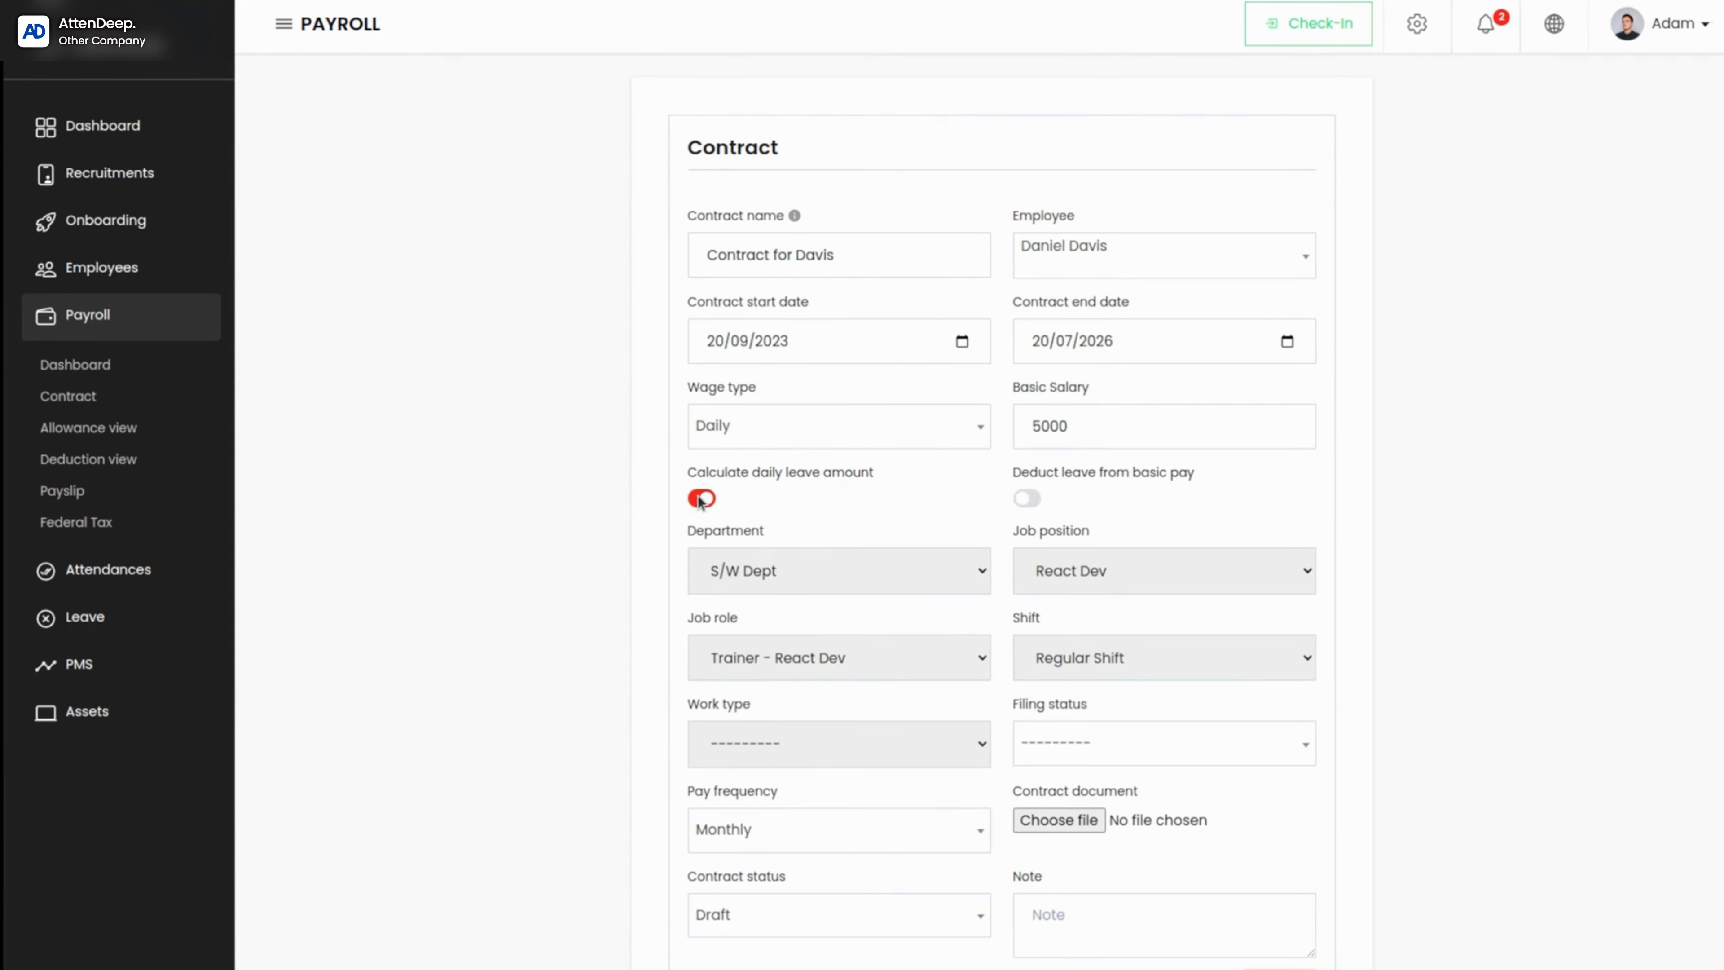
{"action": "left_click", "coordinate": [700, 500]}
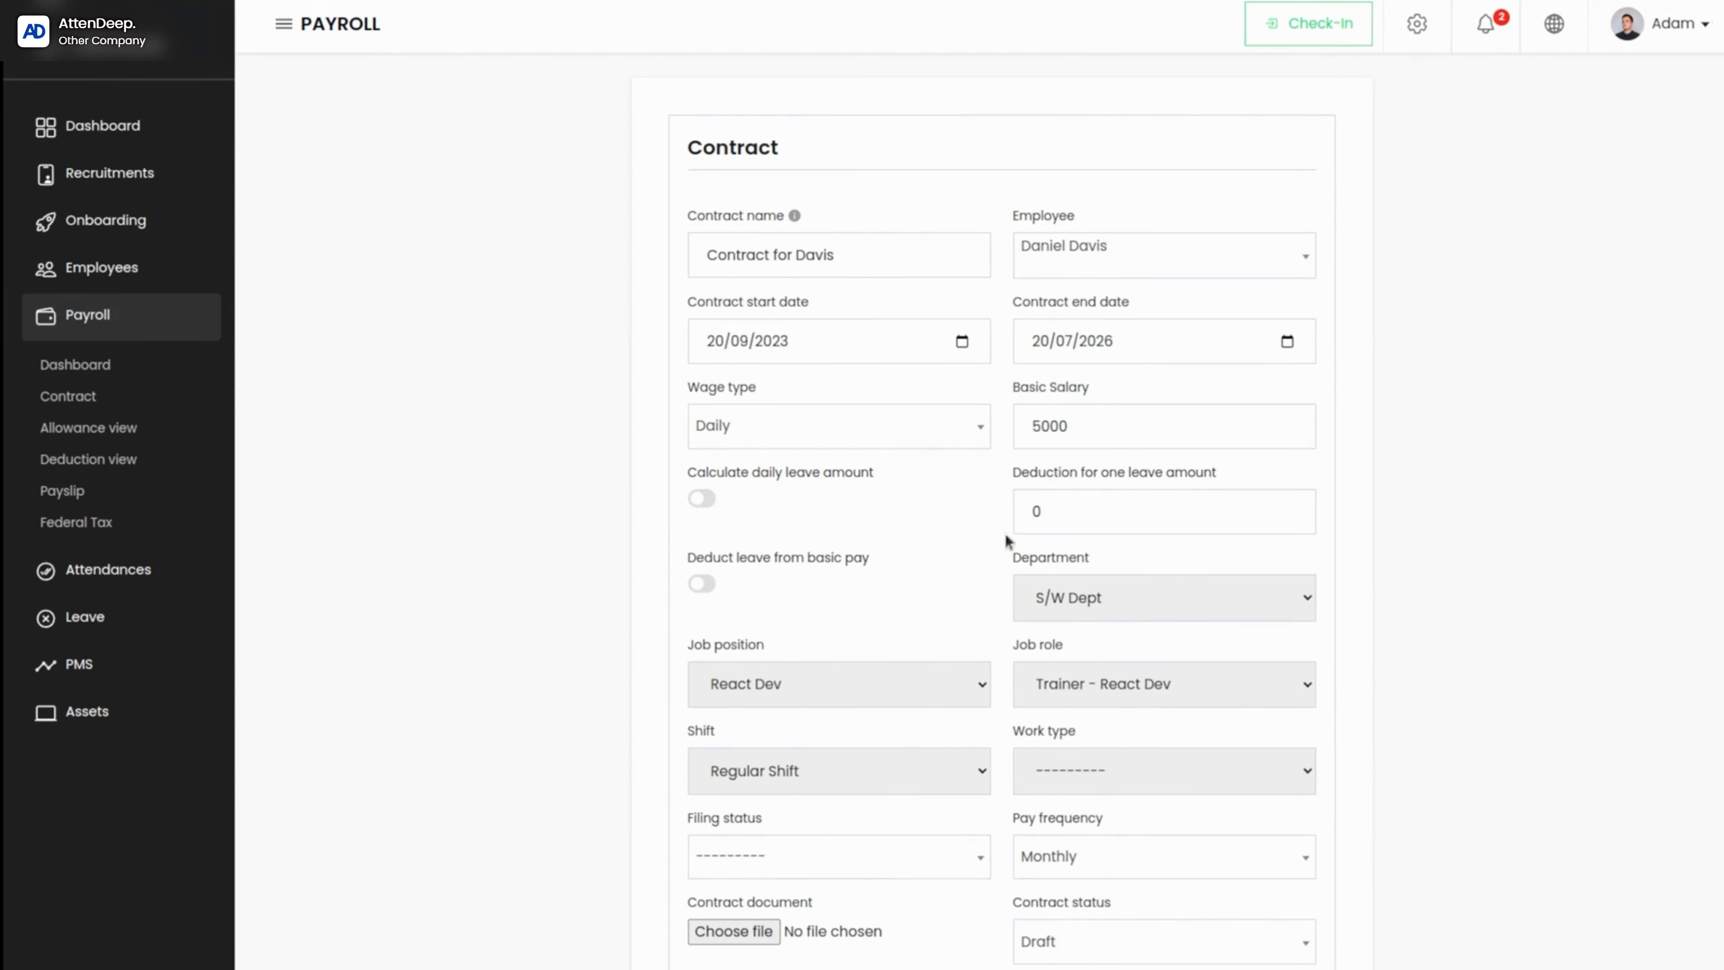
{"action": "left_click", "coordinate": [702, 499]}
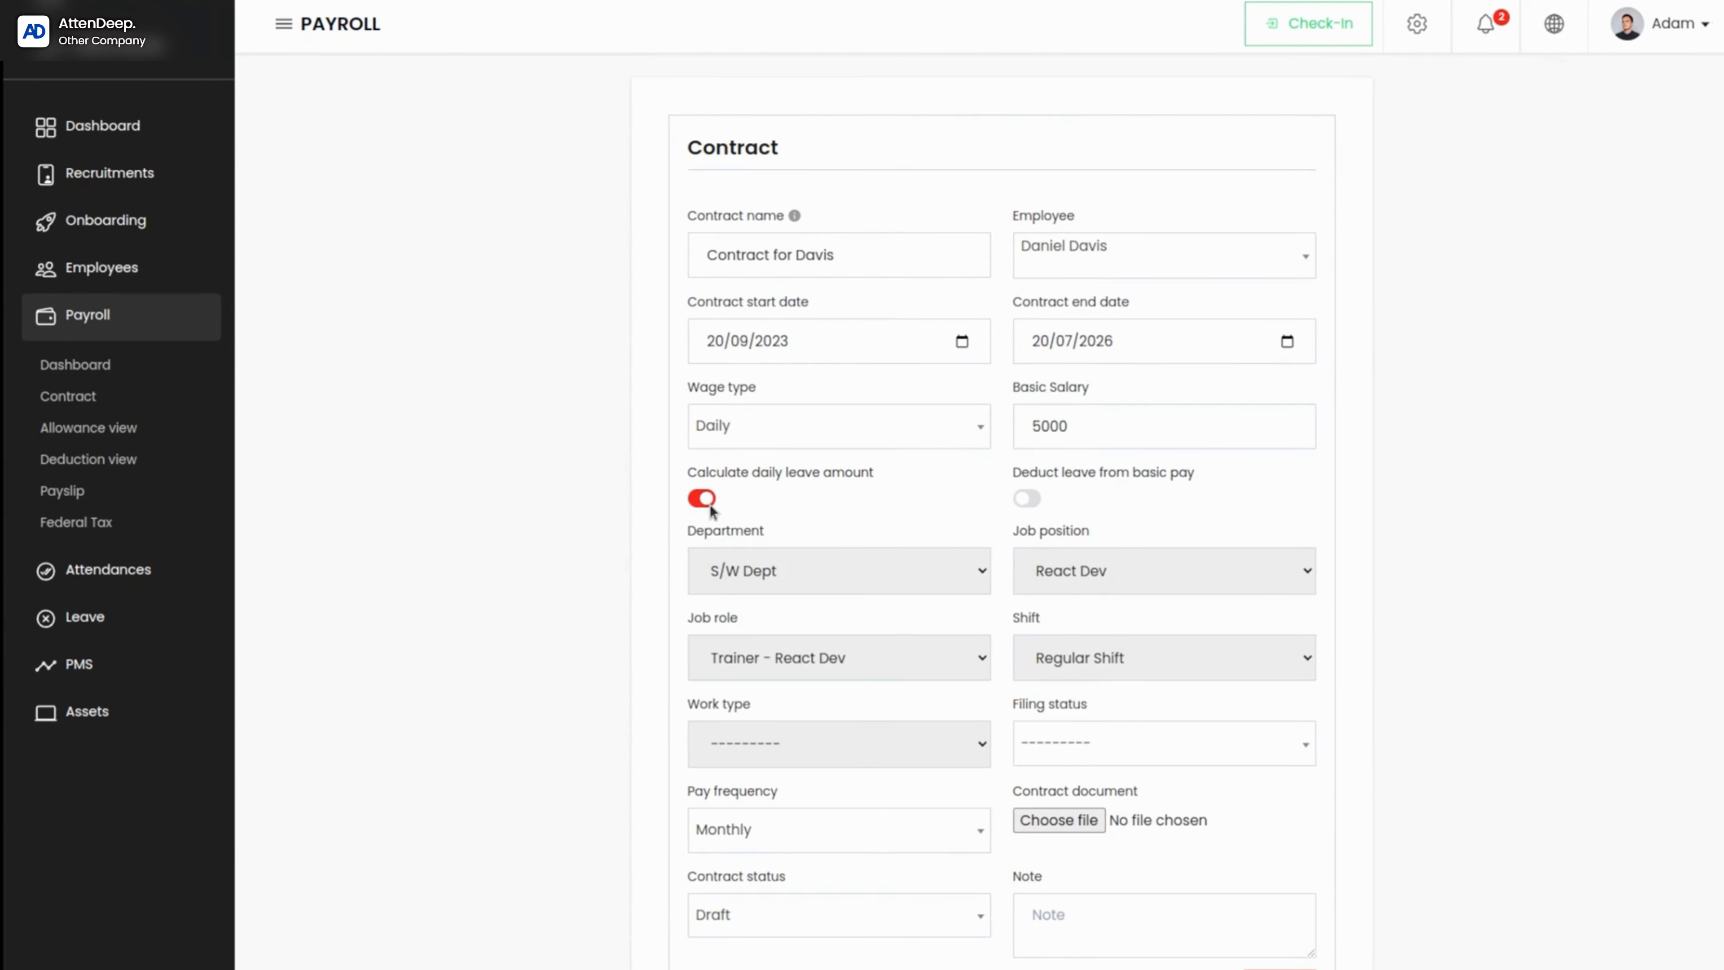
{"action": "left_click", "coordinate": [1026, 498]}
Step: Set the contract's work type to Work From Office and its filing status to Single
{"action": "left_click", "coordinate": [747, 569]}
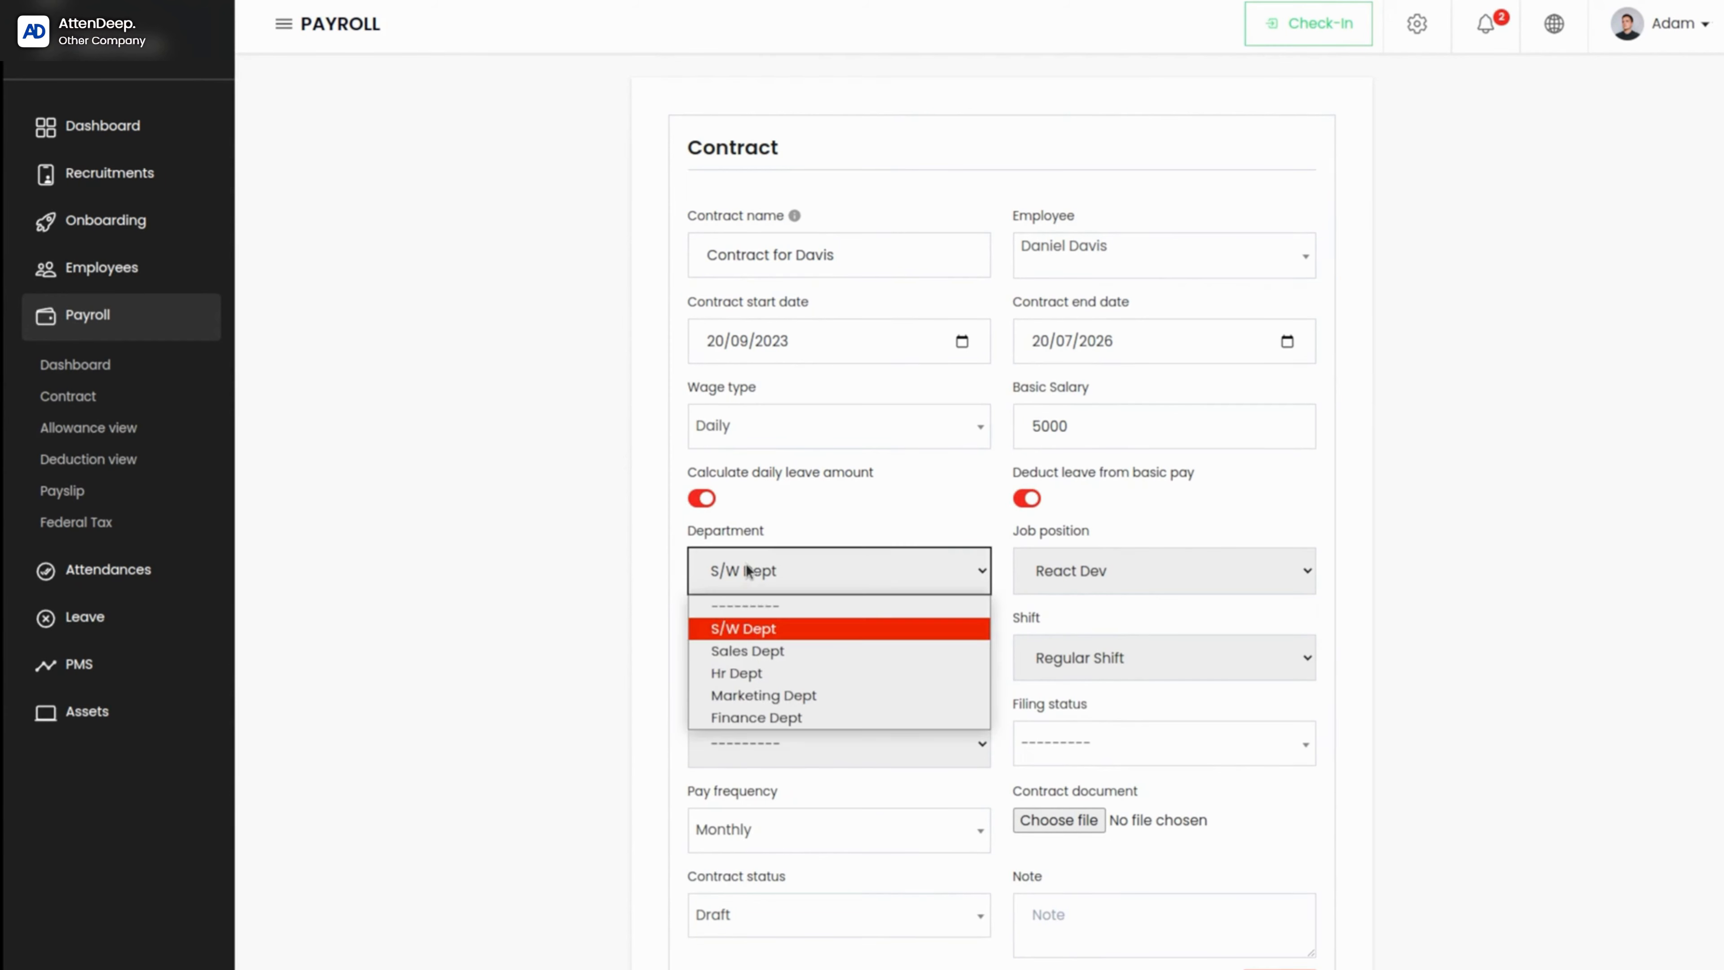
{"action": "left_click", "coordinate": [748, 570]}
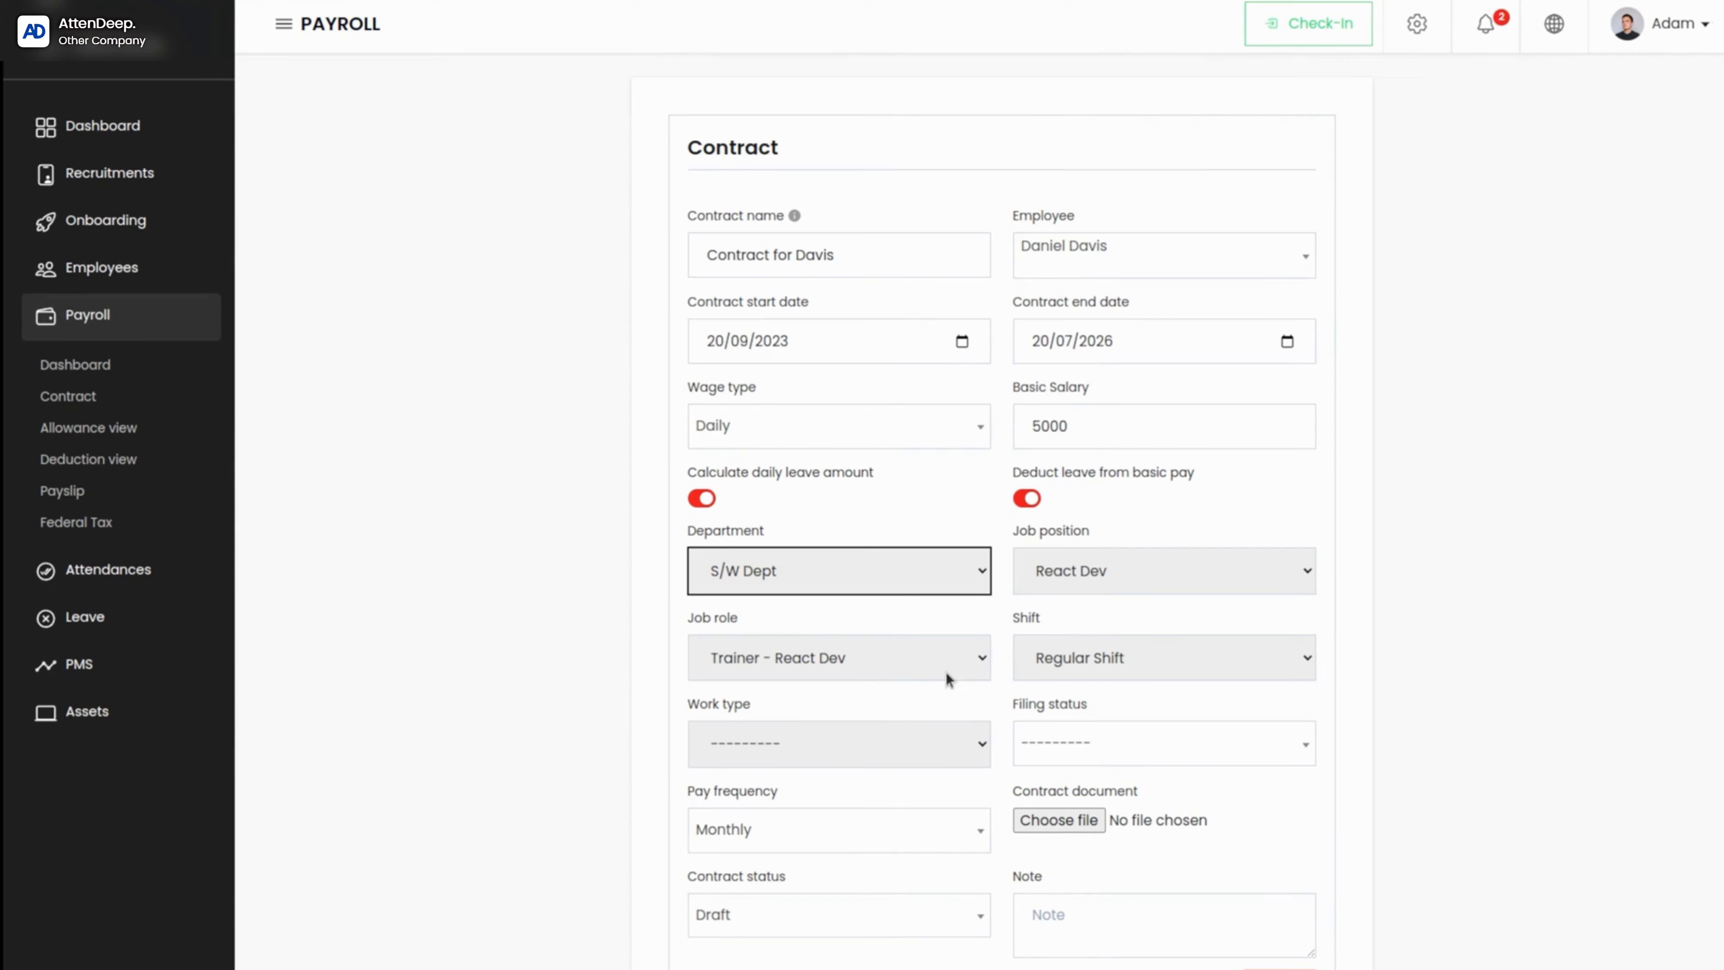
{"action": "left_click", "coordinate": [856, 746]}
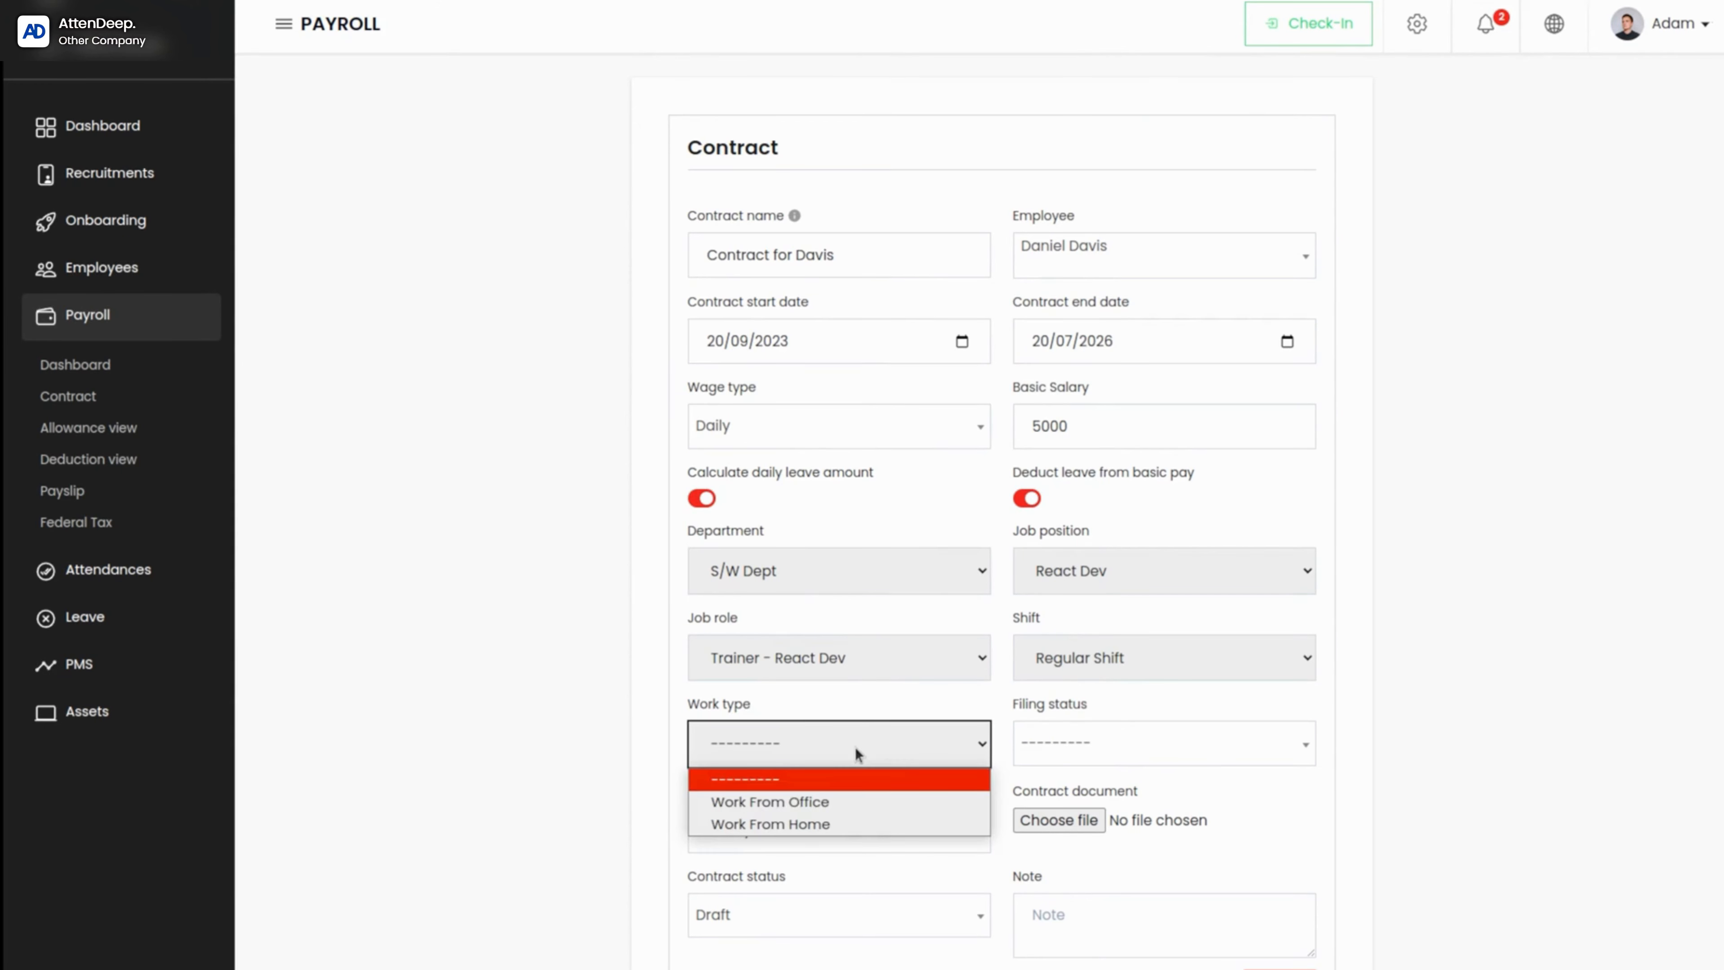
{"action": "left_click", "coordinate": [800, 806]}
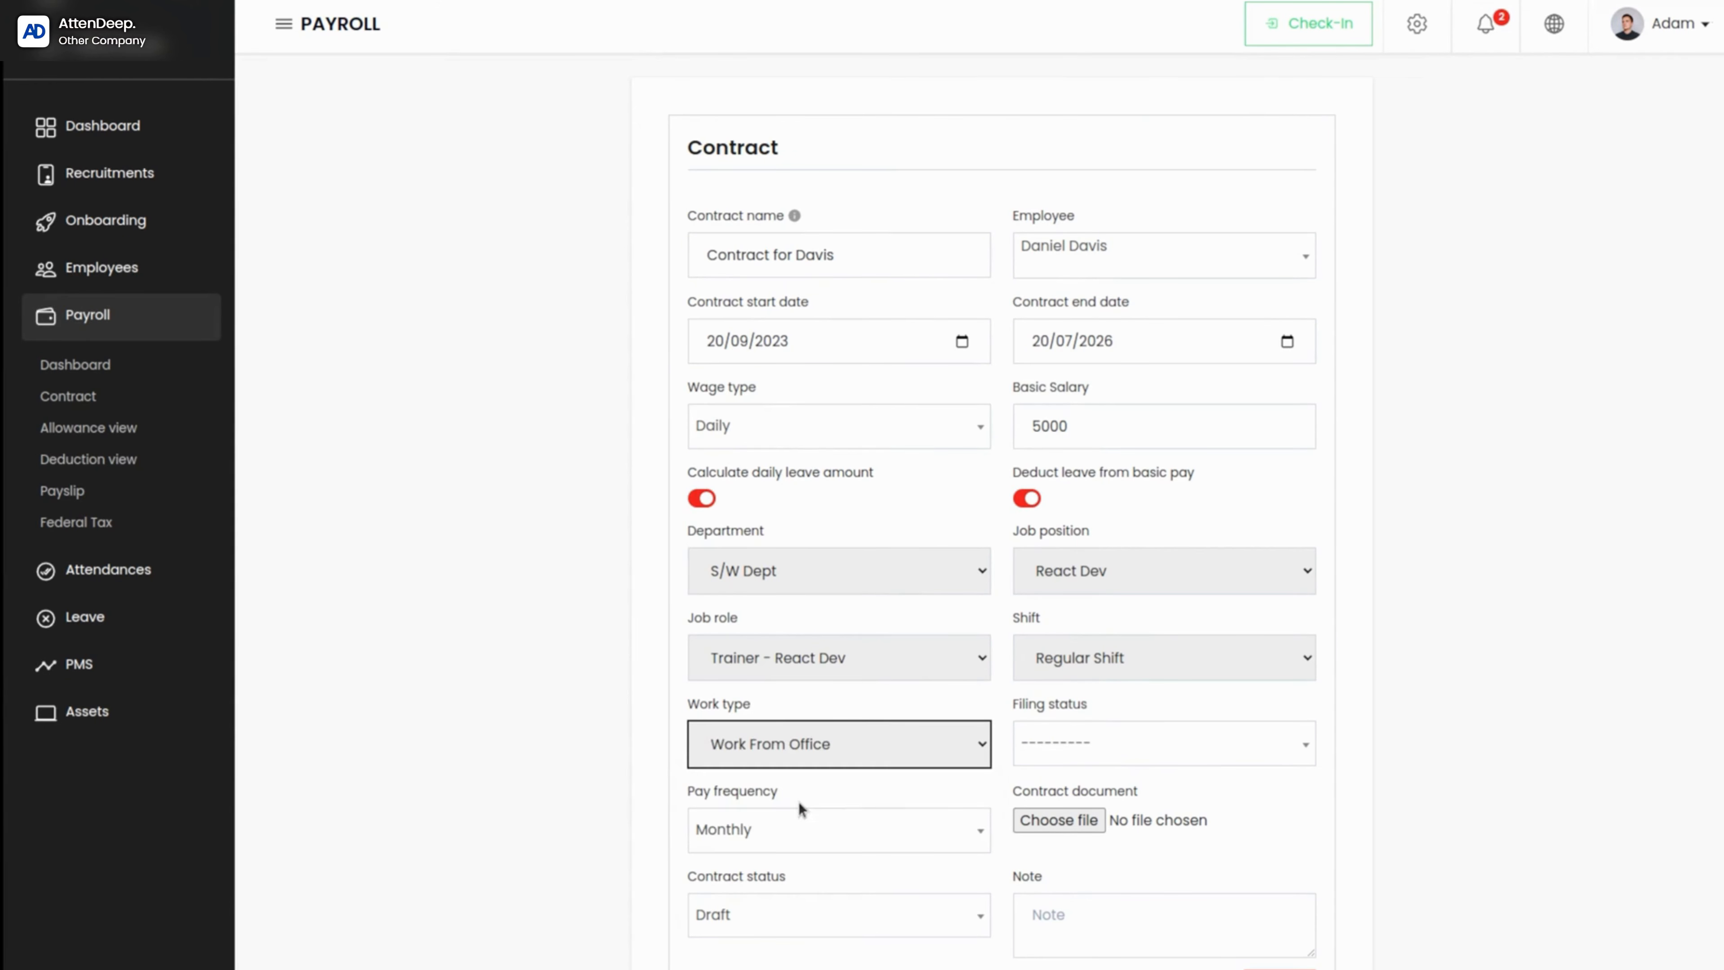
{"action": "left_click", "coordinate": [1148, 760]}
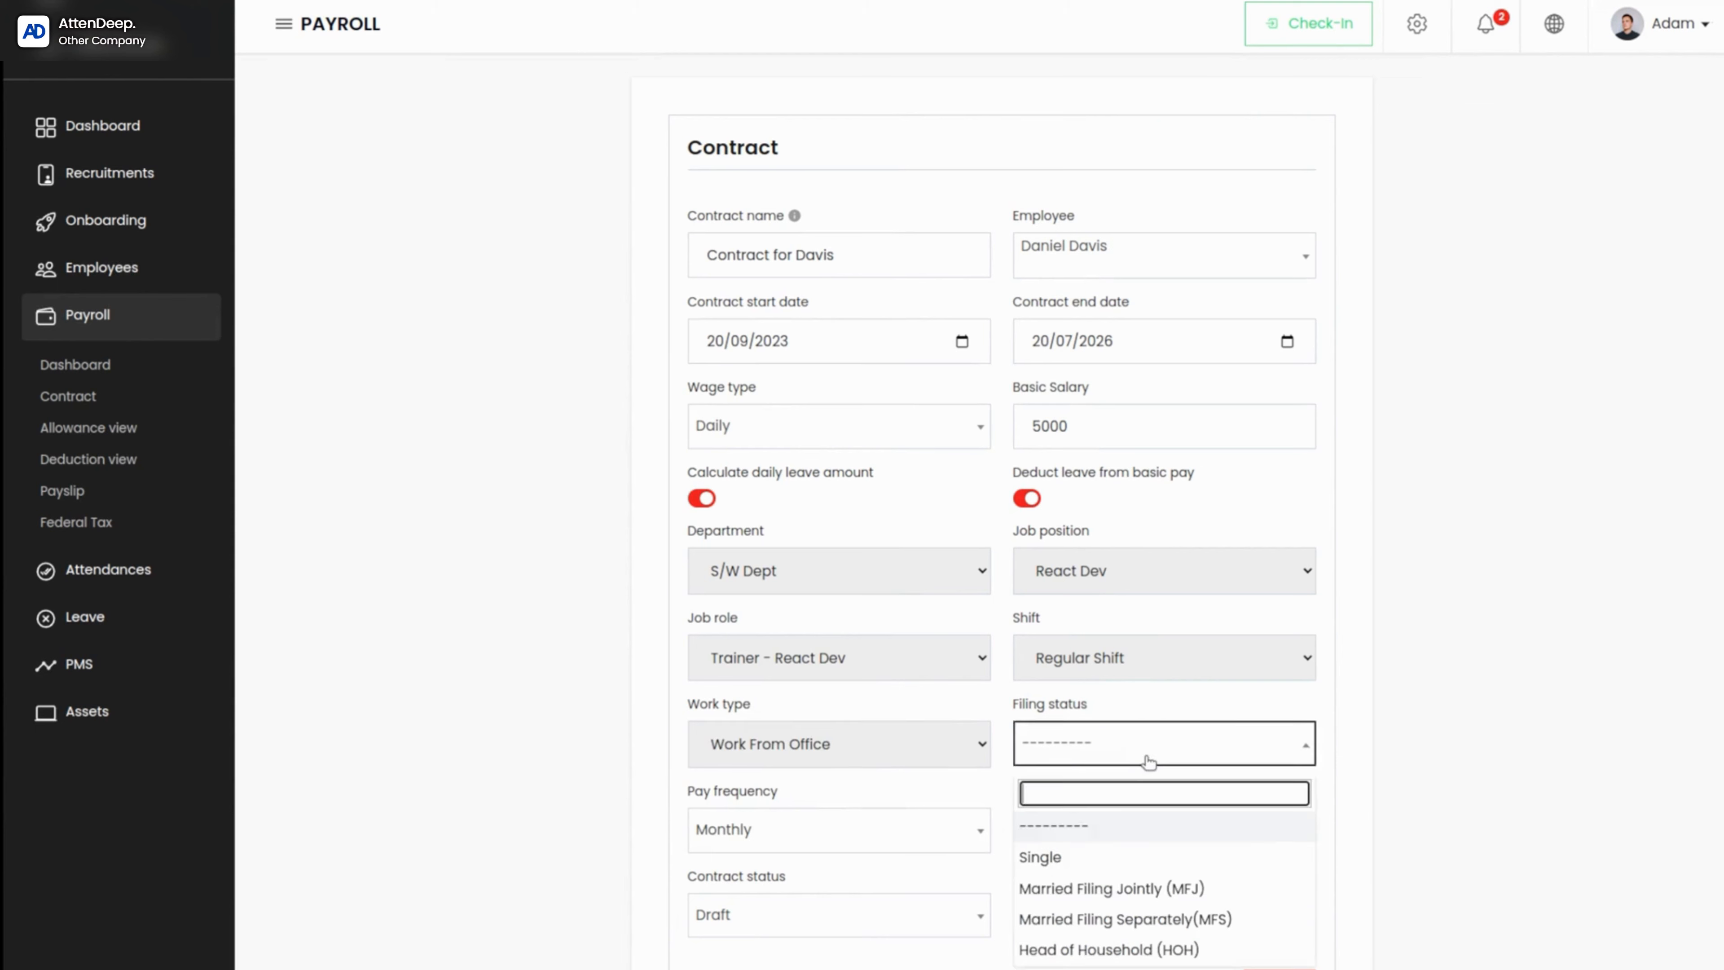
{"action": "left_click", "coordinate": [1055, 858]}
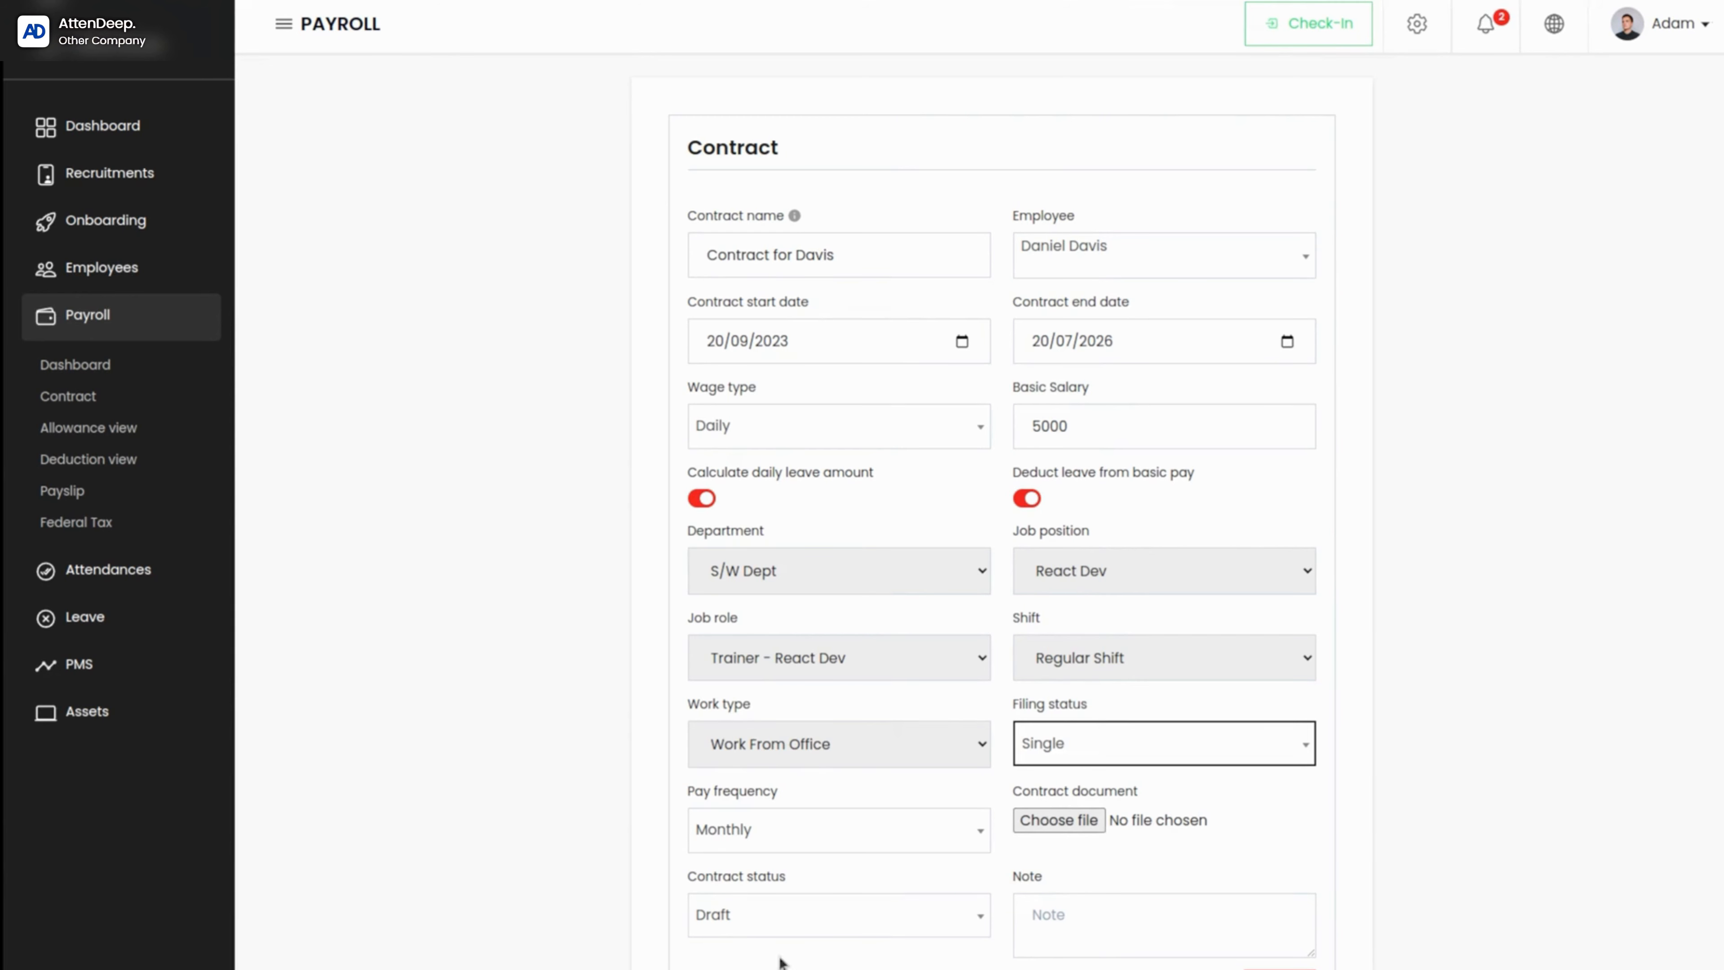
Step: Set the contract status to Active and save the new contract
{"action": "left_click", "coordinate": [736, 913]}
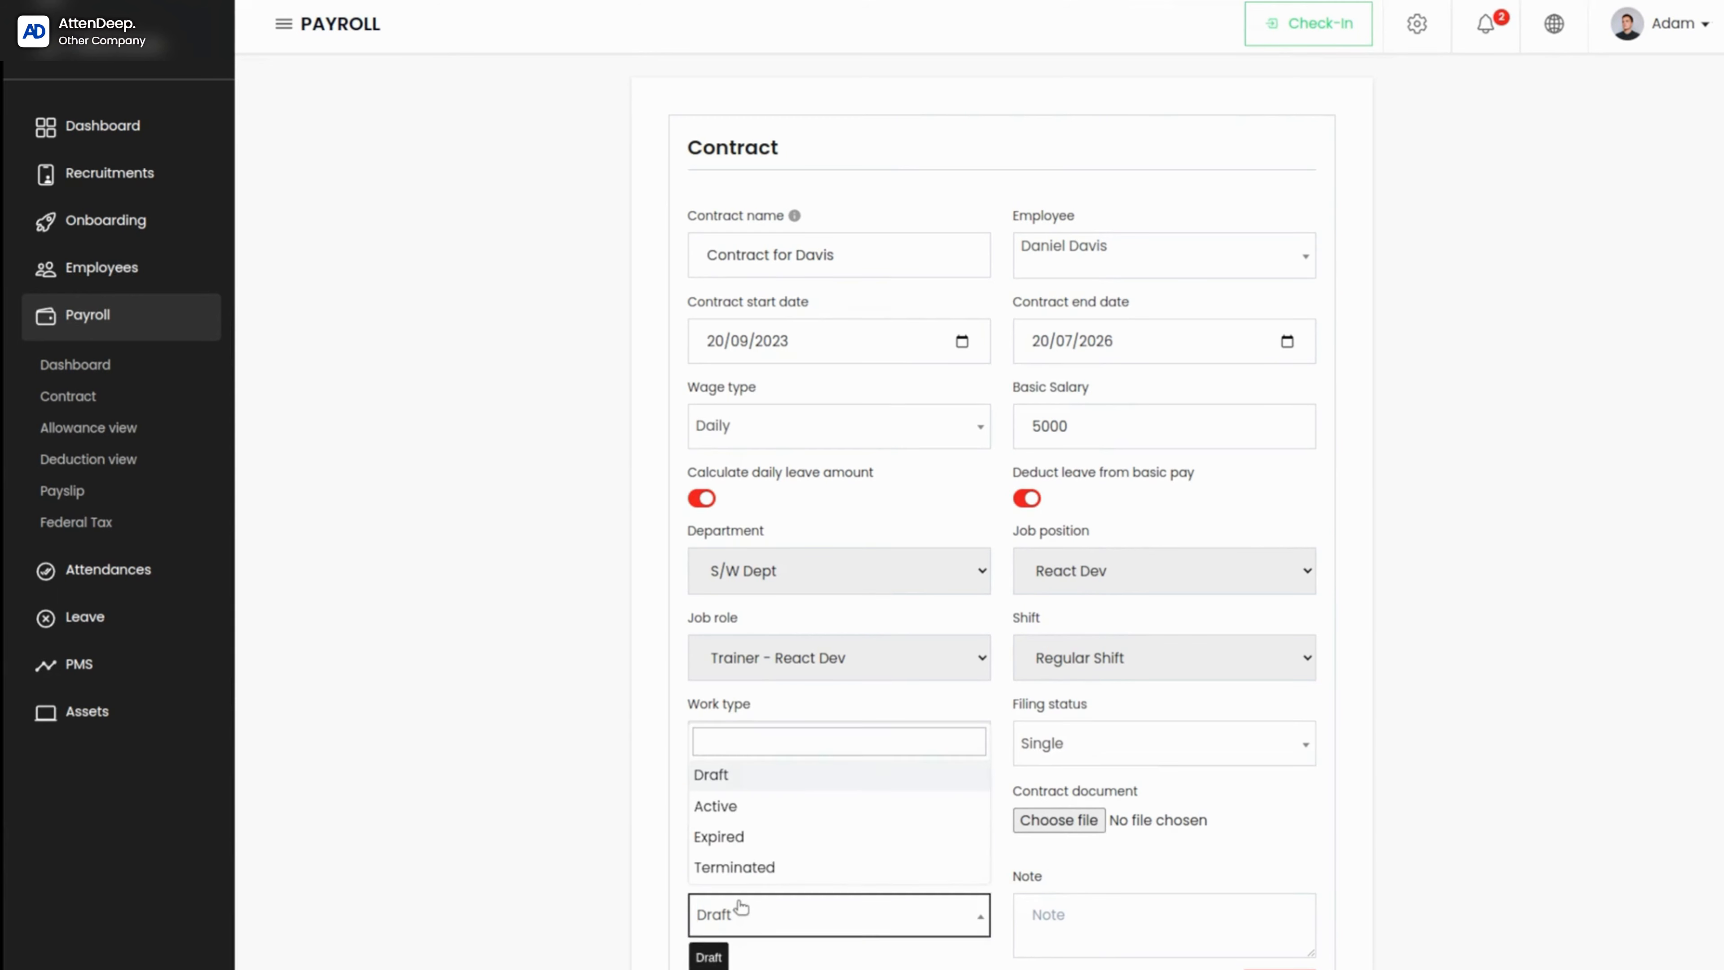
{"action": "left_click", "coordinate": [743, 809]}
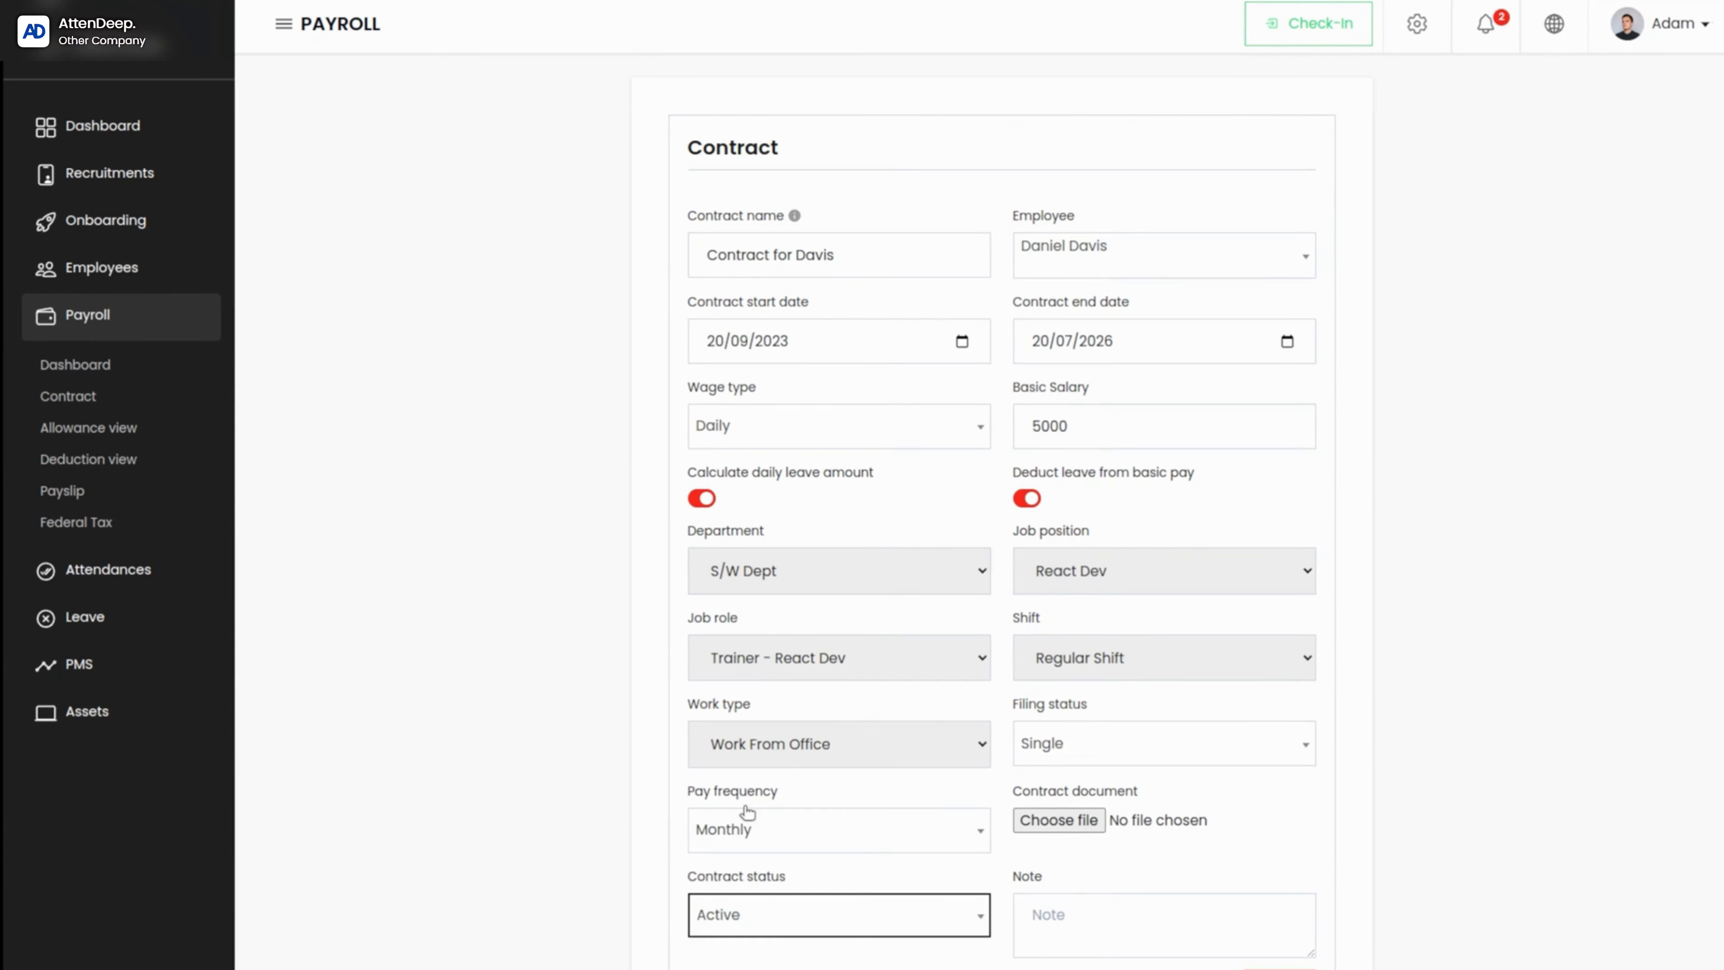
{"action": "left_click", "coordinate": [973, 903]}
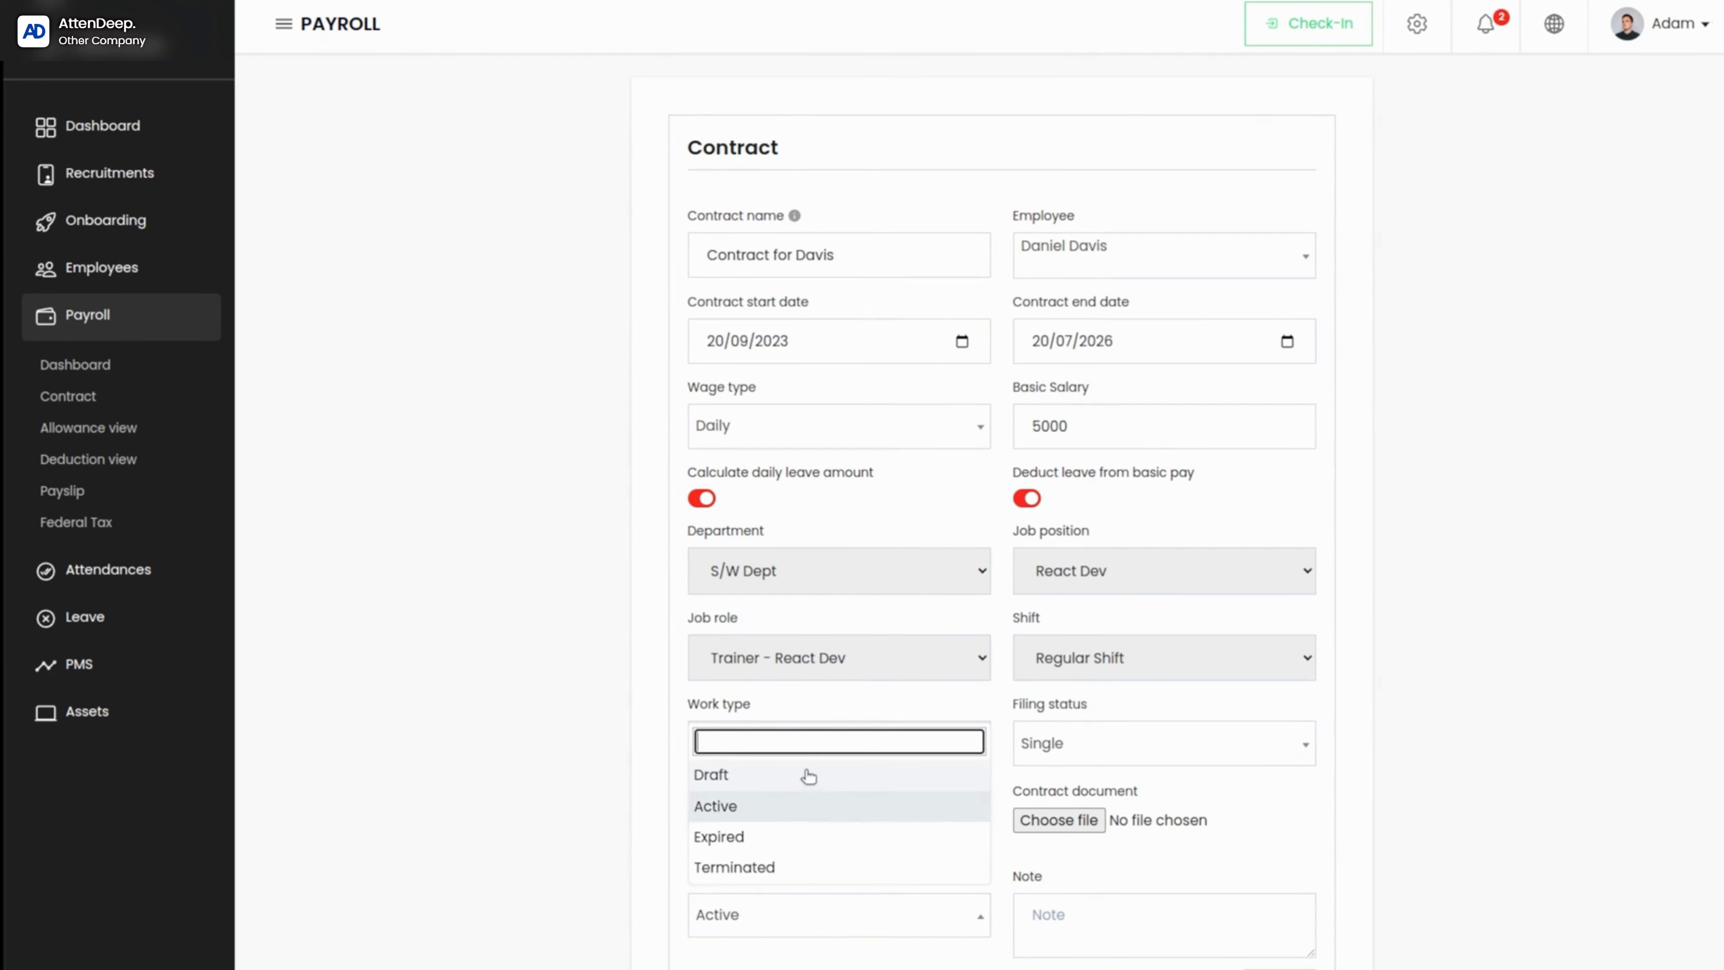
{"action": "left_click", "coordinate": [764, 815]}
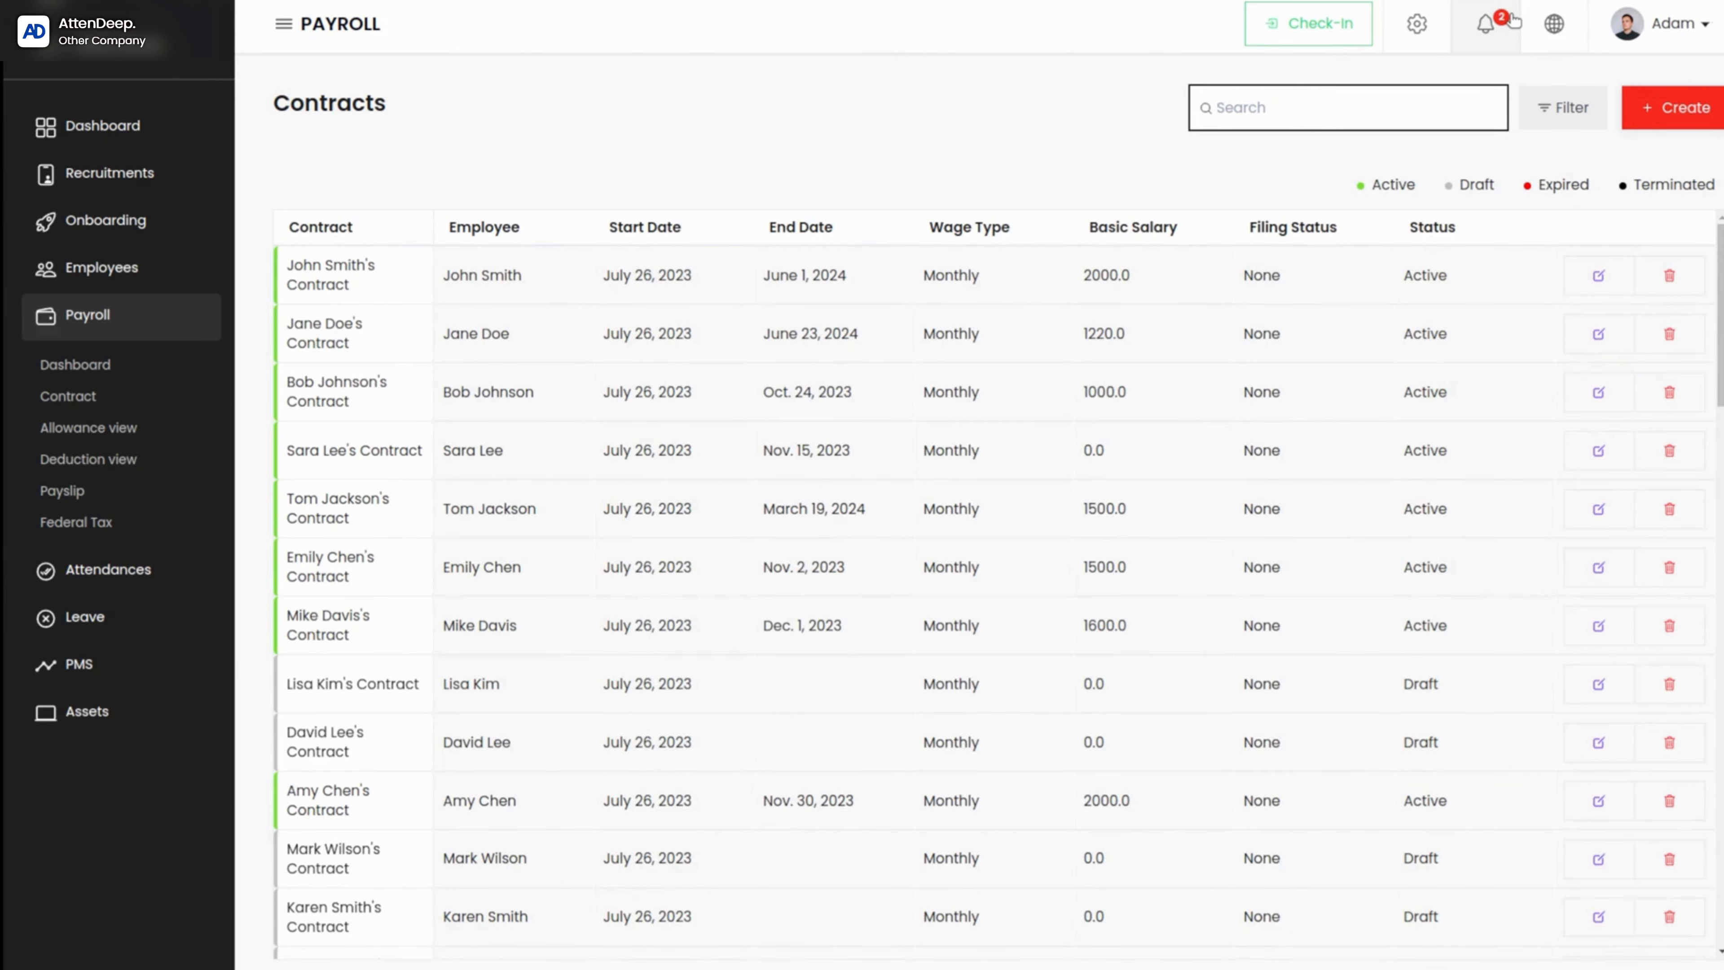
Step: Search the contracts by the employee's last name and open the details of the newly created contract
{"action": "type", "text": "davis"}
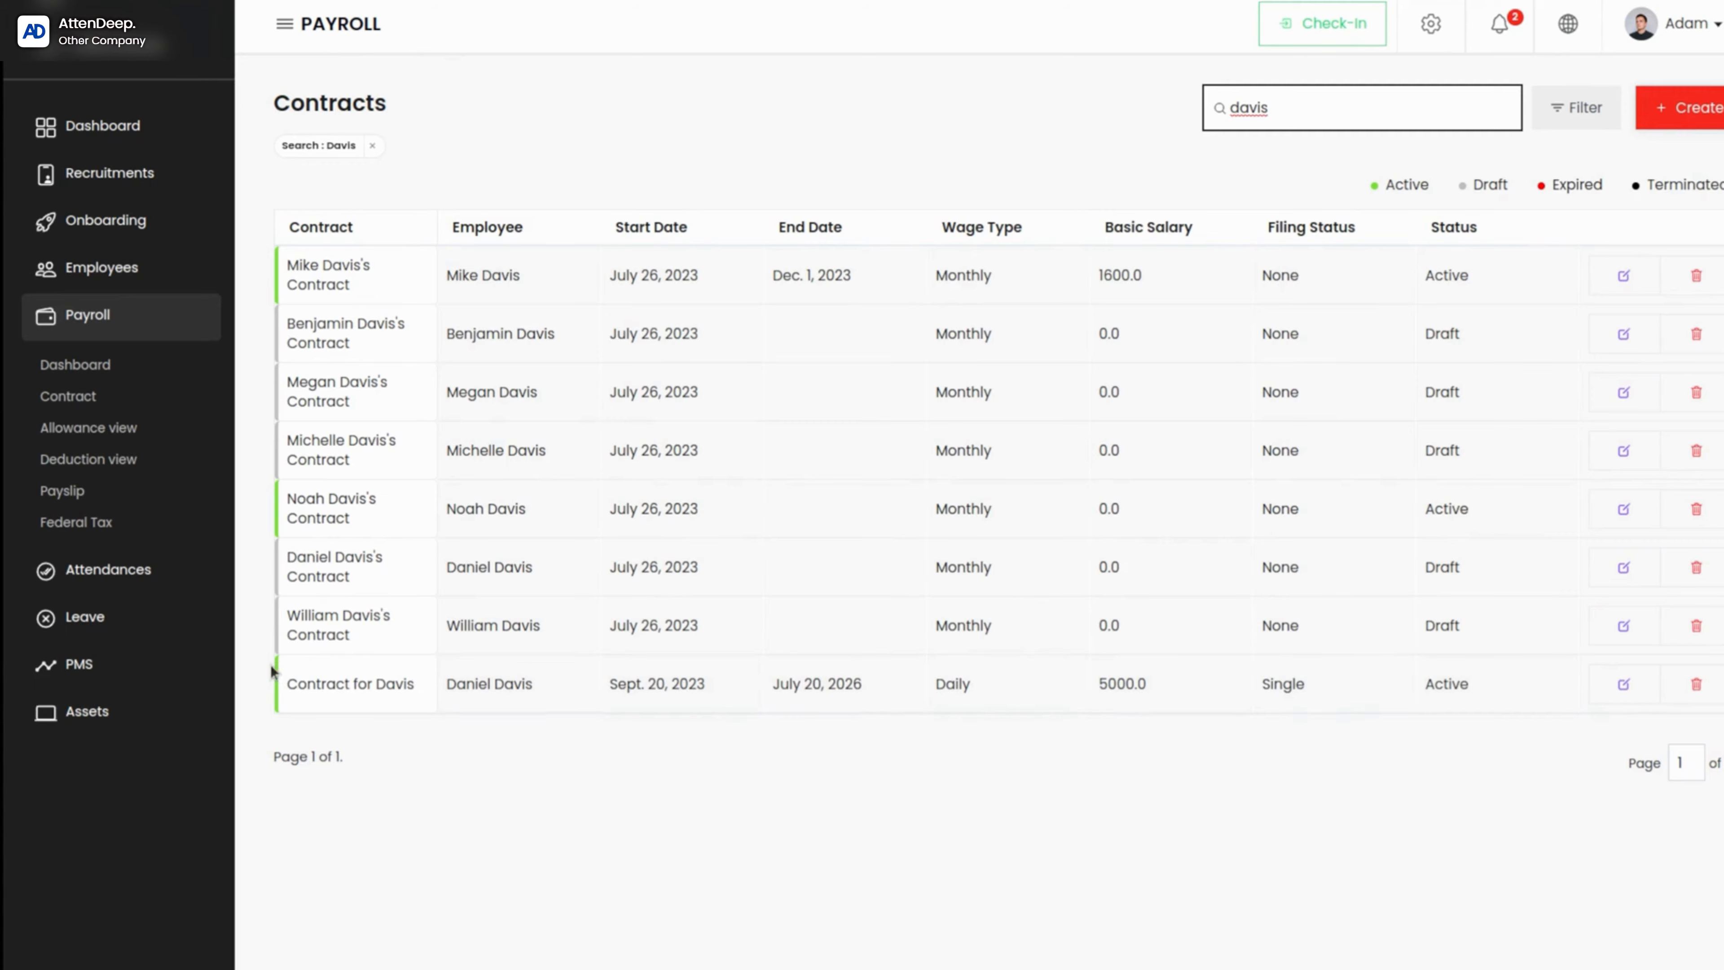
{"action": "left_click", "coordinate": [378, 691]}
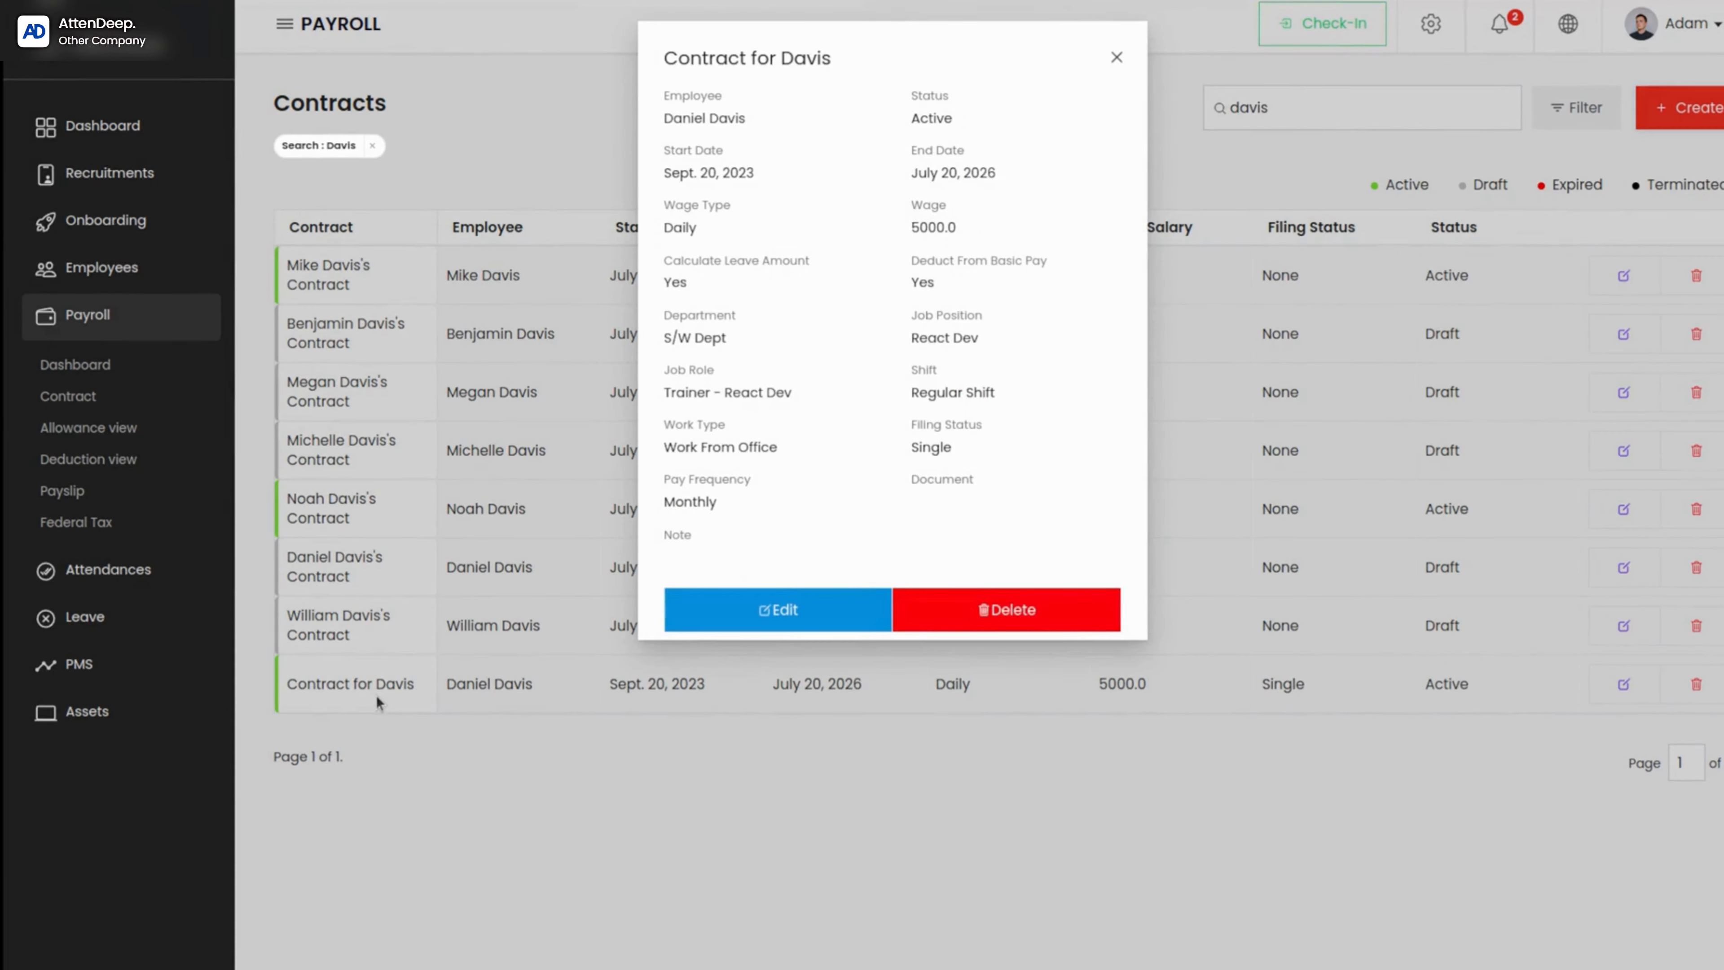
Step: Edit the newly created contract and set its contract status to Expired
{"action": "left_click", "coordinate": [808, 611]}
{"action": "scroll", "coordinate": [790, 611], "scroll_direction": "down", "scroll_amount": 2}
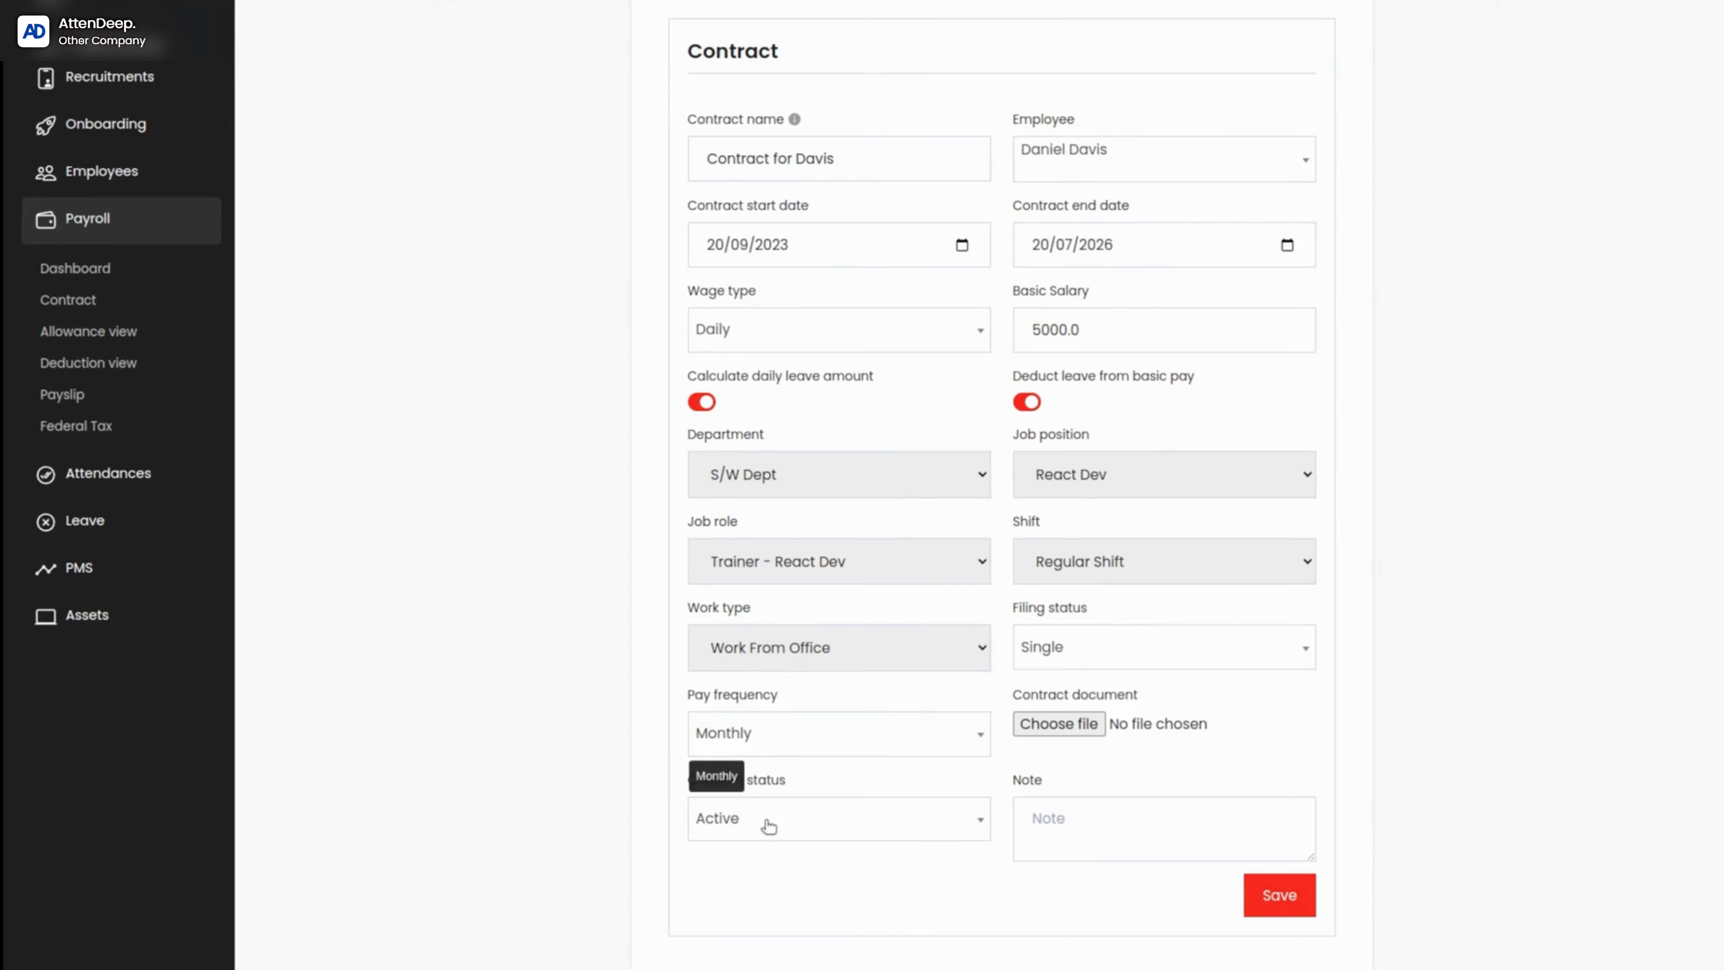
{"action": "left_click", "coordinate": [765, 821]}
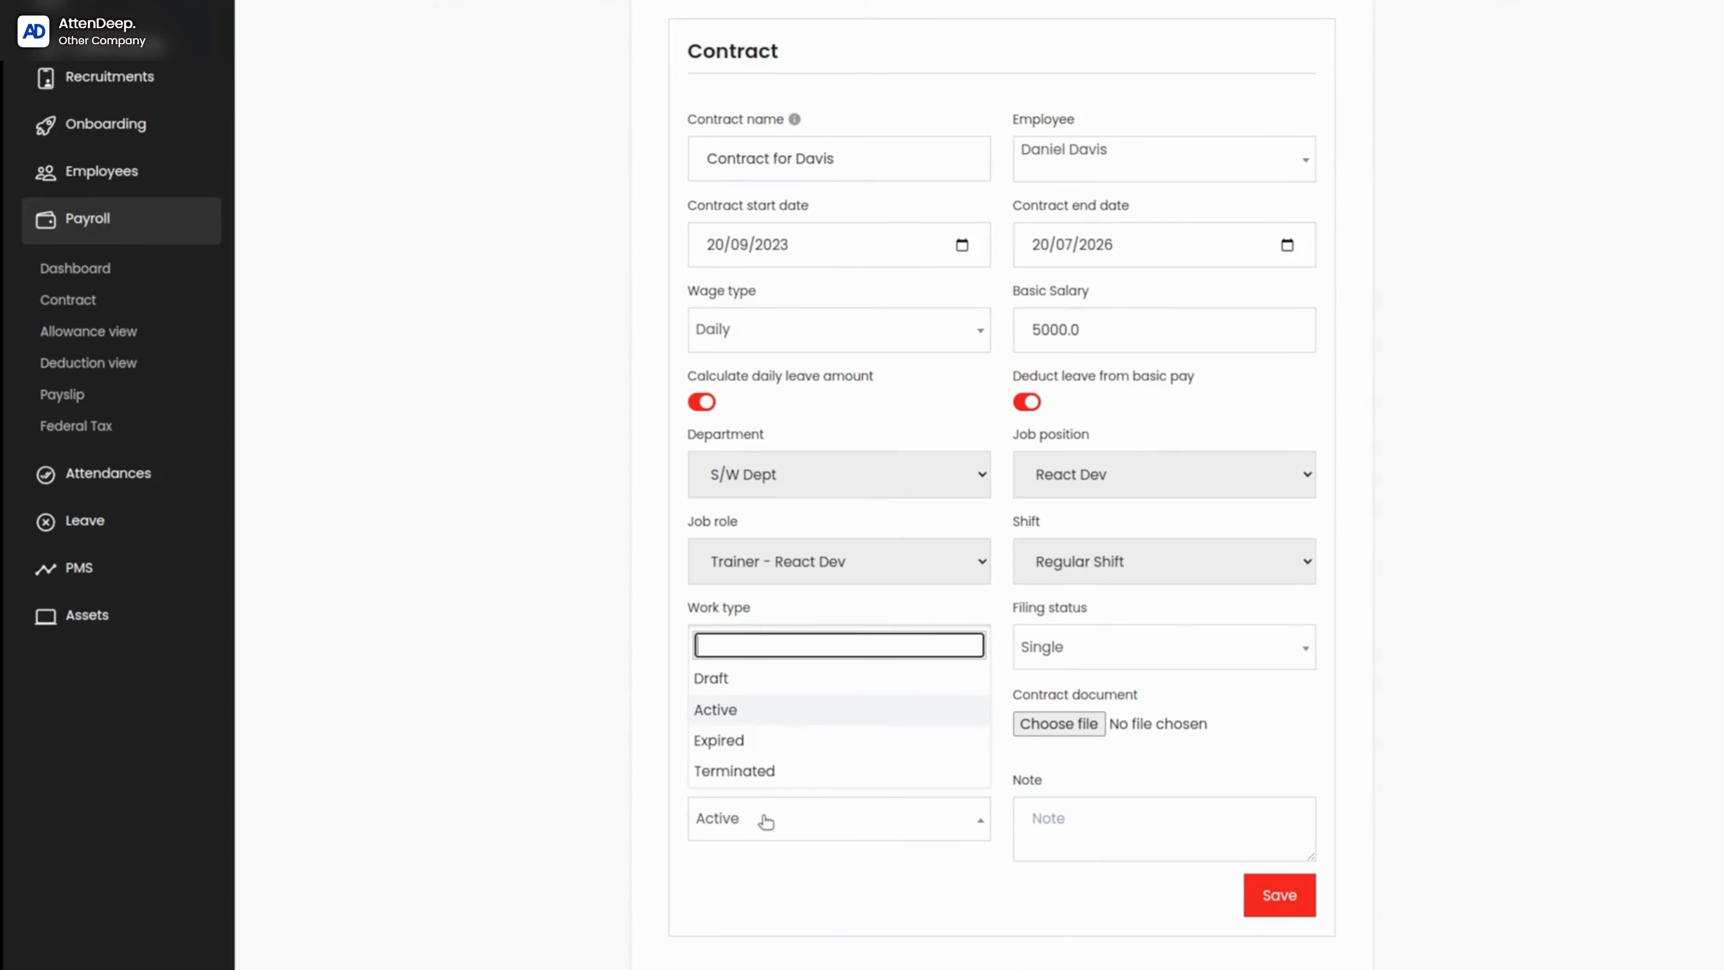
{"action": "left_click", "coordinate": [769, 747]}
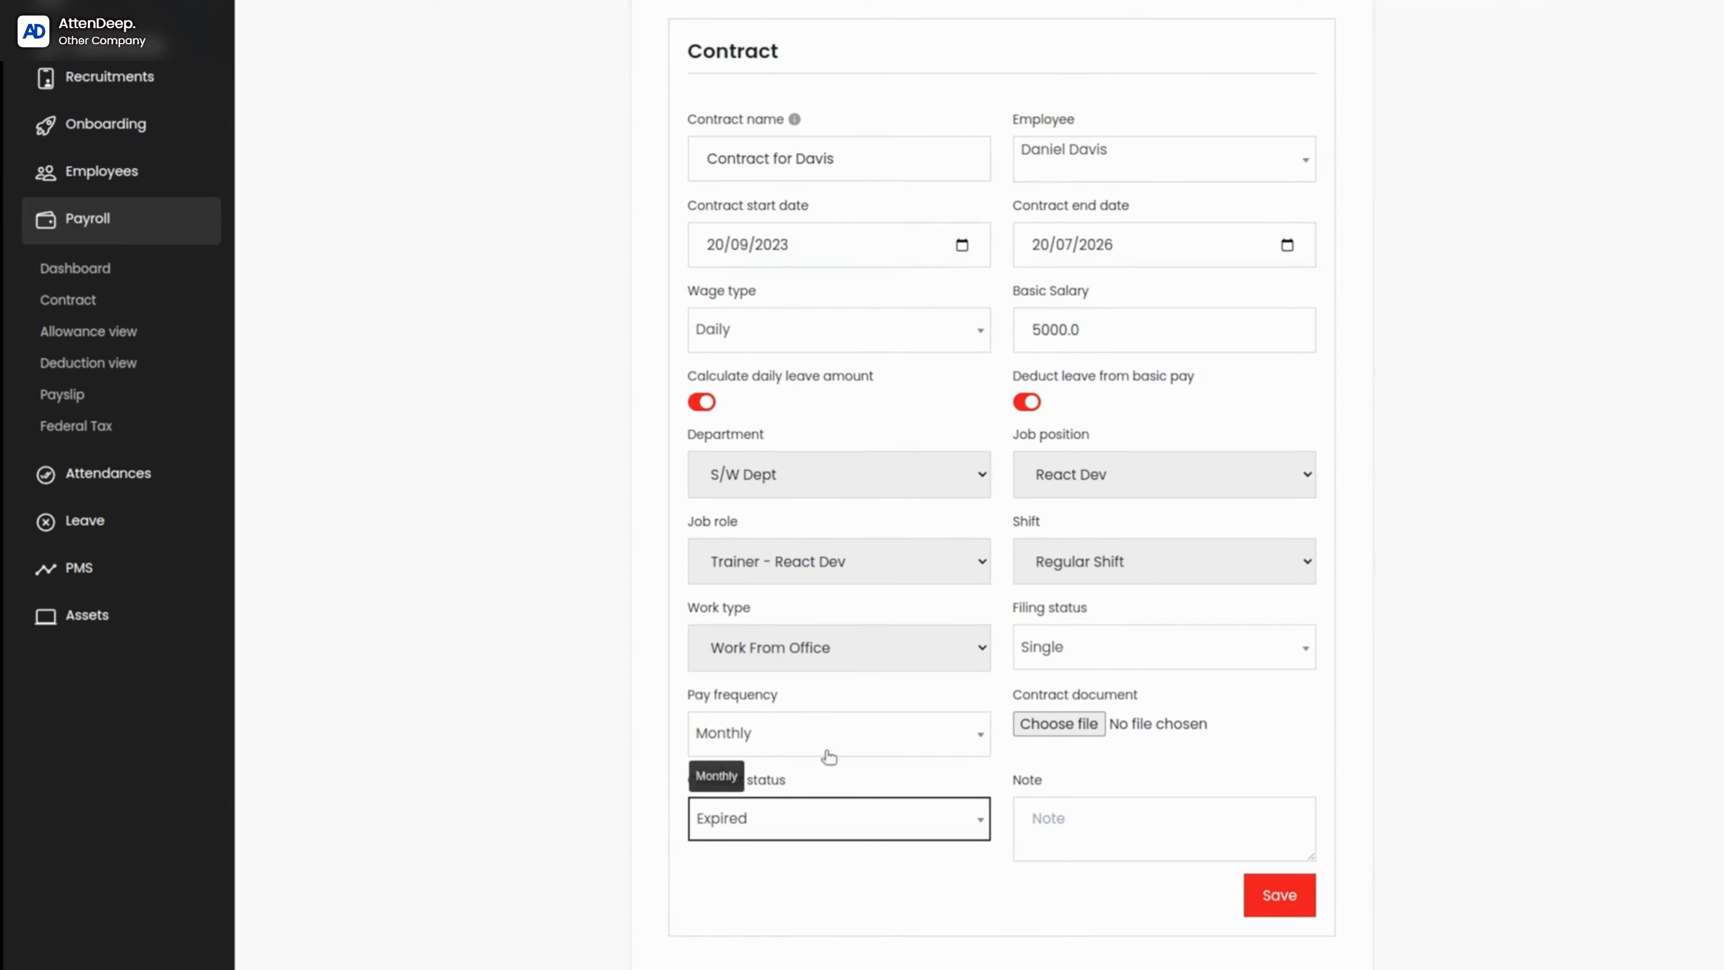
Step: Save the contract's status change, then search the contracts by the employee's last name and open that contract's details
{"action": "left_click", "coordinate": [1274, 895]}
{"action": "scroll", "coordinate": [747, 682], "scroll_direction": "down", "scroll_amount": 15}
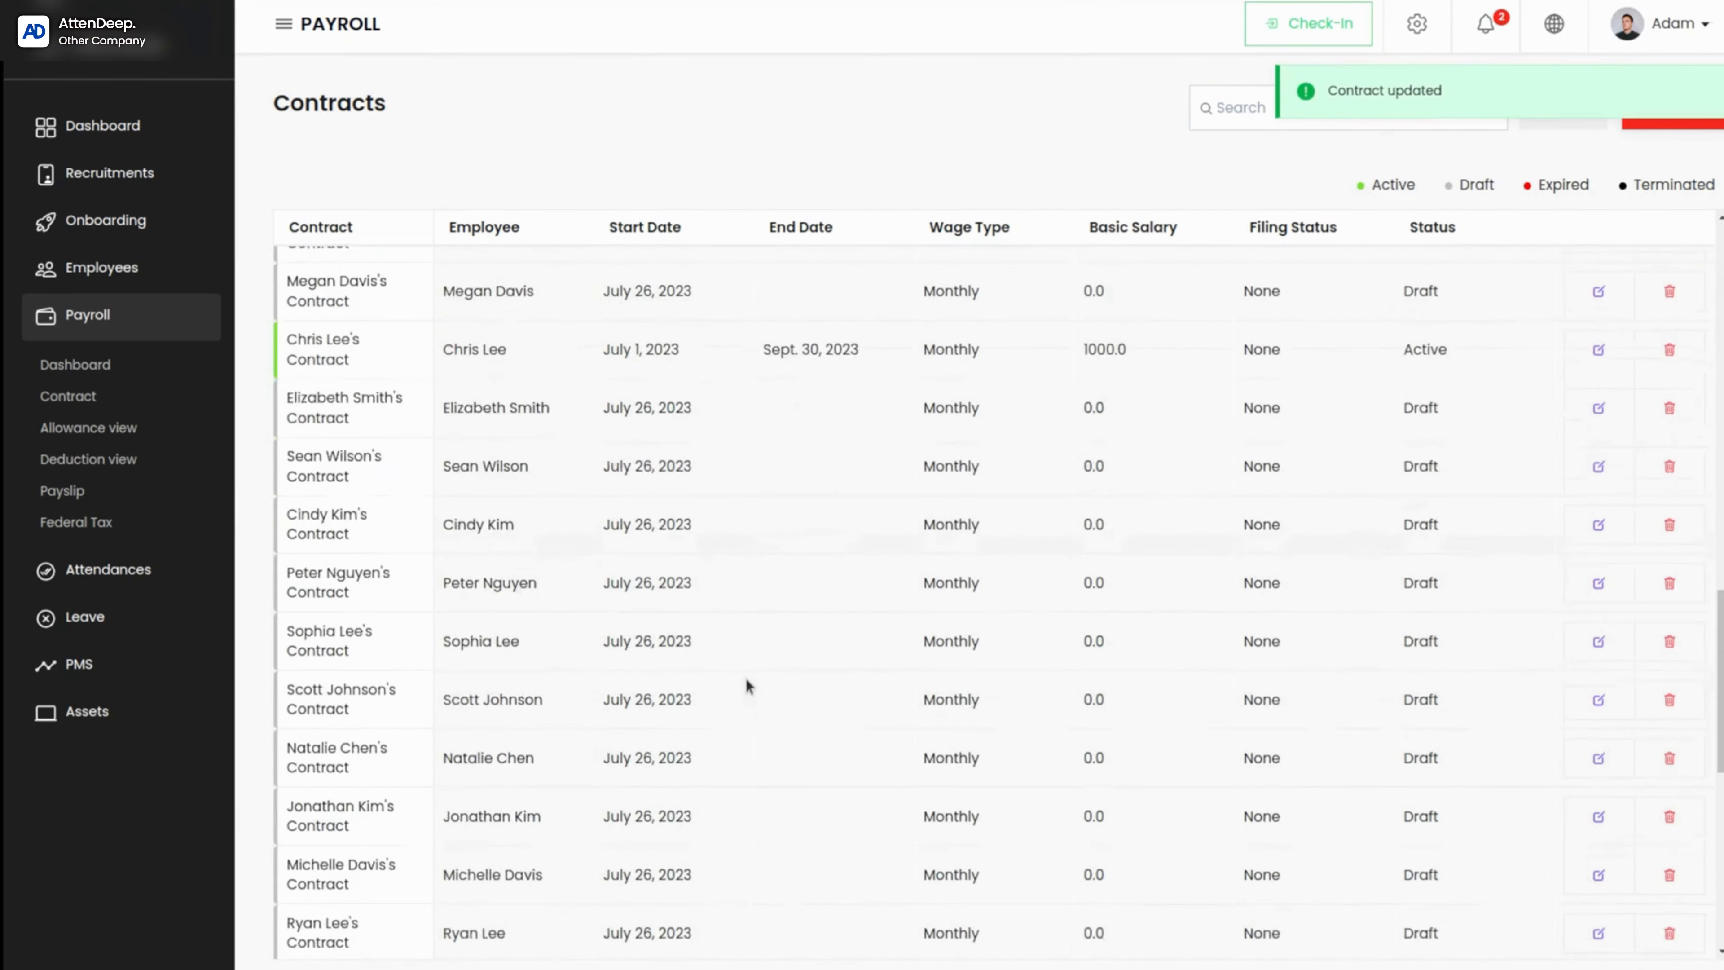
{"action": "scroll", "coordinate": [747, 683], "scroll_direction": "up", "scroll_amount": 10}
{"action": "left_click", "coordinate": [1210, 121]}
{"action": "type", "text": "davis"}
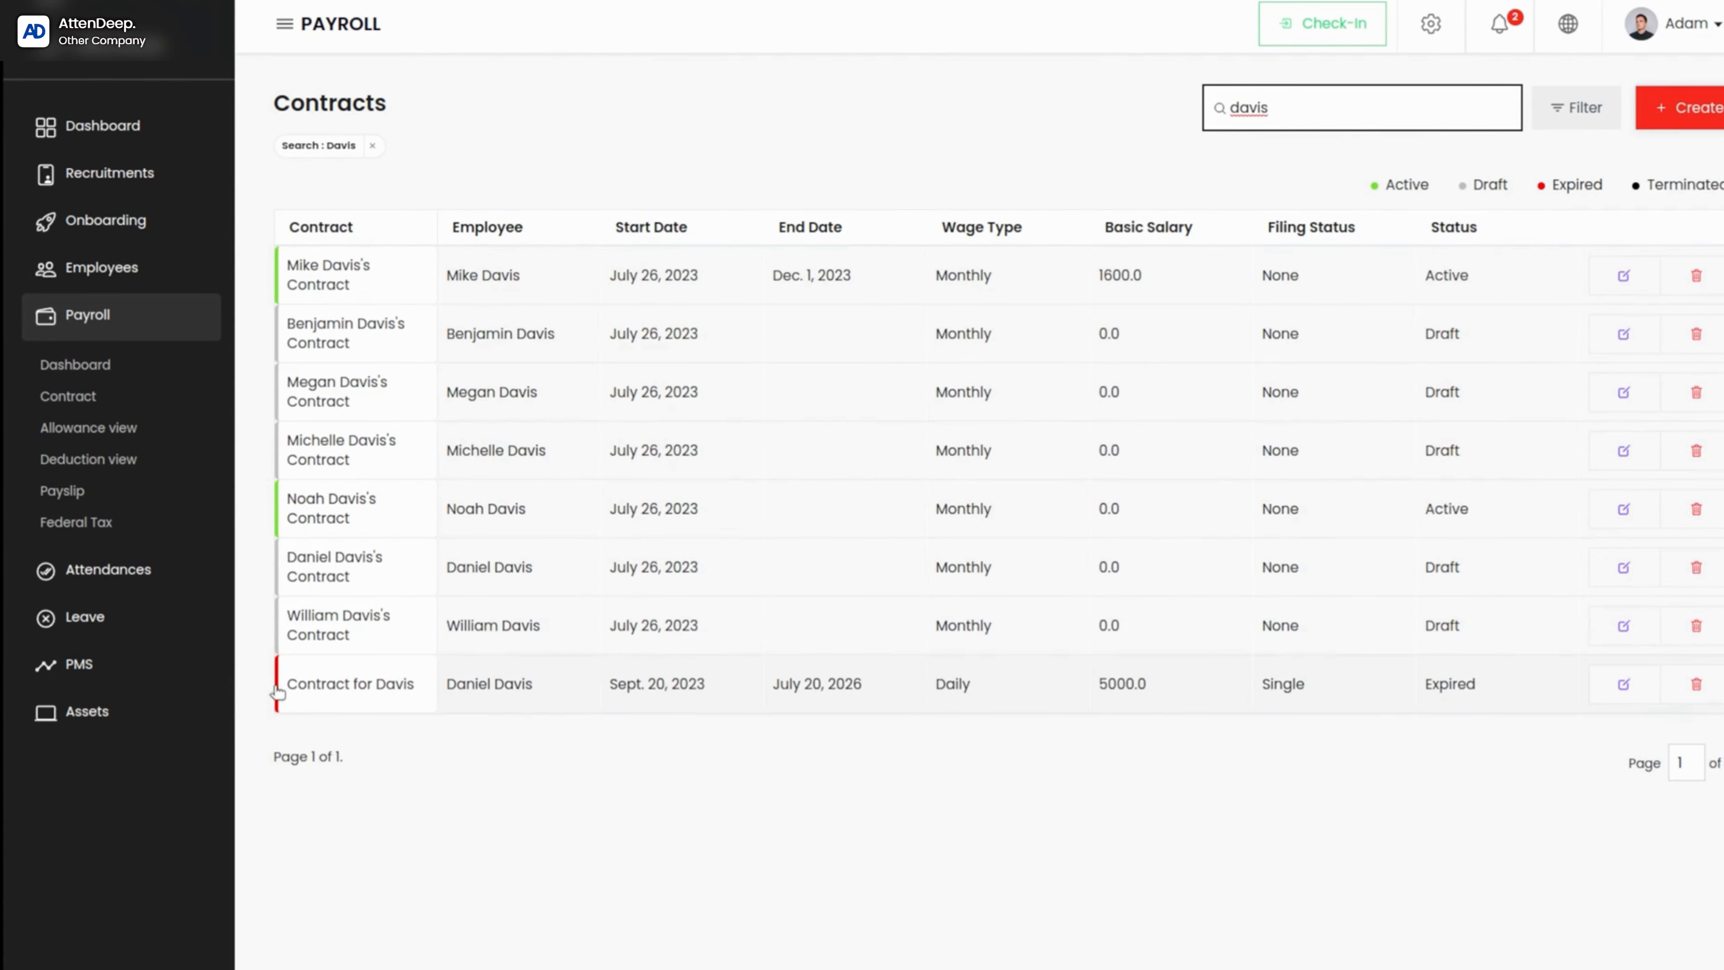
{"action": "left_click", "coordinate": [592, 672]}
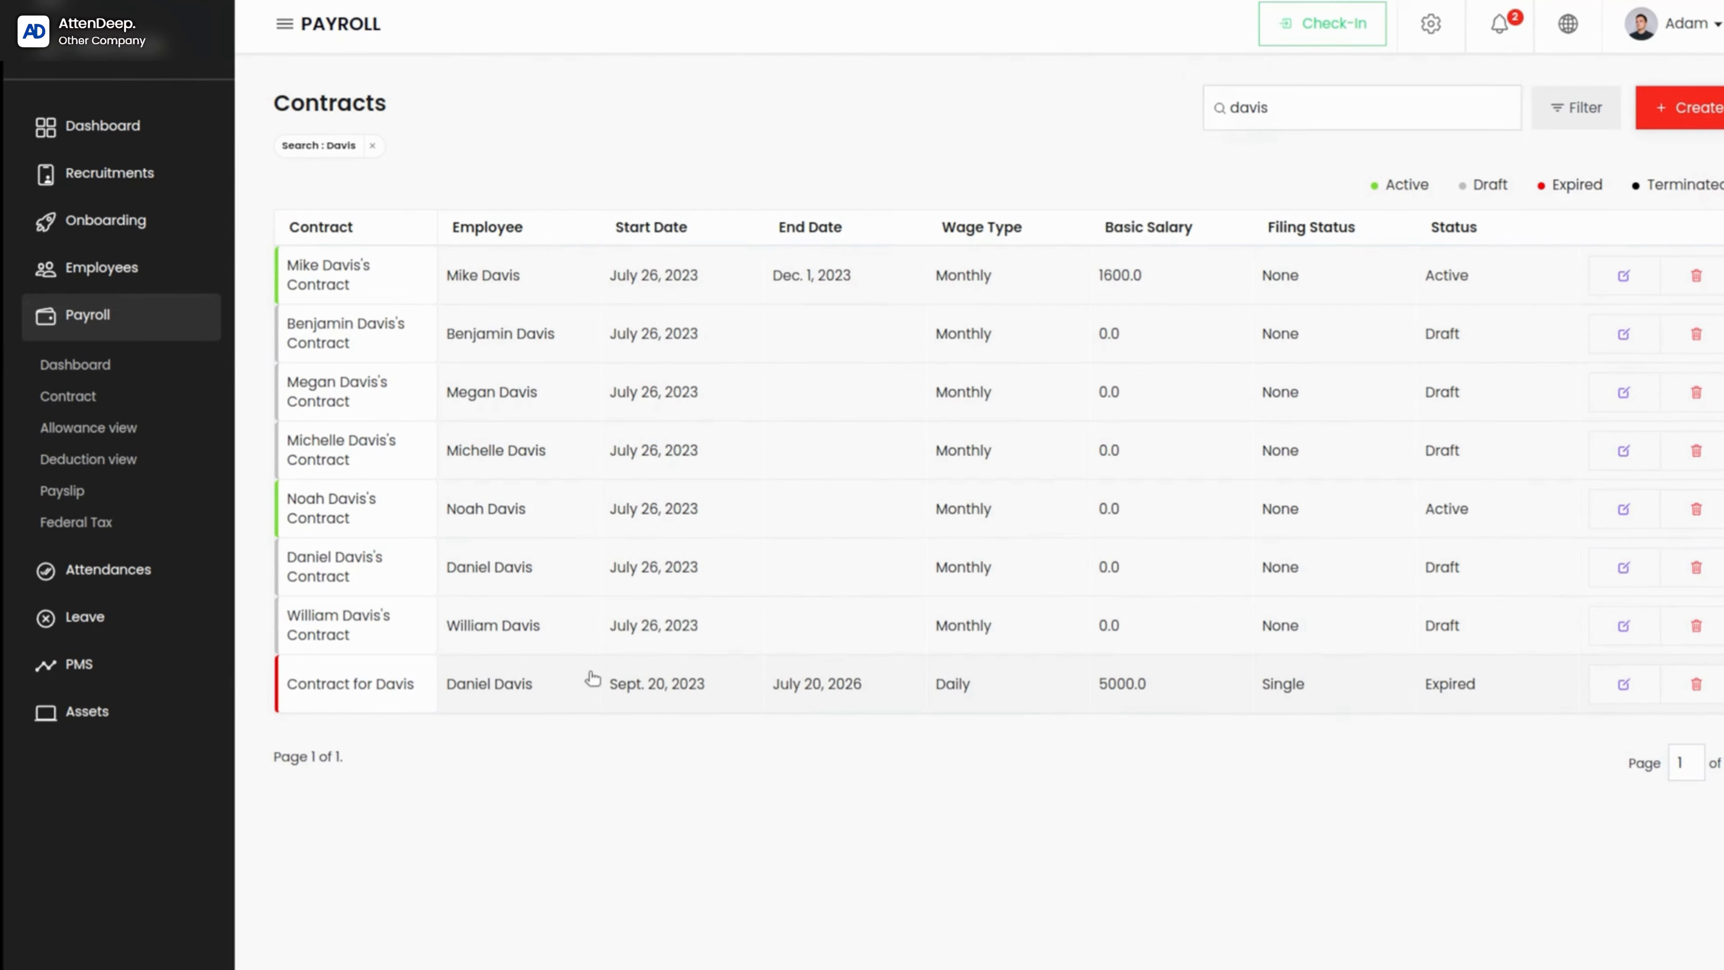
Step: Edit the expired contract, set its contract status to Terminated, and save it
{"action": "left_click", "coordinate": [778, 611]}
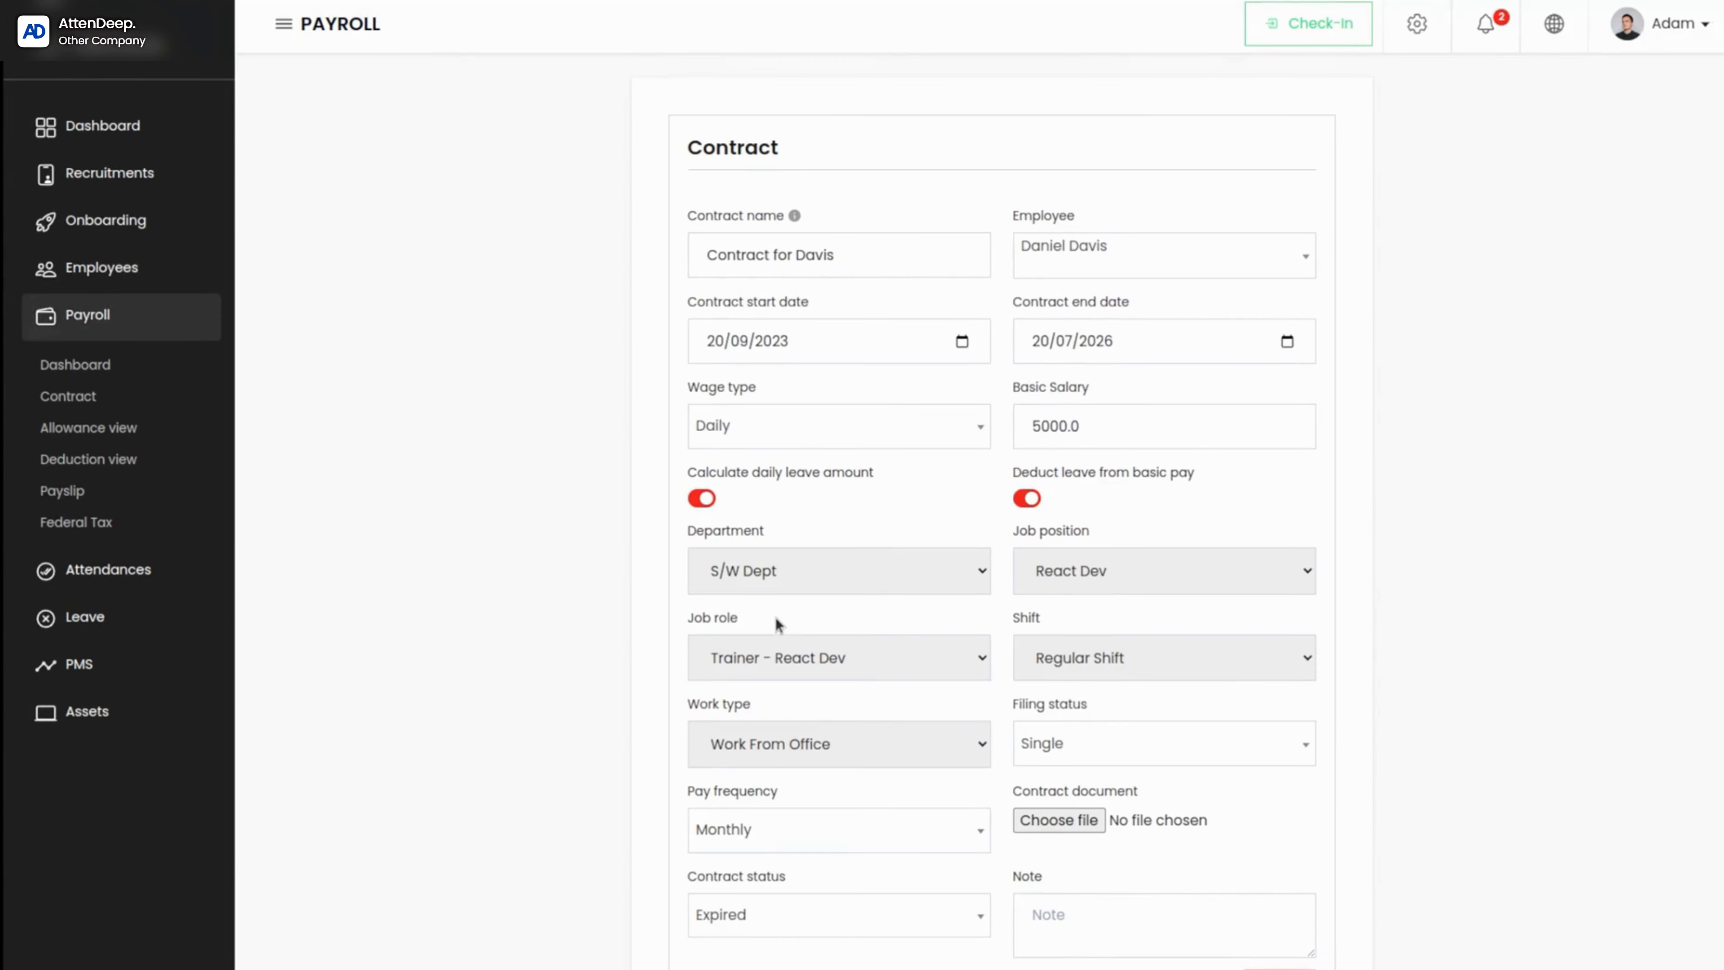
{"action": "scroll", "coordinate": [1045, 963], "scroll_direction": "down", "scroll_amount": 1}
{"action": "left_click", "coordinate": [823, 822]}
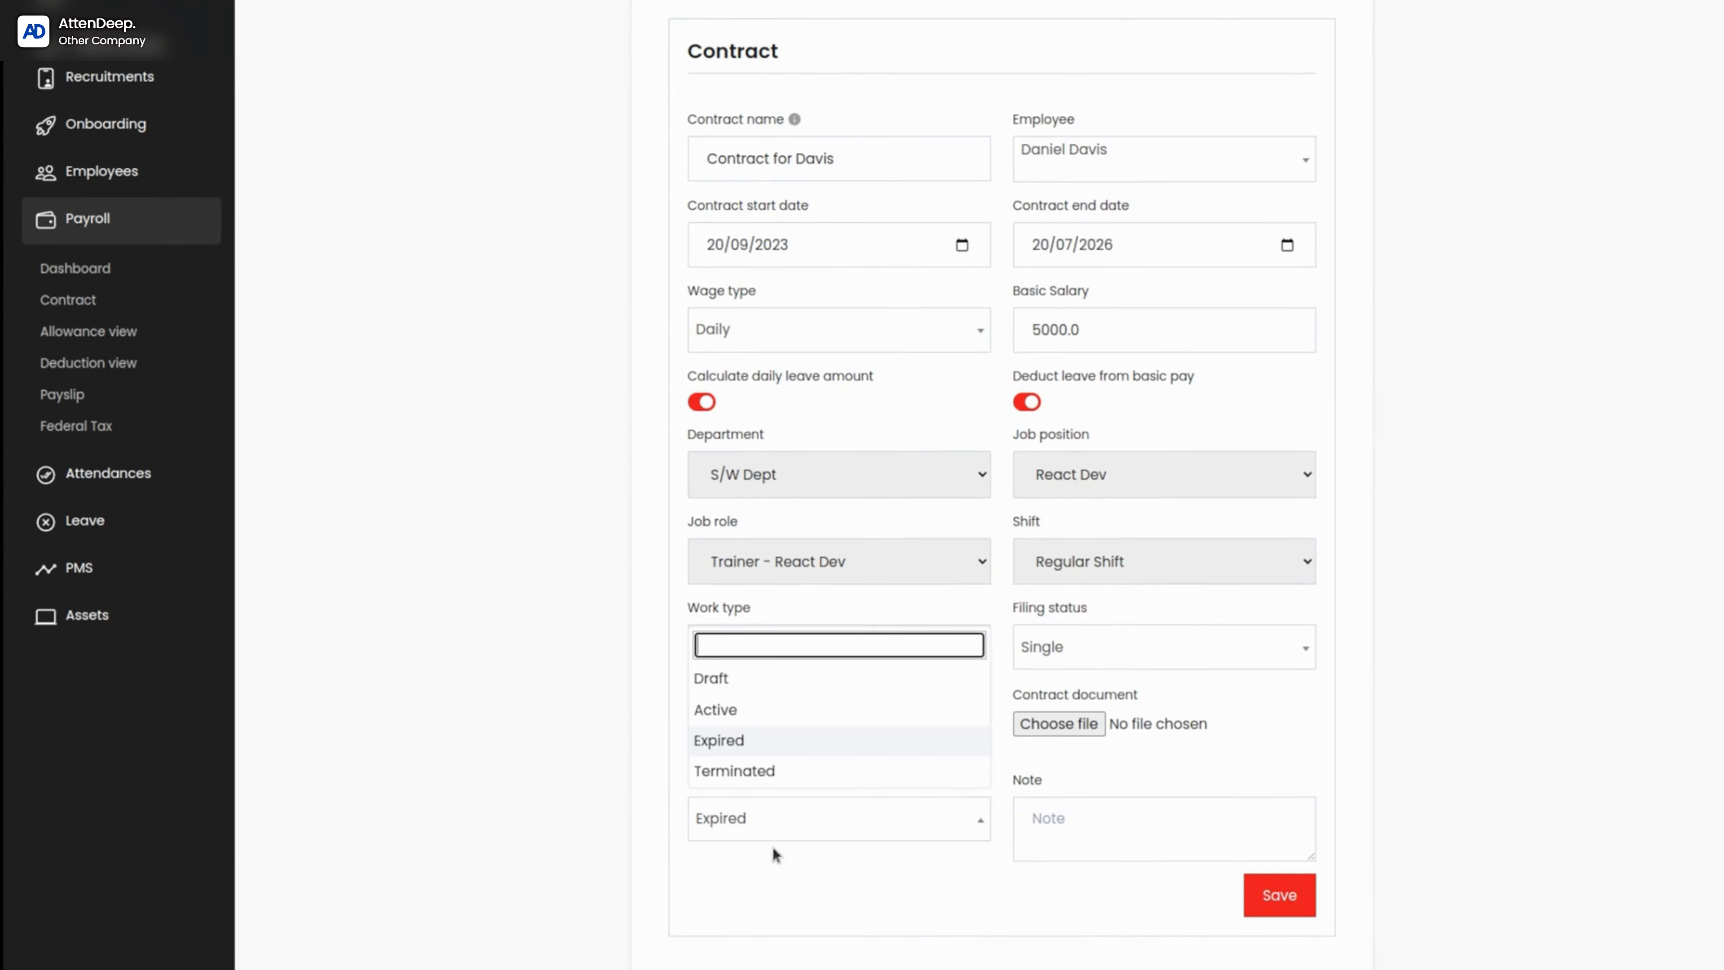
{"action": "left_click", "coordinate": [757, 771]}
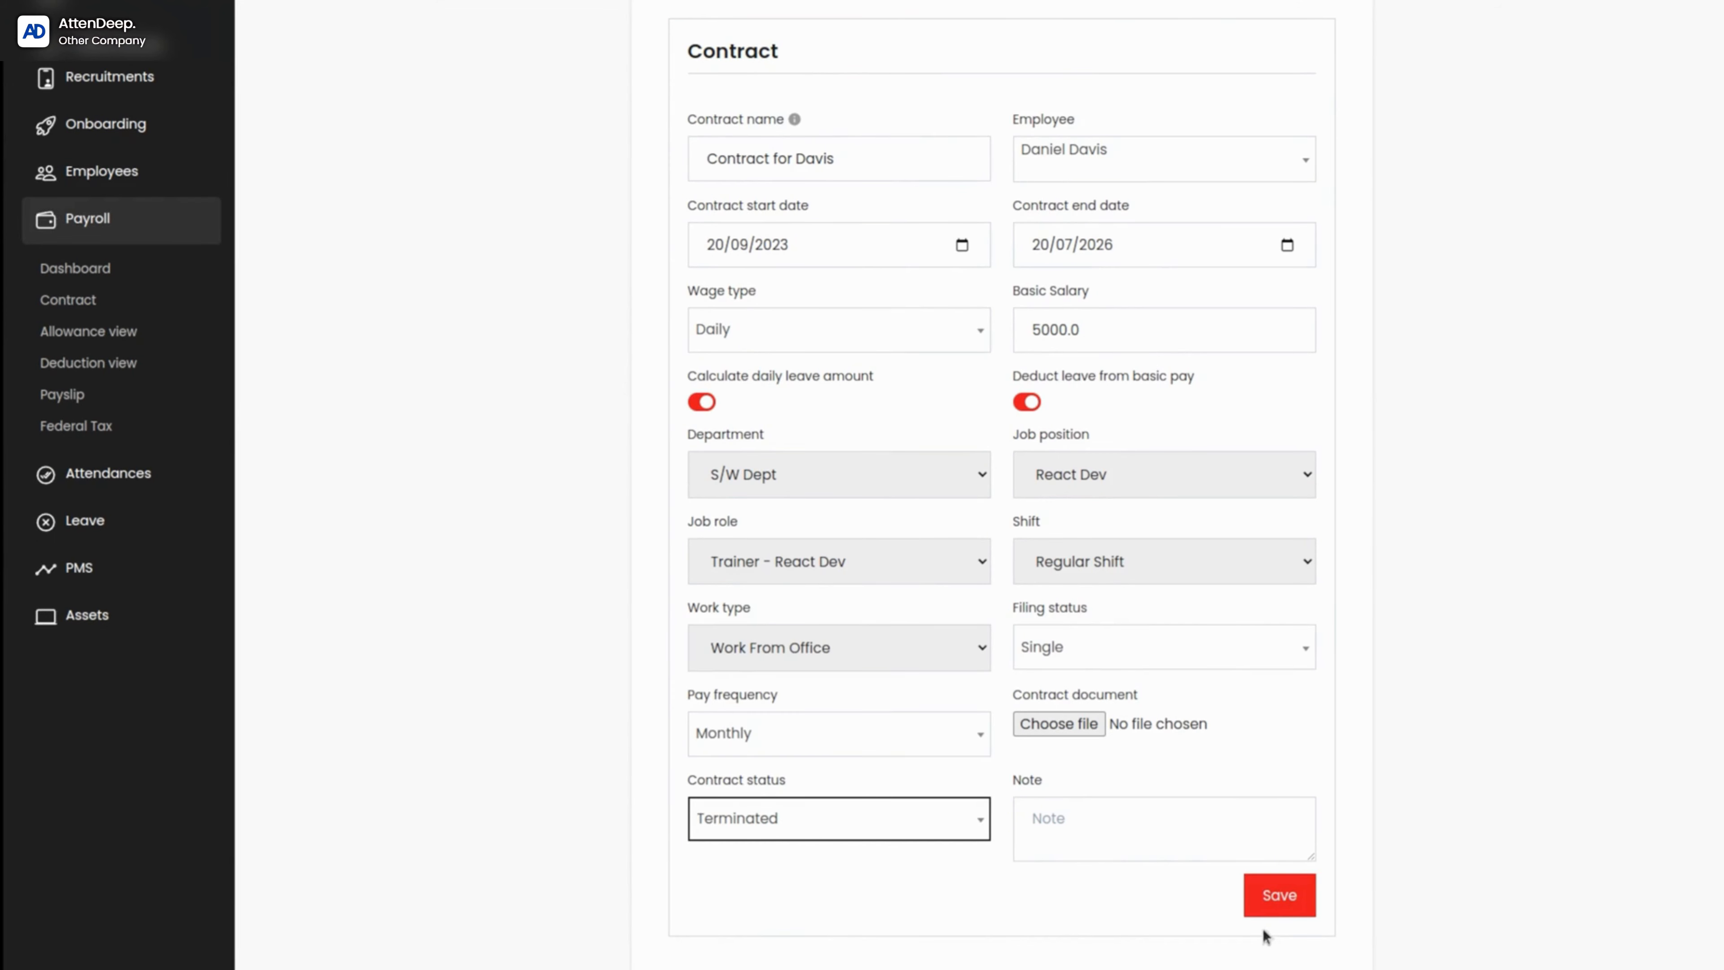
{"action": "left_click", "coordinate": [1273, 897]}
Step: Search the contracts by the employee's last name and open the details of the terminated contract
{"action": "scroll", "coordinate": [649, 557], "scroll_direction": "down", "scroll_amount": 10}
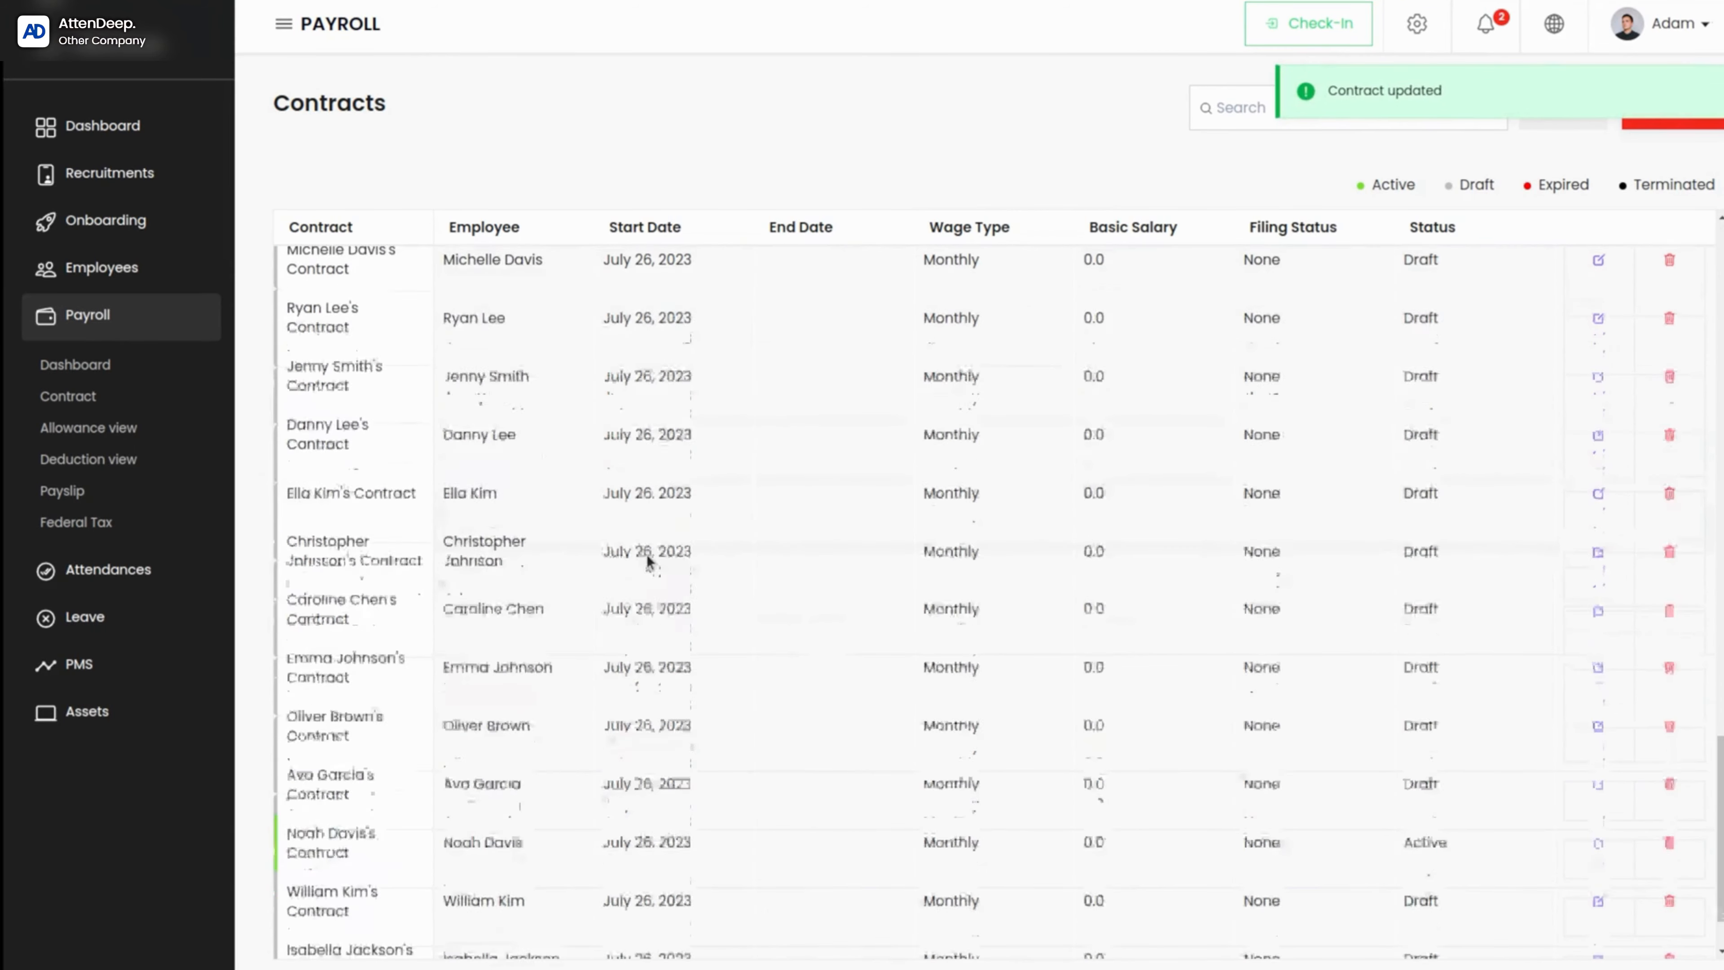
{"action": "scroll", "coordinate": [648, 543], "scroll_direction": "up", "scroll_amount": 2}
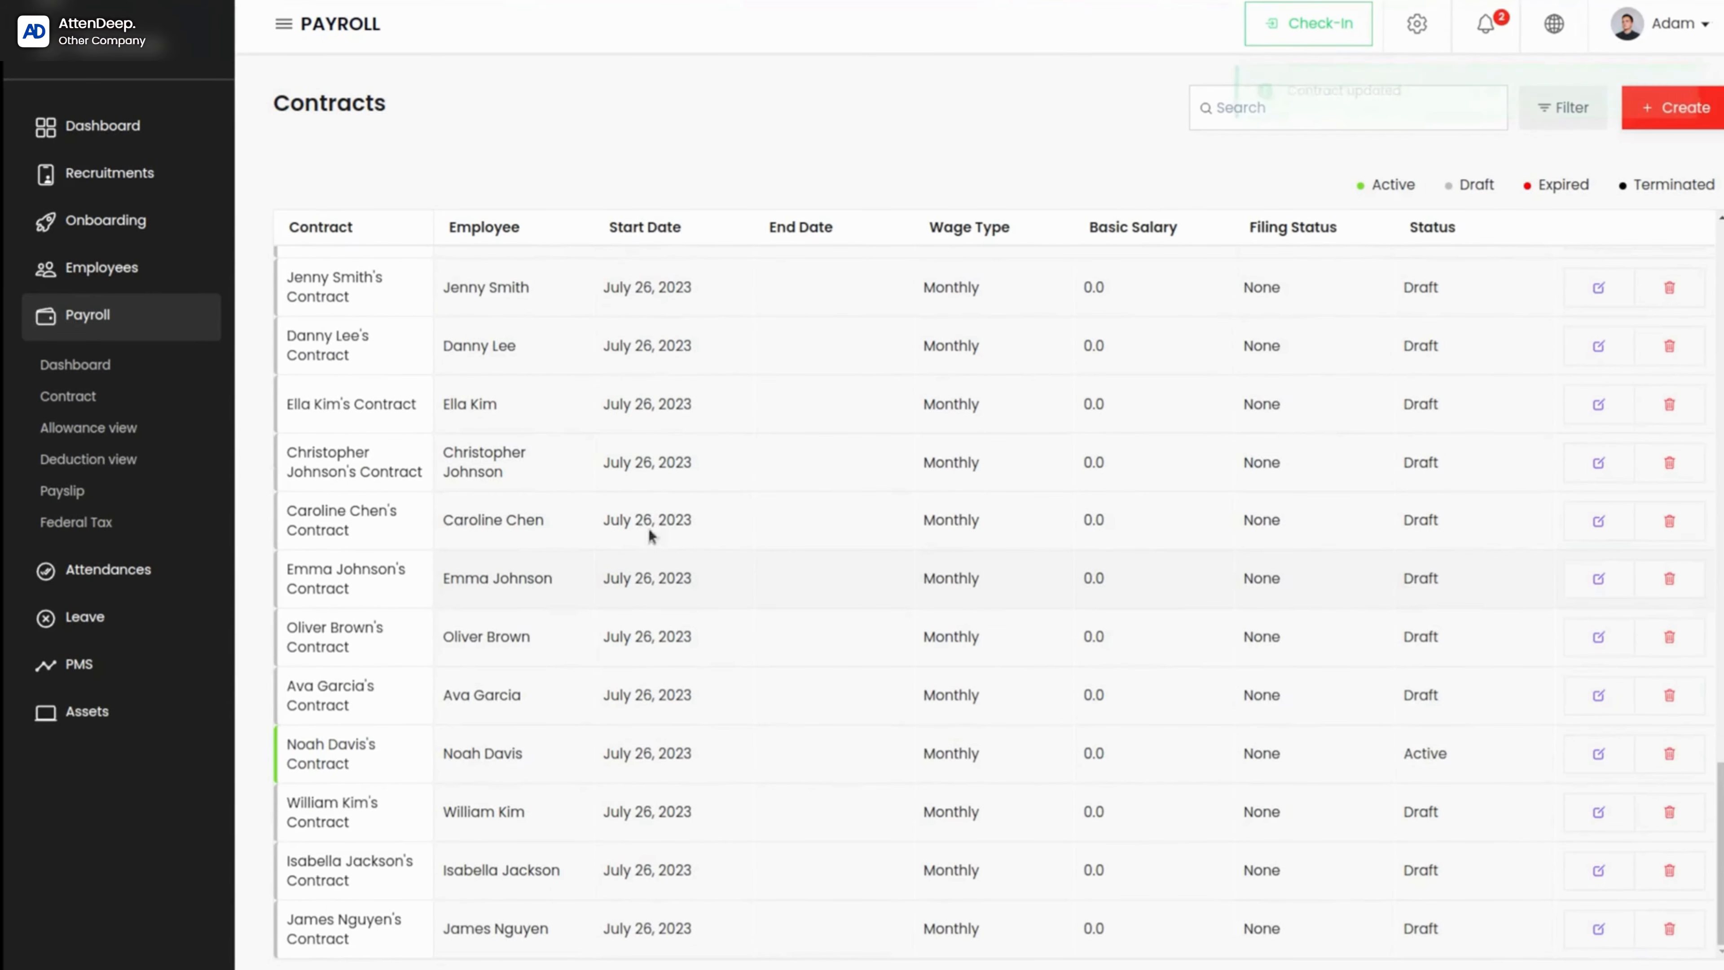
{"action": "left_click", "coordinate": [1302, 109]}
{"action": "type", "text": "davis"}
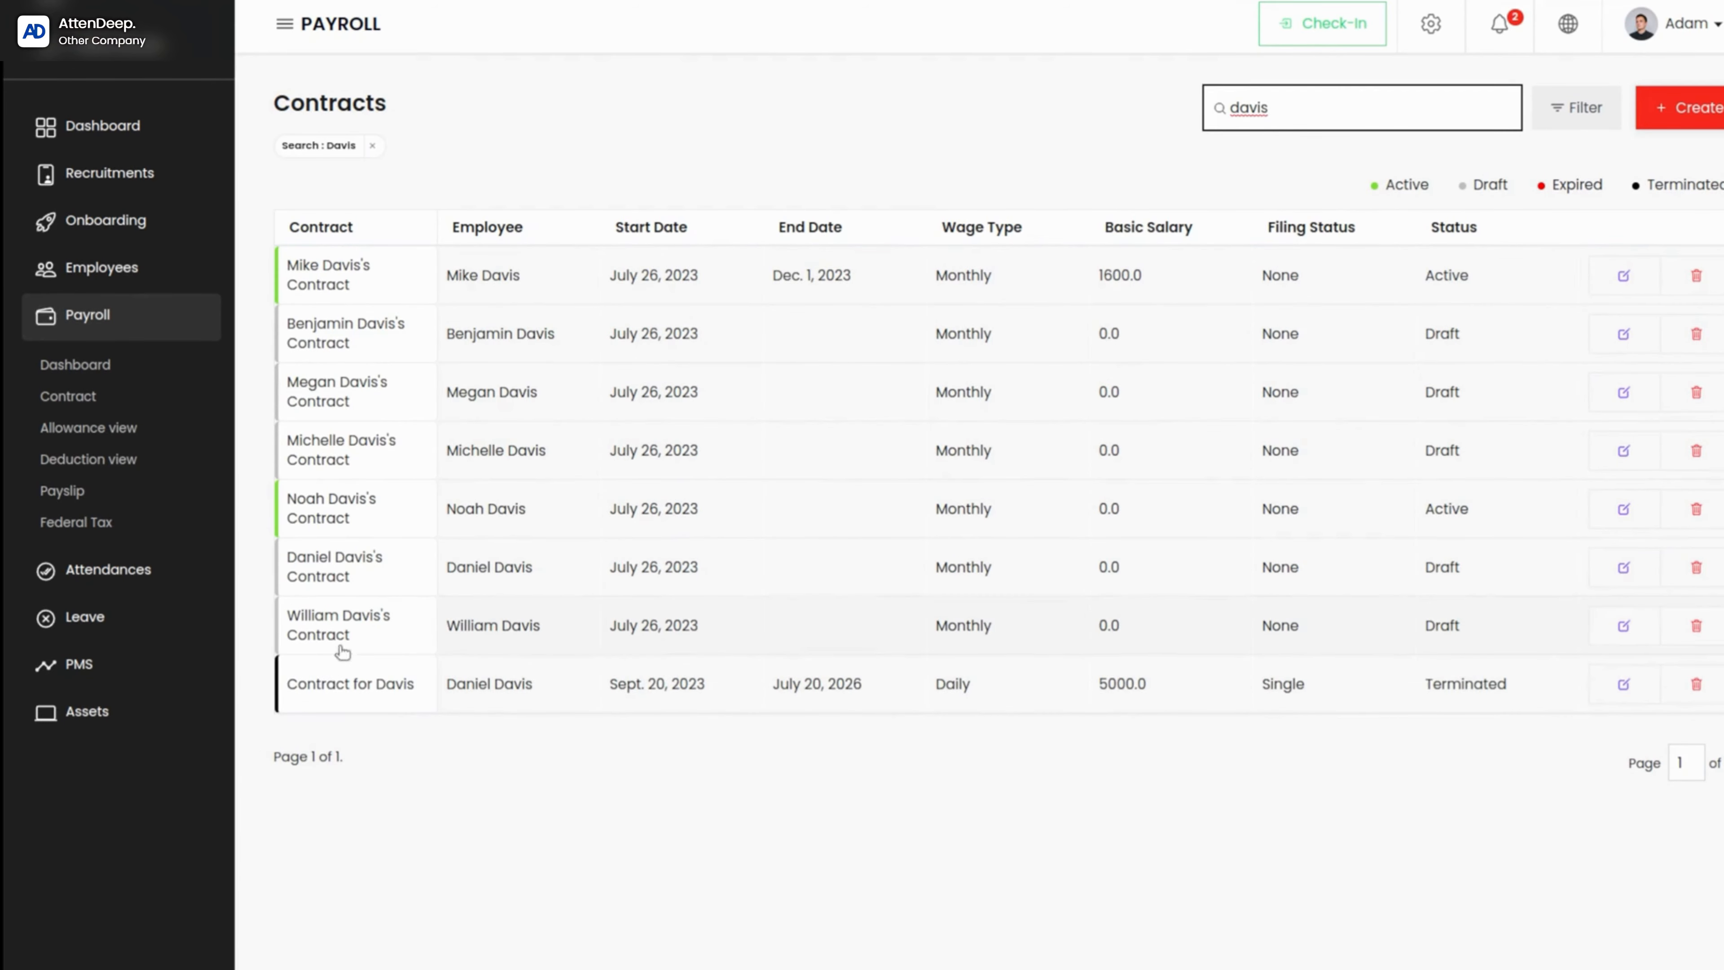
{"action": "left_click", "coordinate": [414, 690]}
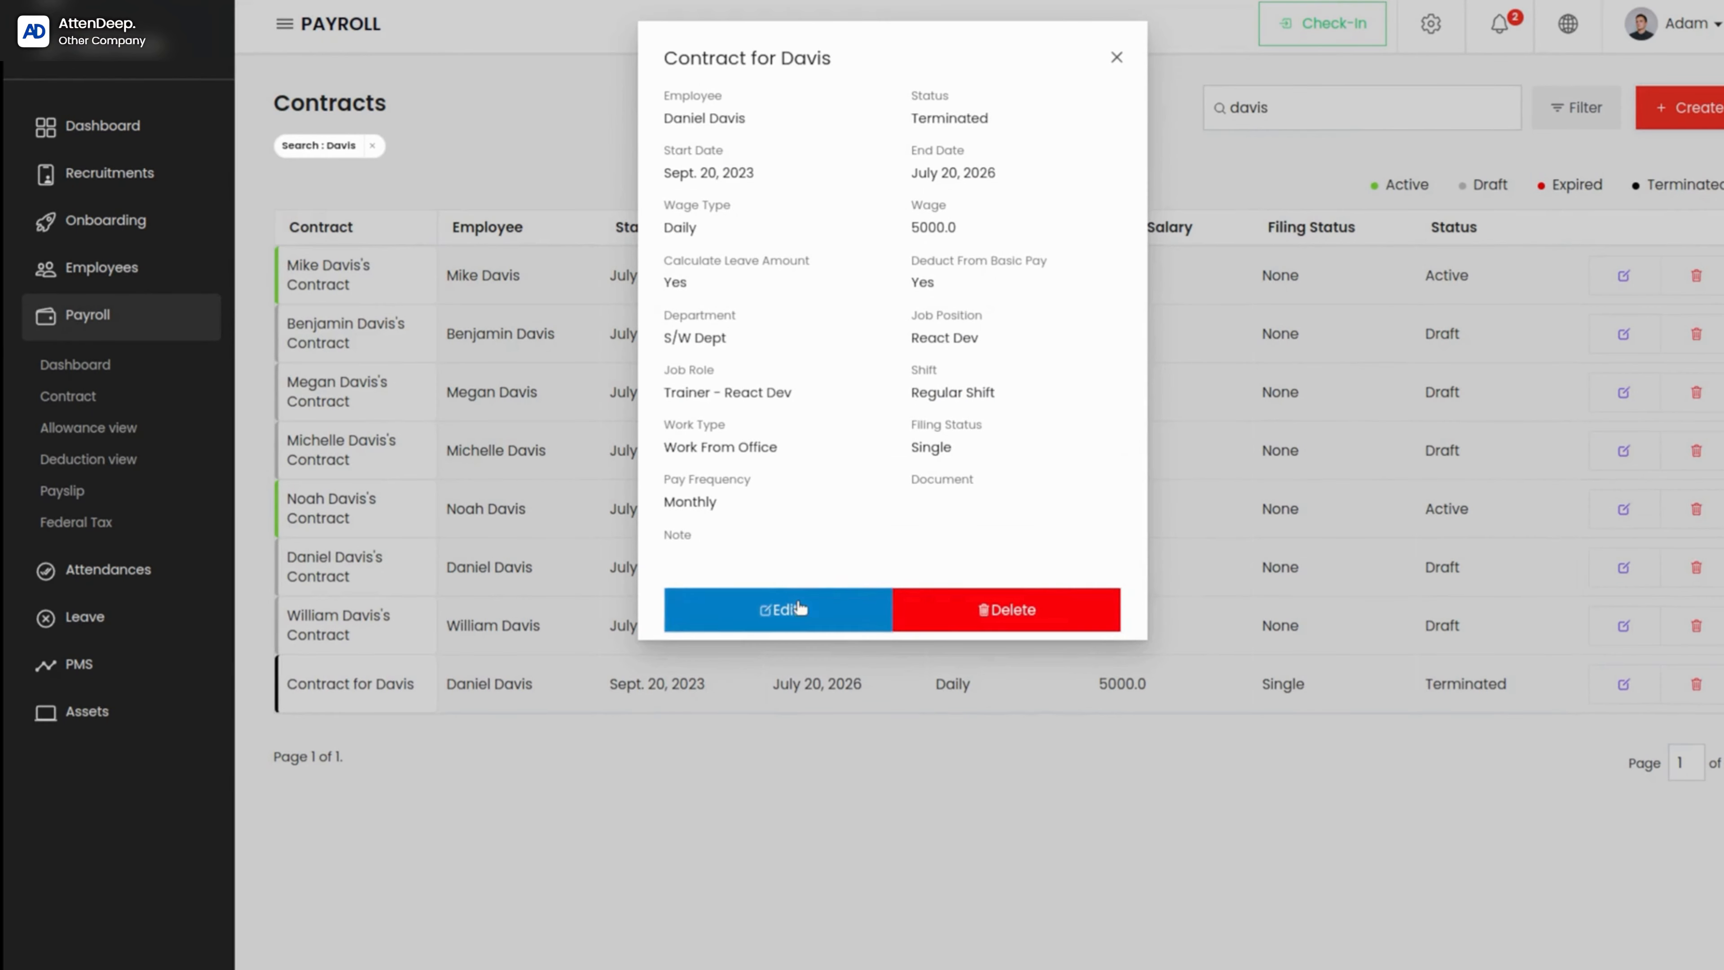
Step: Edit the terminated contract, set its contract status to Active, and save it
{"action": "left_click", "coordinate": [791, 608]}
{"action": "scroll", "coordinate": [751, 890], "scroll_direction": "down", "scroll_amount": 1}
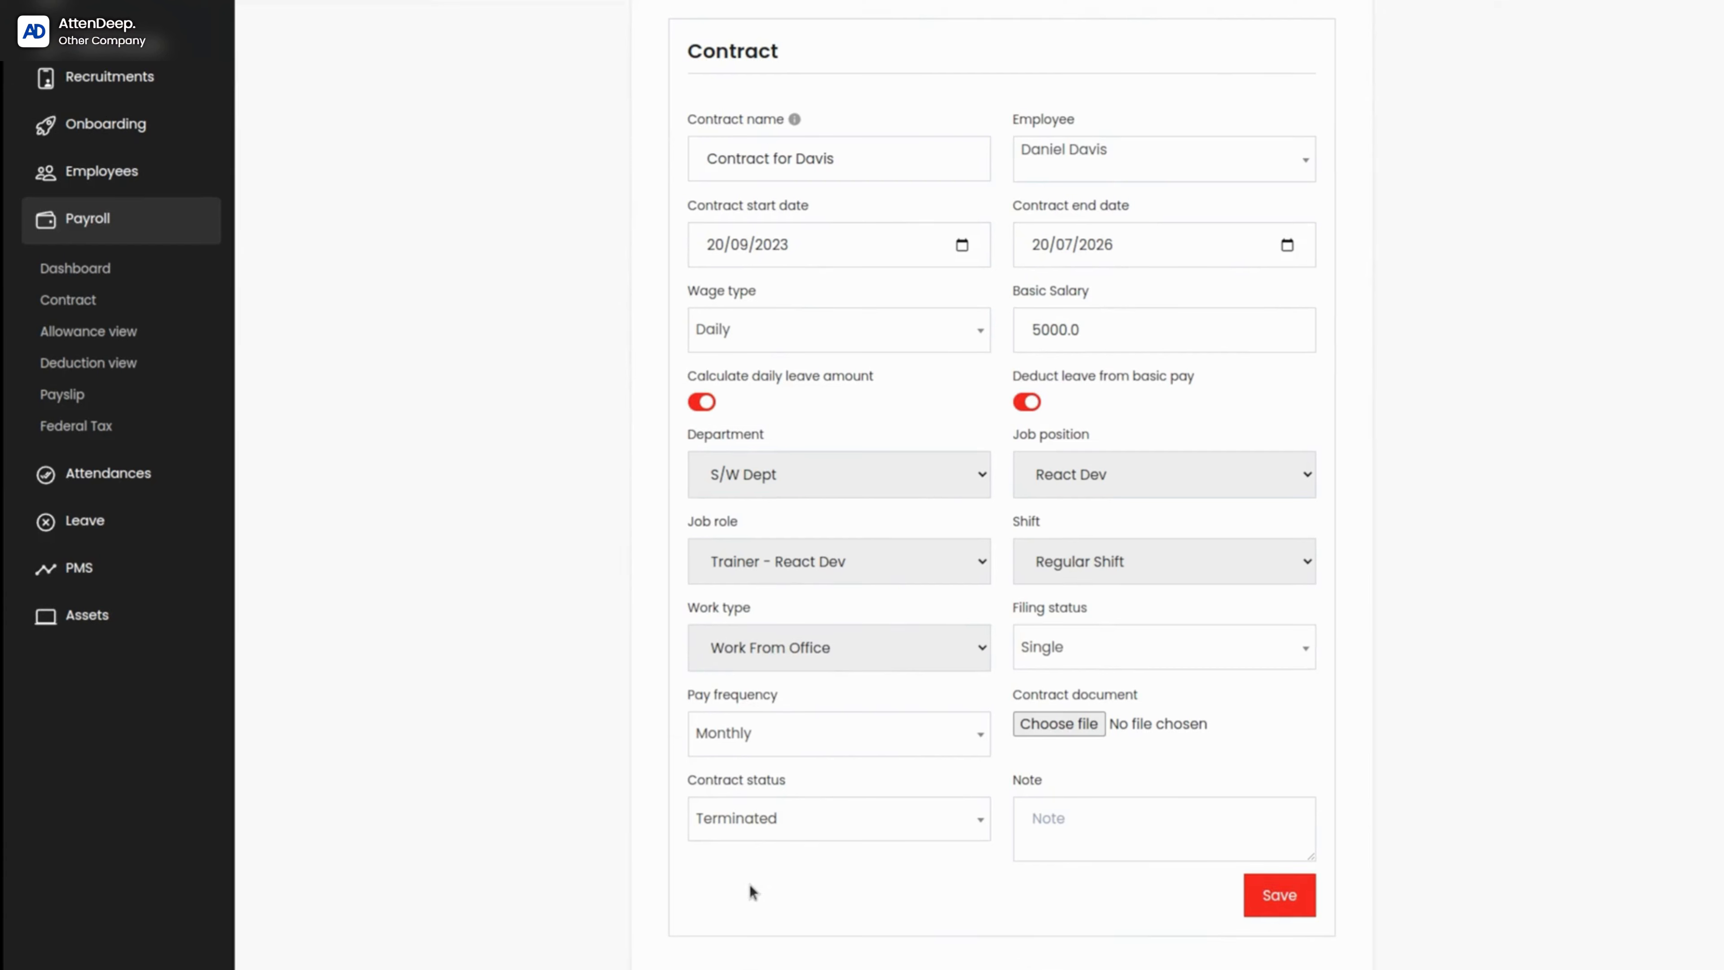
{"action": "left_click", "coordinate": [753, 815]}
{"action": "left_click", "coordinate": [732, 710]}
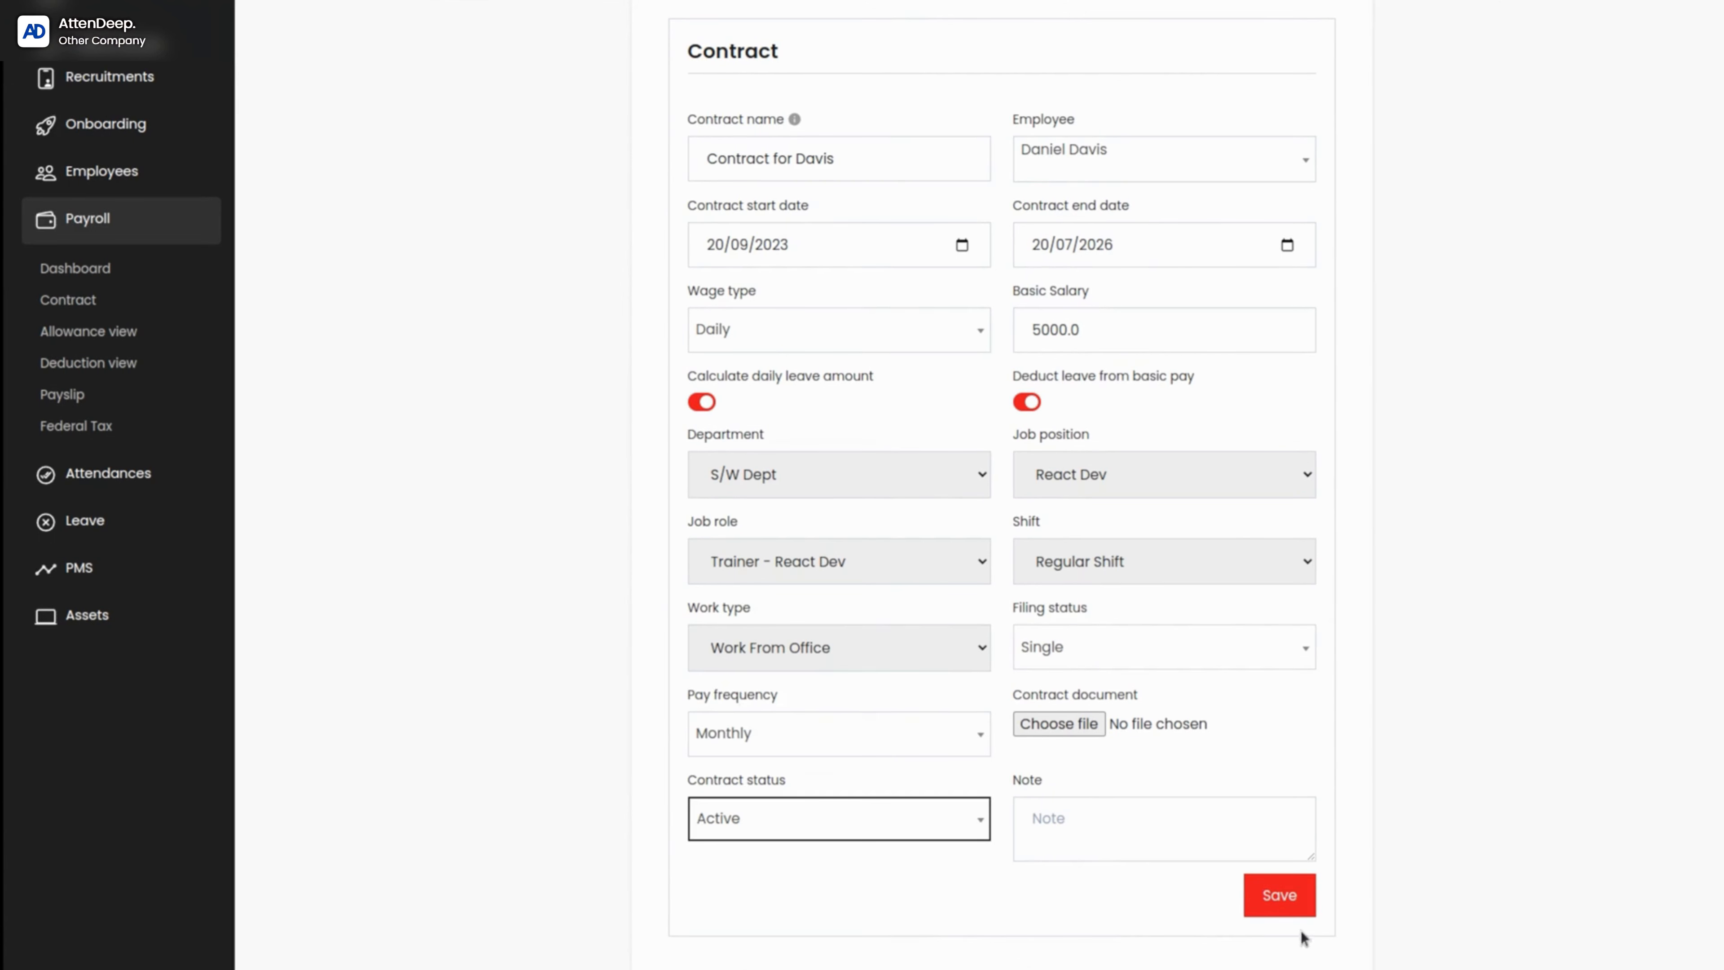
{"action": "left_click", "coordinate": [1286, 895]}
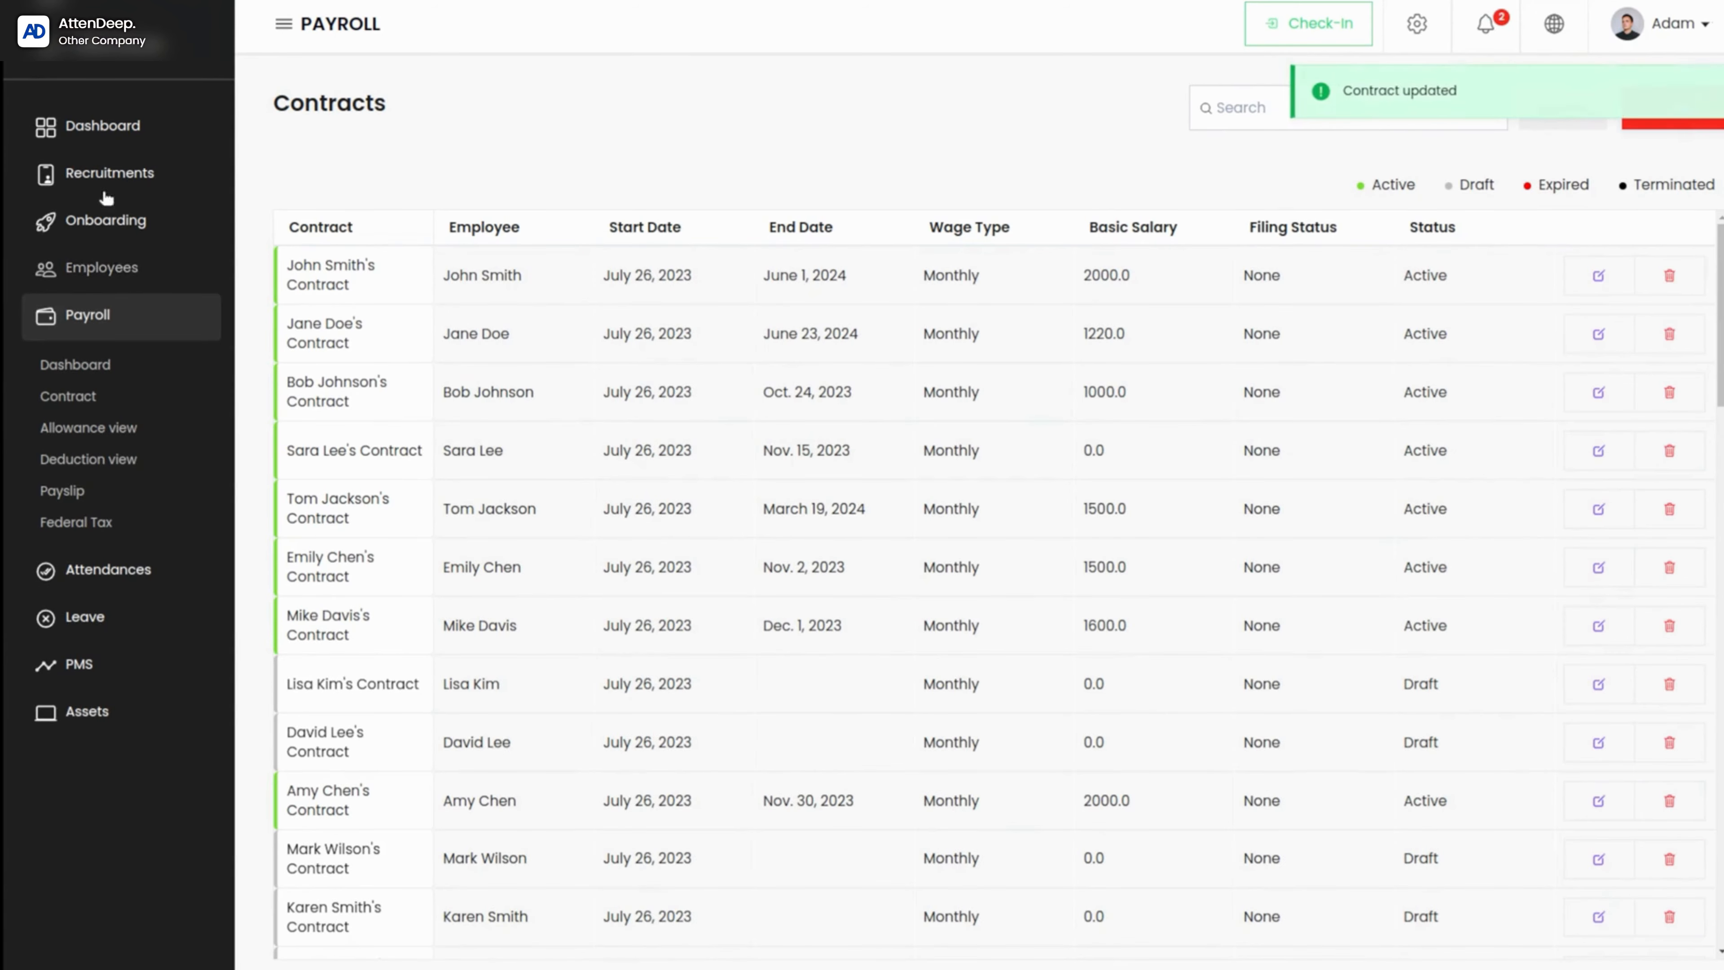
Step: Start a new payroll allowance and title it "Food allowance"
{"action": "left_click", "coordinate": [82, 429]}
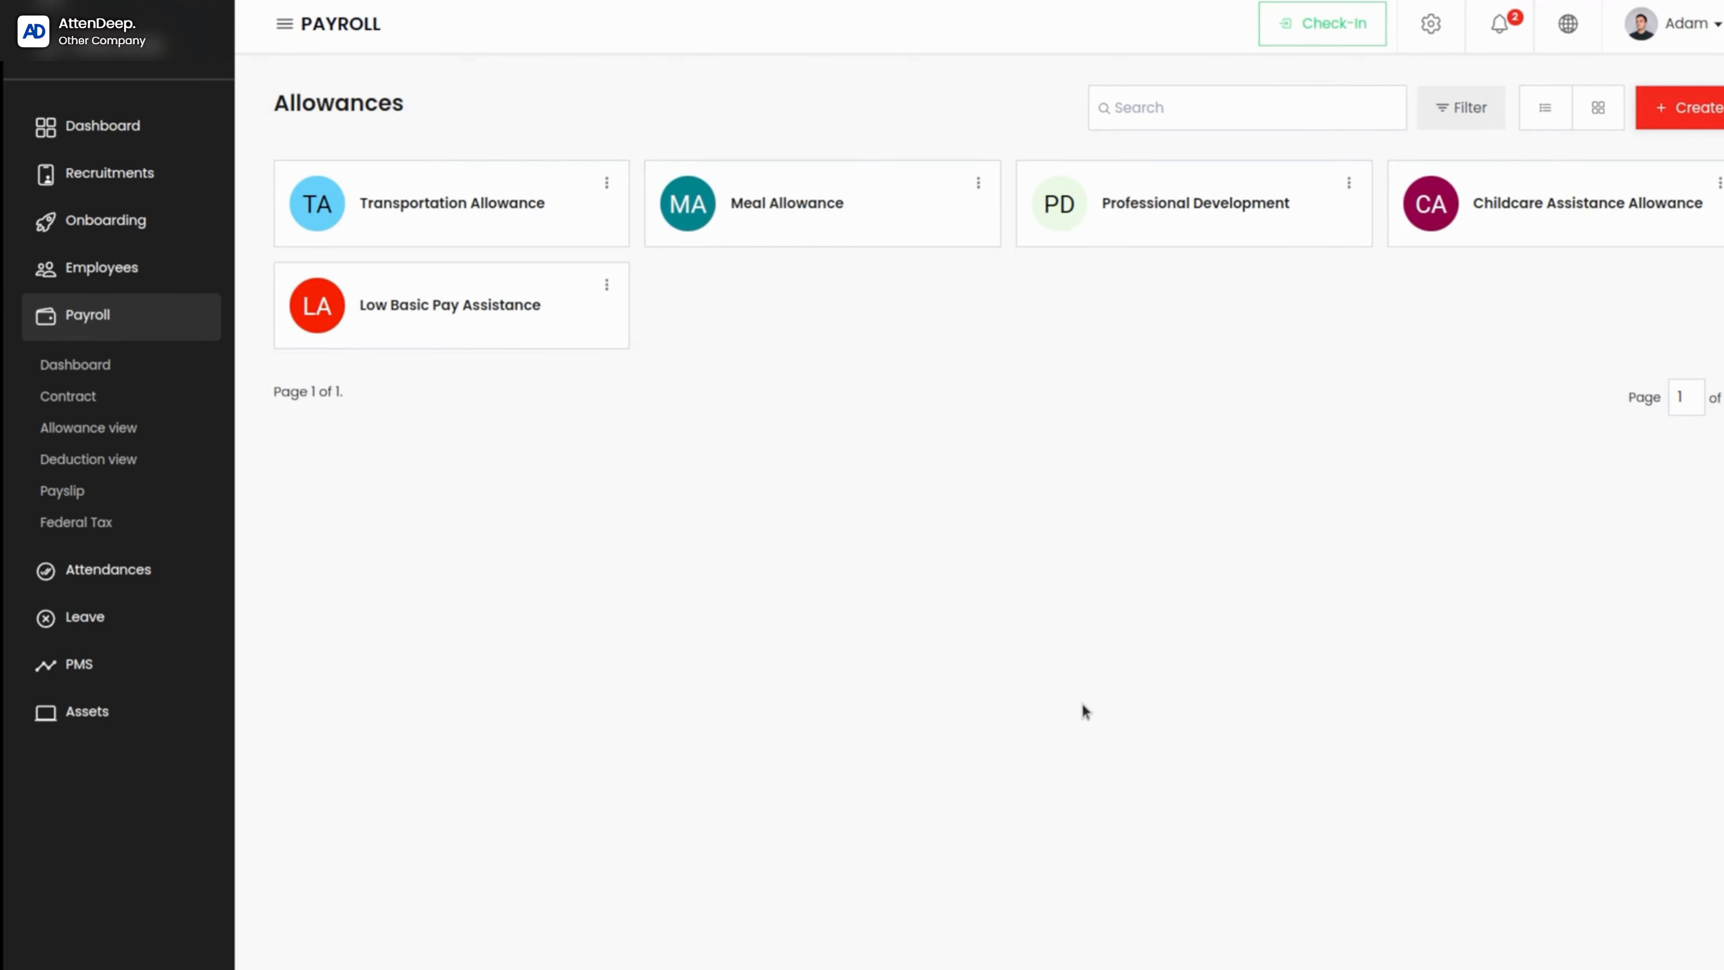
{"action": "left_click", "coordinate": [1707, 122]}
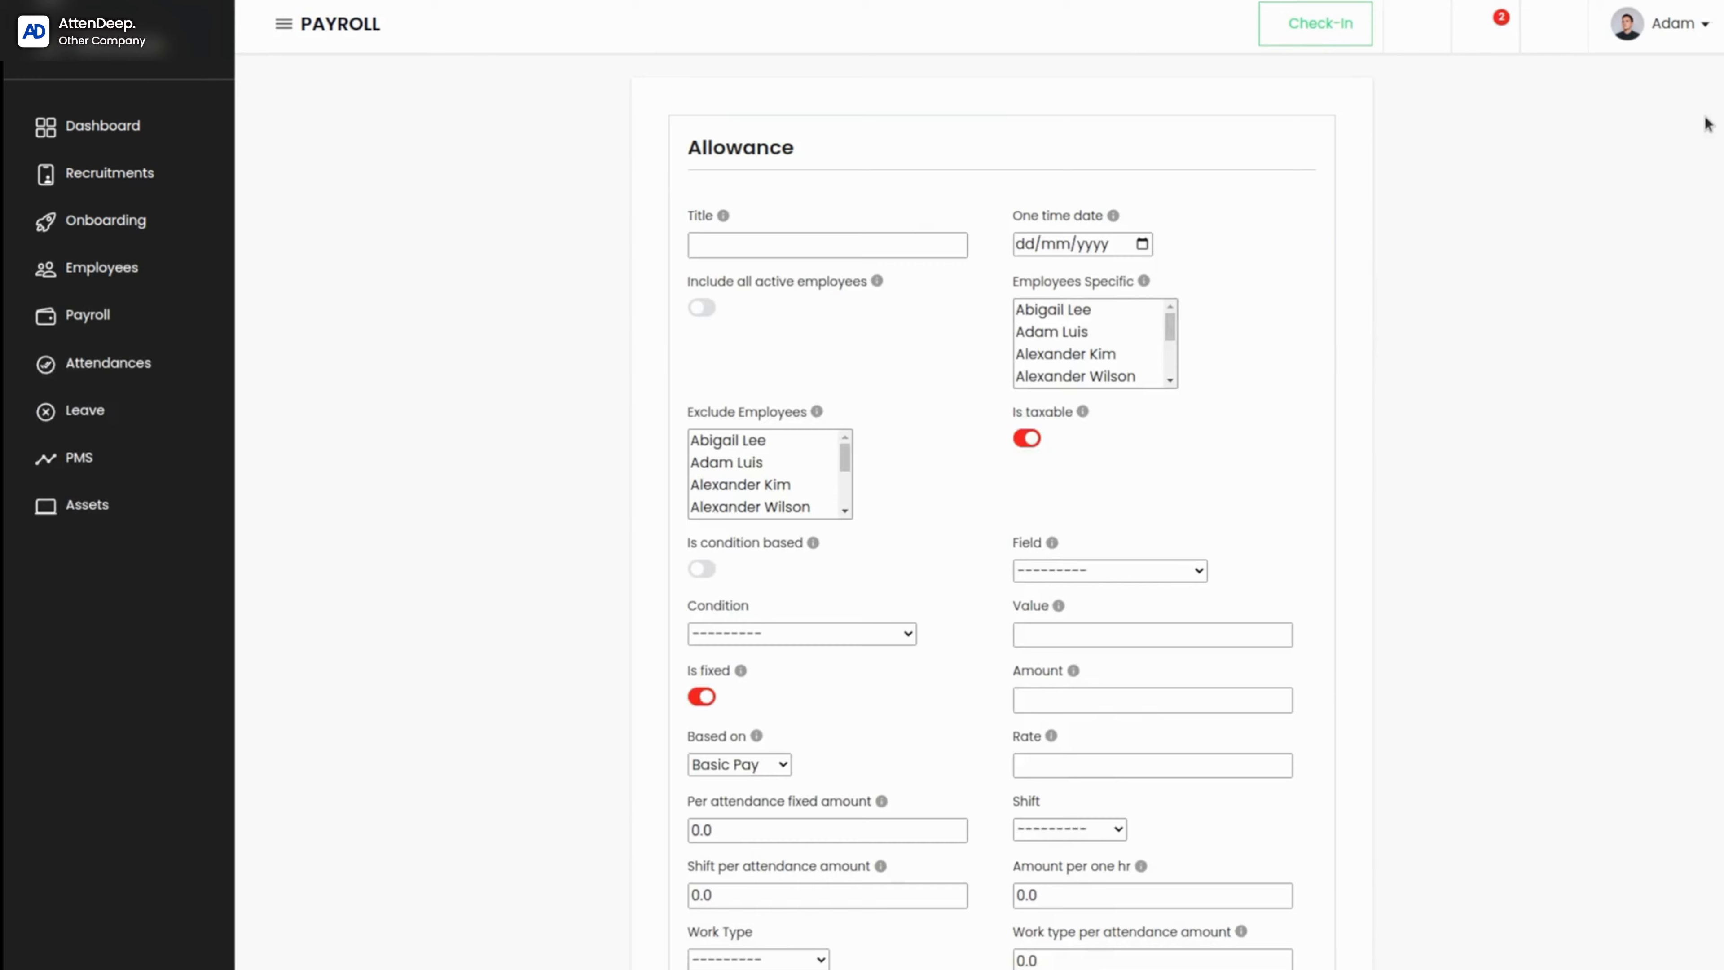
{"action": "left_click", "coordinate": [851, 258]}
{"action": "type", "text": "F"}
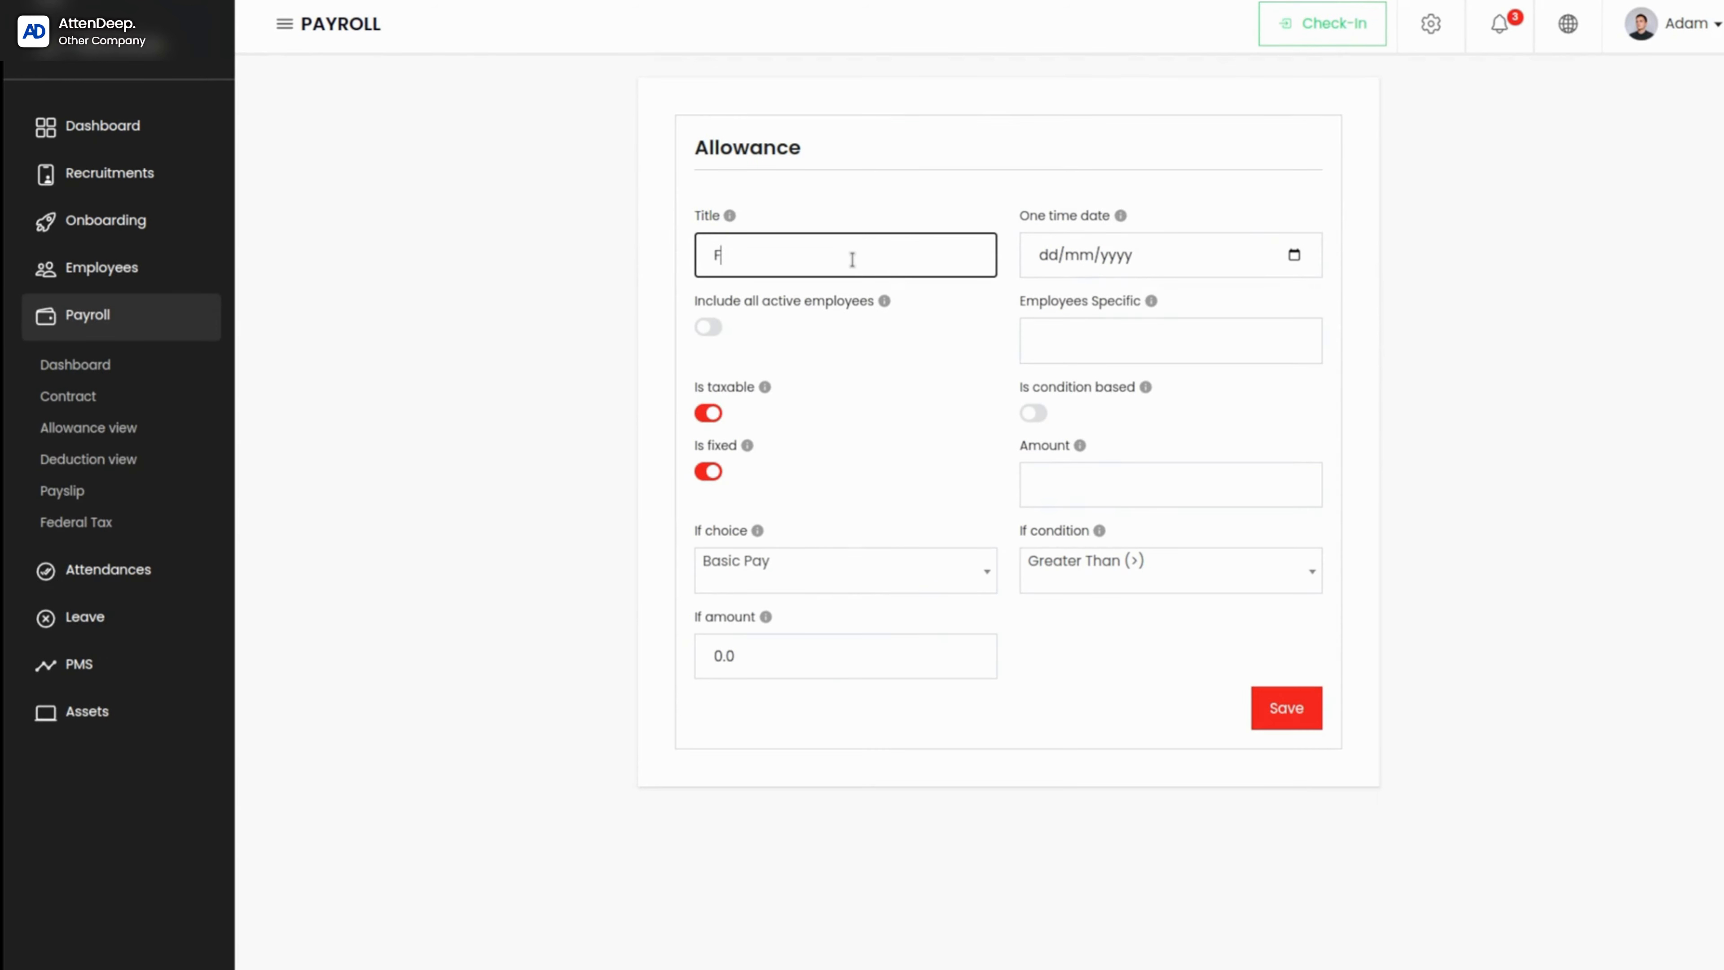
{"action": "type", "text": "ood allowance"}
Step: Check the explanation of the one time date and set the allowance's date to 30/09/2023
{"action": "mouse_move", "coordinate": [1125, 219]}
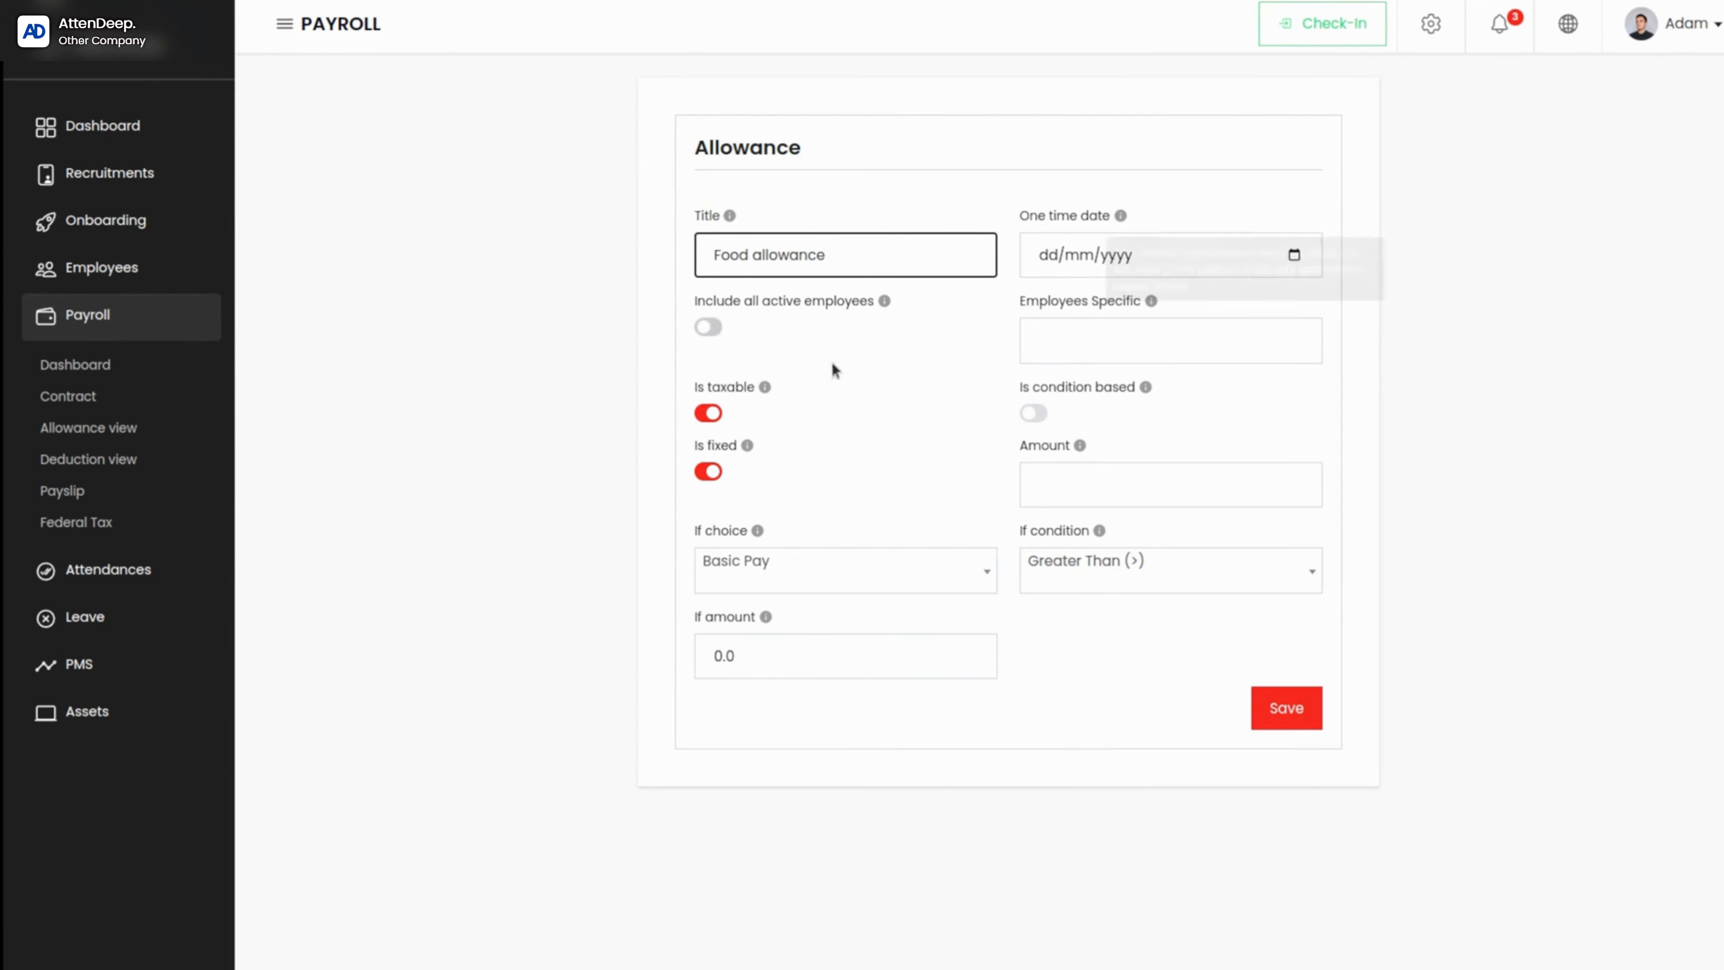
{"action": "mouse_move", "coordinate": [1118, 227]}
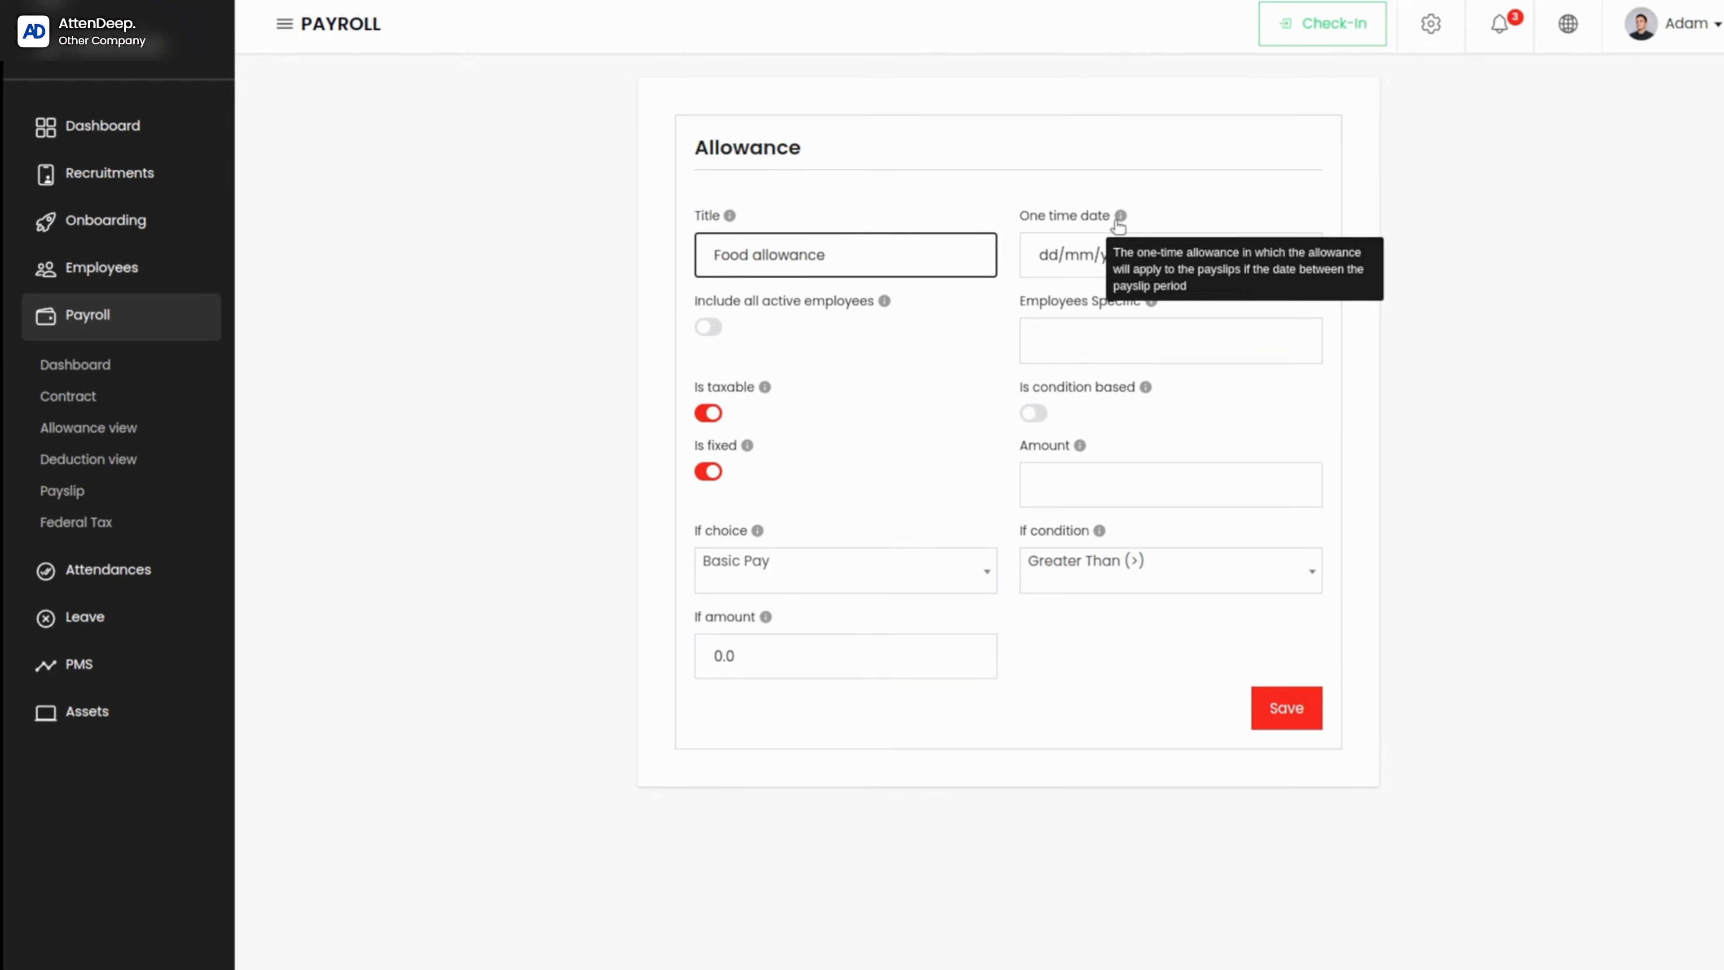
{"action": "left_click", "coordinate": [1034, 260]}
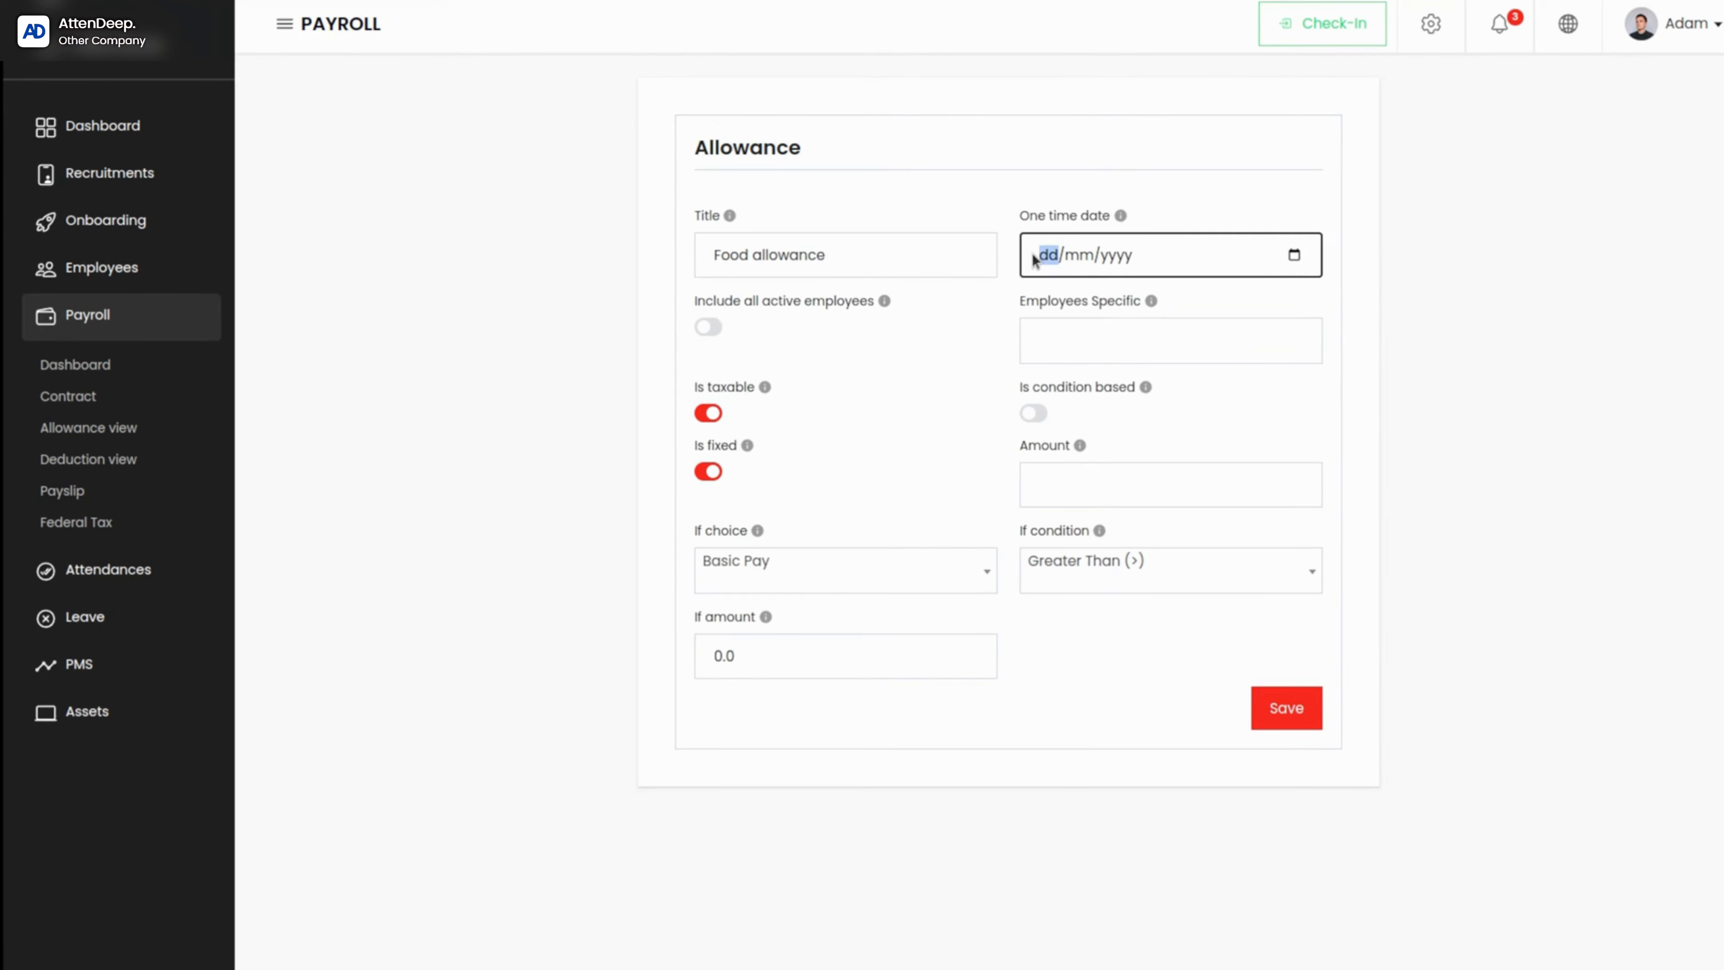
{"action": "left_click", "coordinate": [1294, 256]}
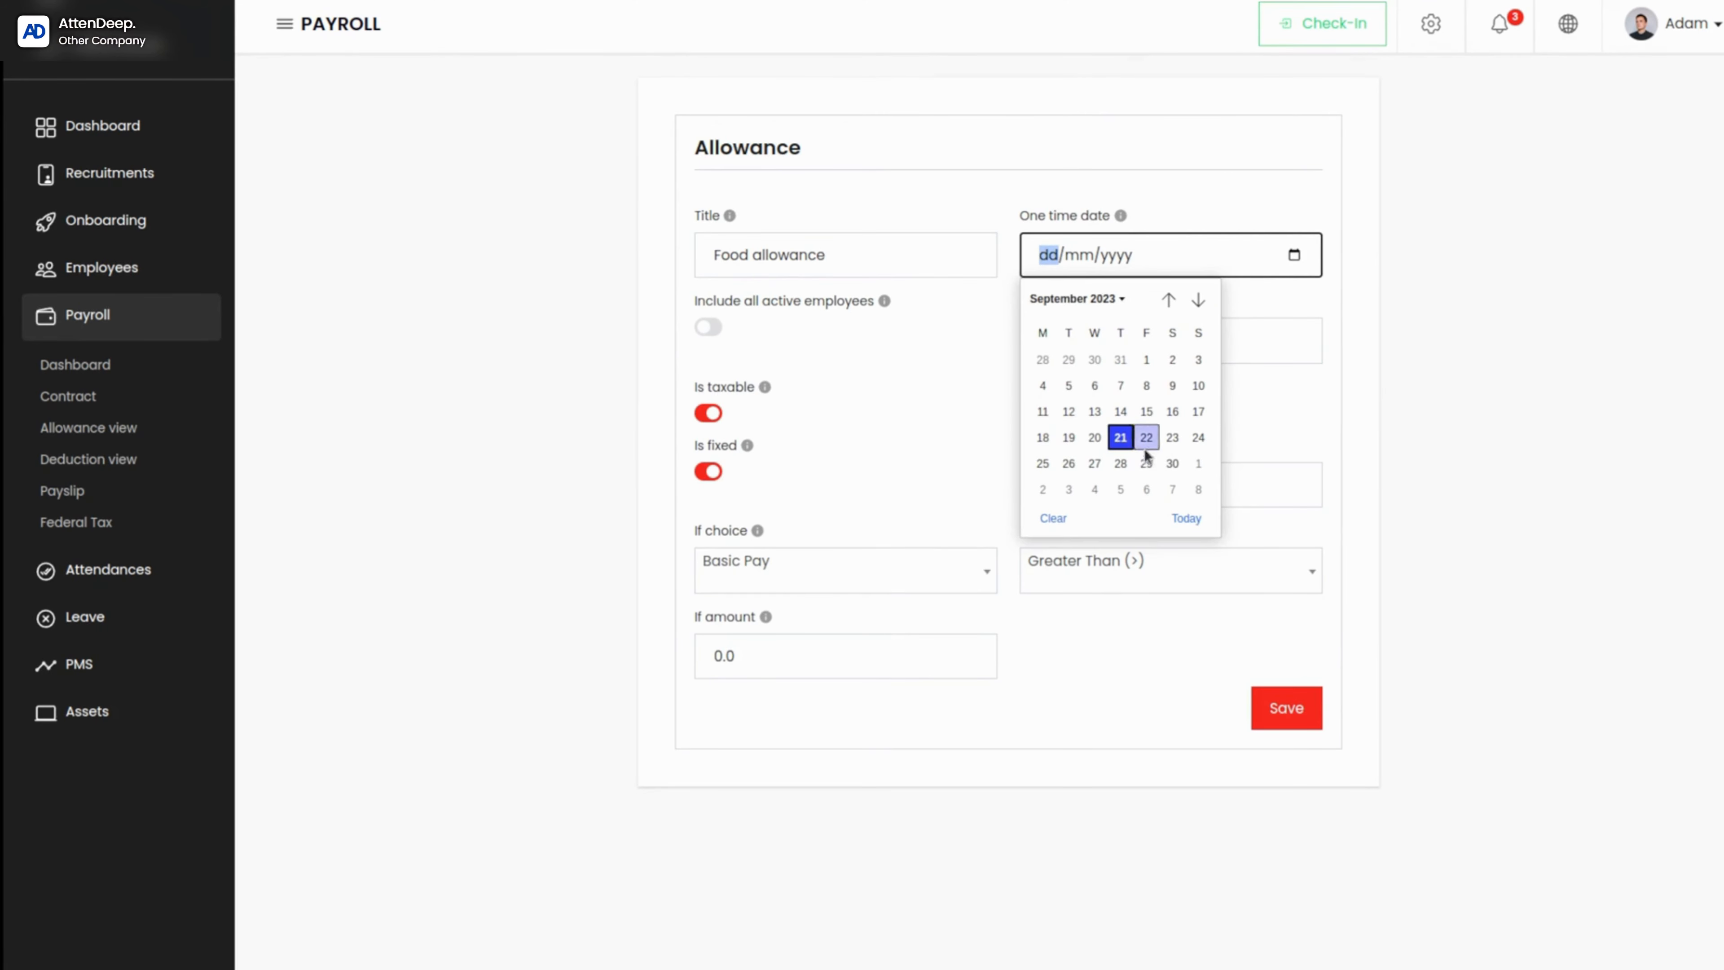
{"action": "left_click", "coordinate": [1171, 462]}
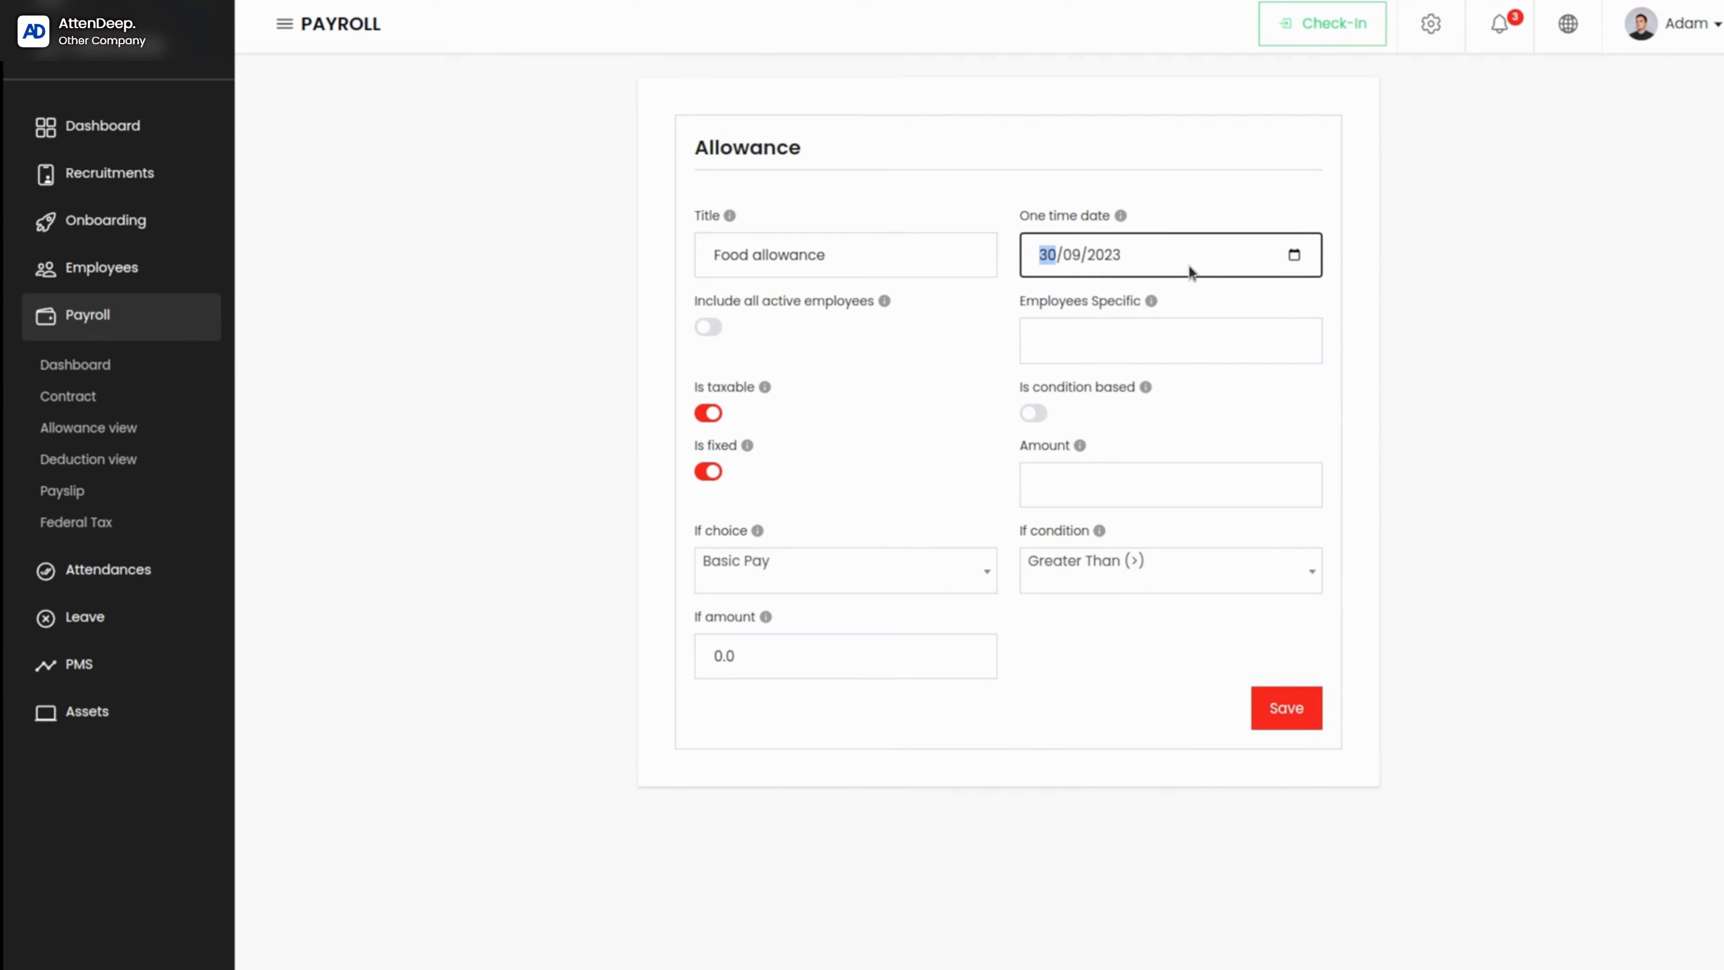
Step: Try assigning the allowance to two specific employees, and remove both from the selection
{"action": "left_click", "coordinate": [1059, 322]}
{"action": "left_click", "coordinate": [1051, 388]}
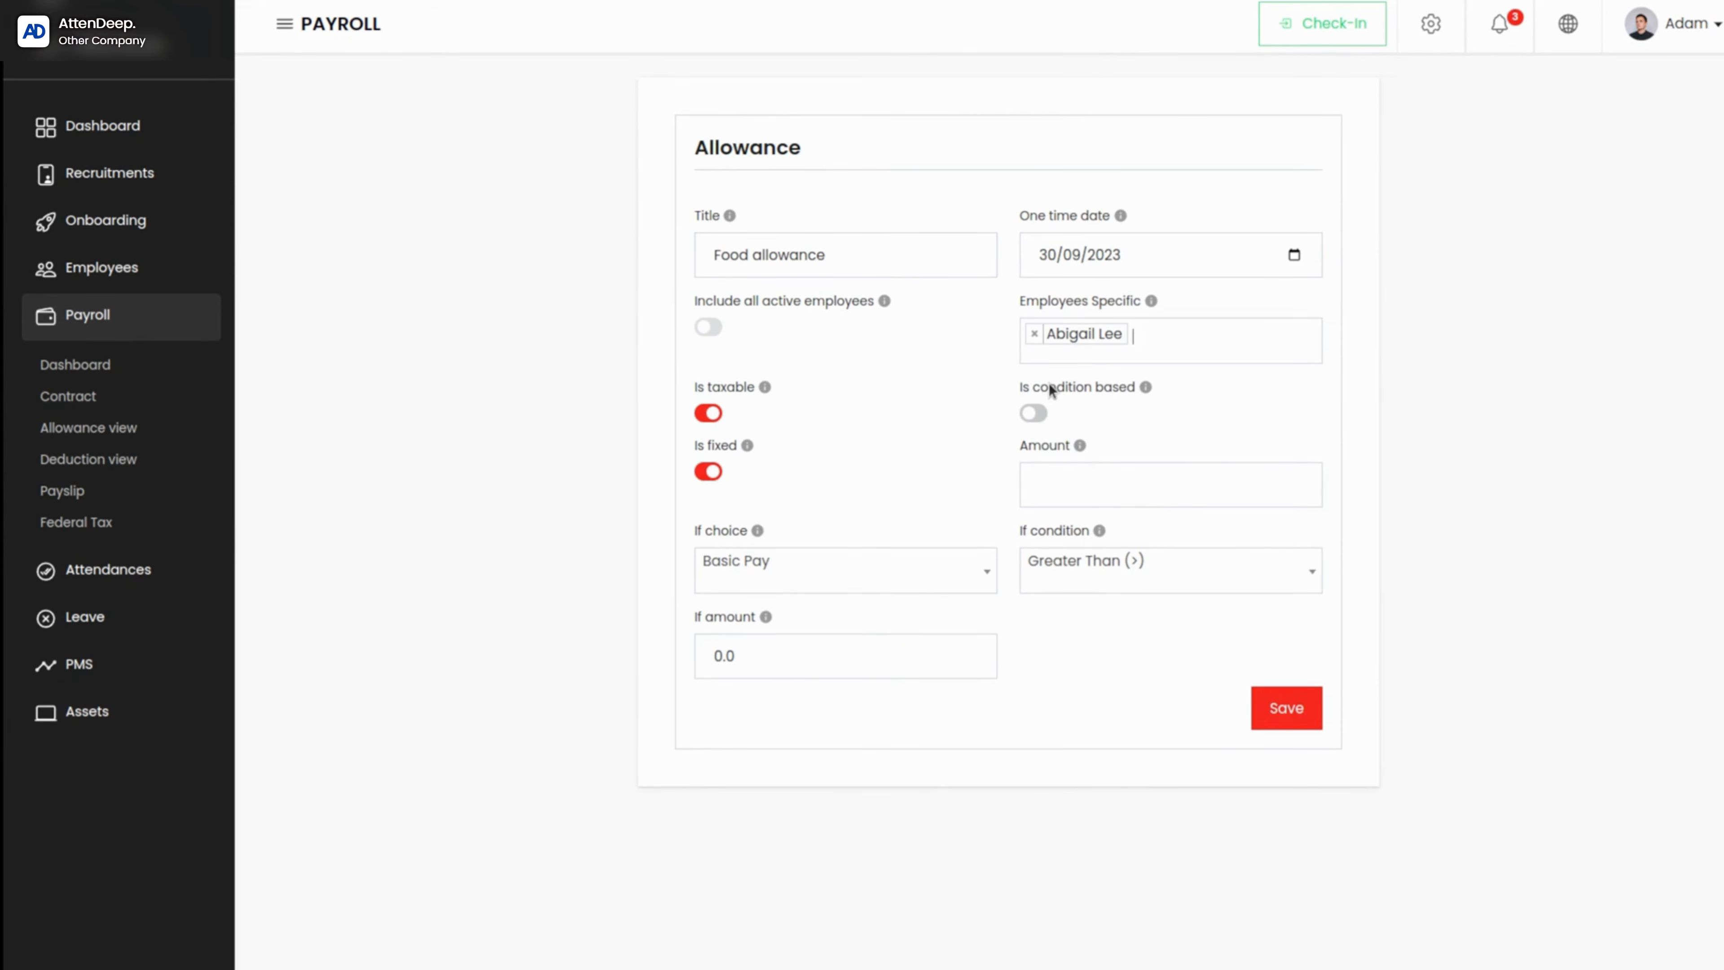
{"action": "left_click", "coordinate": [1147, 337]}
{"action": "left_click", "coordinate": [1130, 442]}
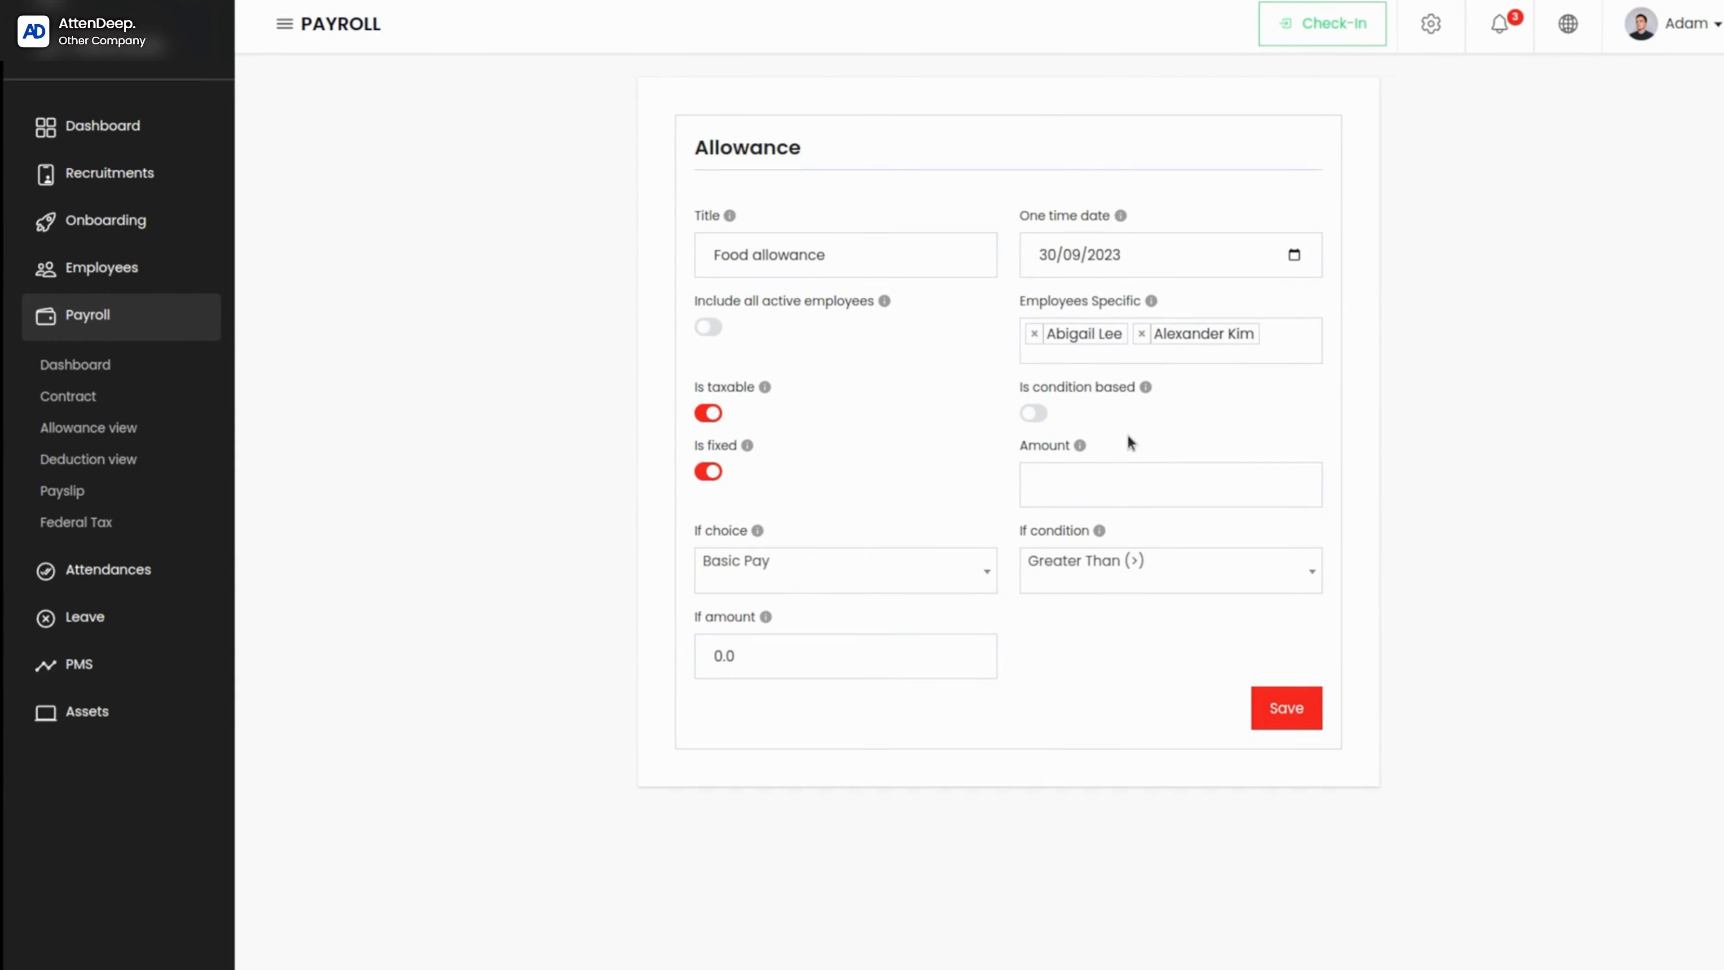
{"action": "left_click", "coordinate": [1141, 334]}
{"action": "left_click", "coordinate": [1033, 334]}
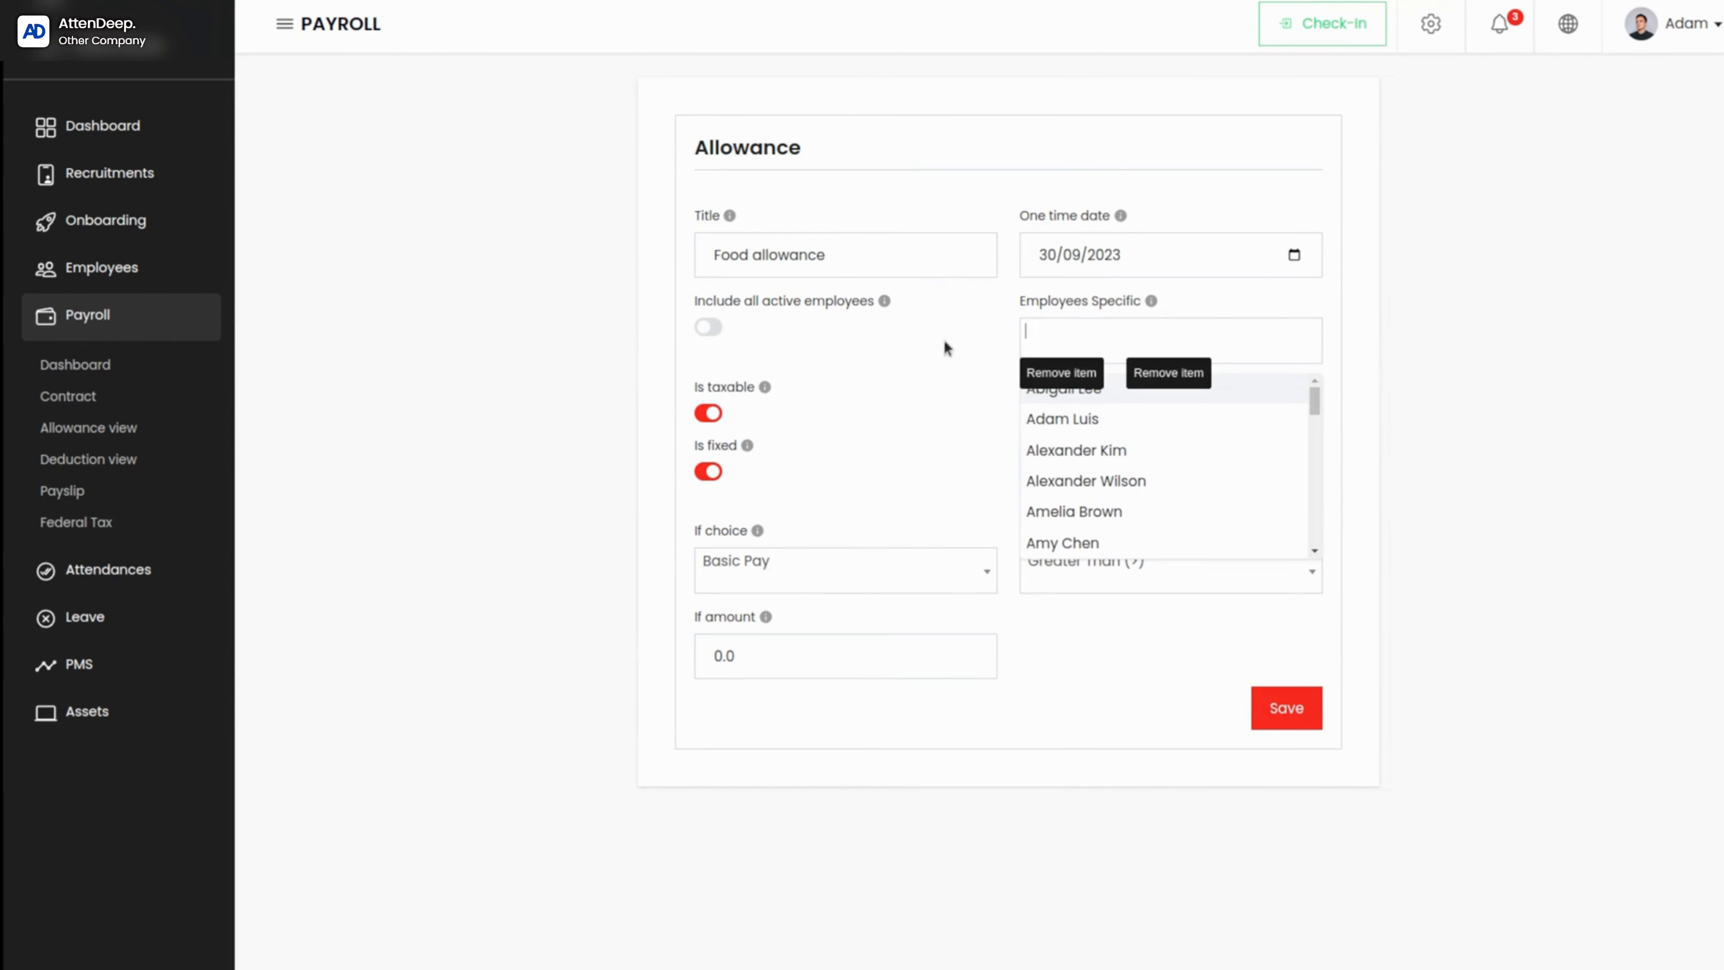
{"action": "left_click", "coordinate": [975, 370]}
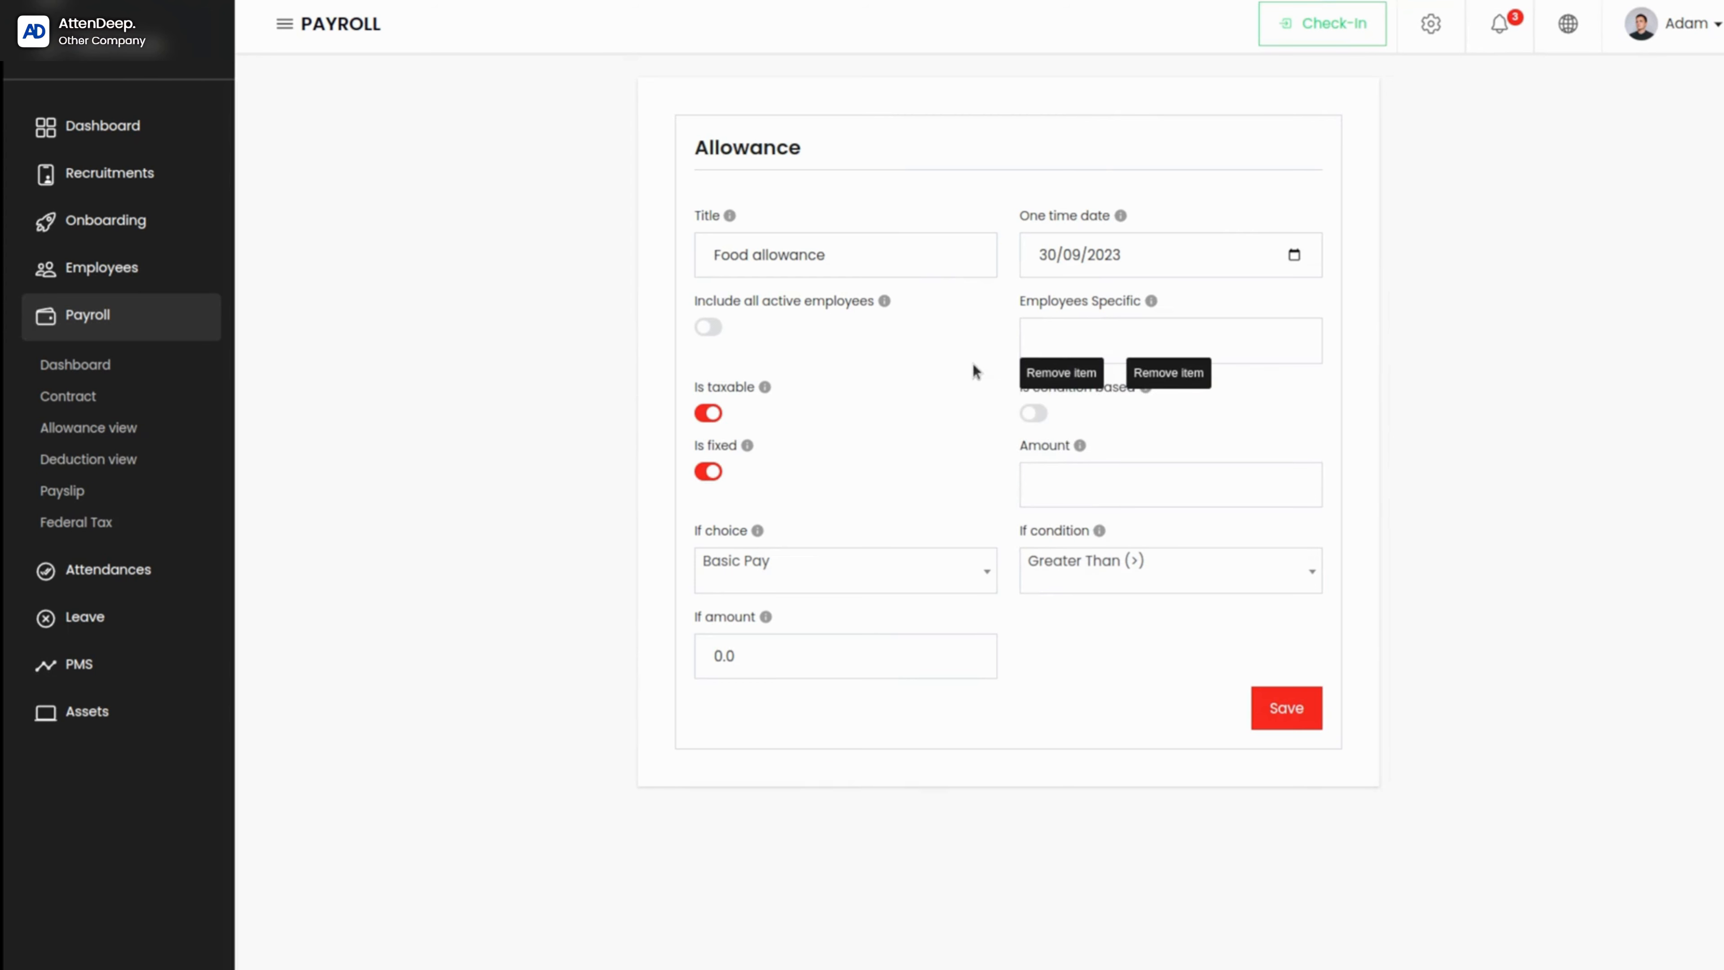
Step: Include all active employees in the allowance, and try excluding one employee before clearing the exclusion
{"action": "left_click", "coordinate": [706, 328]}
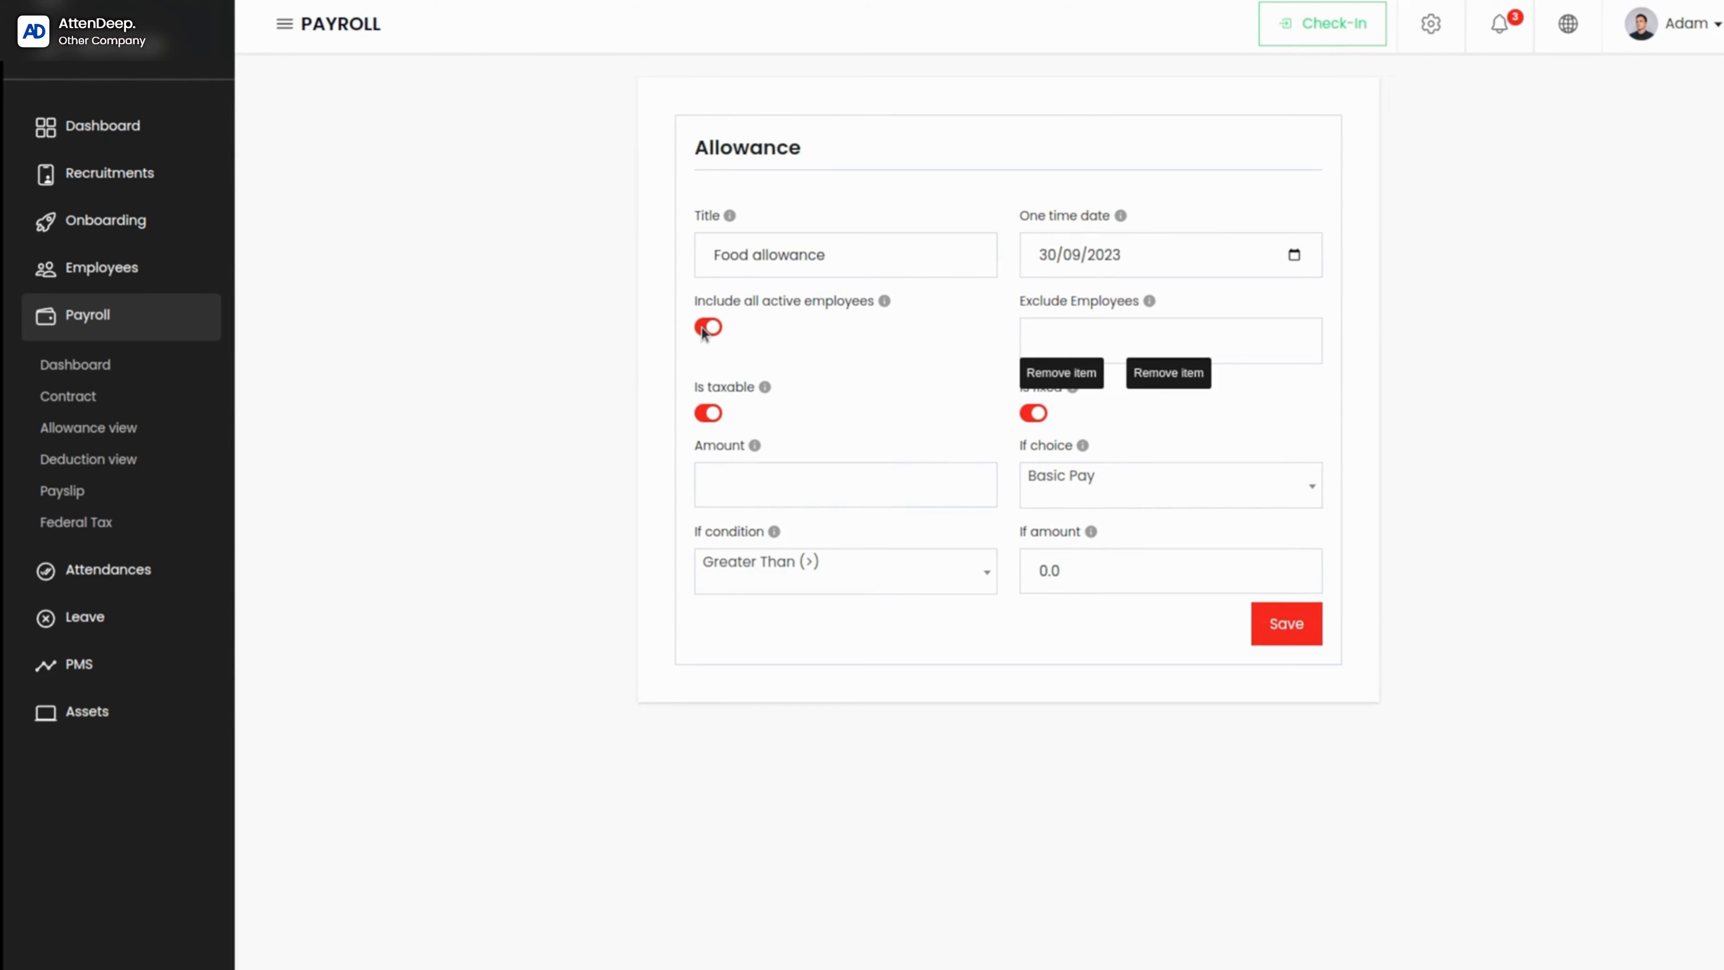
{"action": "left_click", "coordinate": [1222, 327]}
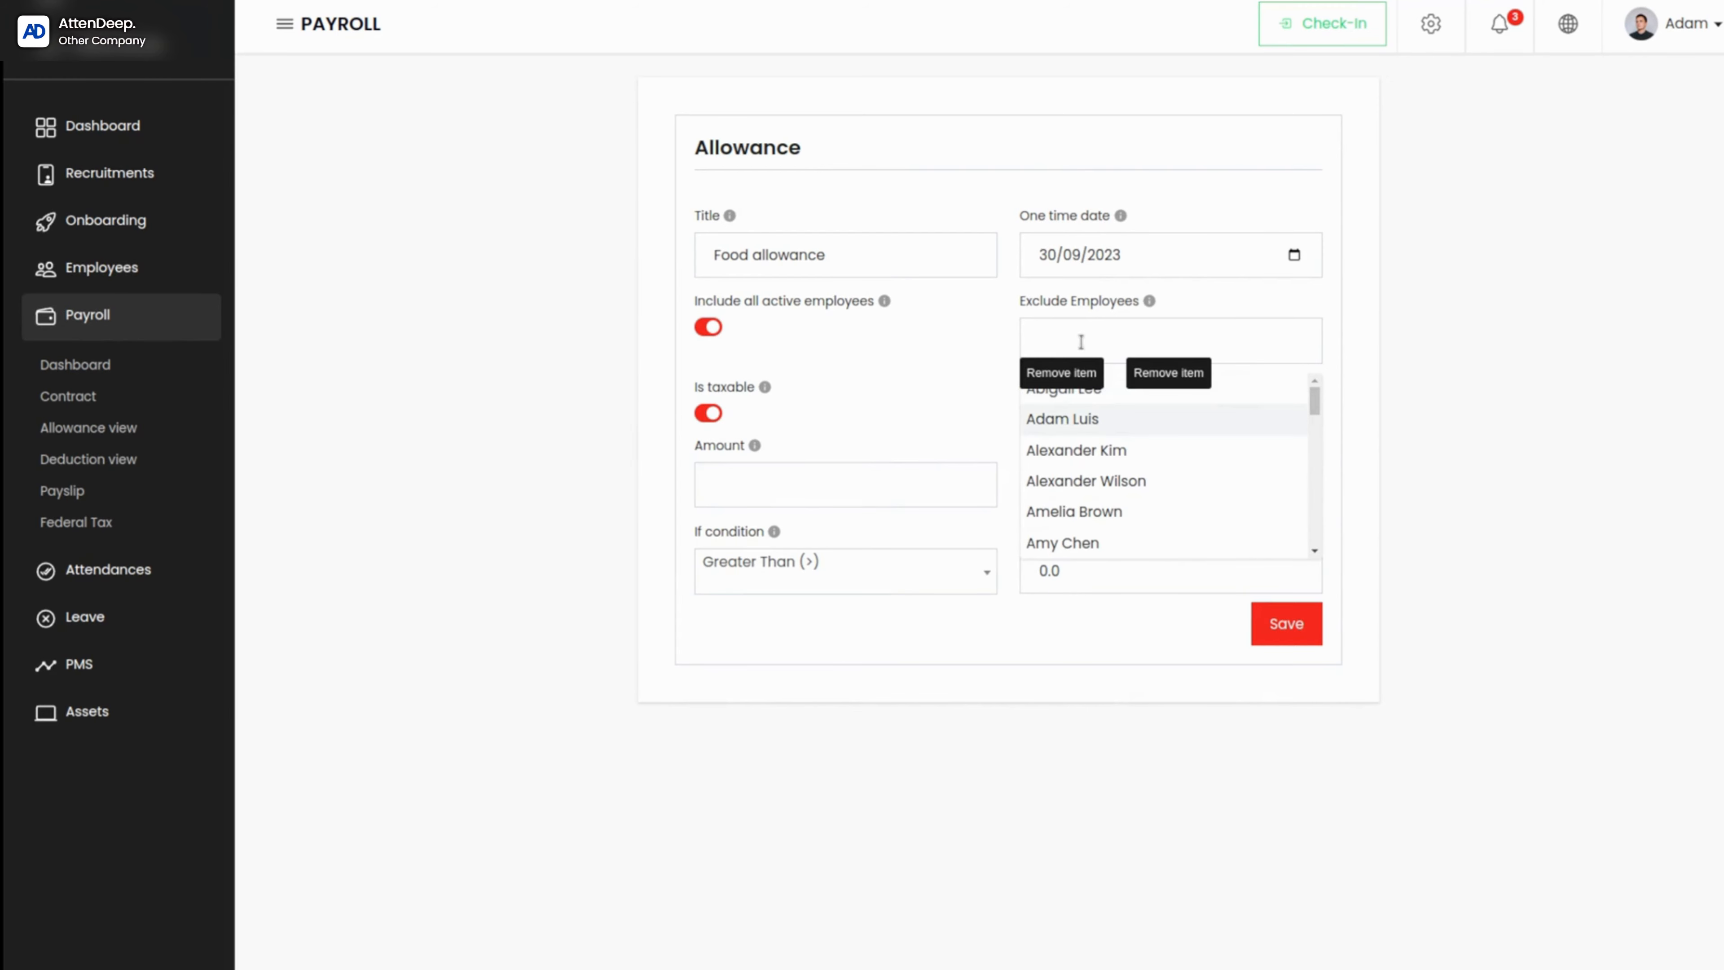
{"action": "left_click", "coordinate": [1137, 461]}
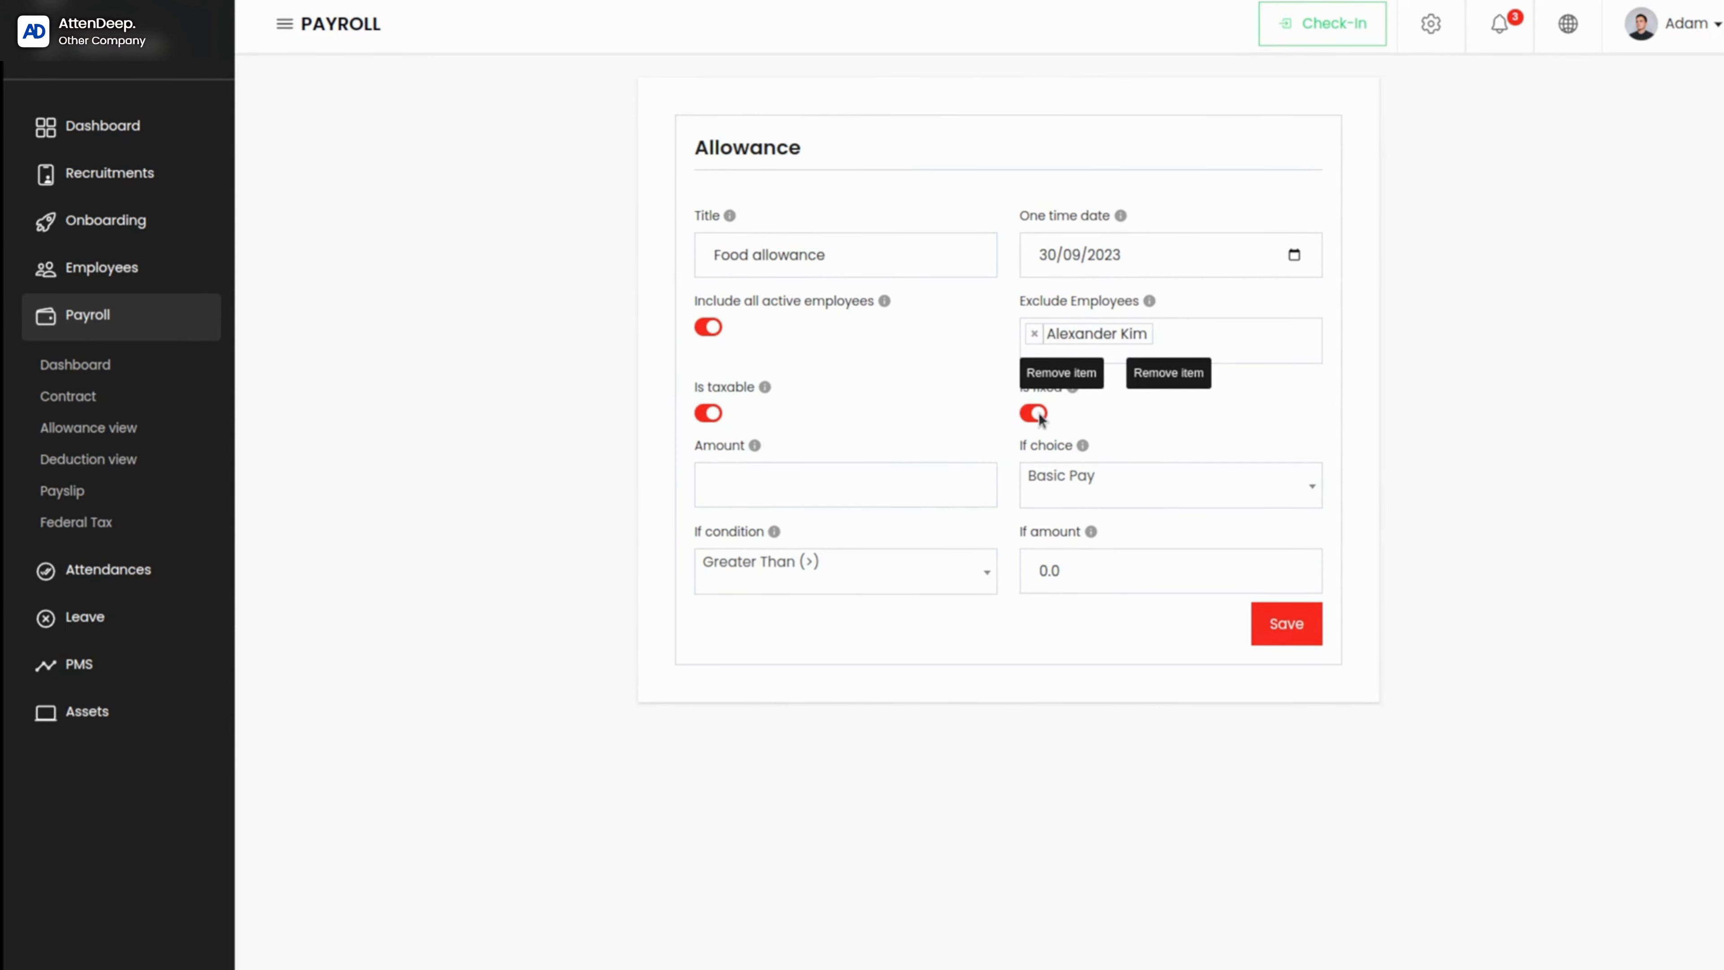
{"action": "left_click", "coordinate": [1035, 333]}
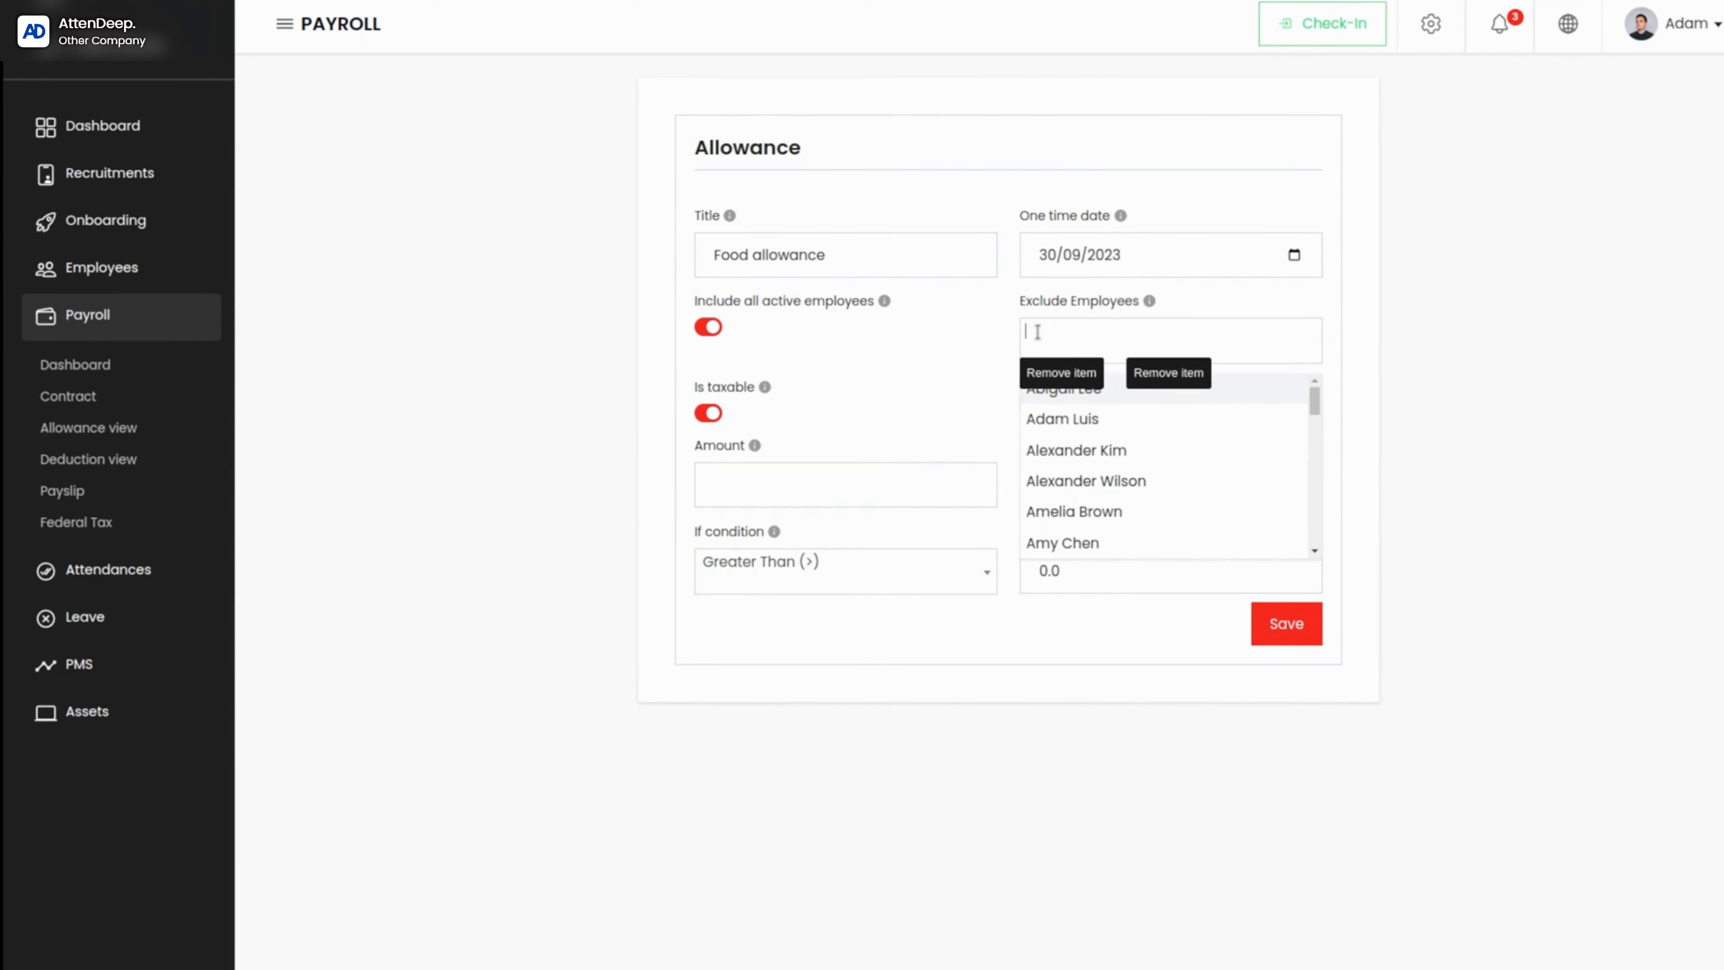
{"action": "left_click", "coordinate": [937, 401]}
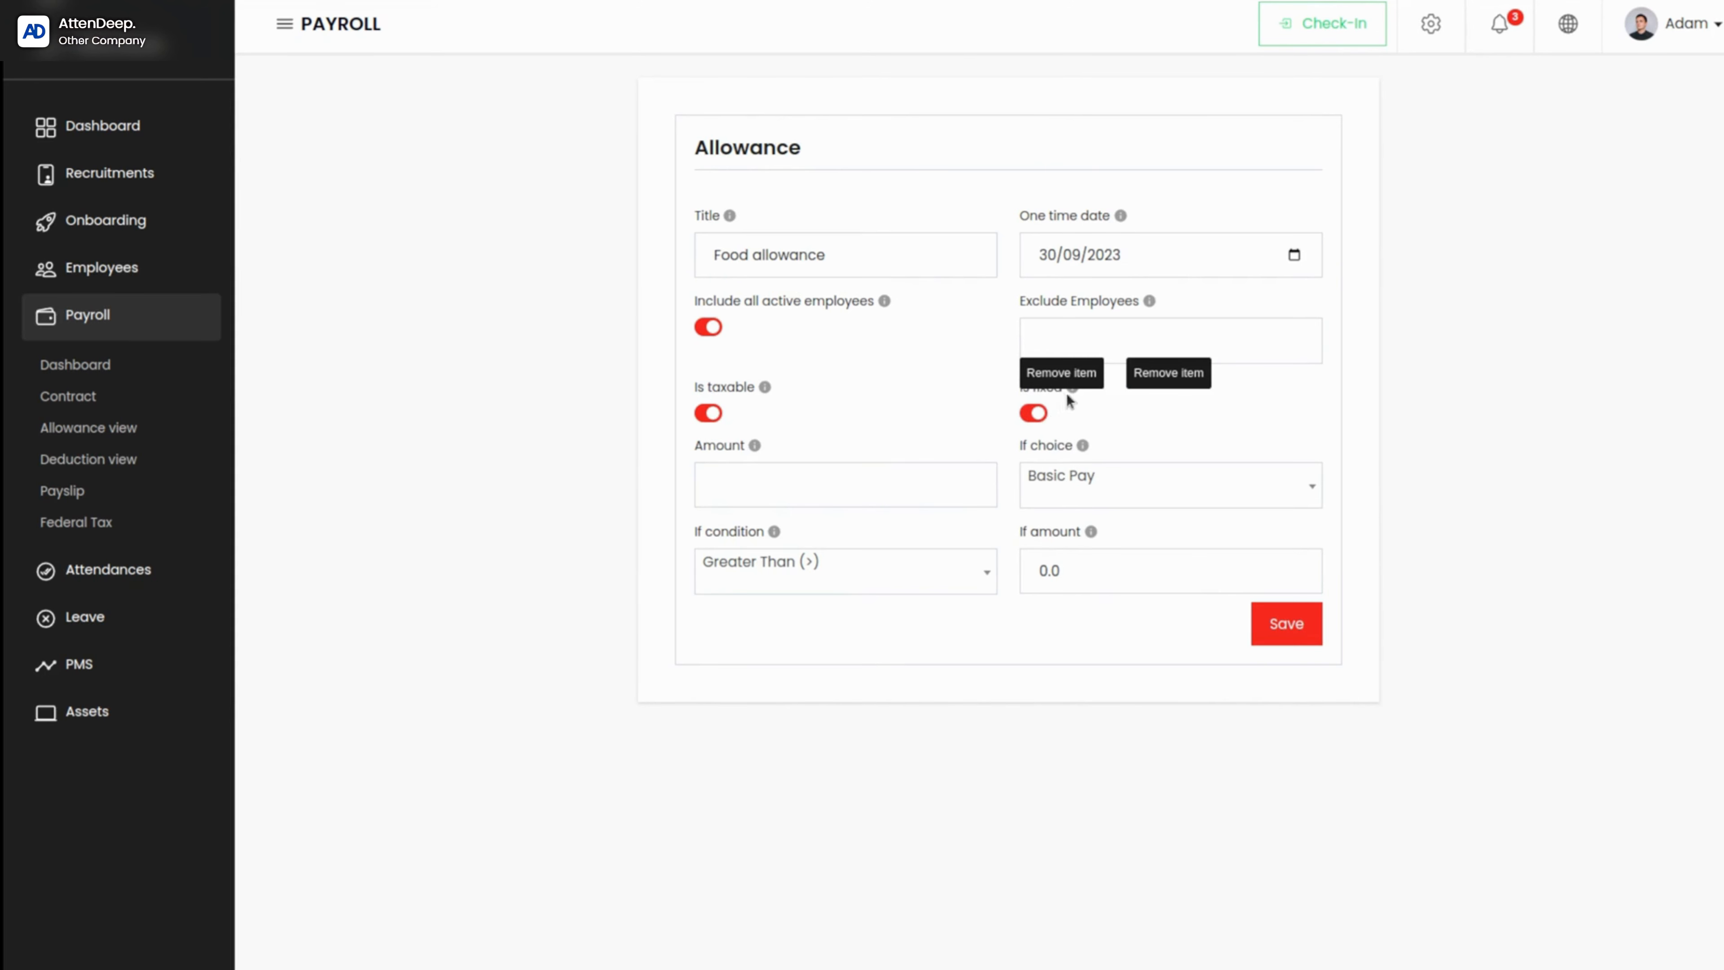
Step: Review the fixed and taxable options, set the allowance amount to 5000, and select Basic Pay as its If choice
{"action": "mouse_move", "coordinate": [1071, 396]}
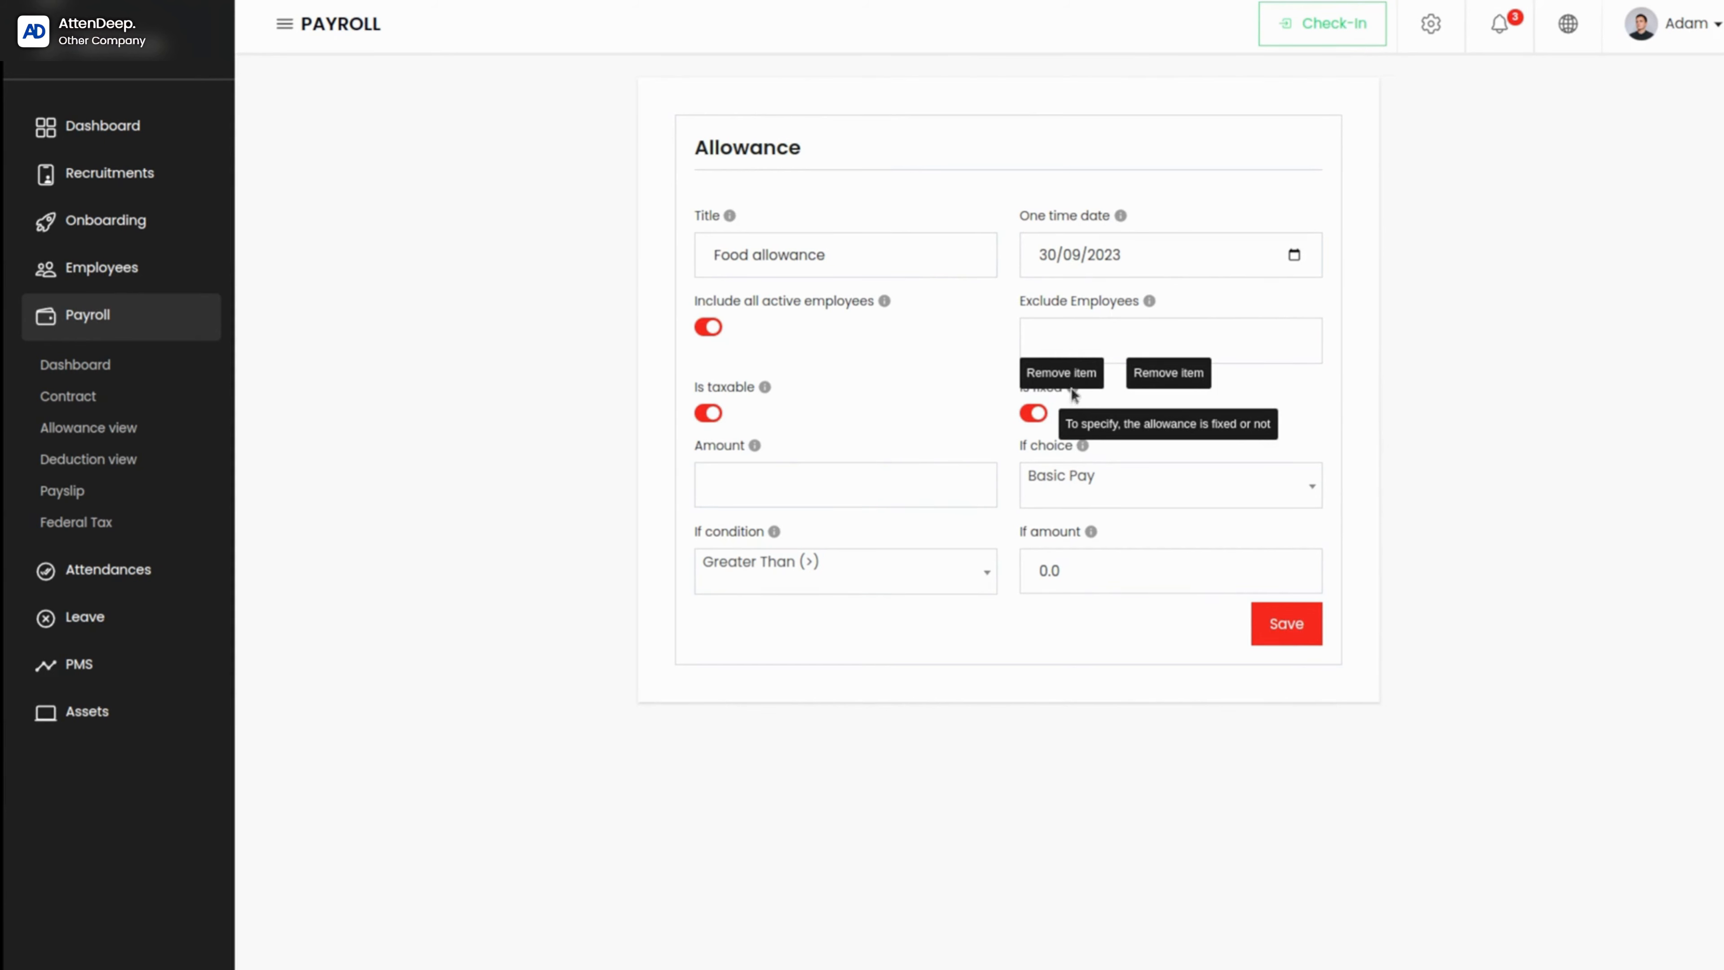
{"action": "left_click", "coordinate": [1026, 411]}
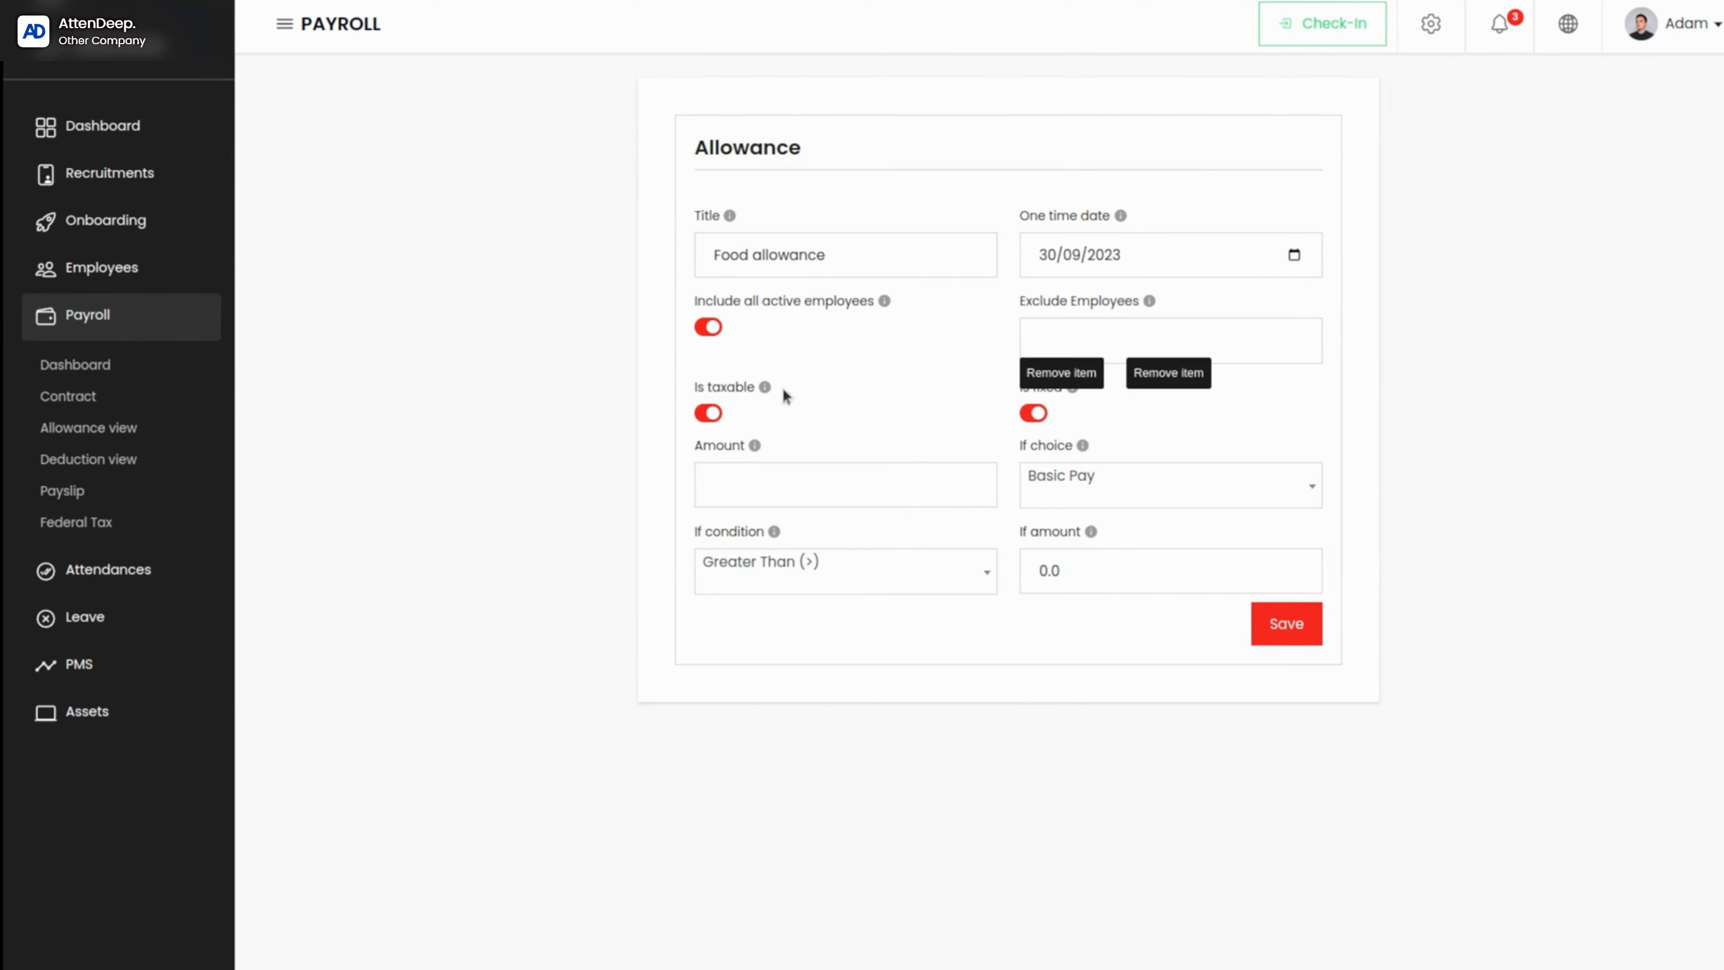
{"action": "mouse_move", "coordinate": [765, 386]}
{"action": "left_click", "coordinate": [747, 495]}
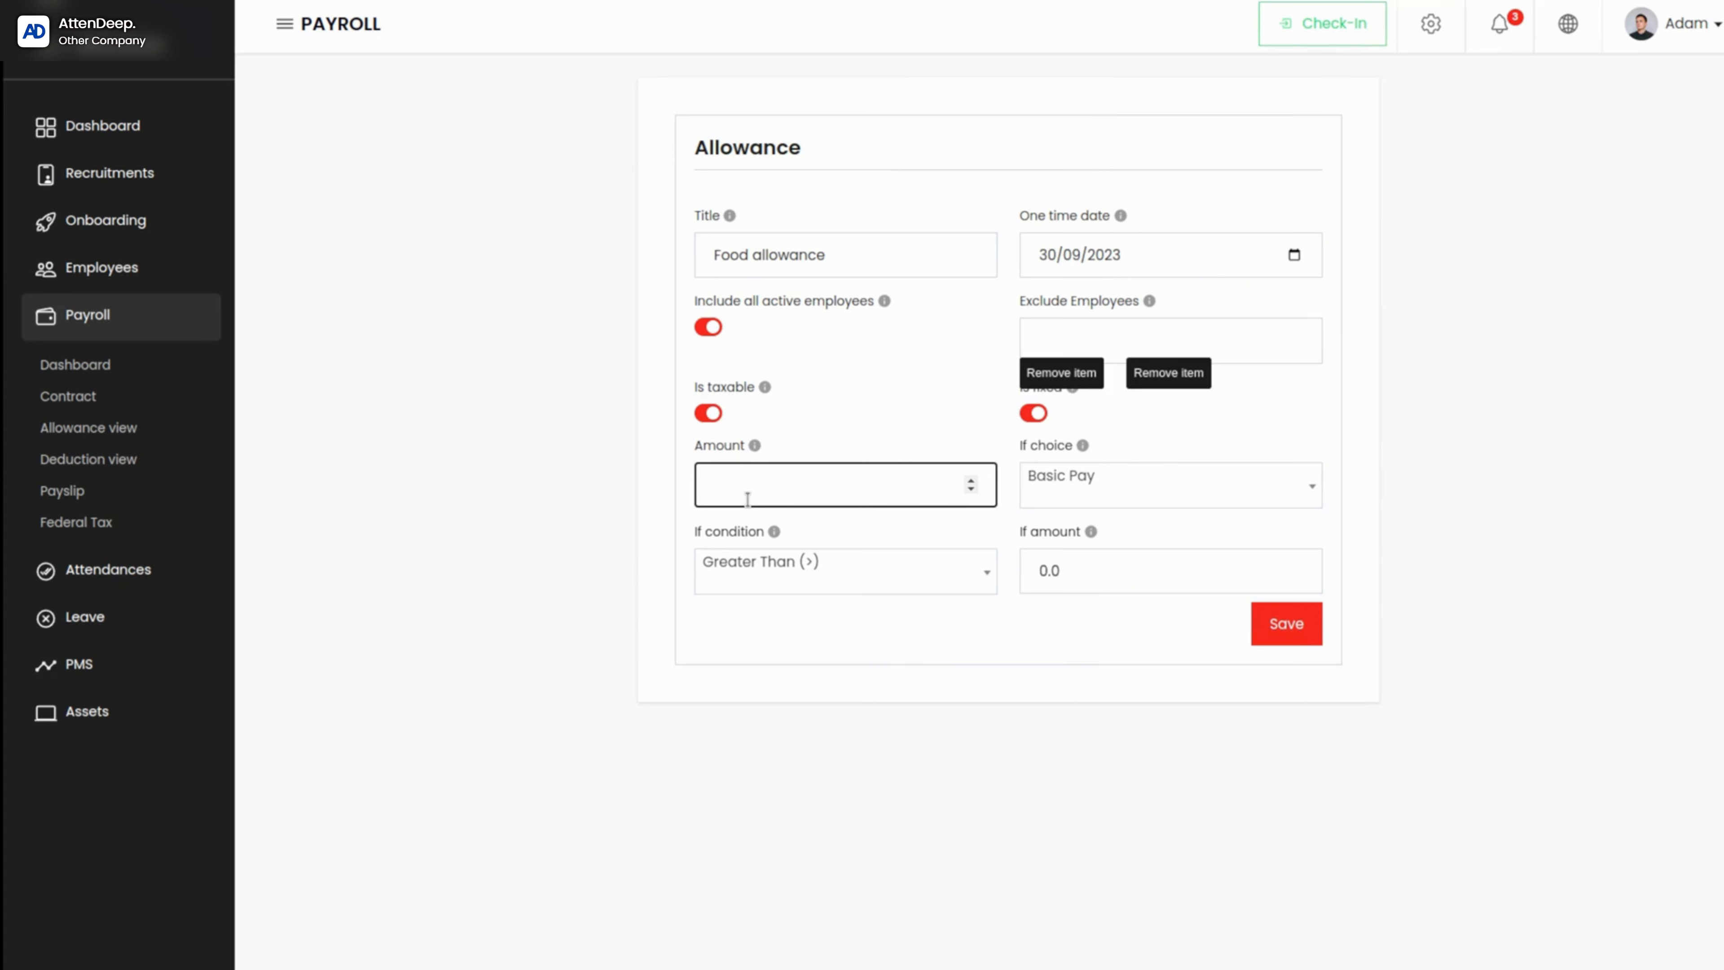
{"action": "type", "text": "5000"}
{"action": "left_click", "coordinate": [1077, 479]}
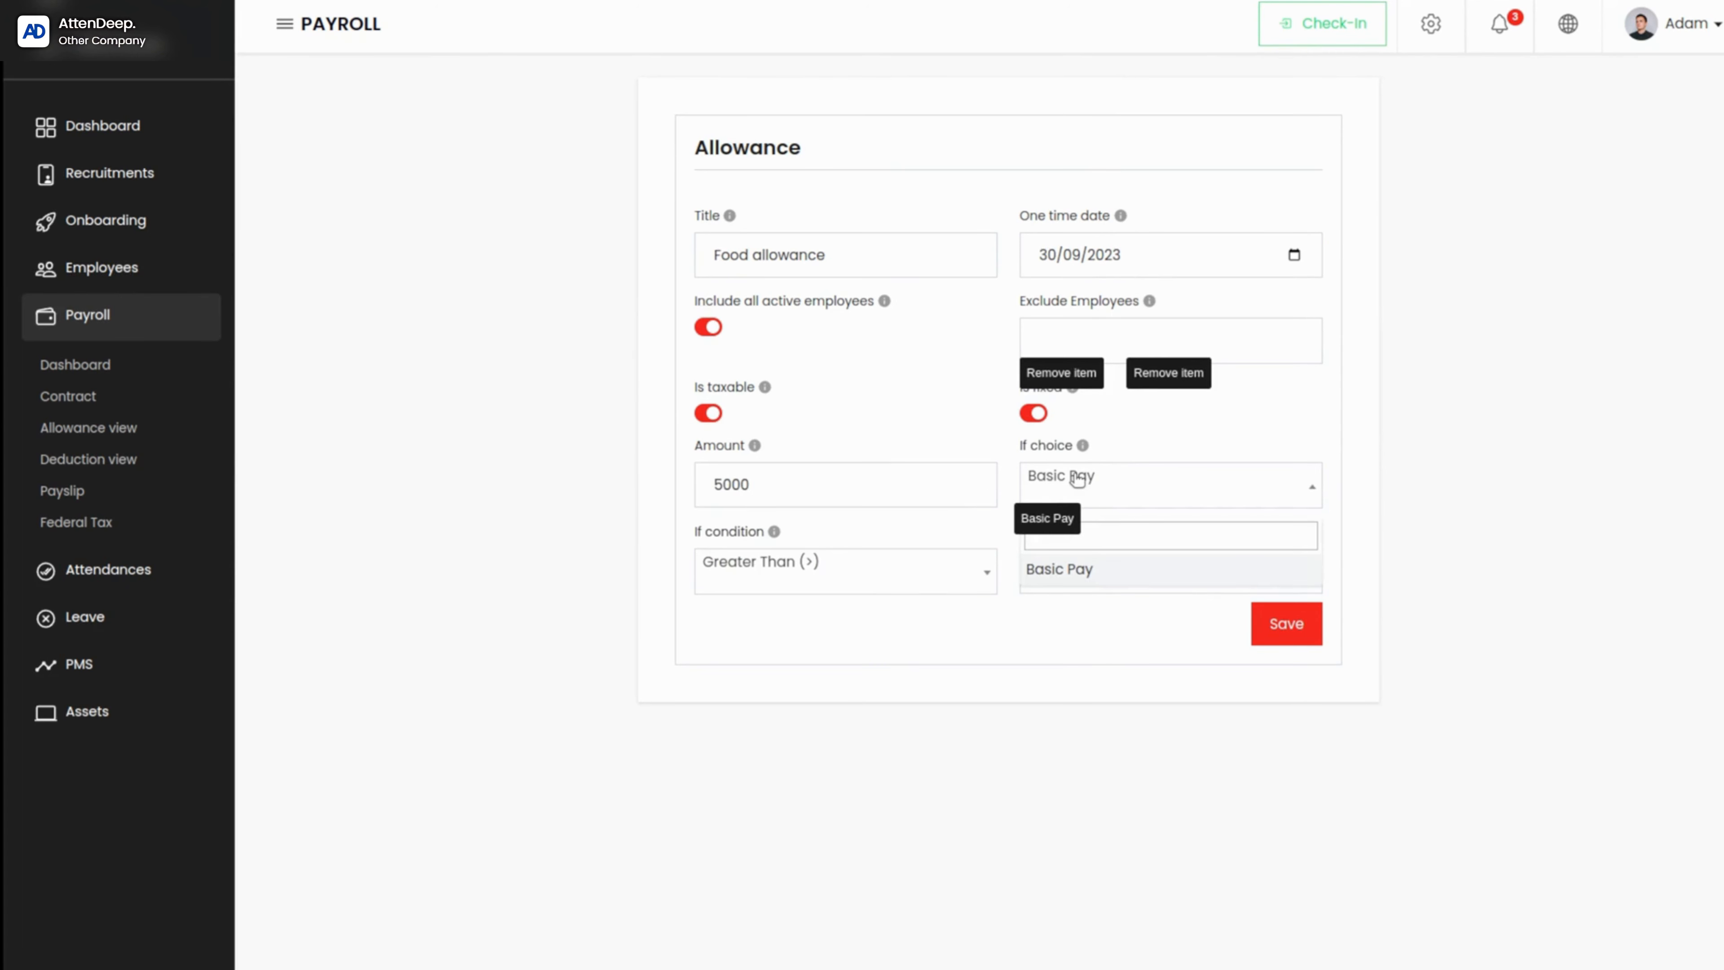
{"action": "left_click", "coordinate": [1050, 572]}
{"action": "left_click", "coordinate": [1073, 506]}
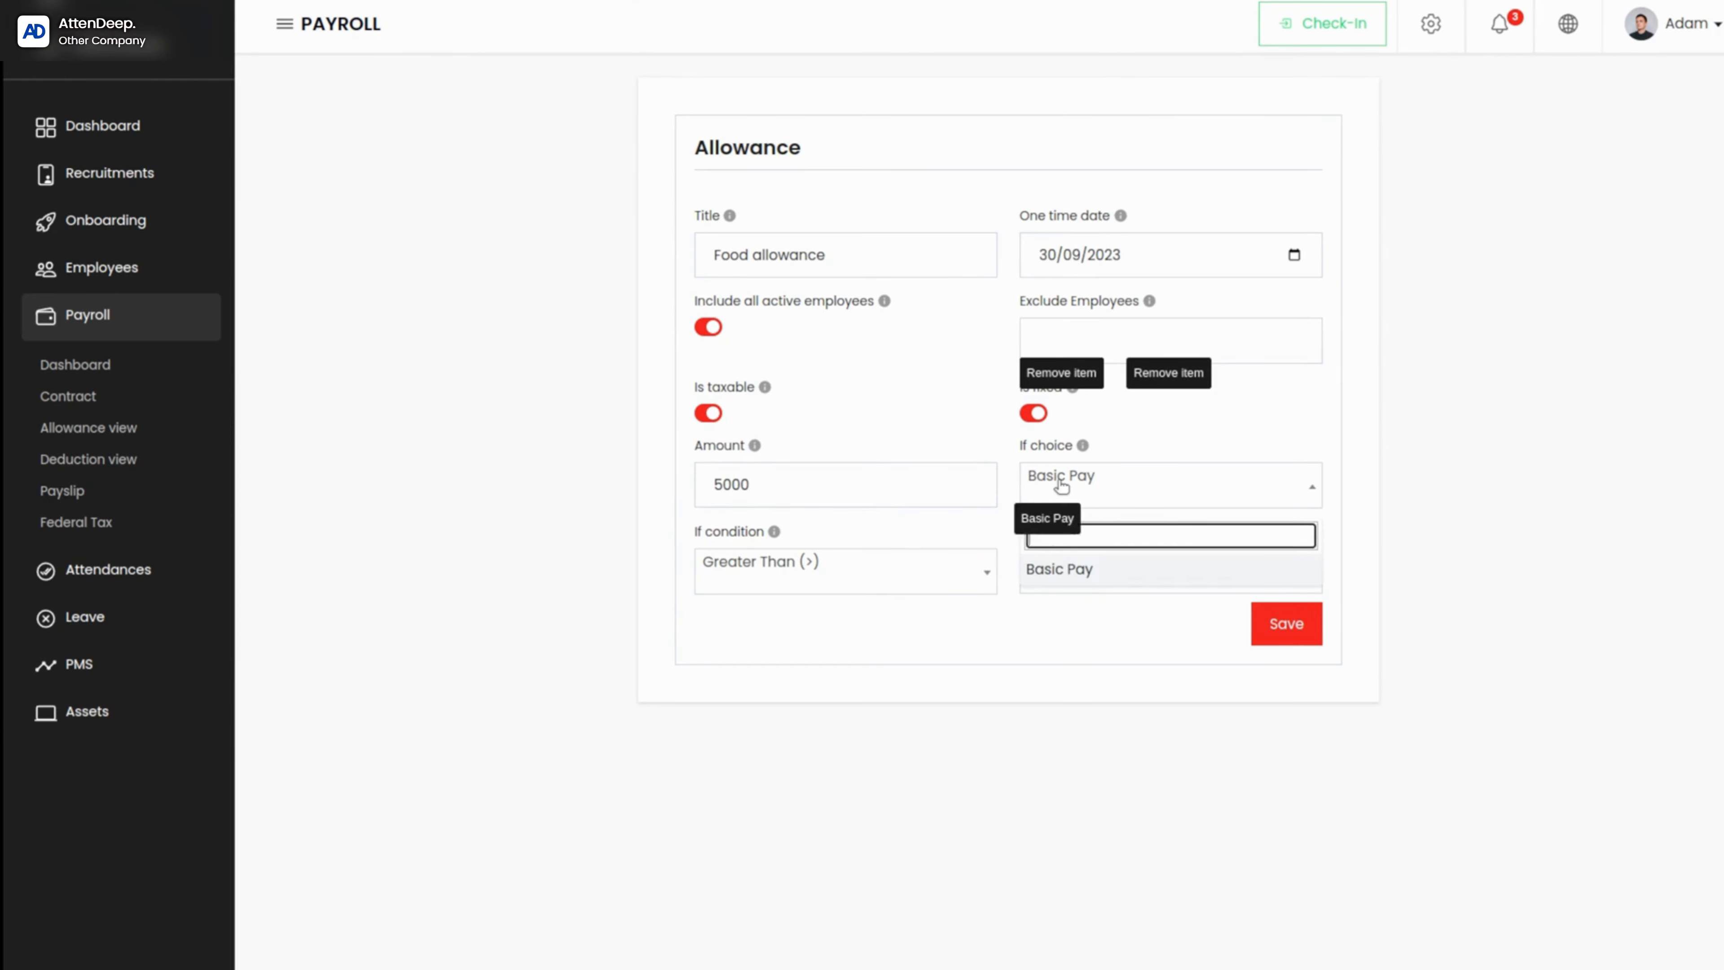
{"action": "left_click", "coordinate": [1100, 543]}
{"action": "type", "text": "10000"}
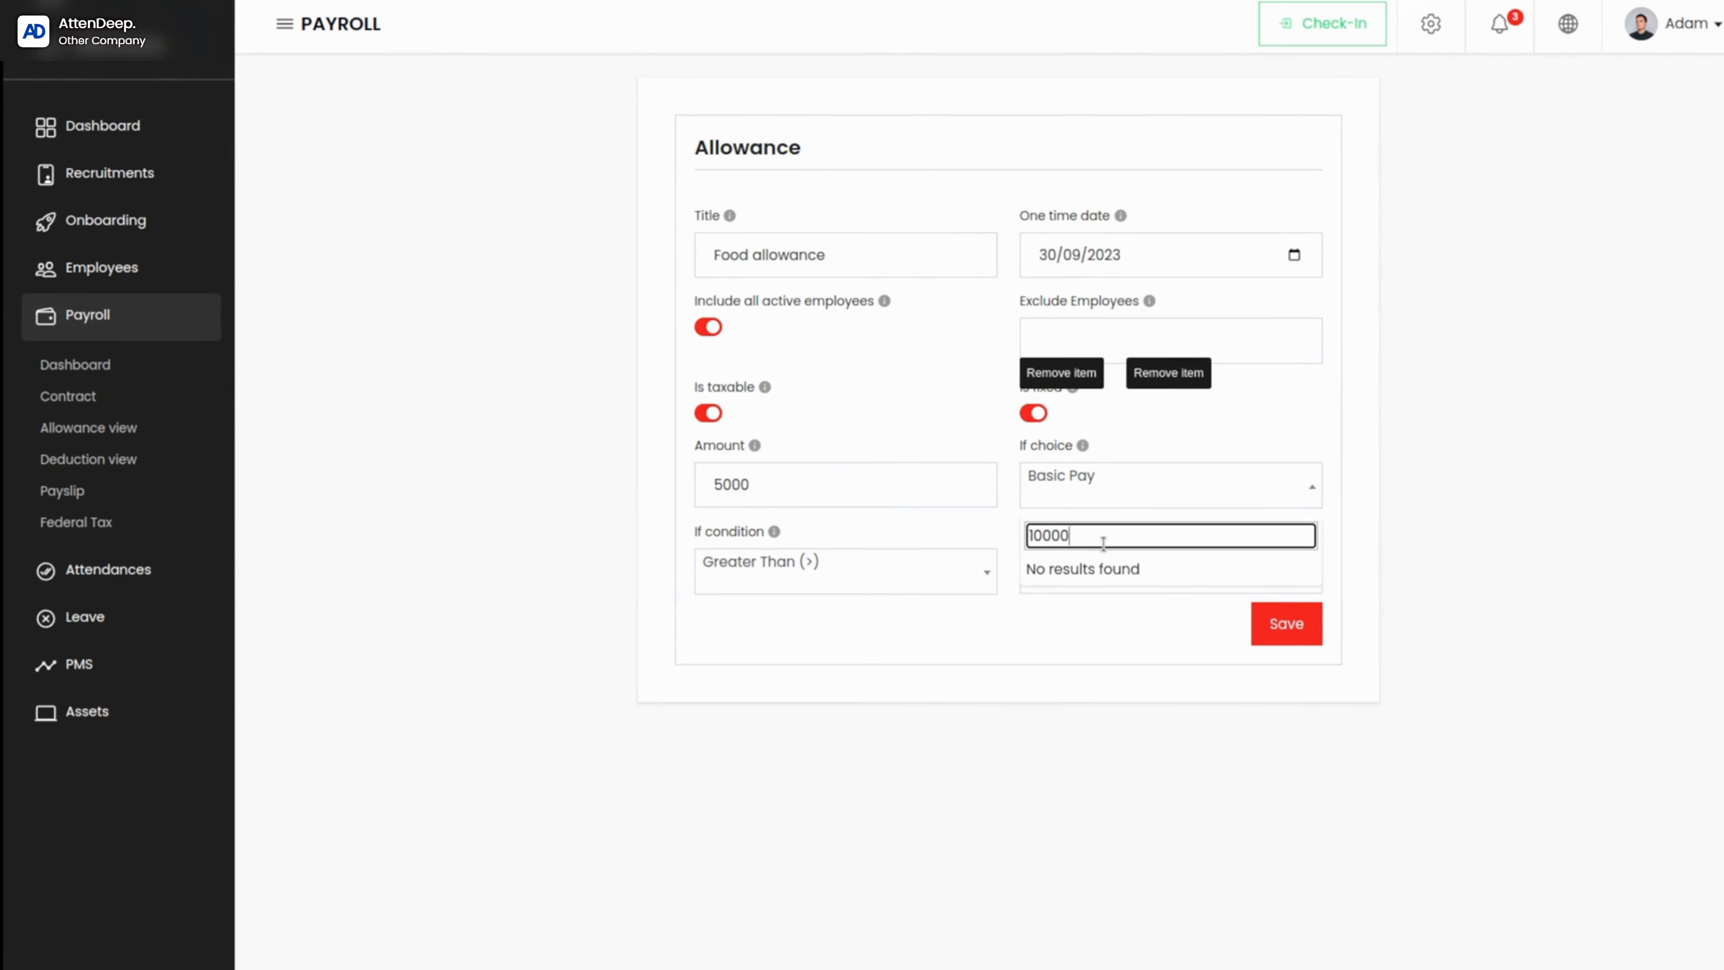
{"action": "left_click", "coordinate": [991, 445]}
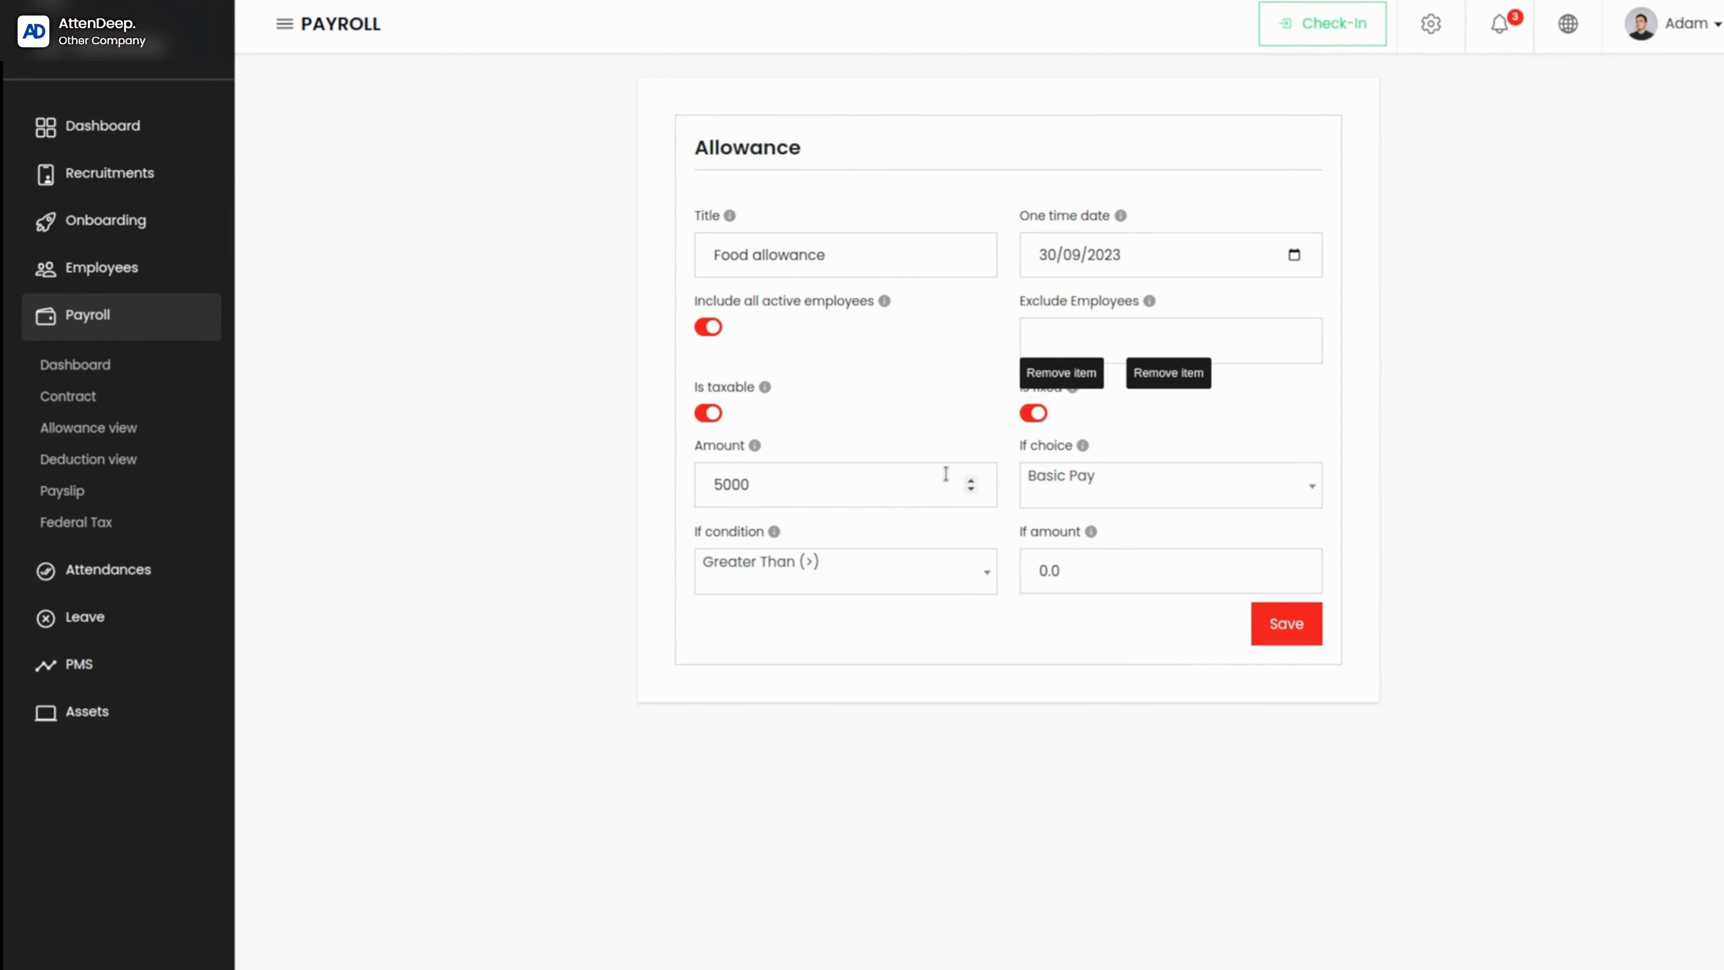
Step: Review the If condition choices, set the food allowance's If amount to 2000, and save the allowance
{"action": "left_click", "coordinate": [879, 563]}
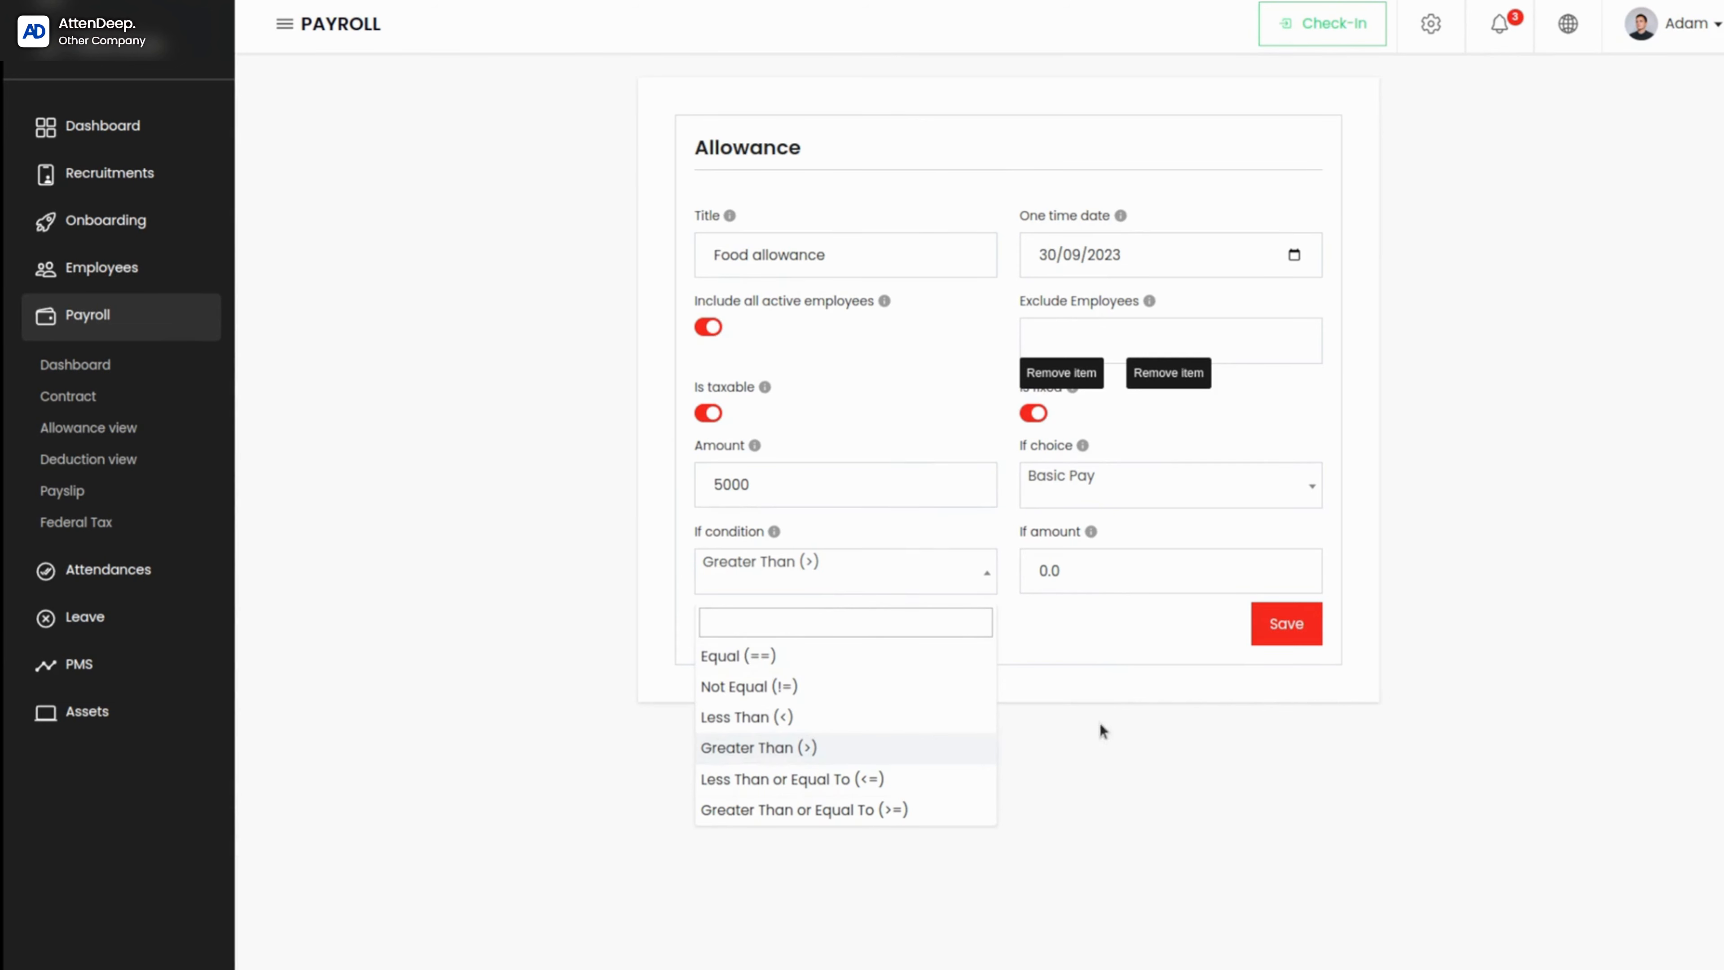
{"action": "left_click", "coordinate": [1083, 627]}
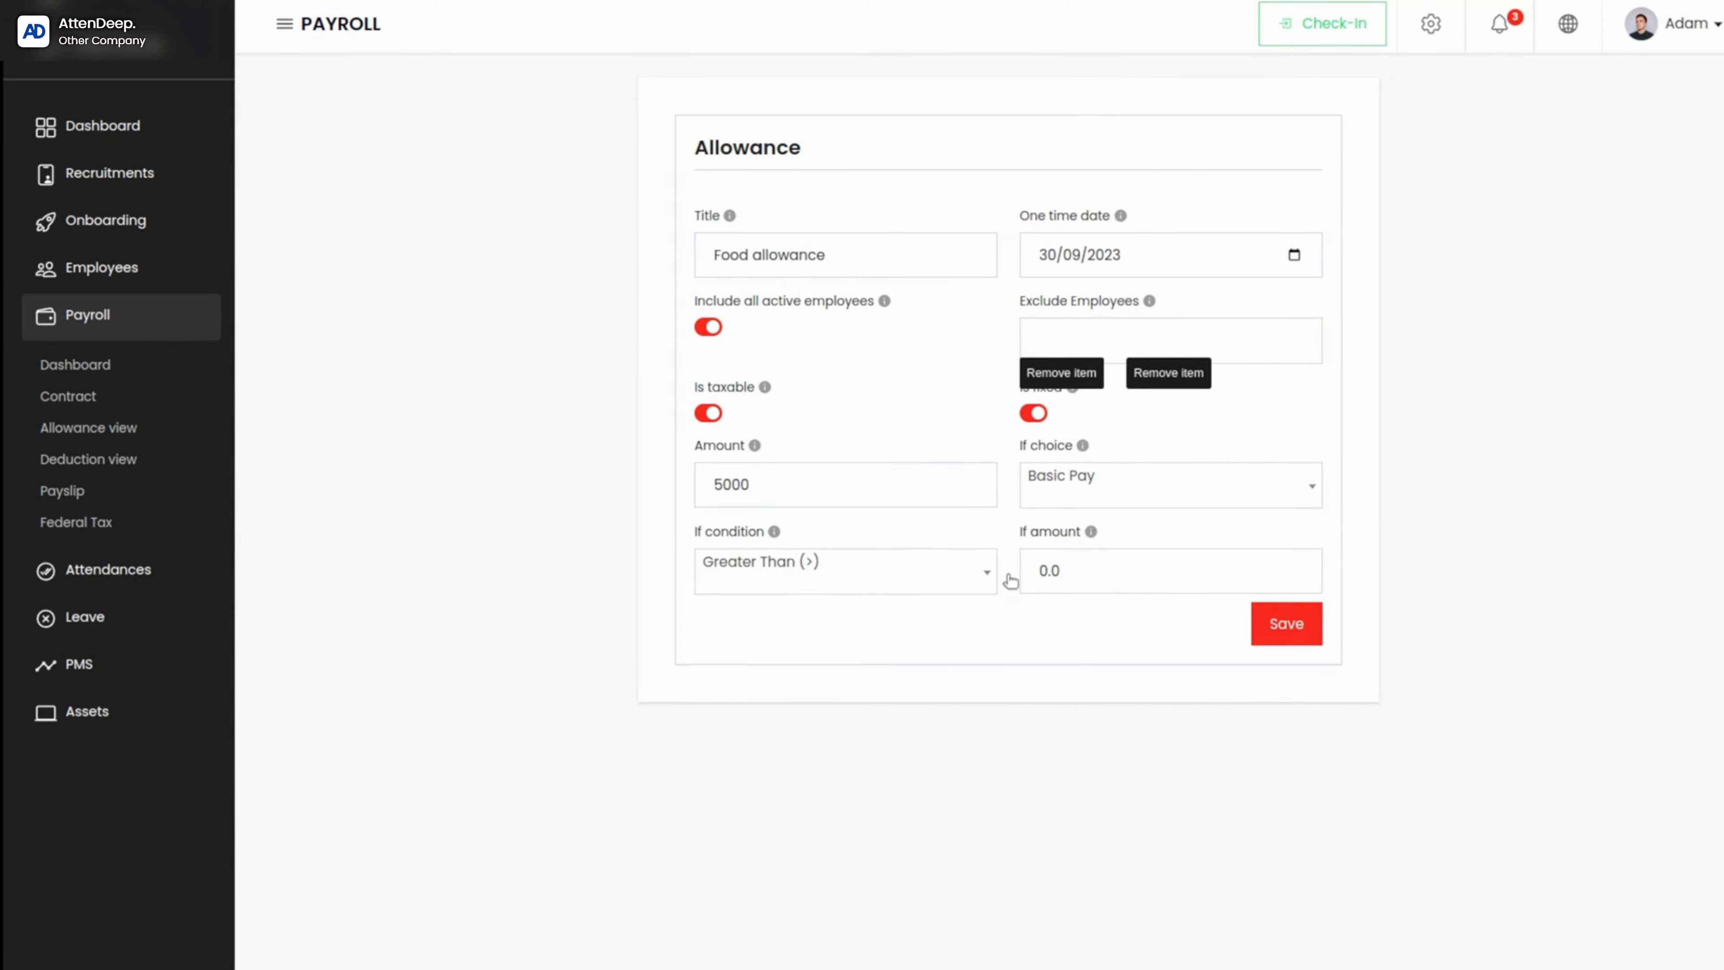
{"action": "double_click", "coordinate": [1062, 570]}
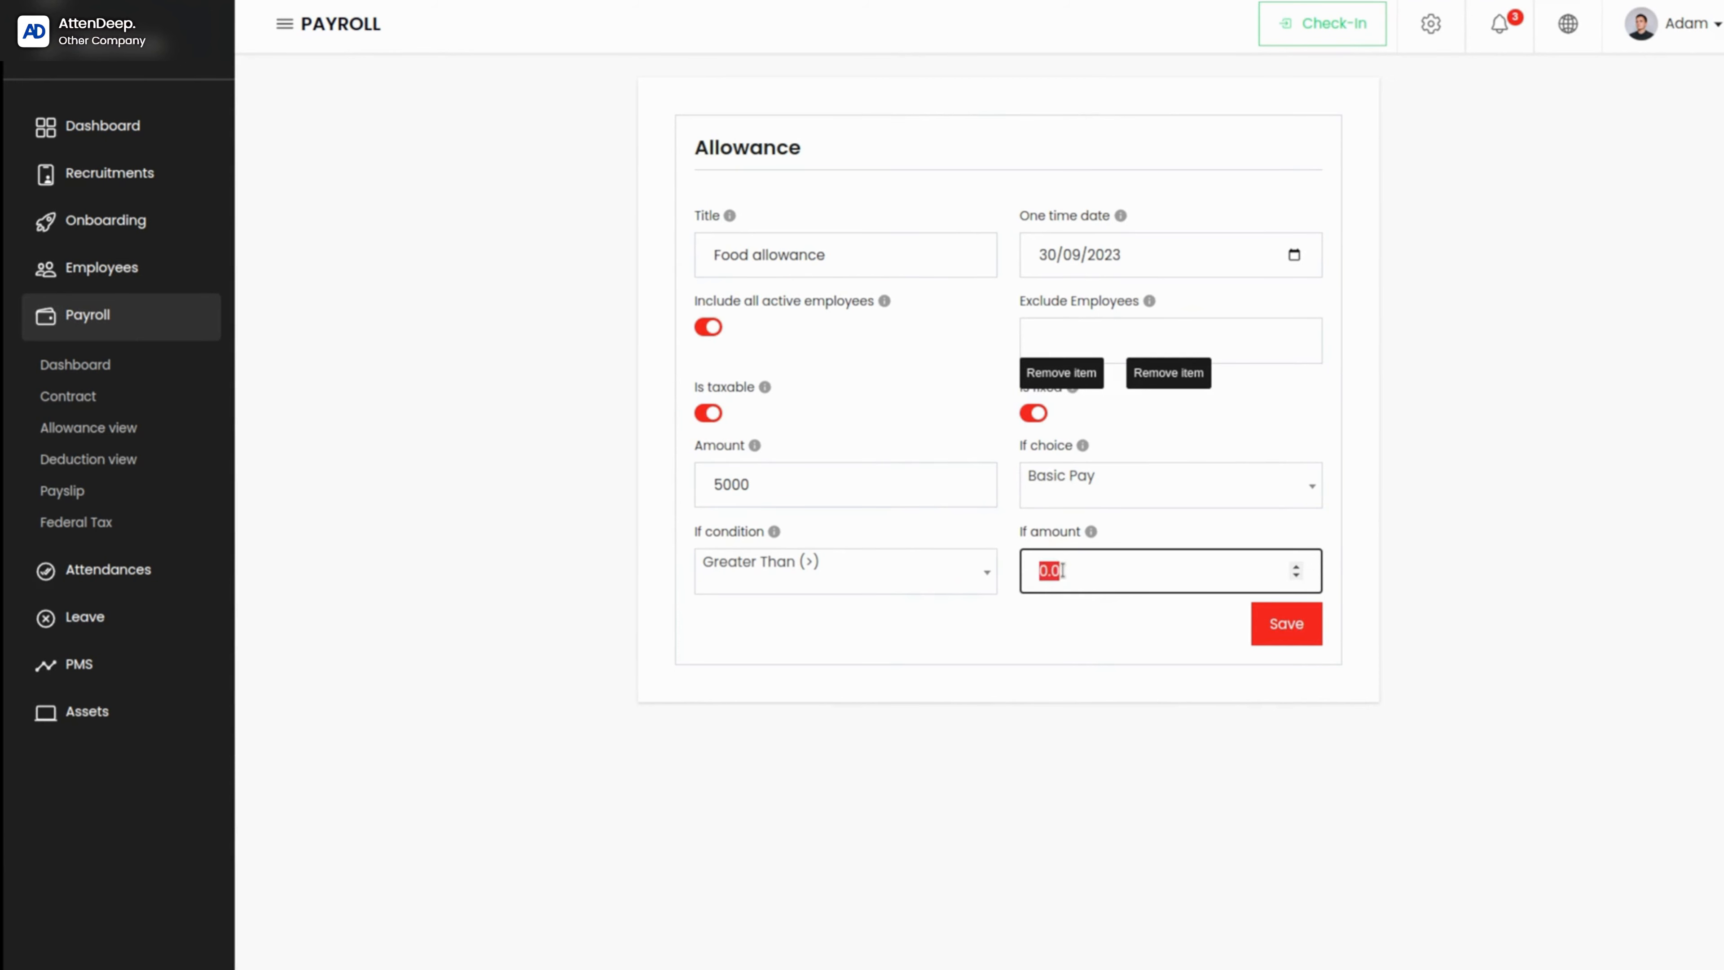
{"action": "key", "text": "BackSpace"}
{"action": "type", "text": "2000"}
{"action": "left_click", "coordinate": [1313, 627]}
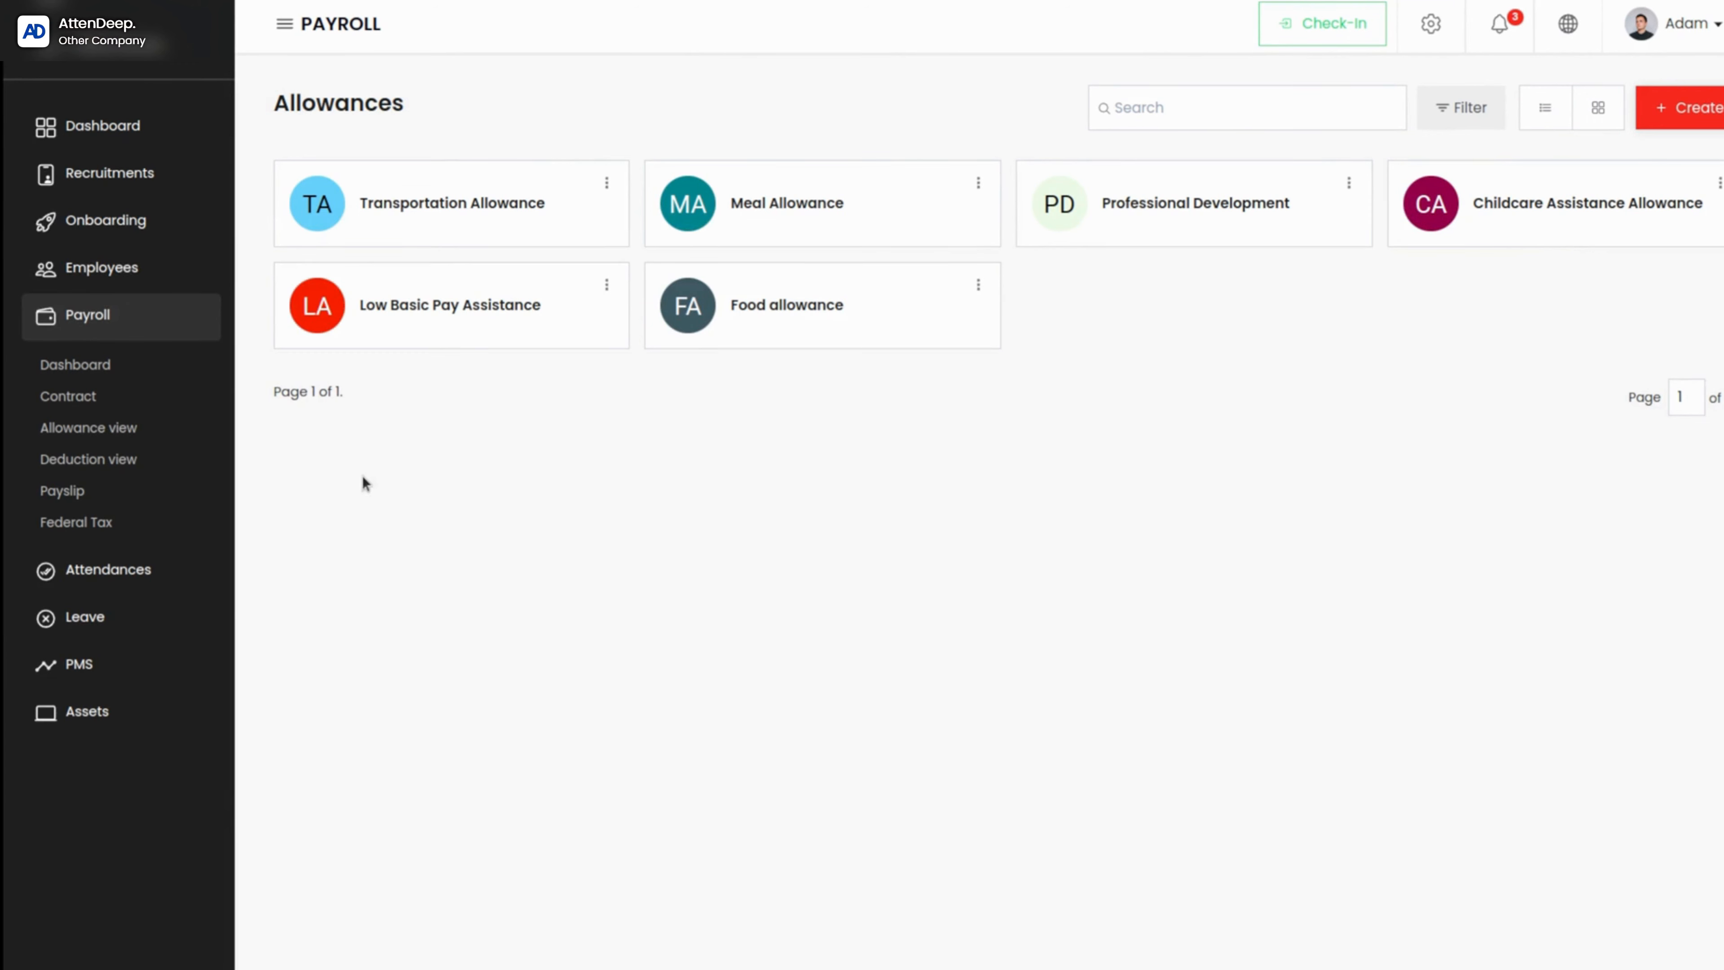
Step: Open the list of deductions and examine the details of the Social Security (FICA) deduction
{"action": "left_click", "coordinate": [135, 471]}
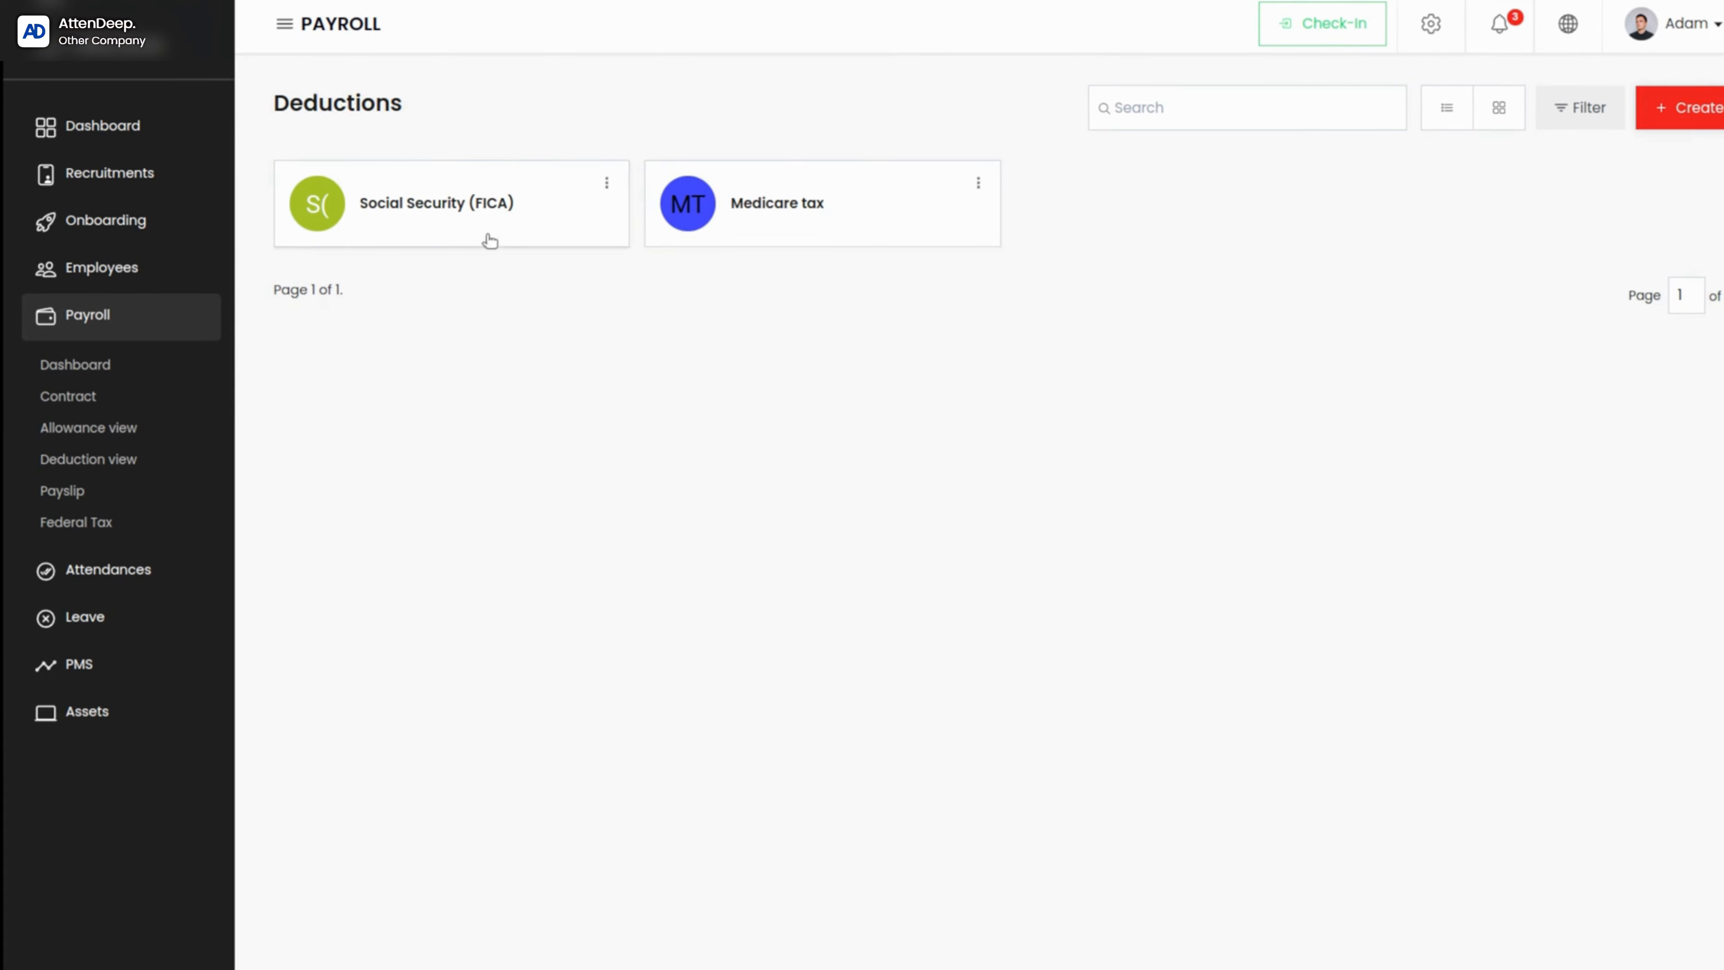
{"action": "left_click", "coordinate": [473, 236]}
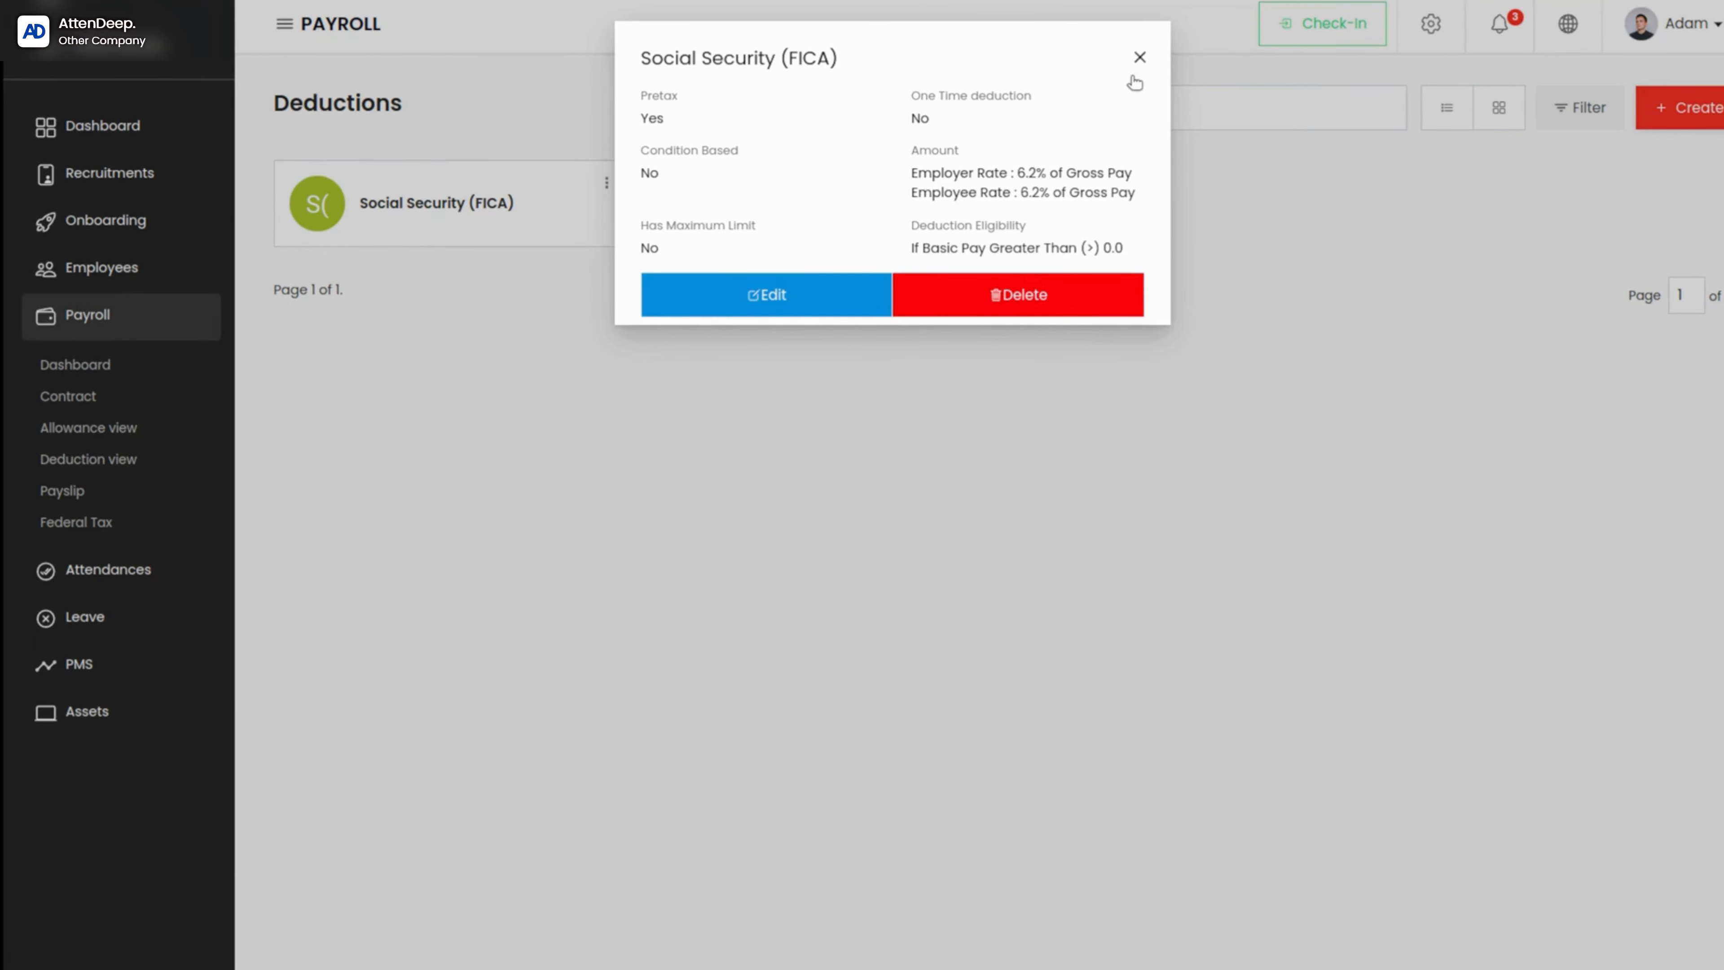
{"action": "left_click", "coordinate": [1138, 58]}
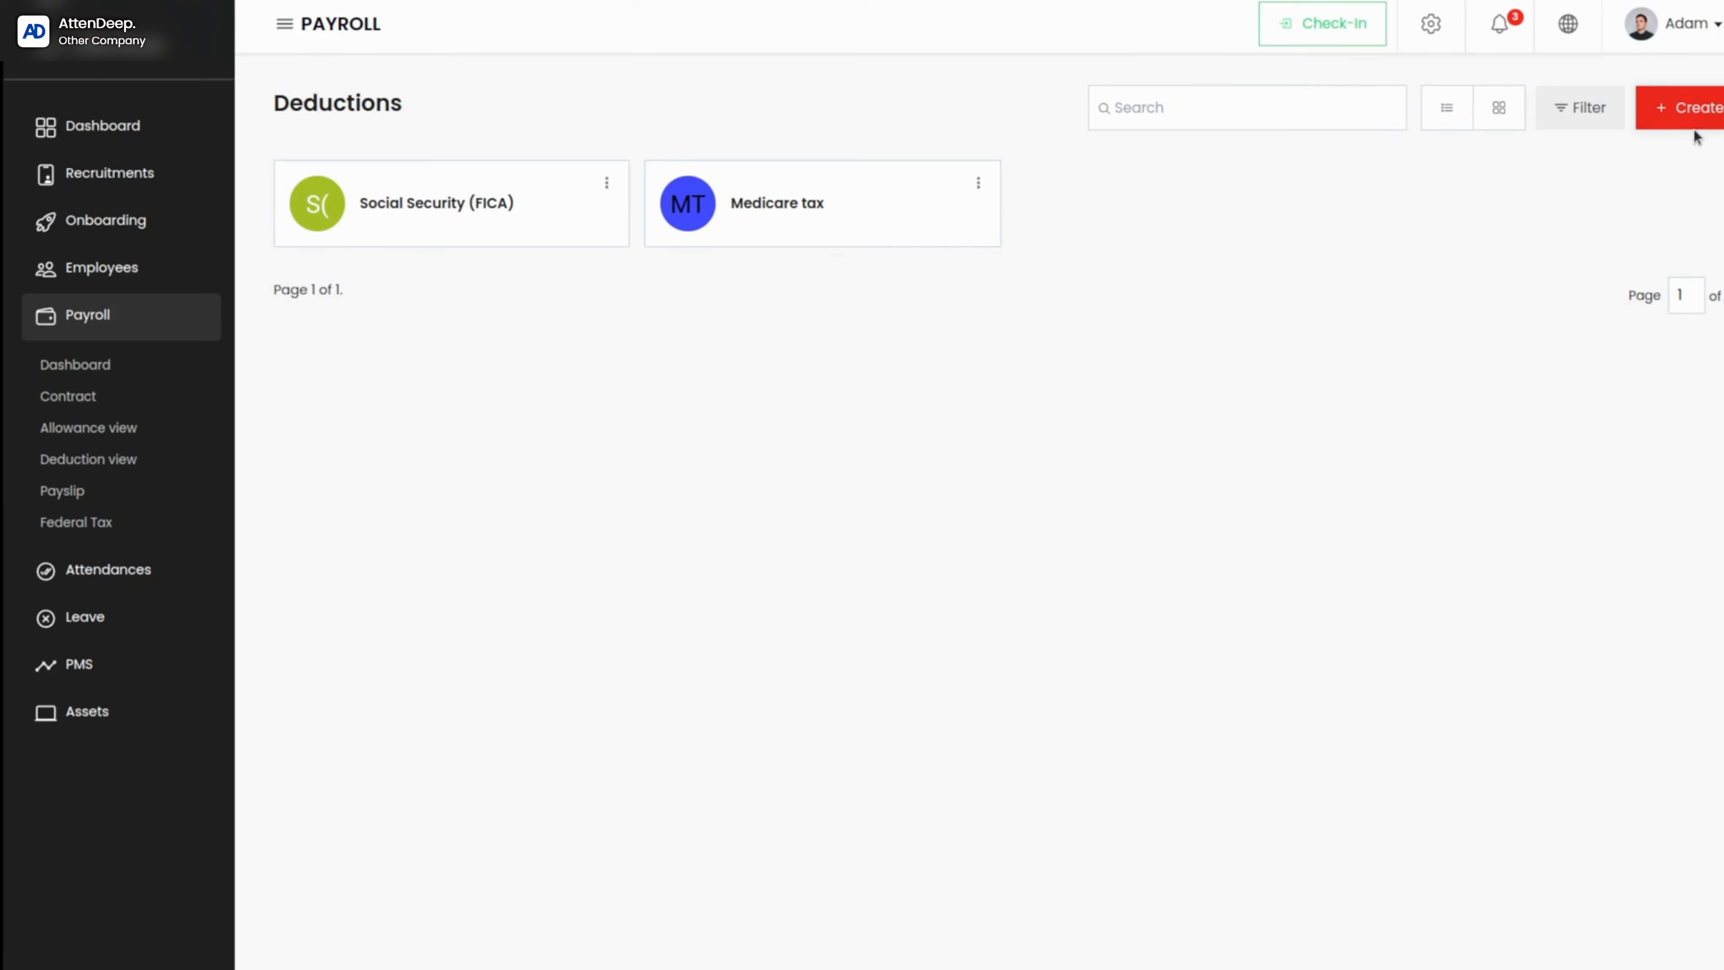
Step: Start creating a deduction and title it New Deduction
{"action": "left_click", "coordinate": [1680, 108]}
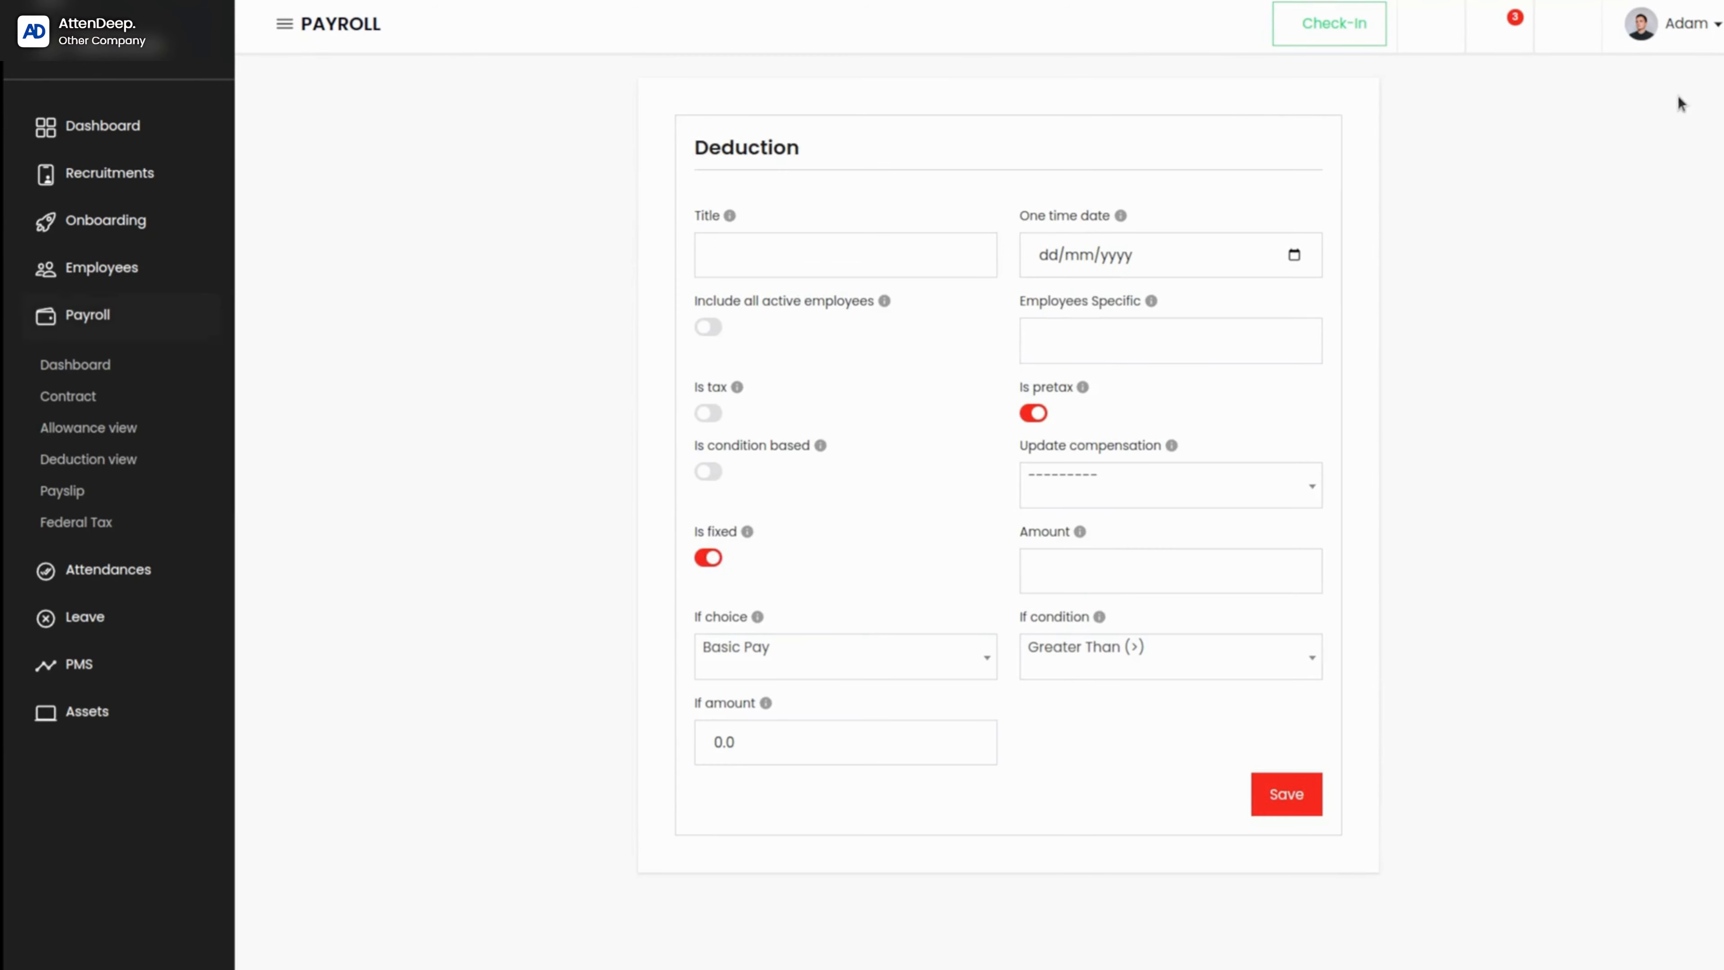
{"action": "left_click", "coordinate": [781, 260]}
{"action": "type", "text": "New "}
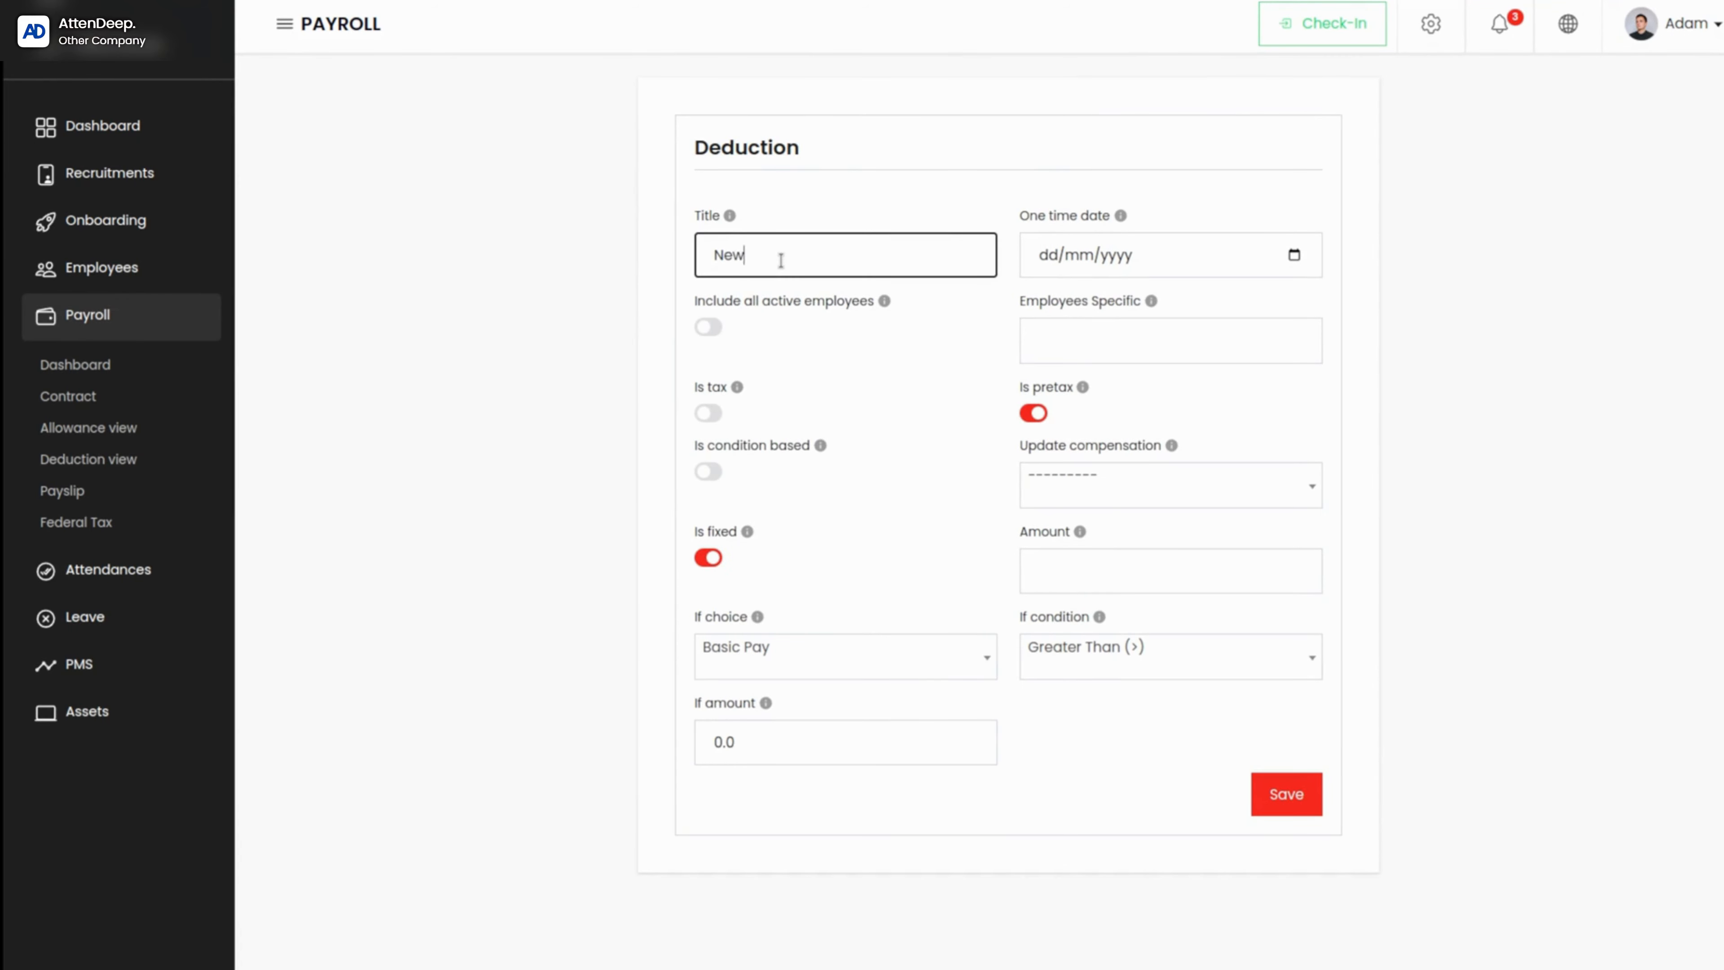
{"action": "type", "text": "Deduction"}
Step: Check the explanation of the one time date and set the deduction's date to 30/09/2023
{"action": "mouse_move", "coordinate": [1120, 216]}
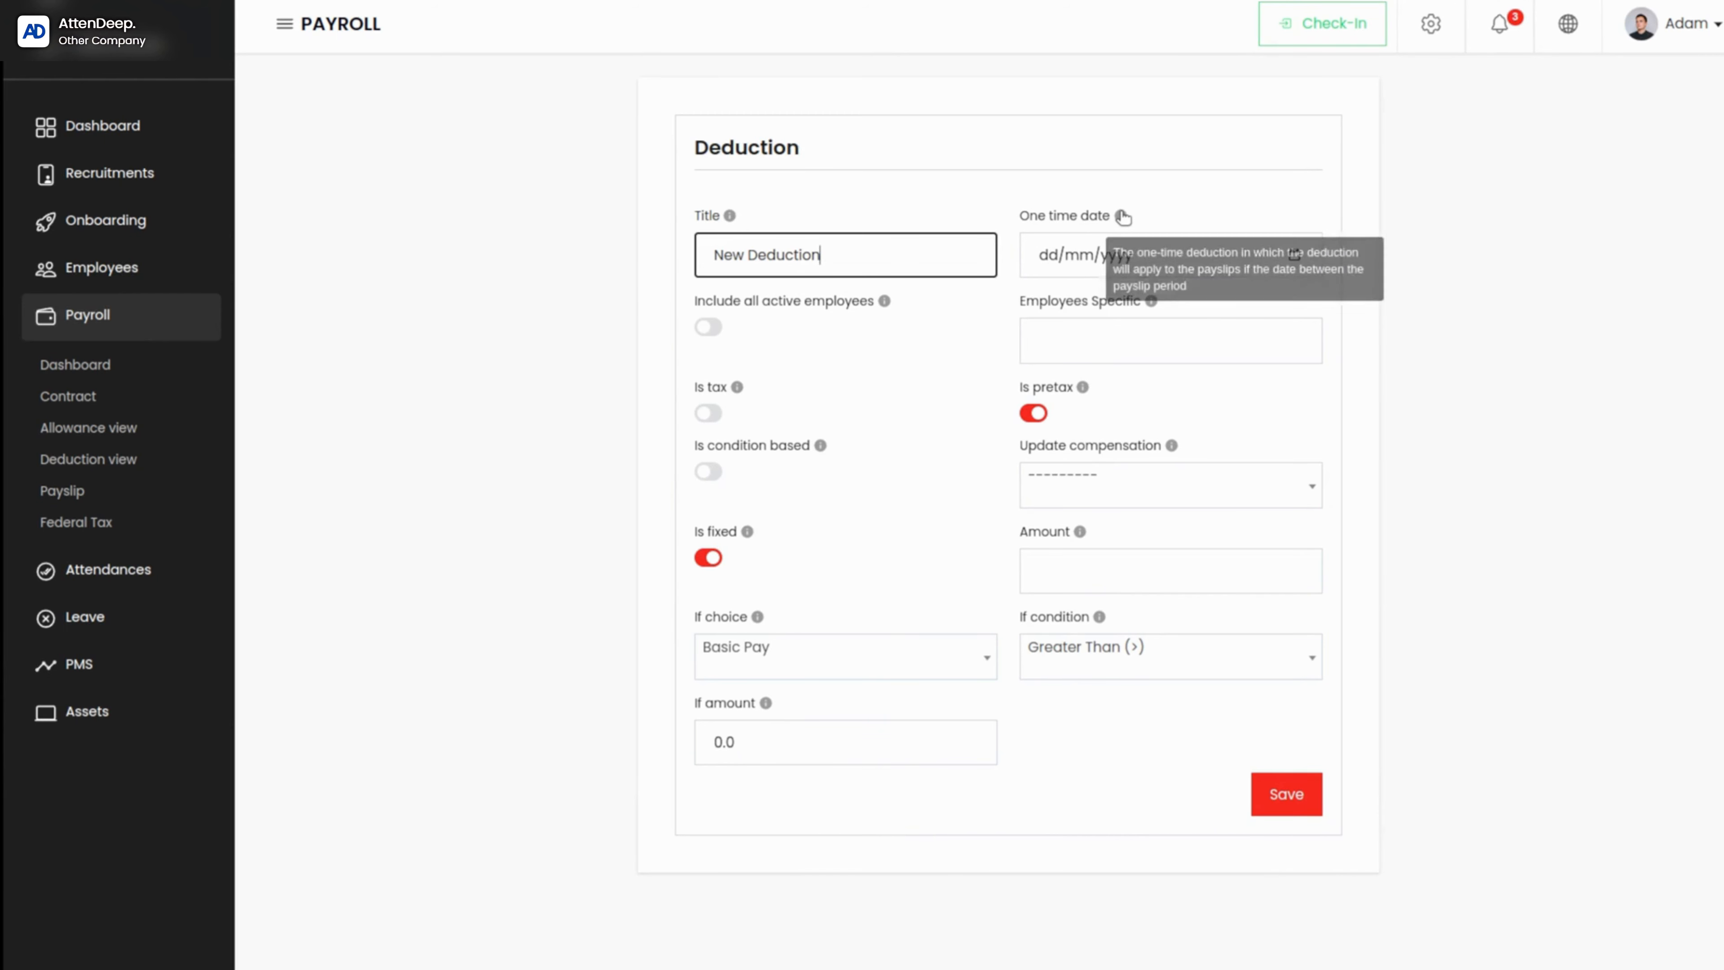
{"action": "left_click", "coordinate": [1073, 274]}
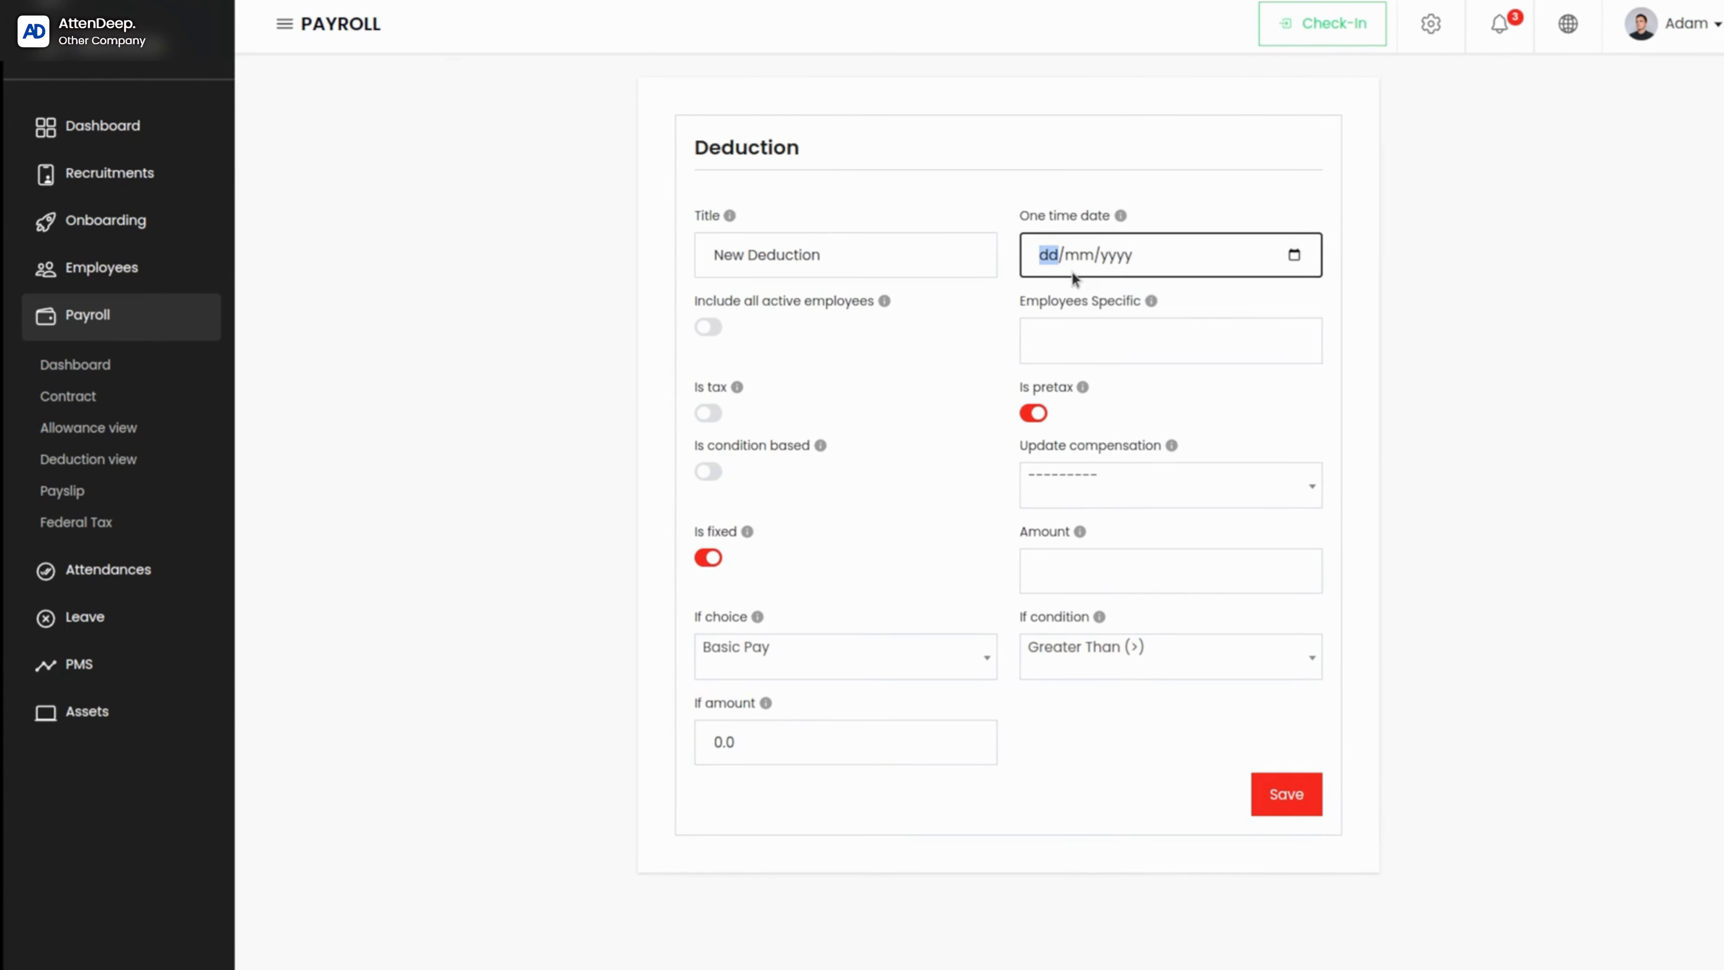
{"action": "left_click", "coordinate": [1296, 255]}
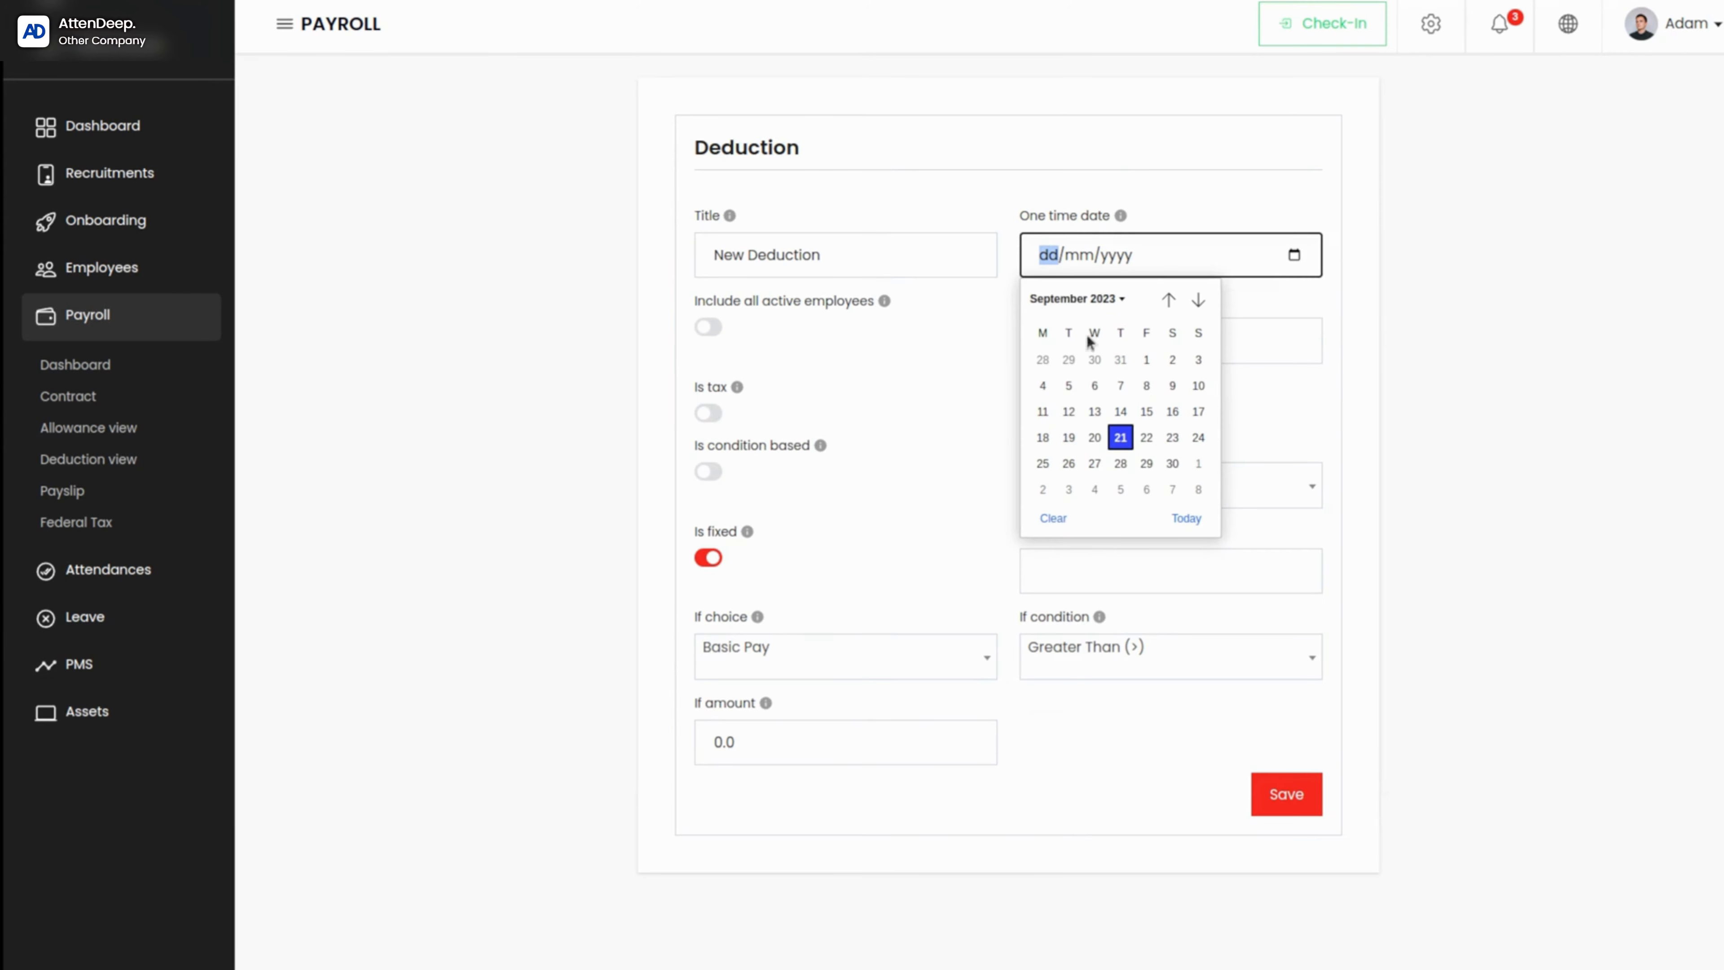
{"action": "left_click", "coordinate": [1174, 463]}
{"action": "left_click", "coordinate": [917, 386]}
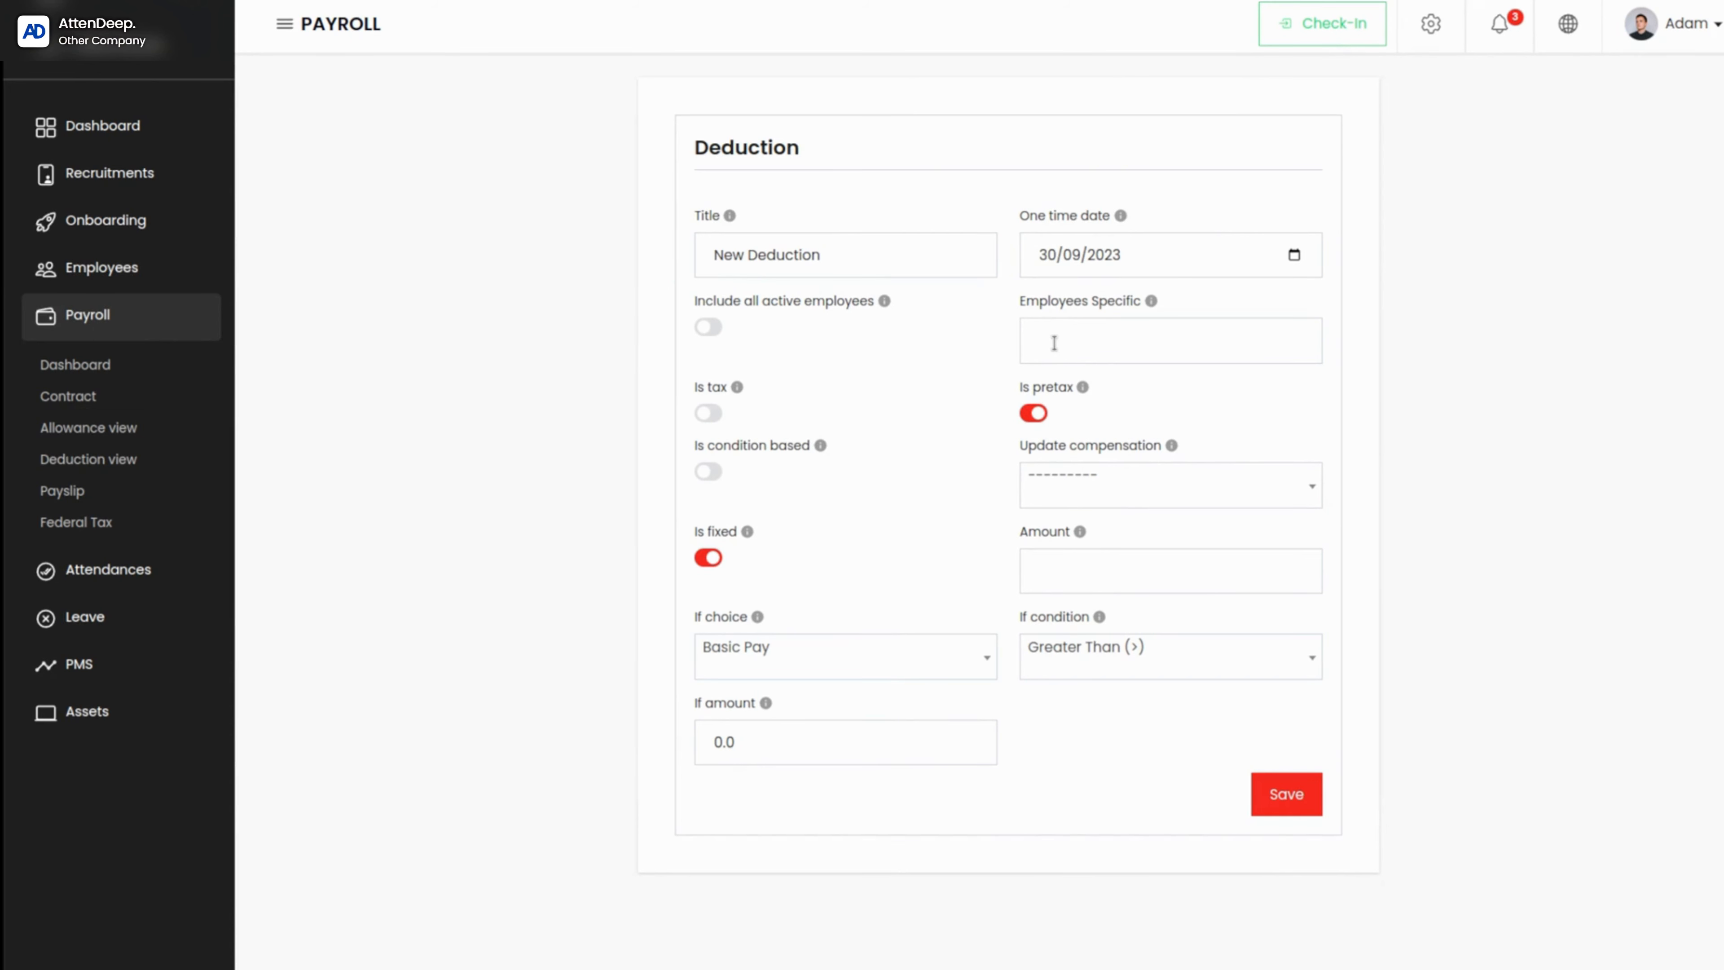
Step: Look through the specific employees choices, and try including all active employees before turning that option off again
{"action": "left_click", "coordinate": [1151, 340]}
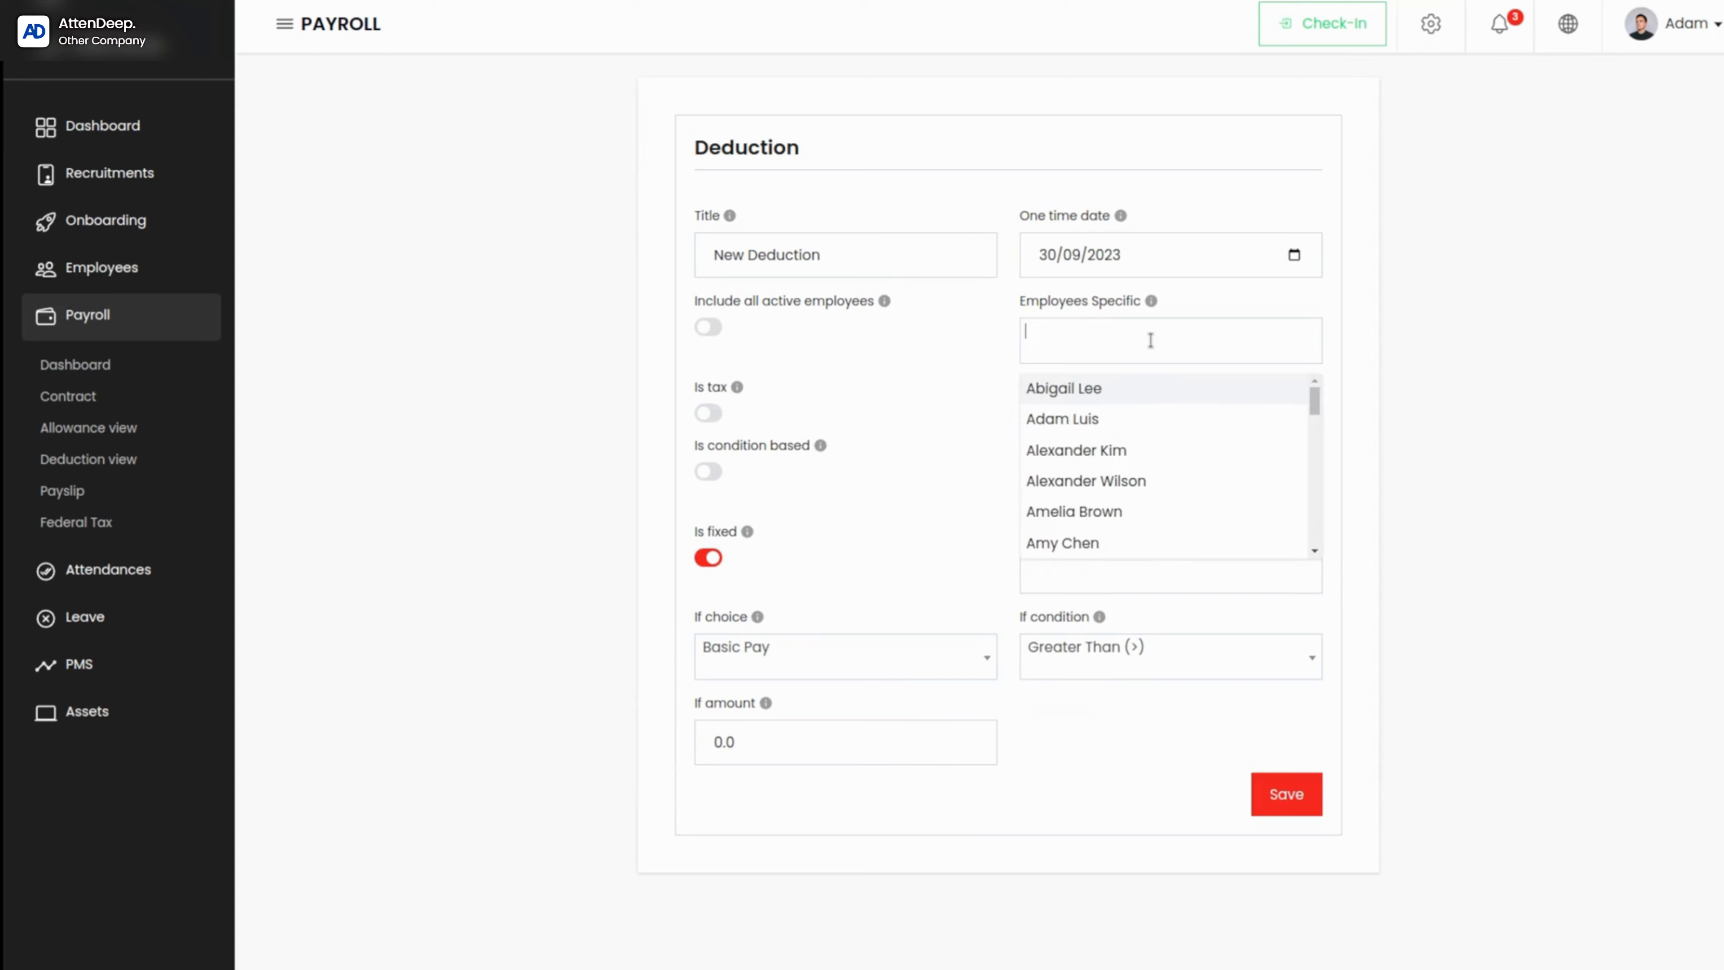
{"action": "left_click", "coordinate": [838, 373]}
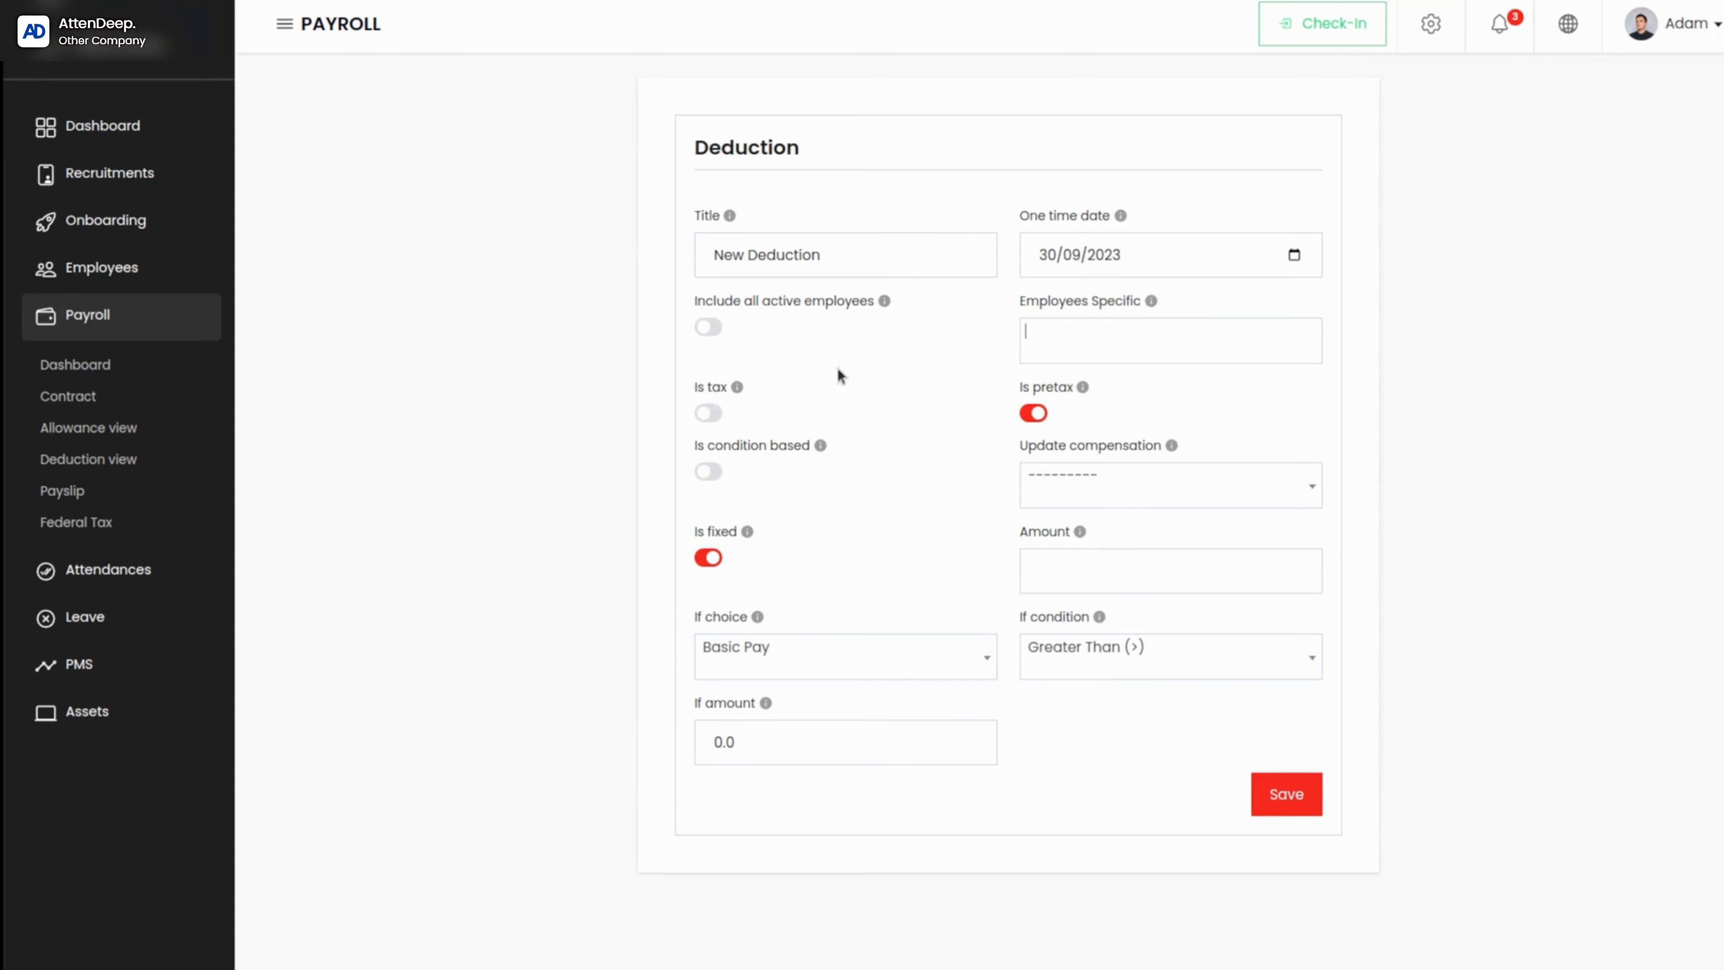
{"action": "left_click", "coordinate": [705, 329]}
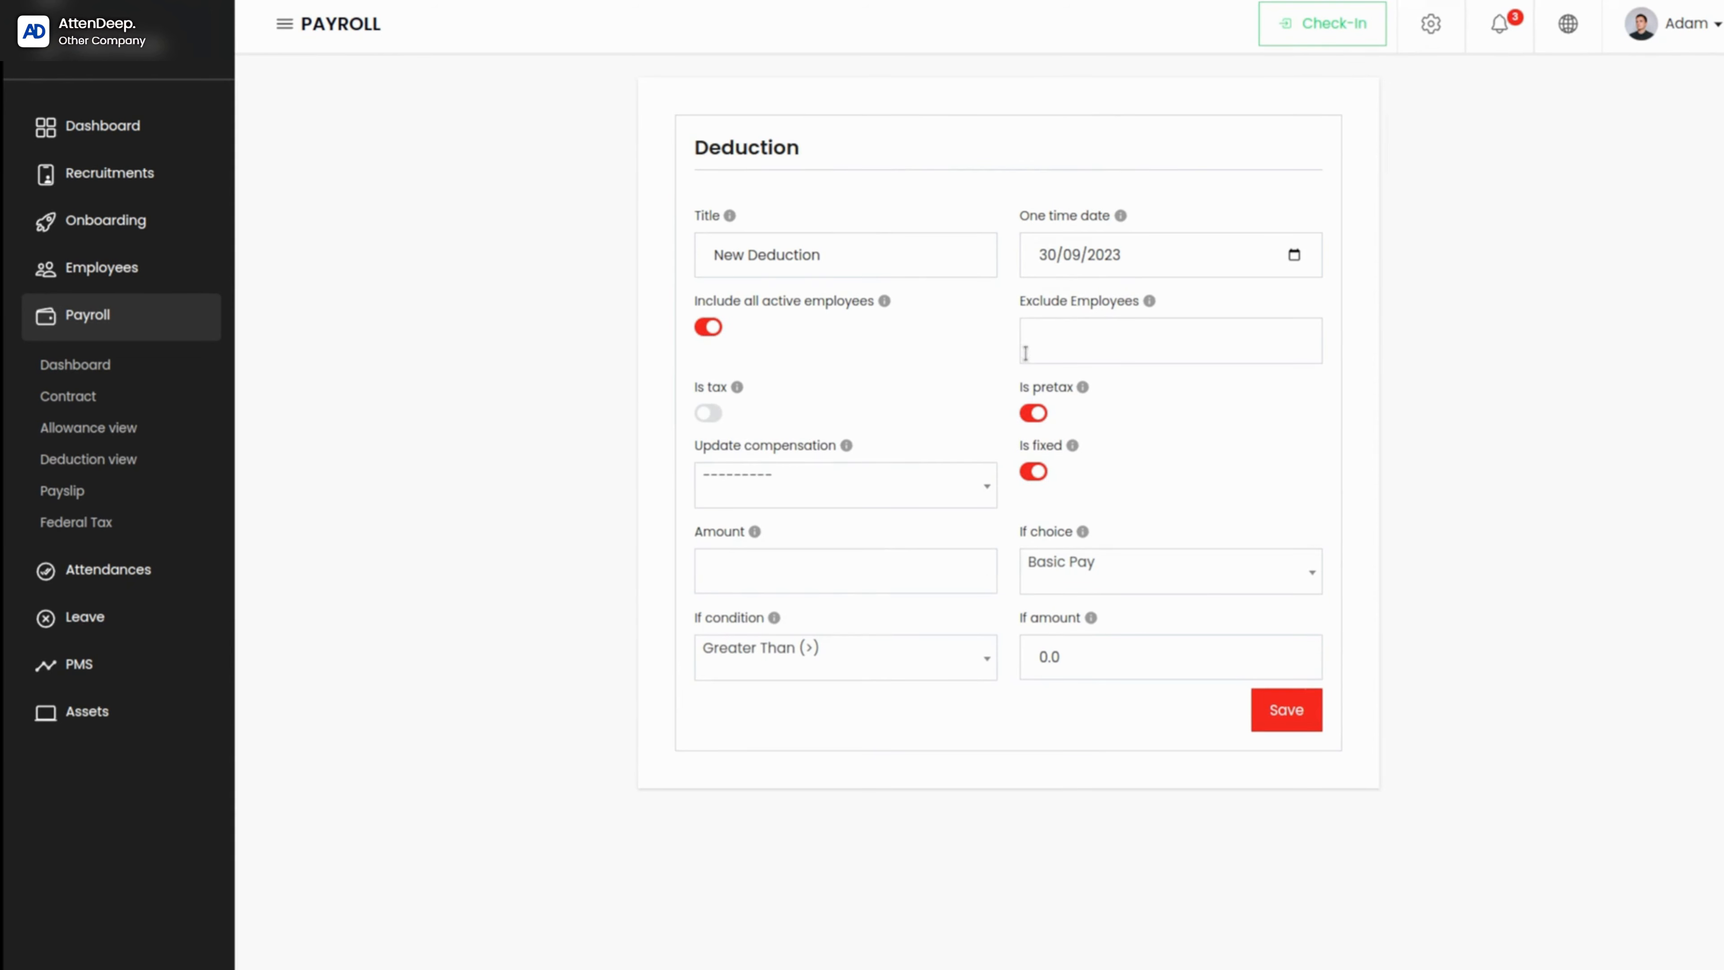
{"action": "left_click", "coordinate": [706, 328]}
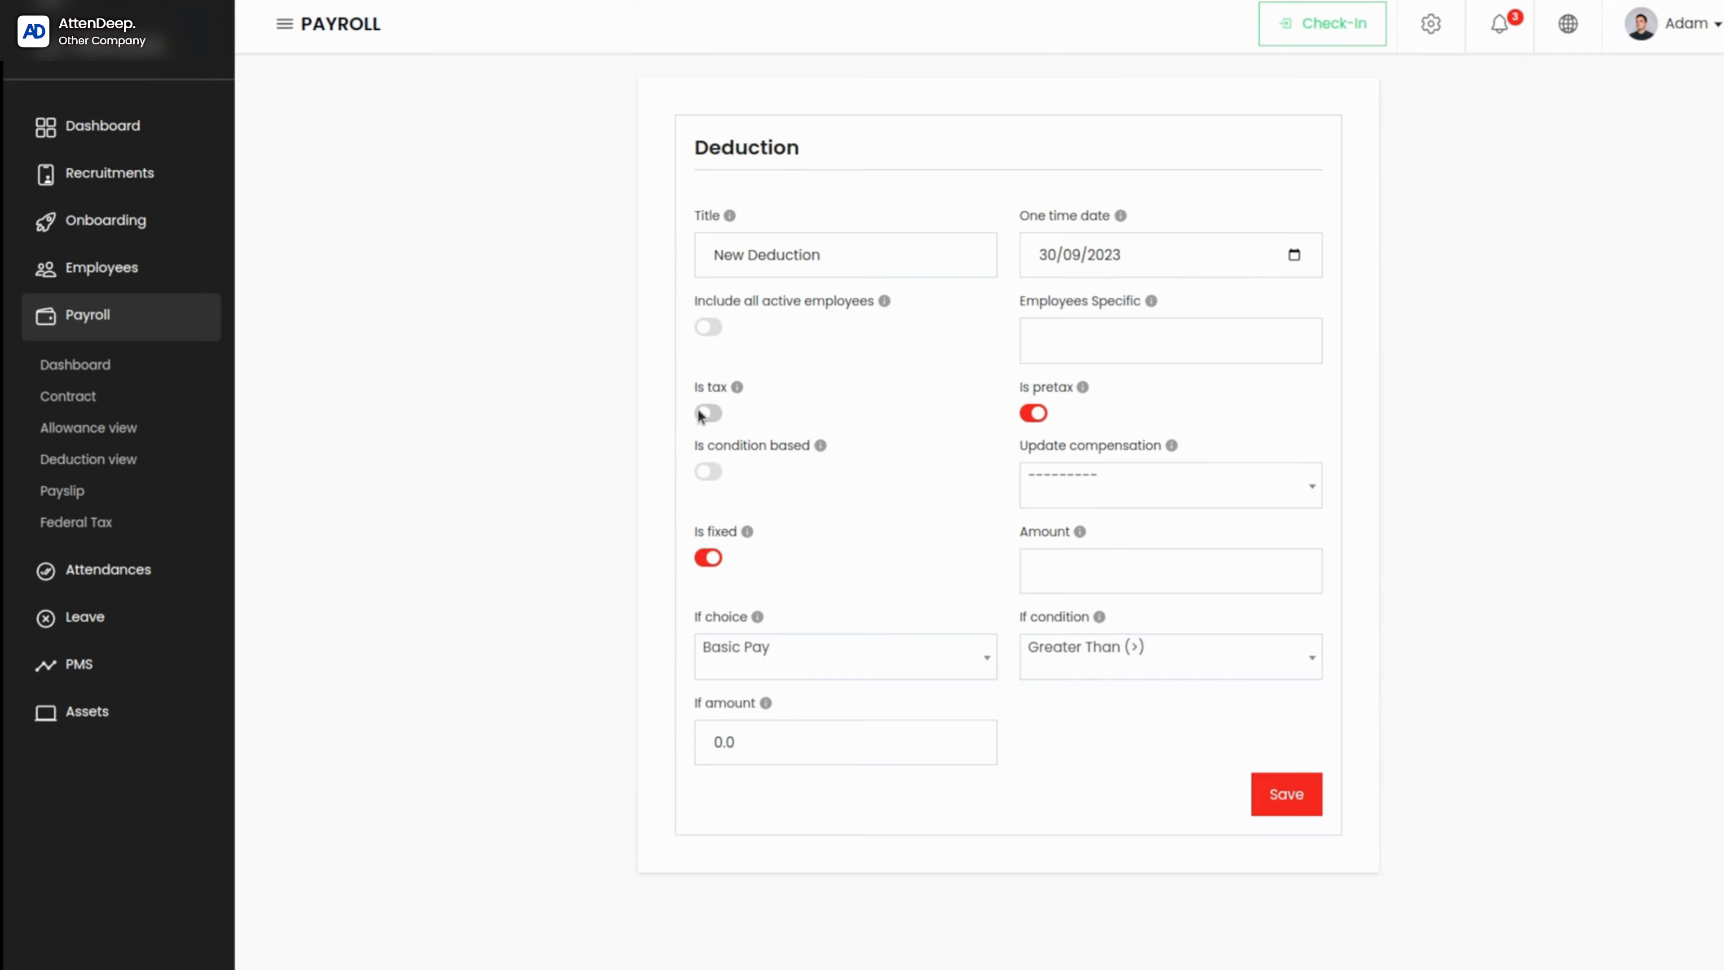
{"action": "mouse_move", "coordinate": [738, 392]}
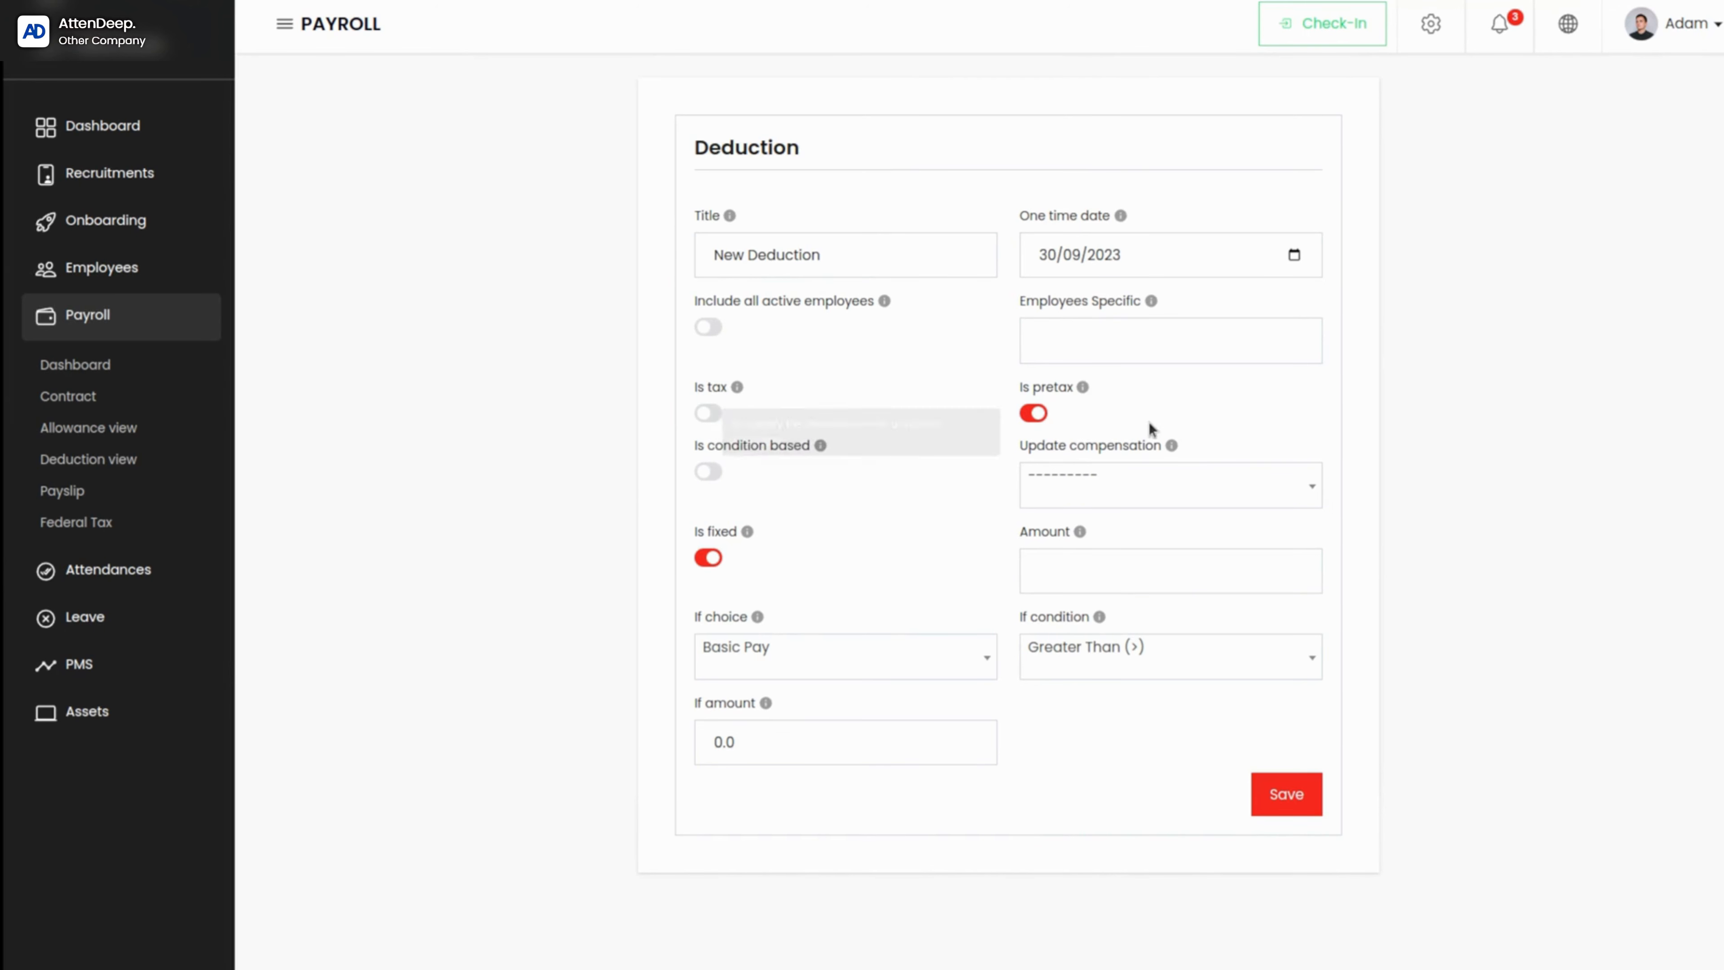
{"action": "mouse_move", "coordinate": [1083, 390]}
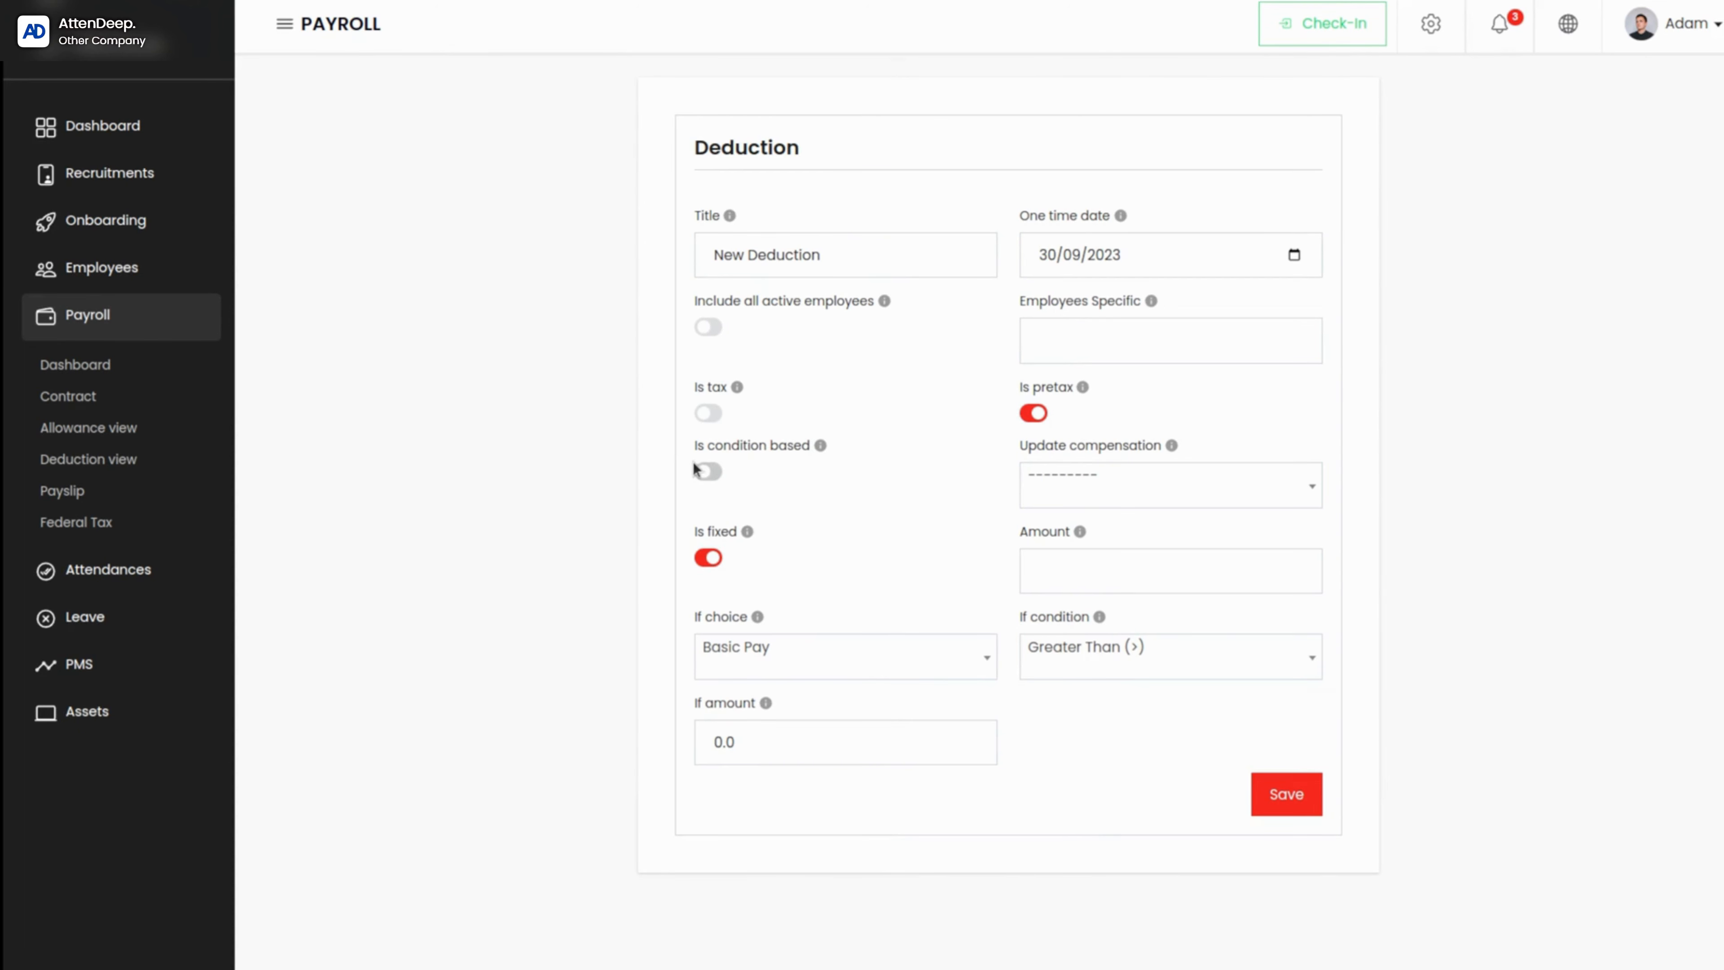
Step: Make the deduction condition based and review the available field and condition options
{"action": "left_click", "coordinate": [710, 472]}
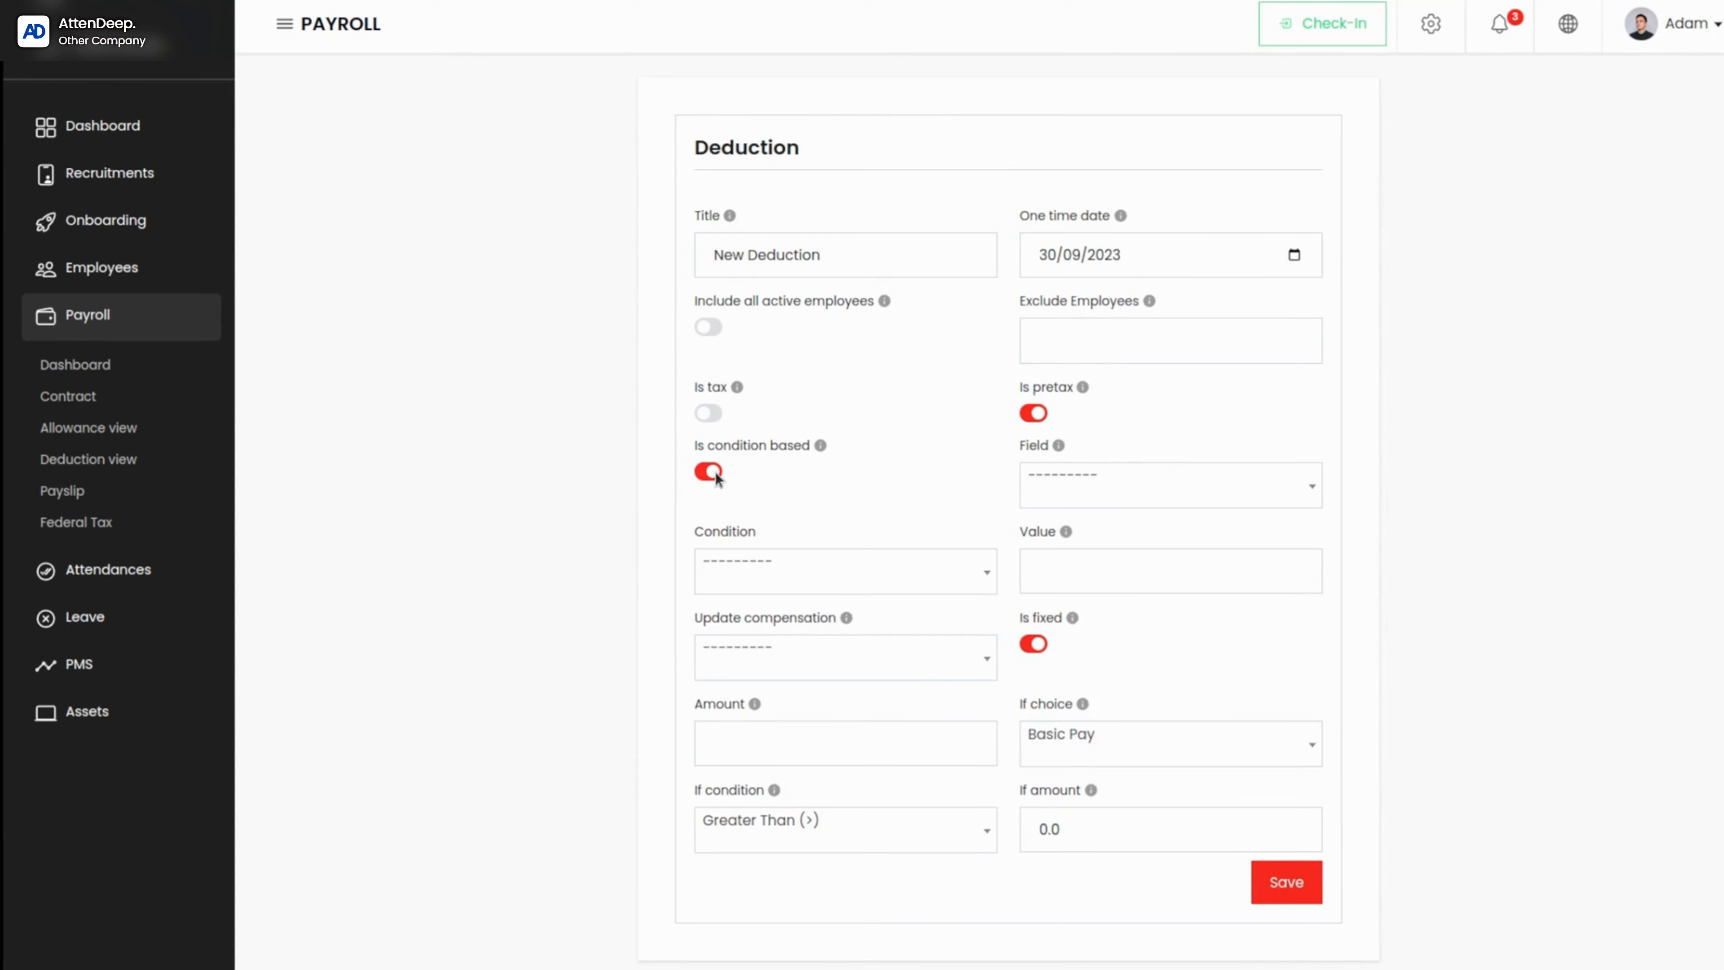
{"action": "left_click", "coordinate": [809, 565]}
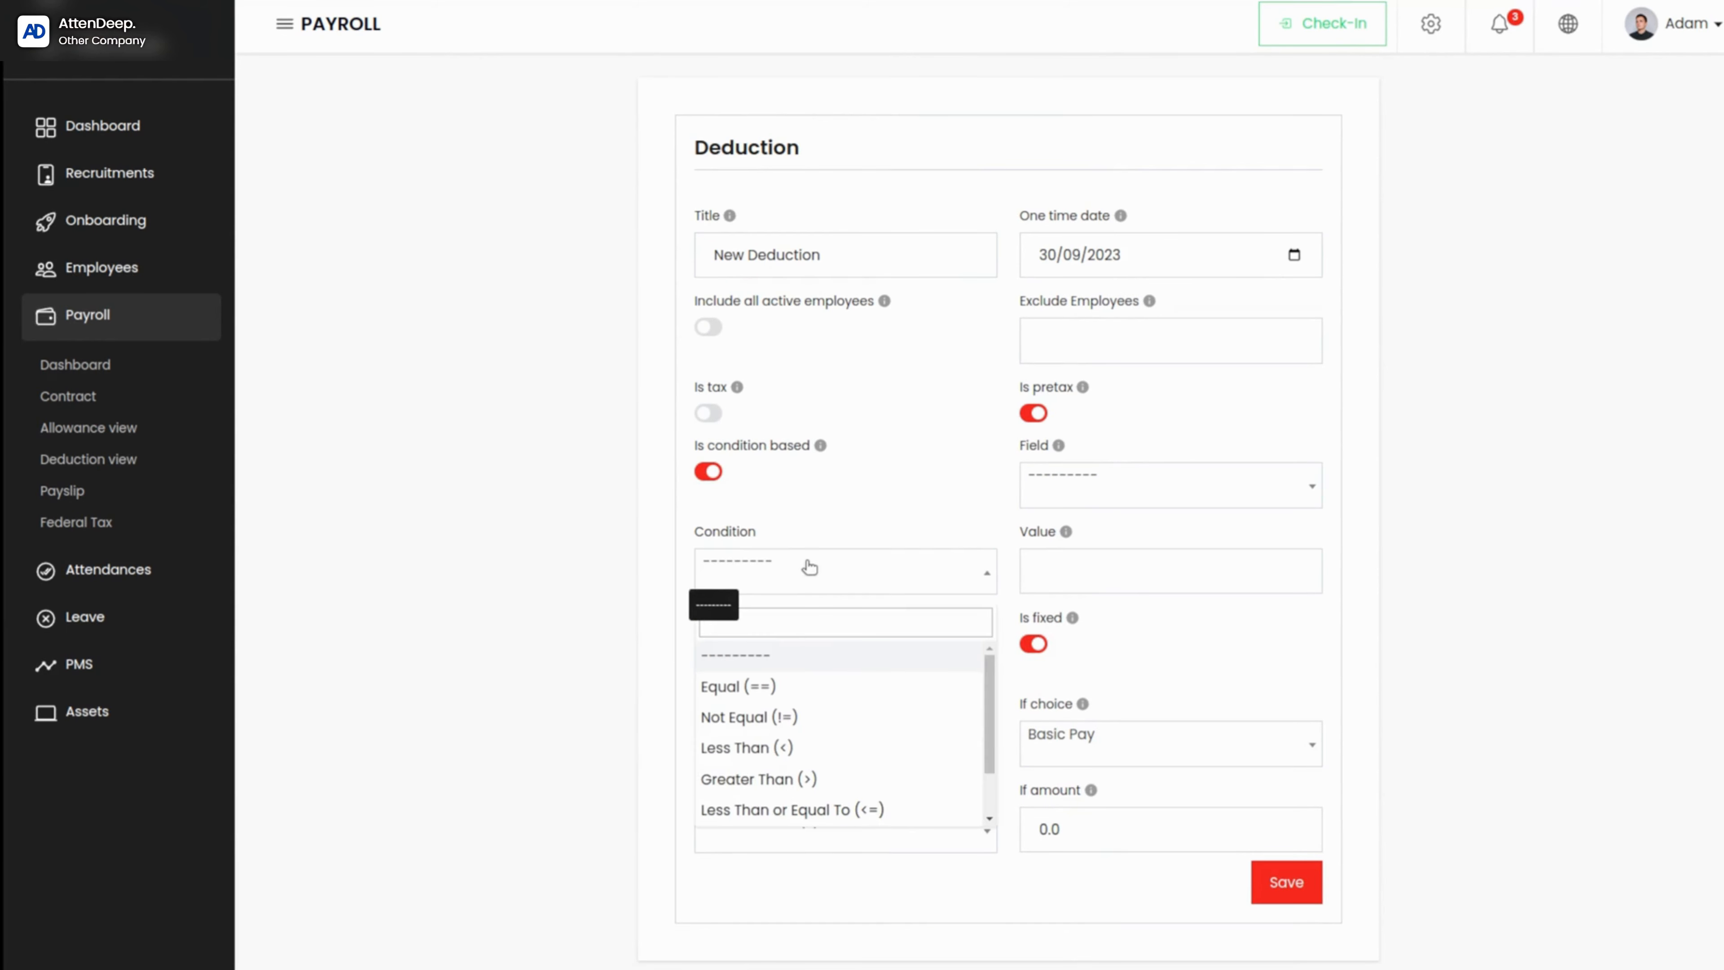
{"action": "left_click", "coordinate": [911, 507]}
{"action": "left_click", "coordinate": [1088, 480]}
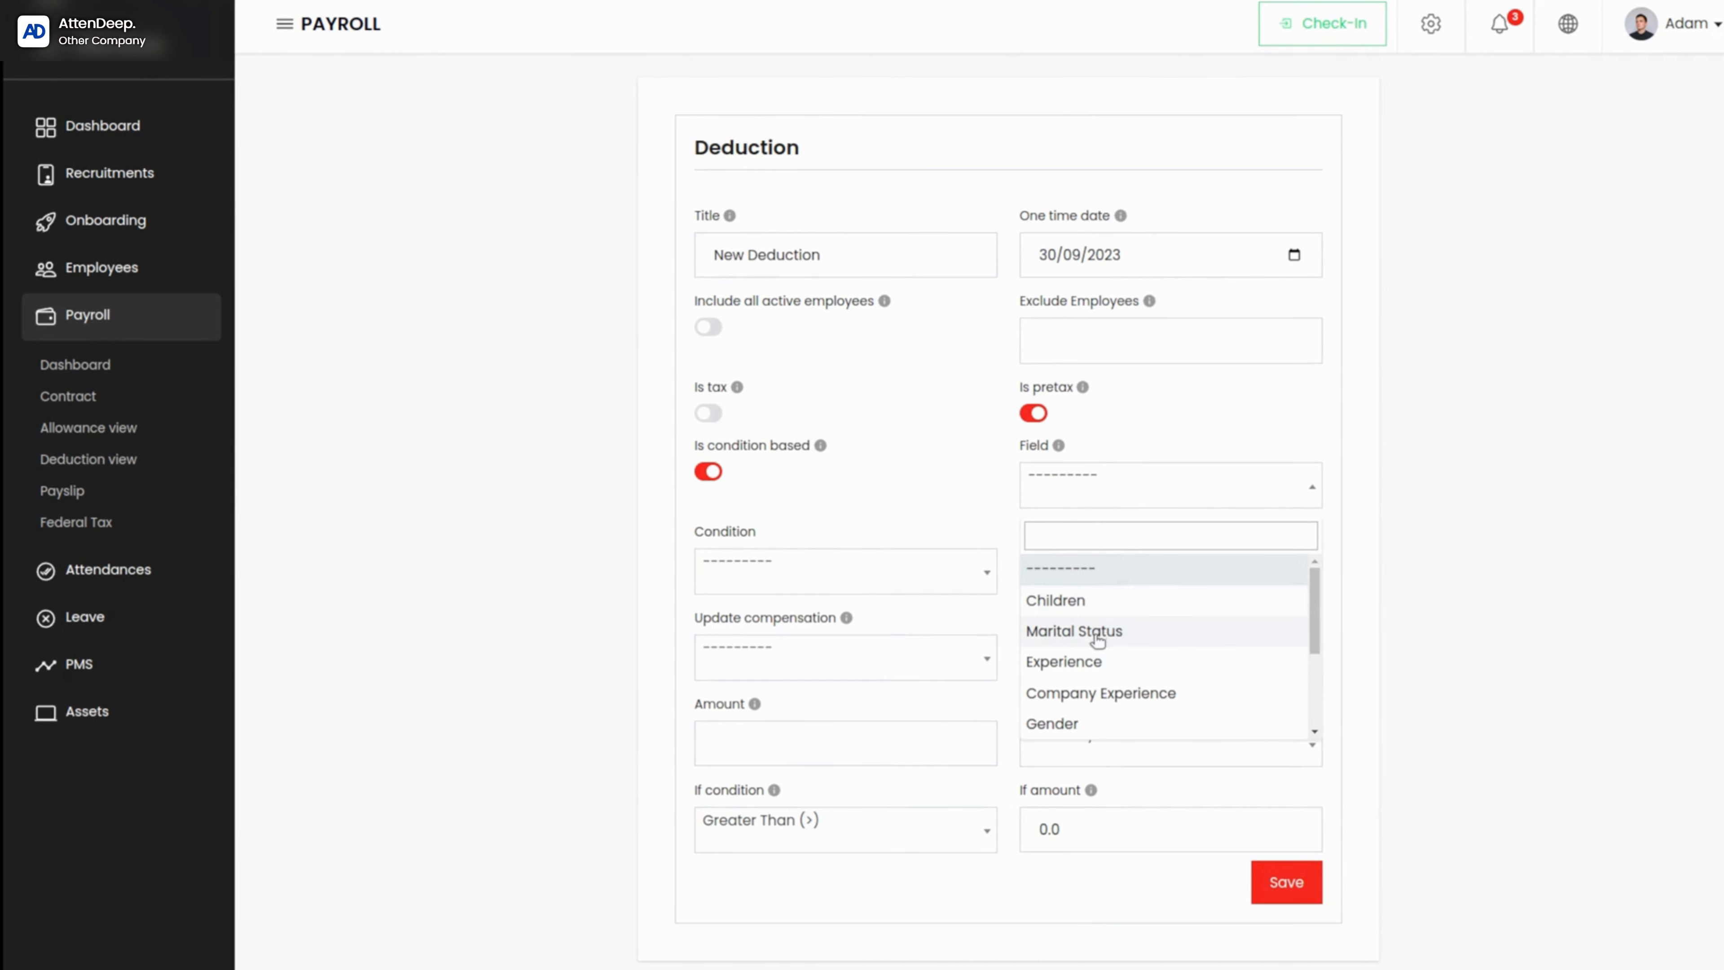
{"action": "left_click", "coordinate": [967, 492]}
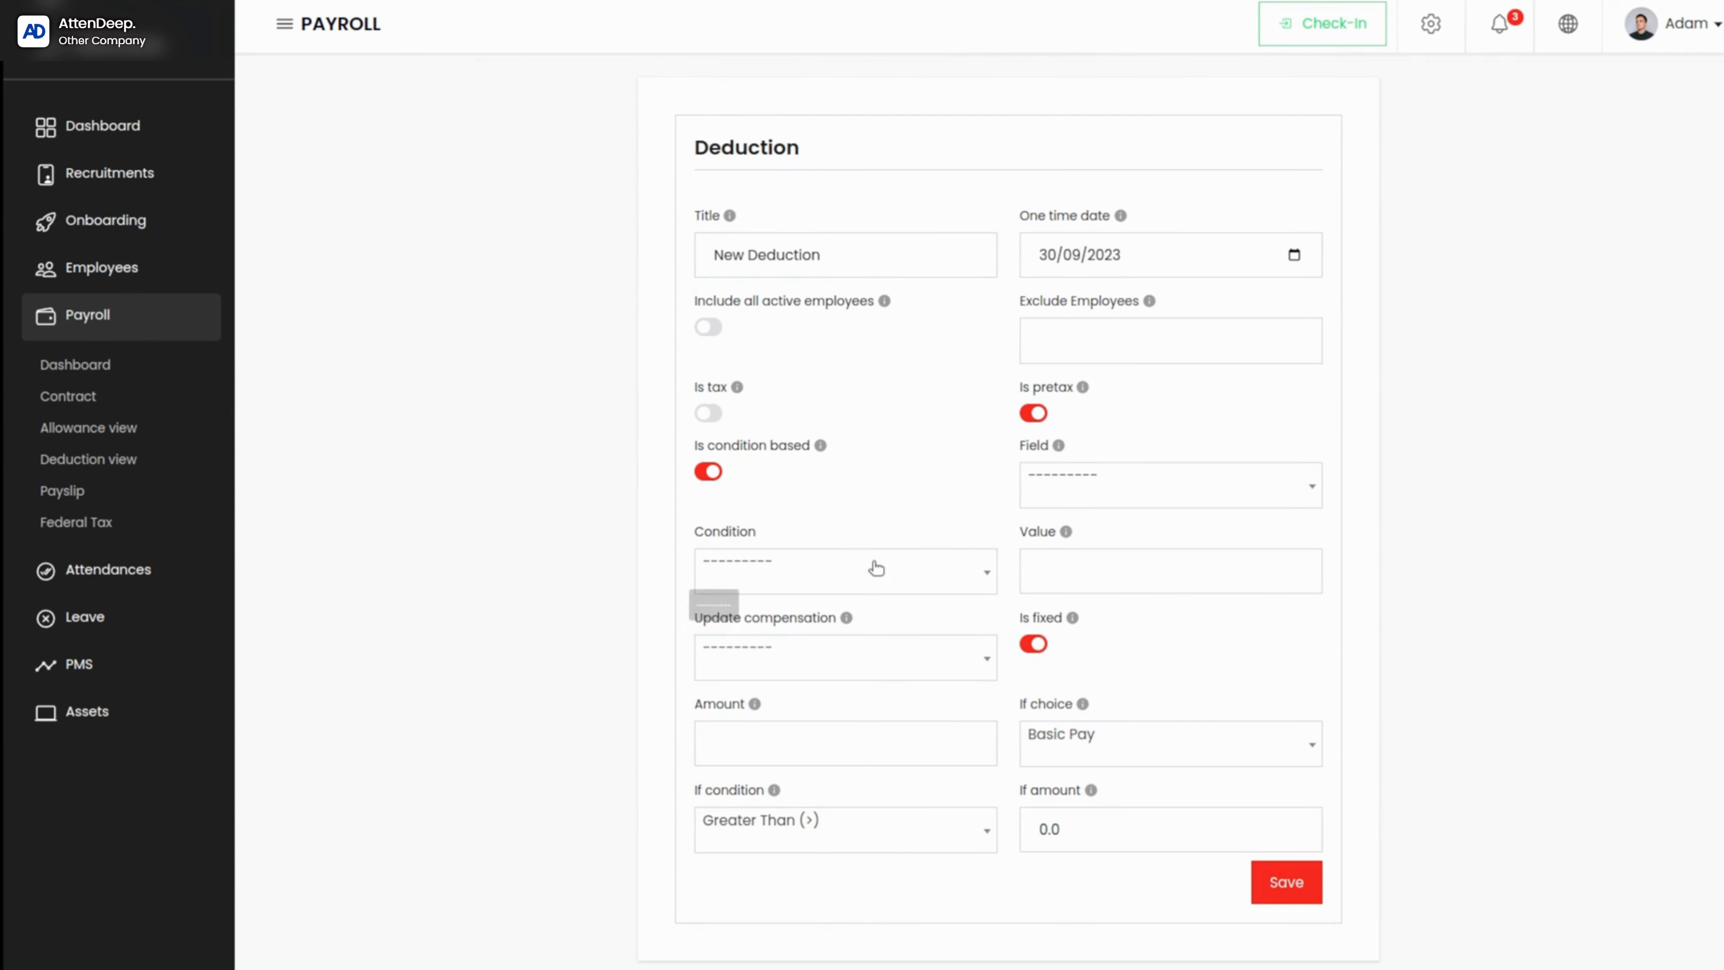
{"action": "left_click", "coordinate": [880, 583]}
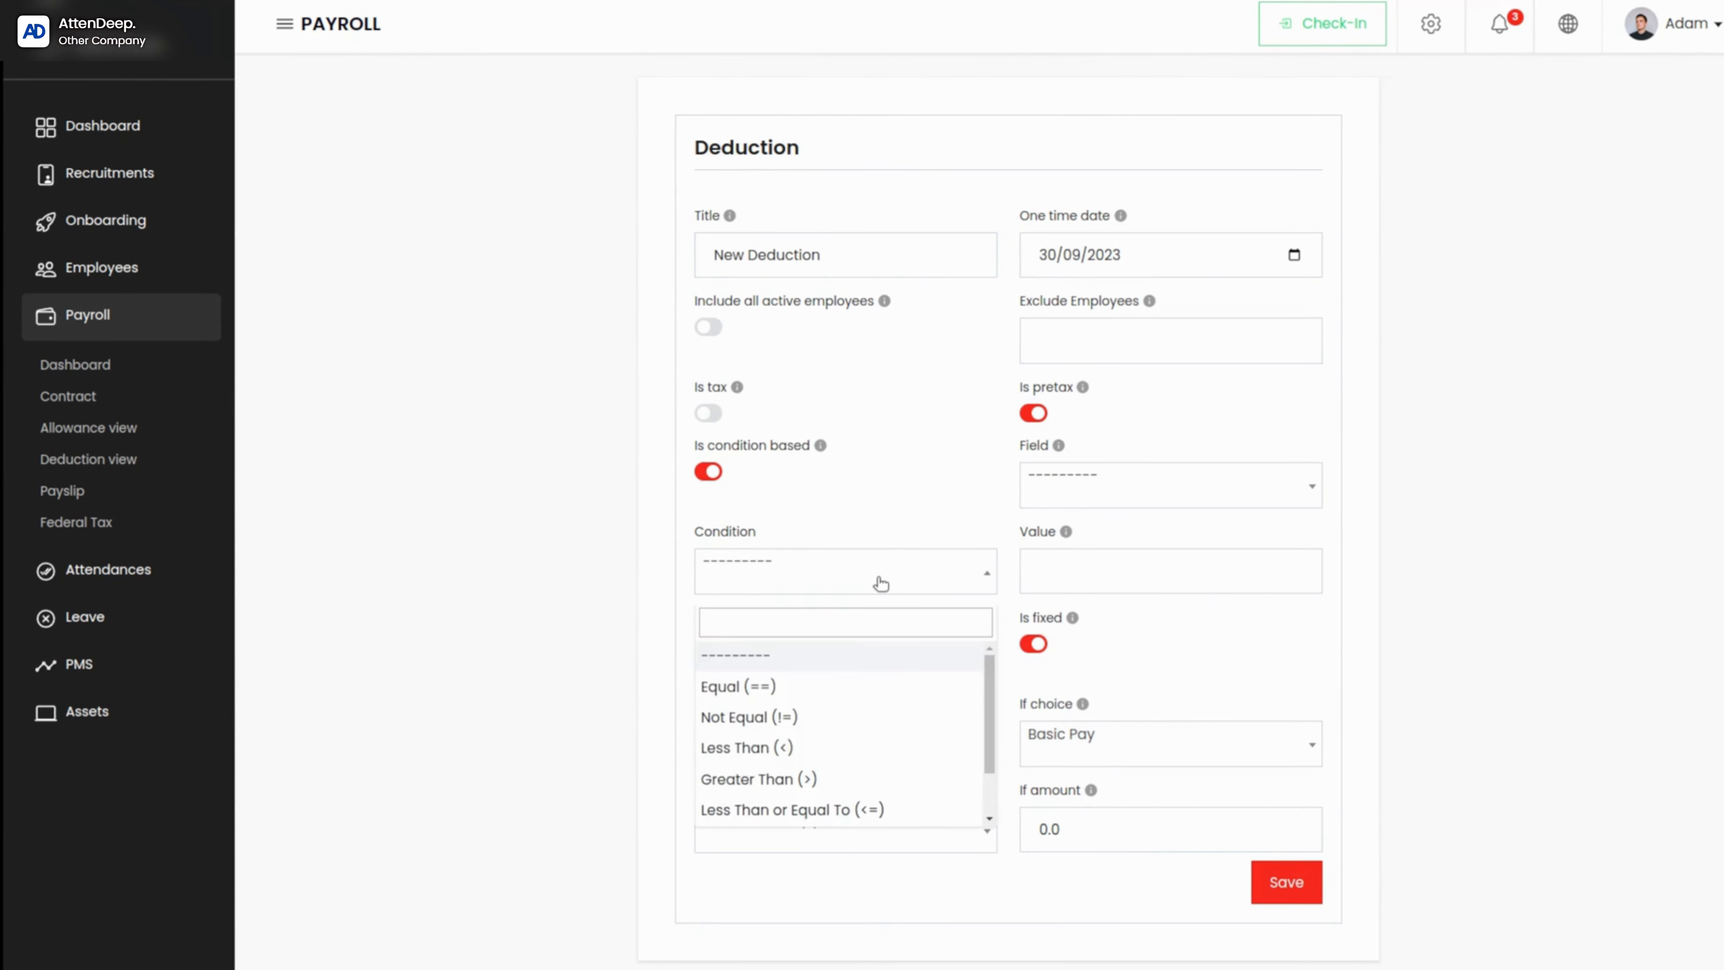
{"action": "left_click", "coordinate": [880, 582]}
{"action": "left_click", "coordinate": [879, 581]}
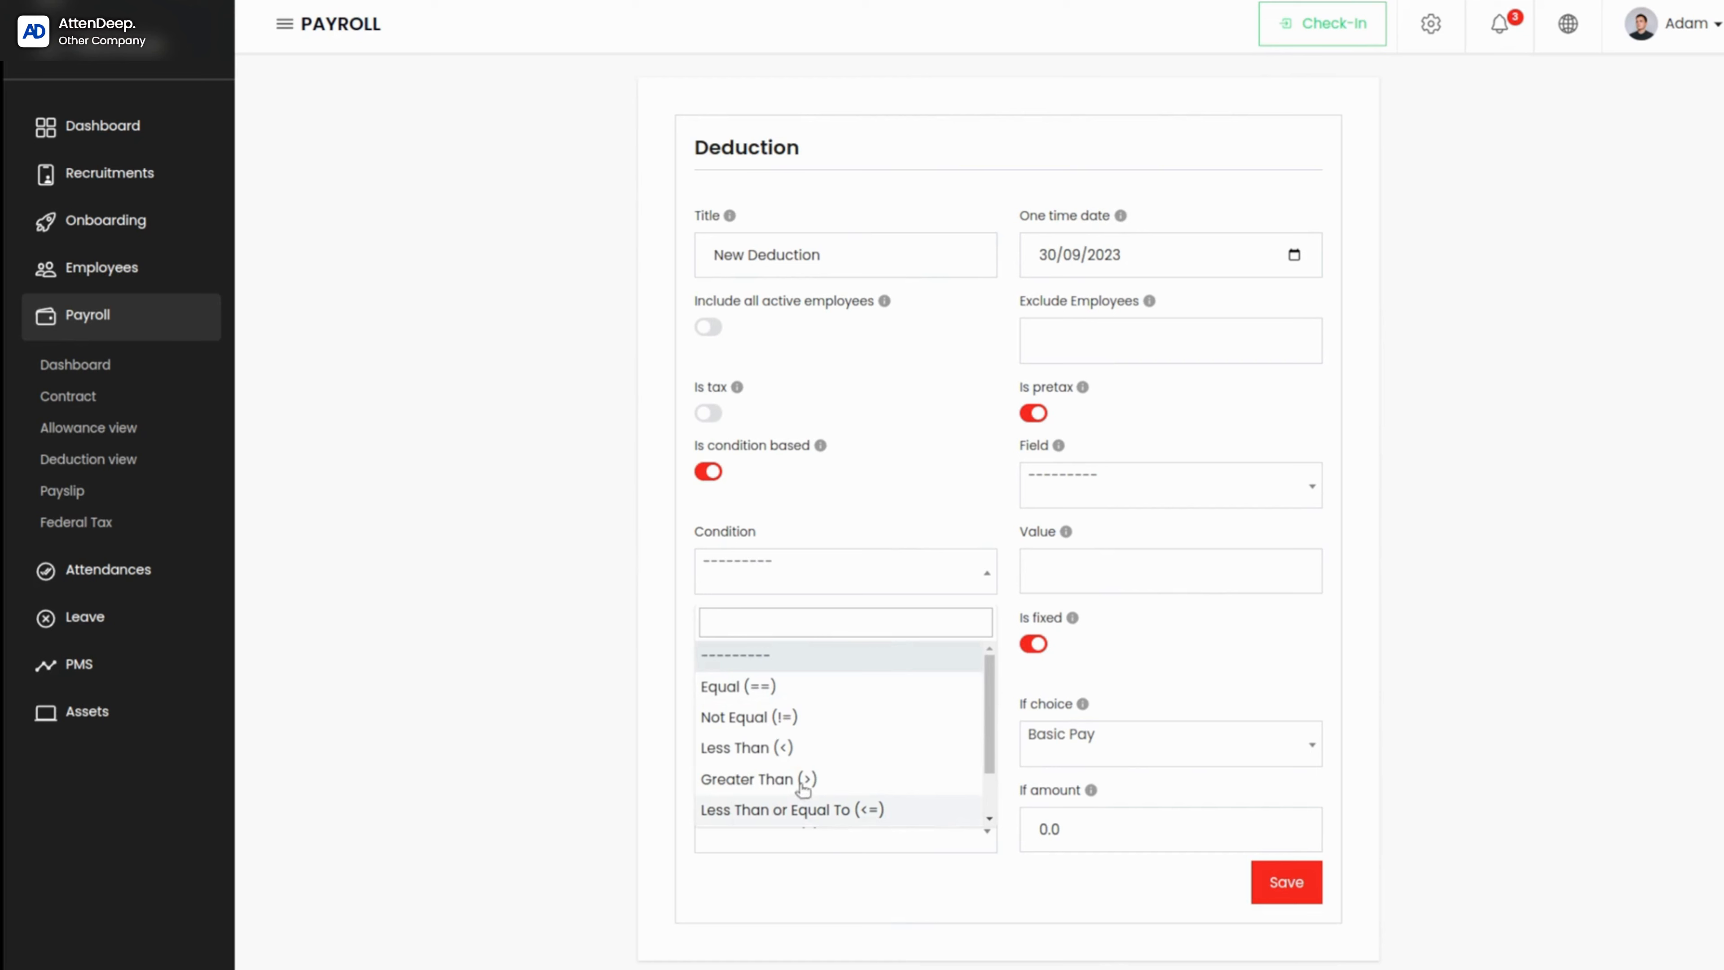
{"action": "left_click", "coordinate": [936, 525]}
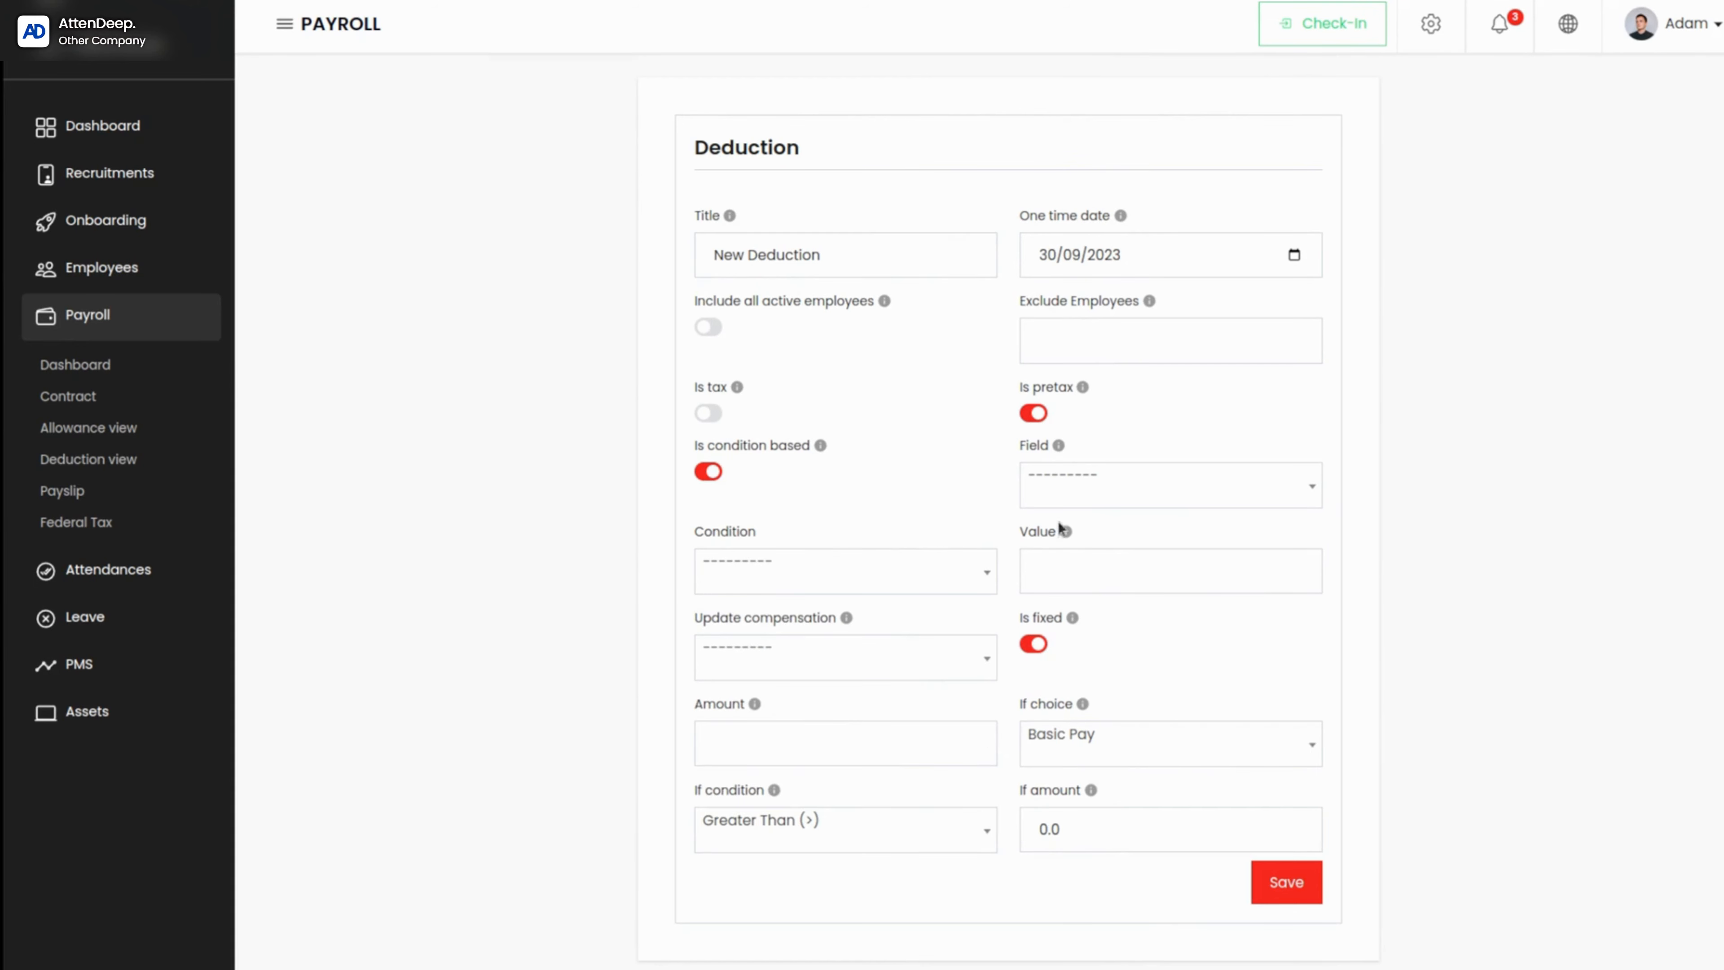
{"action": "left_click", "coordinate": [1127, 556]}
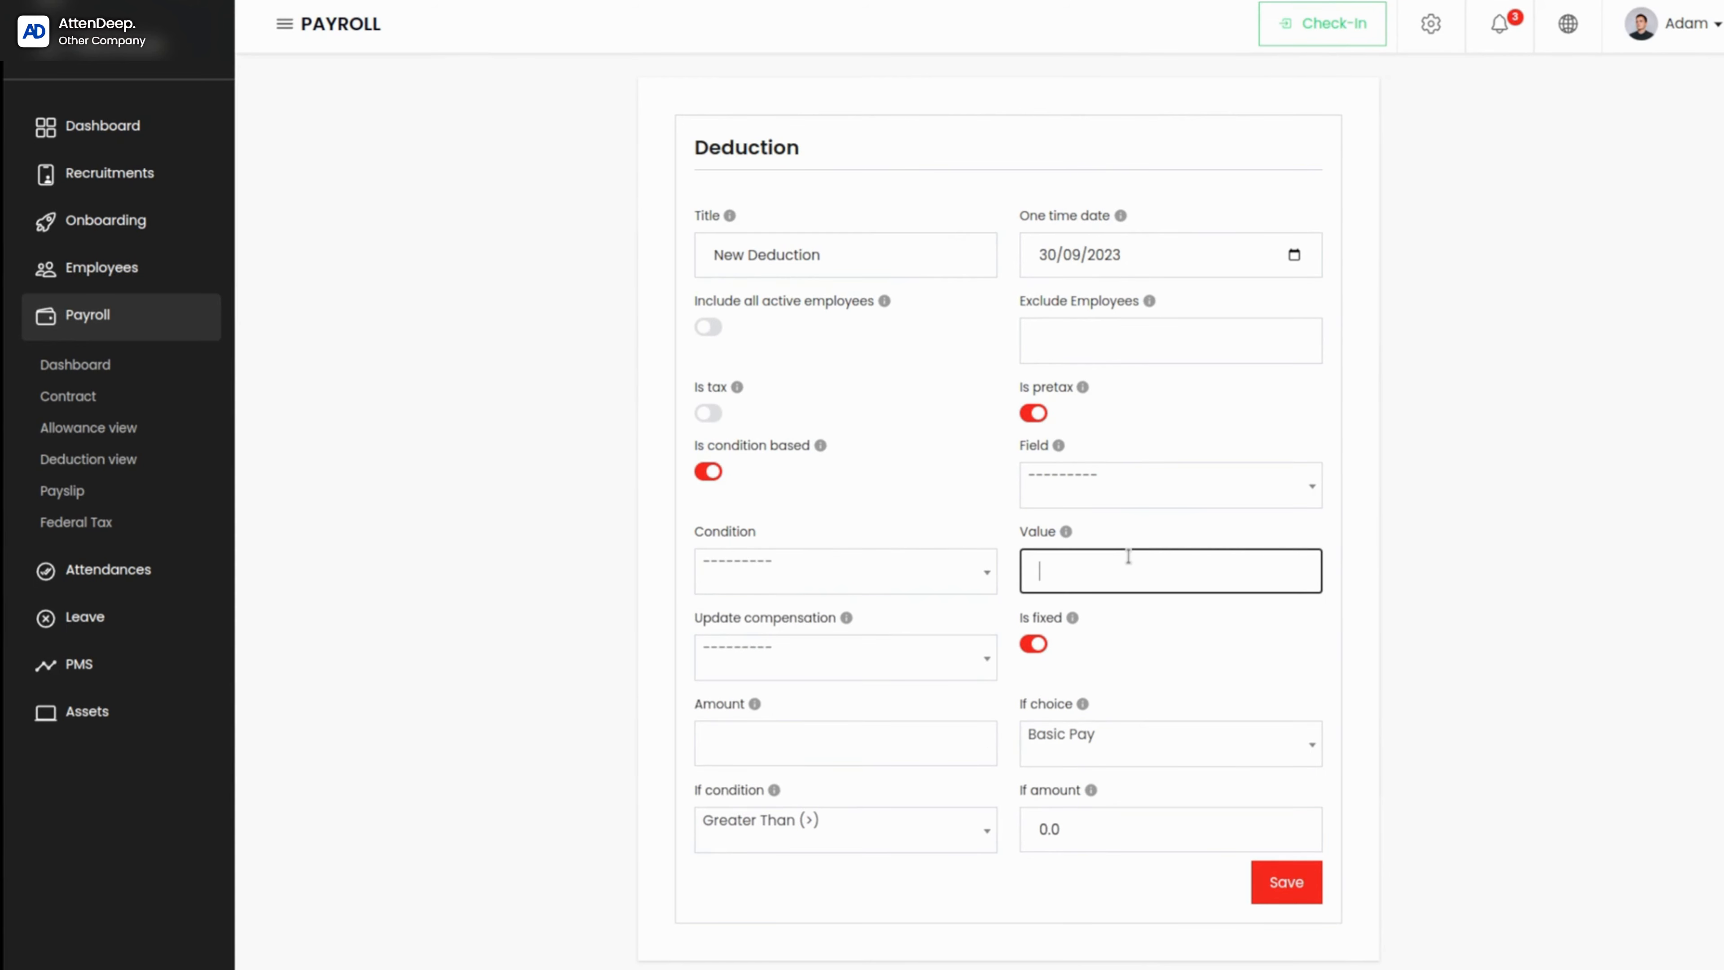
Step: Define the deduction's condition as Company Experience Greater Than (>) 2
{"action": "left_click", "coordinate": [1097, 473]}
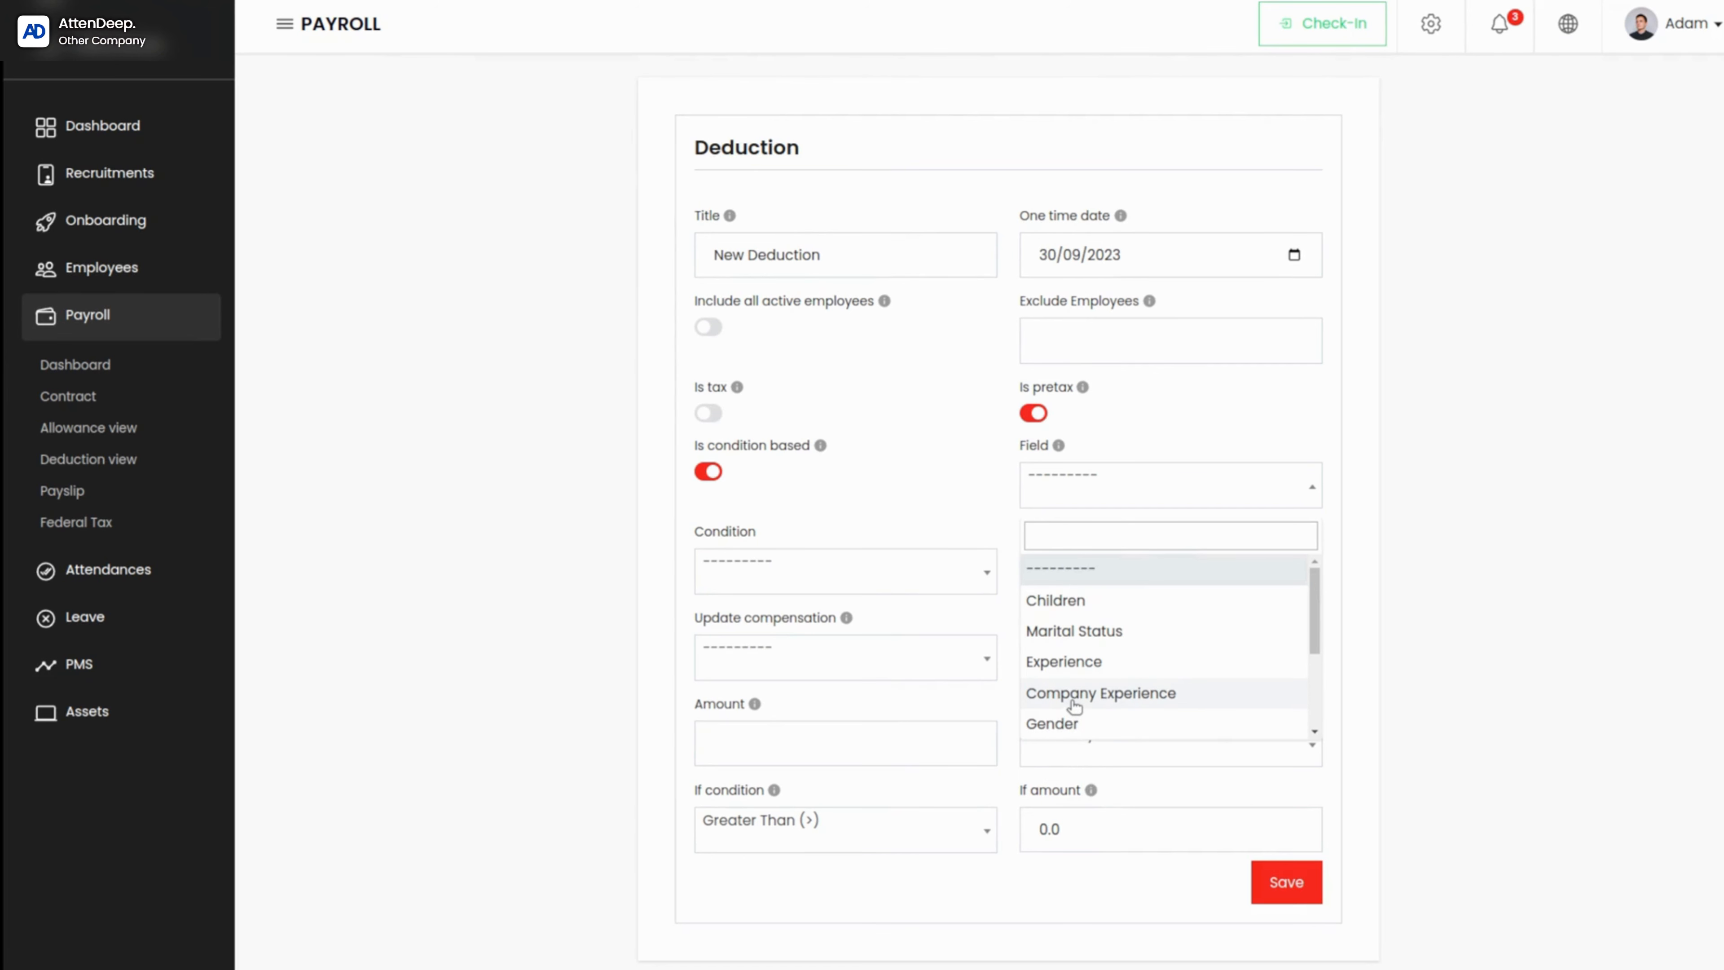
{"action": "left_click", "coordinate": [1074, 705]}
{"action": "left_click", "coordinate": [815, 581]}
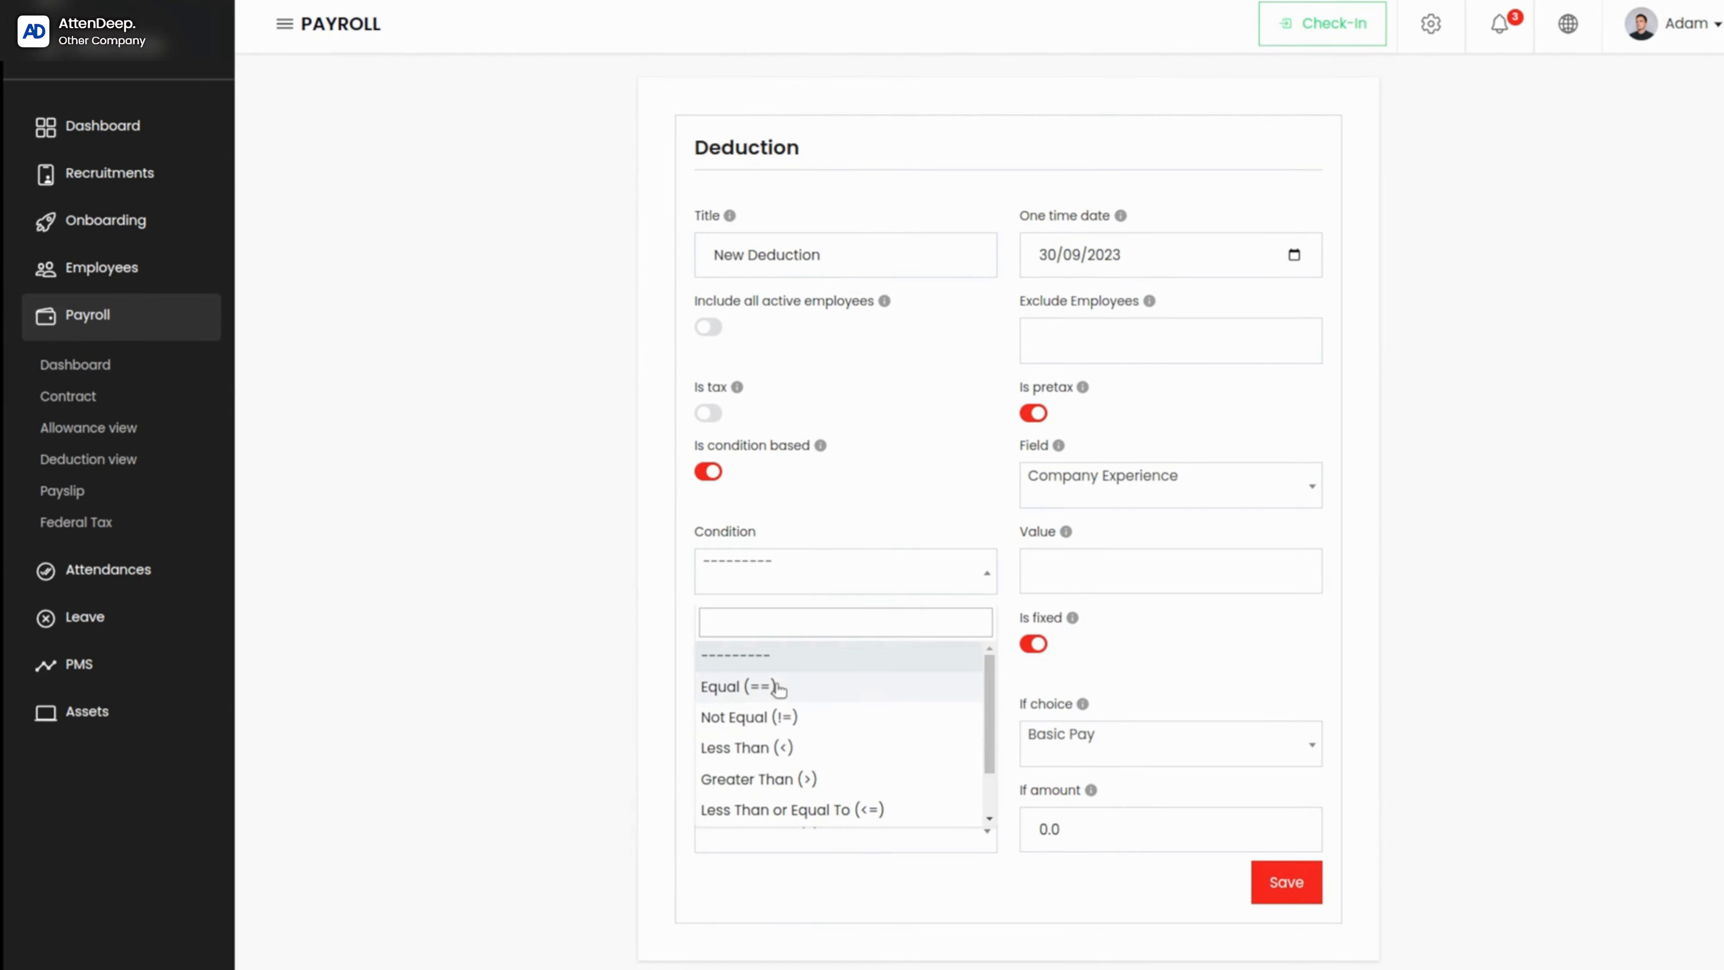
{"action": "left_click", "coordinate": [761, 791]}
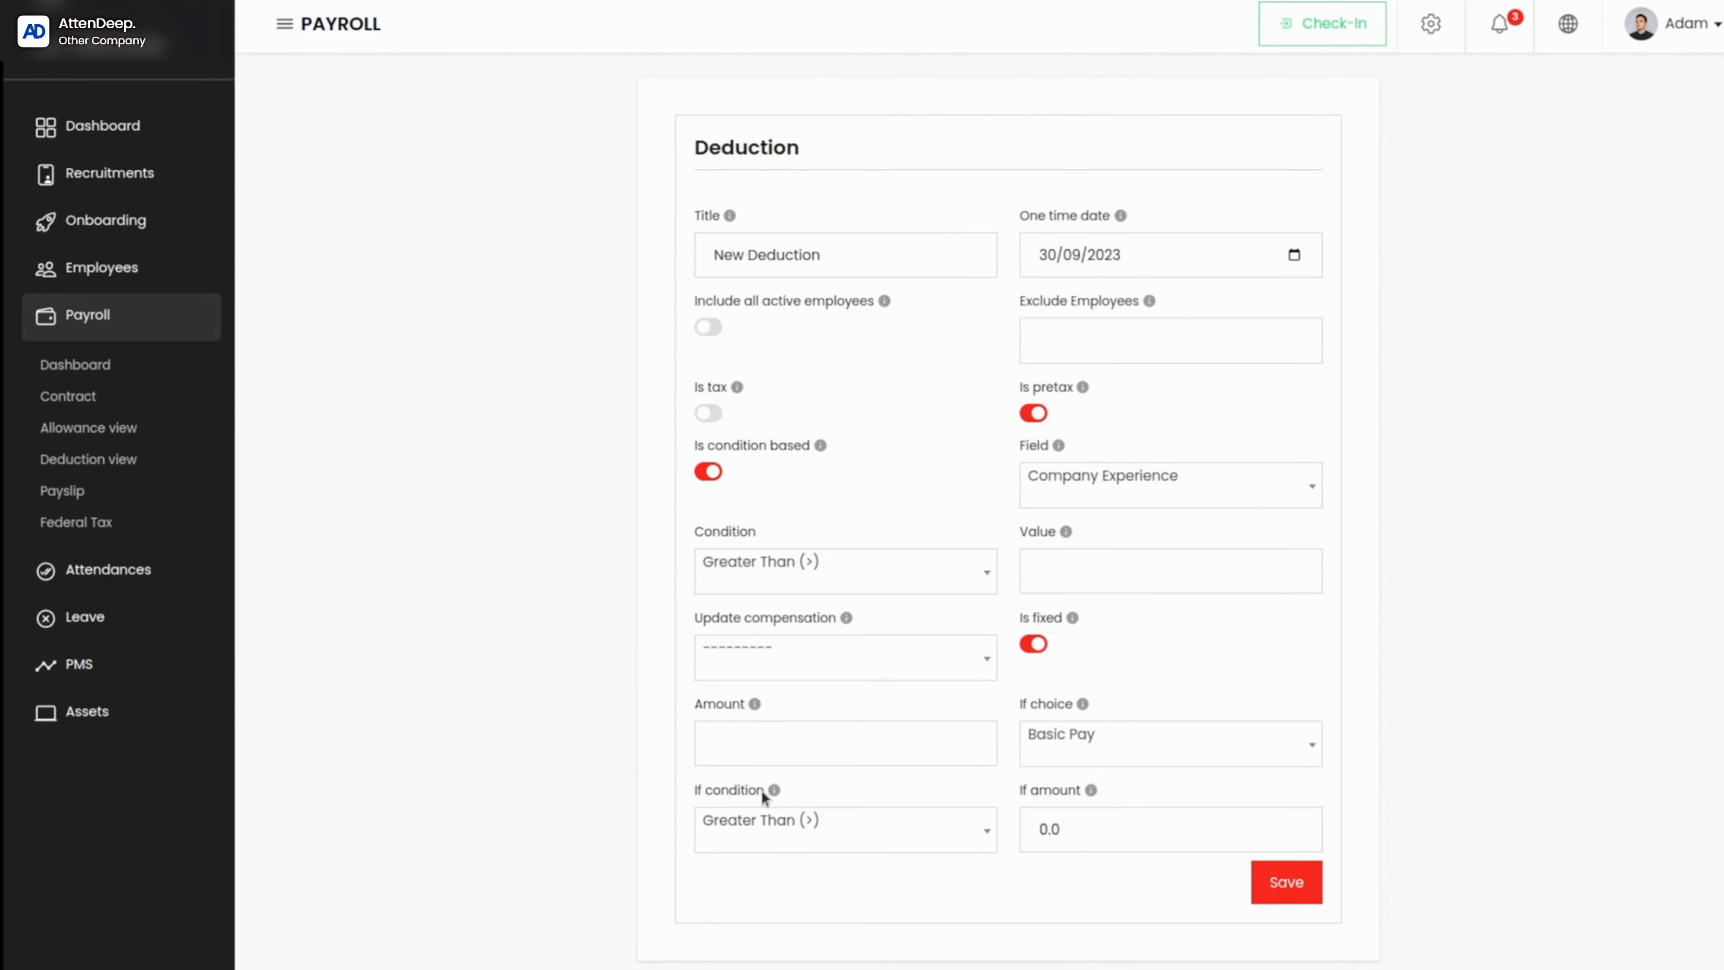
{"action": "left_click", "coordinate": [1086, 572]}
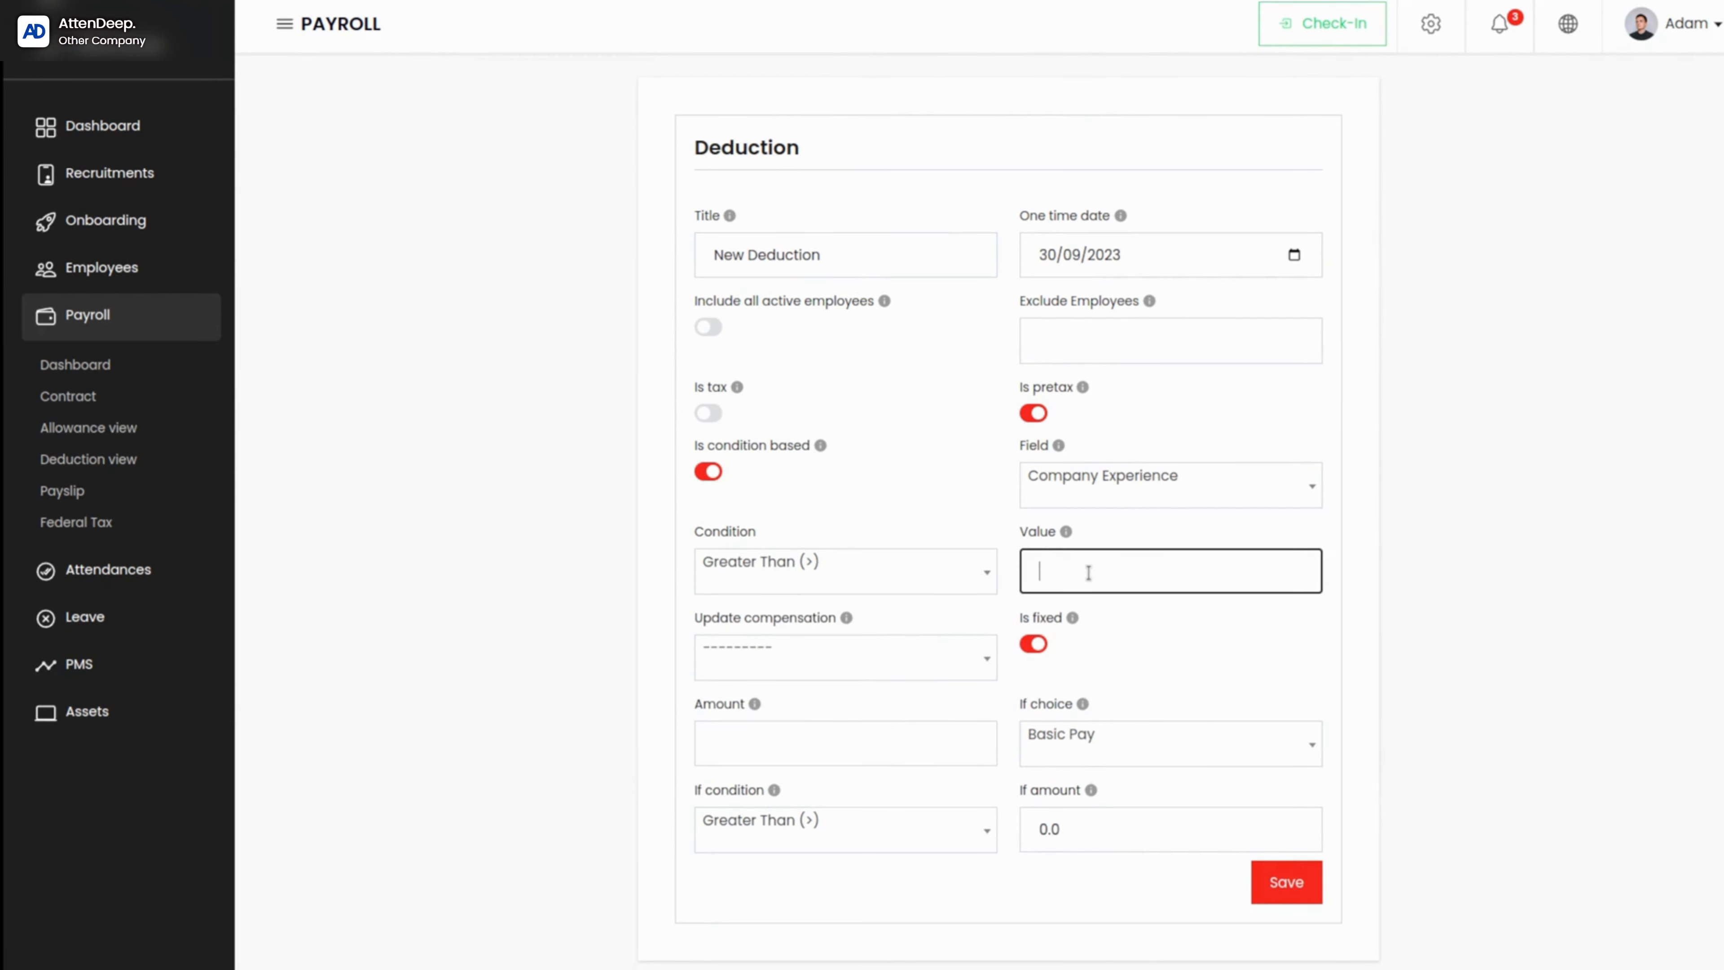
{"action": "type", "text": "2"}
{"action": "left_click", "coordinate": [938, 605]}
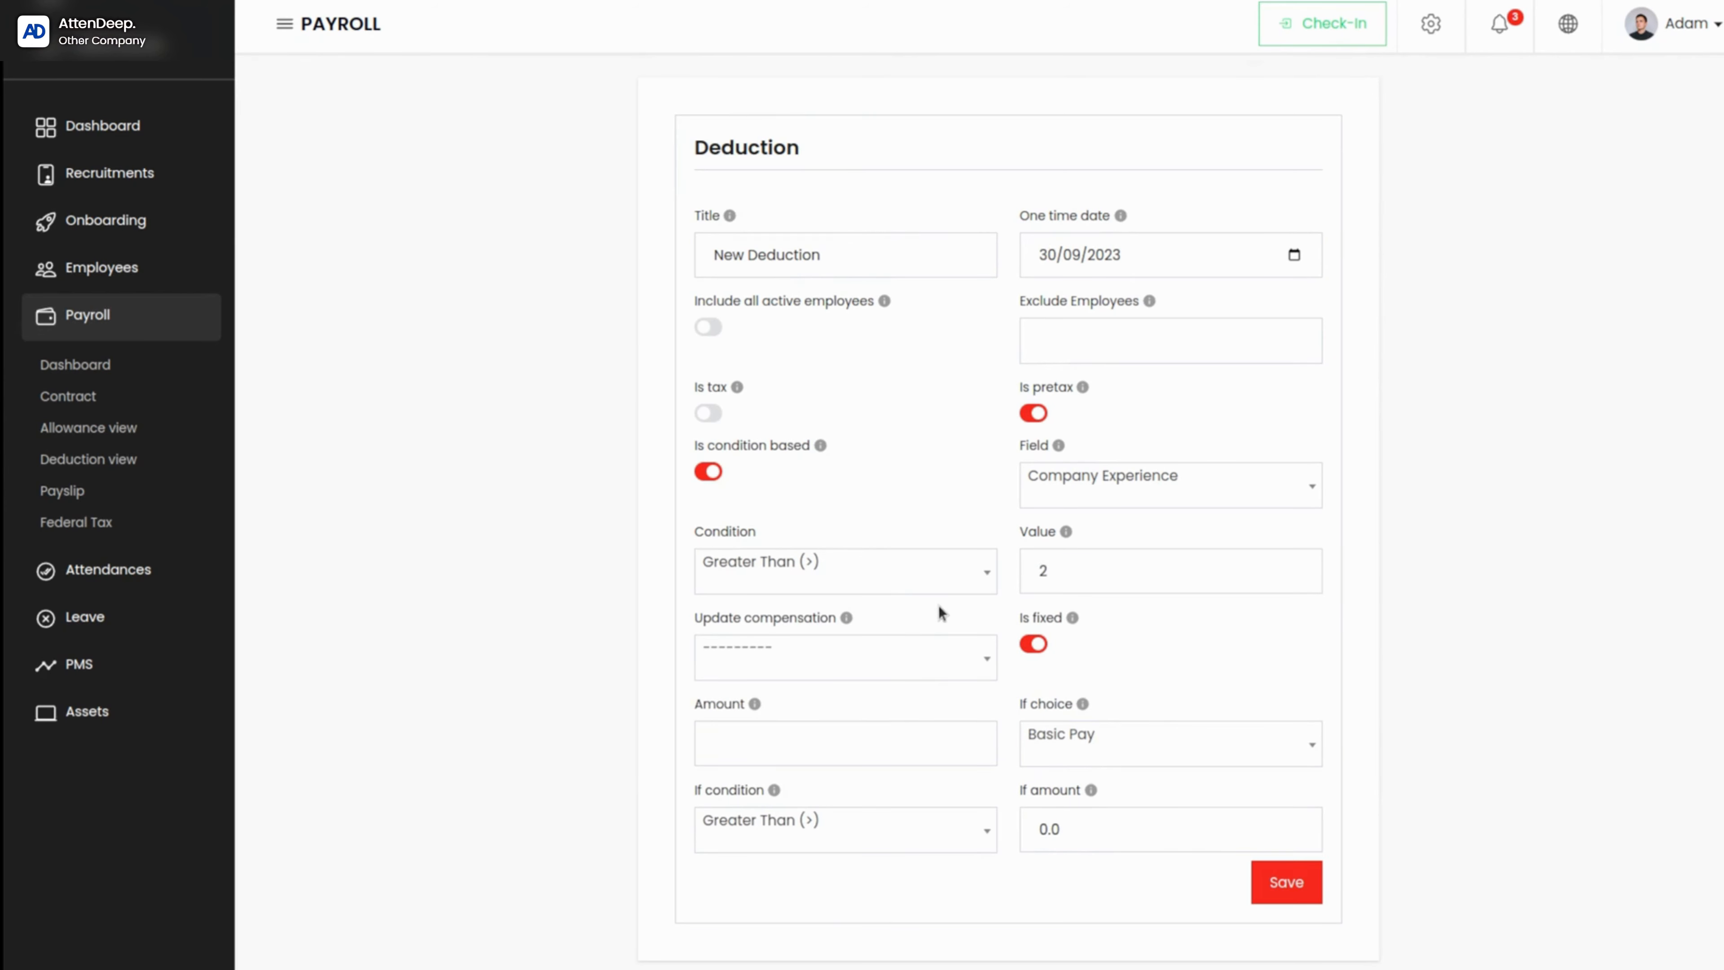
Step: Set the deduction's Update compensation option to Basic pay and open its amount for entry
{"action": "left_click", "coordinate": [848, 663]}
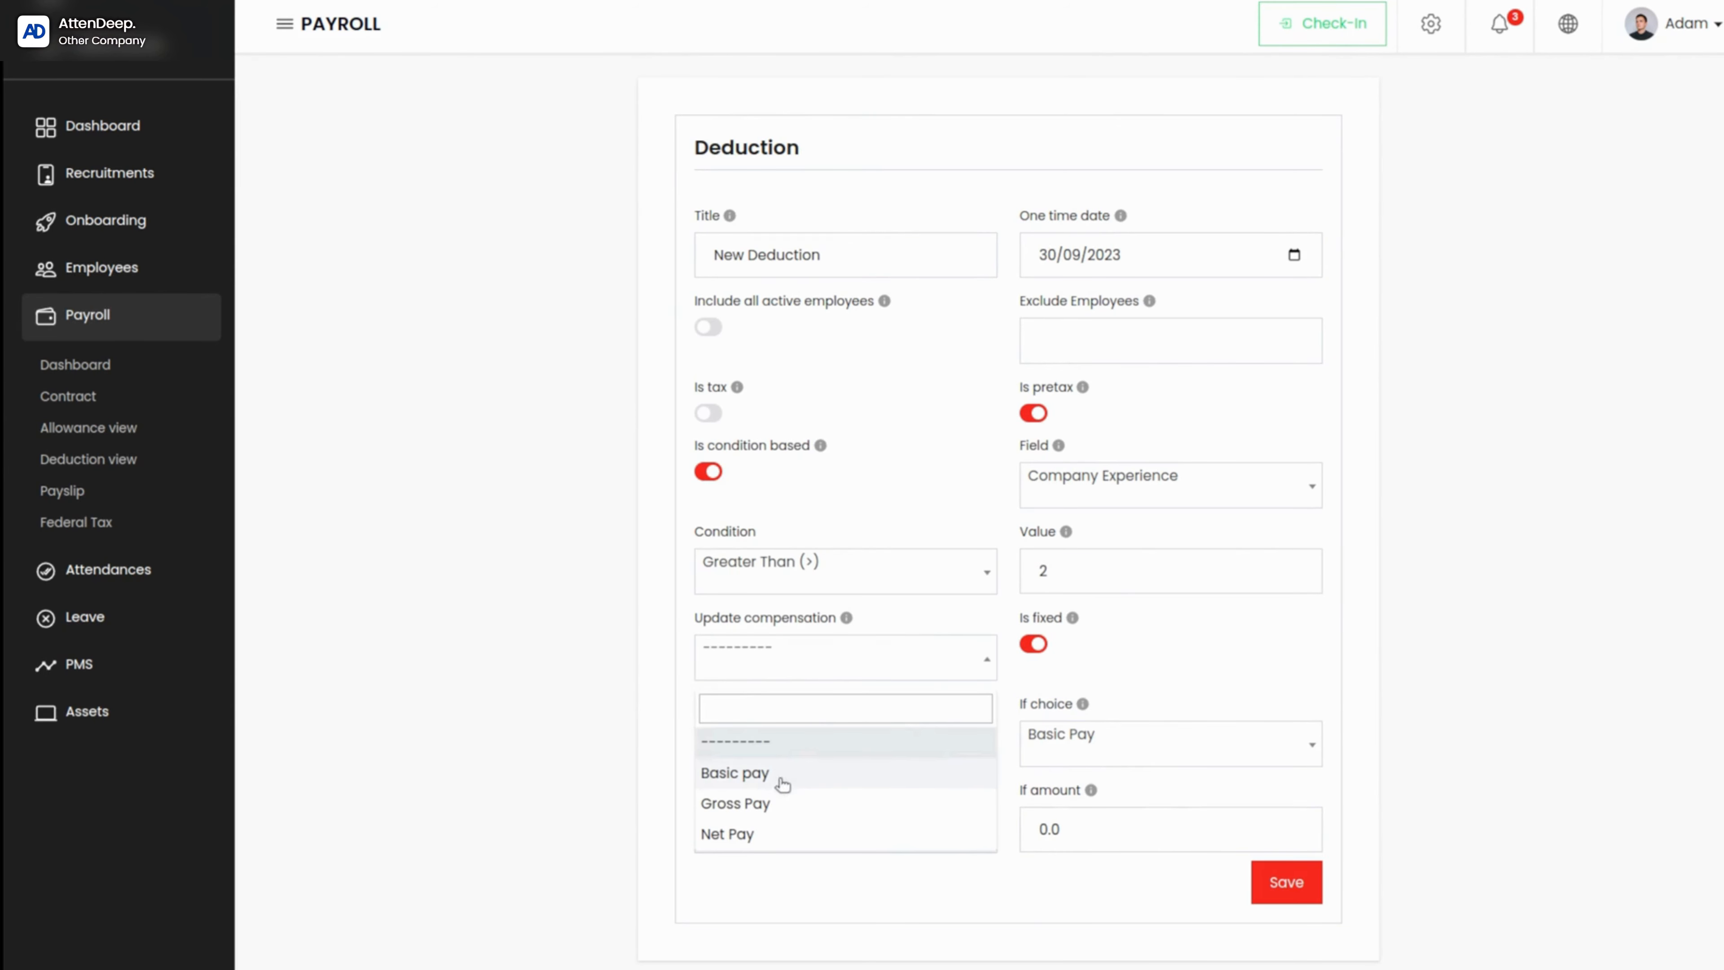
{"action": "left_click", "coordinate": [723, 773]}
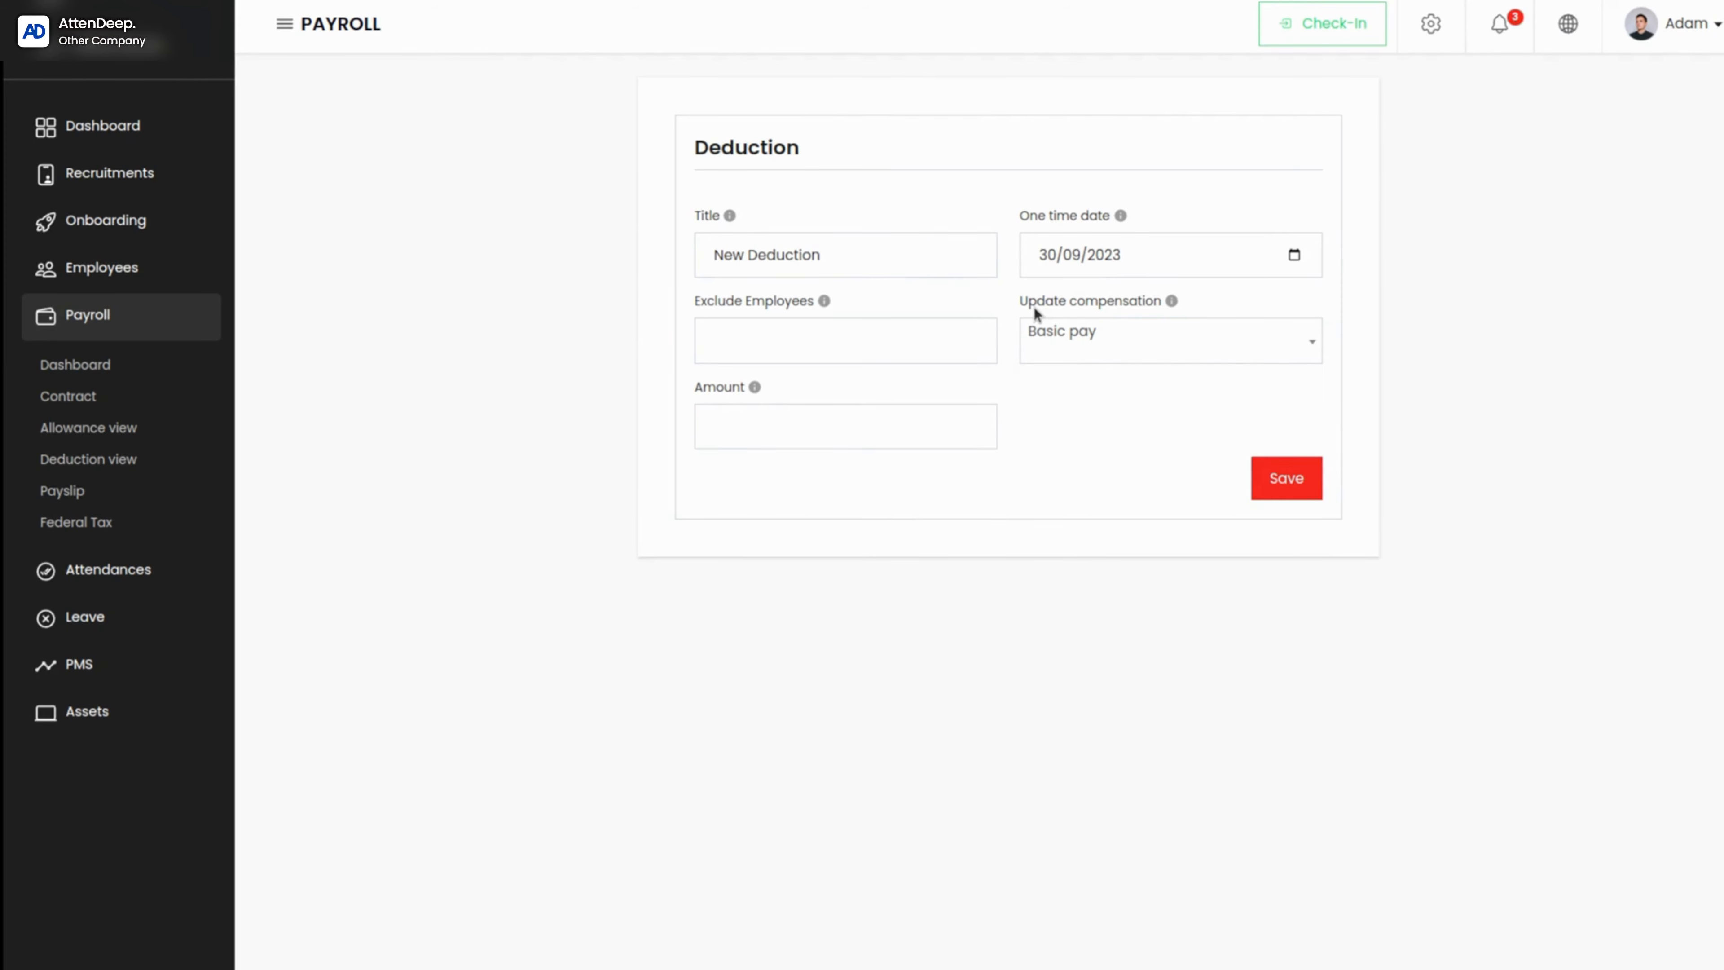
{"action": "left_click", "coordinate": [775, 416]}
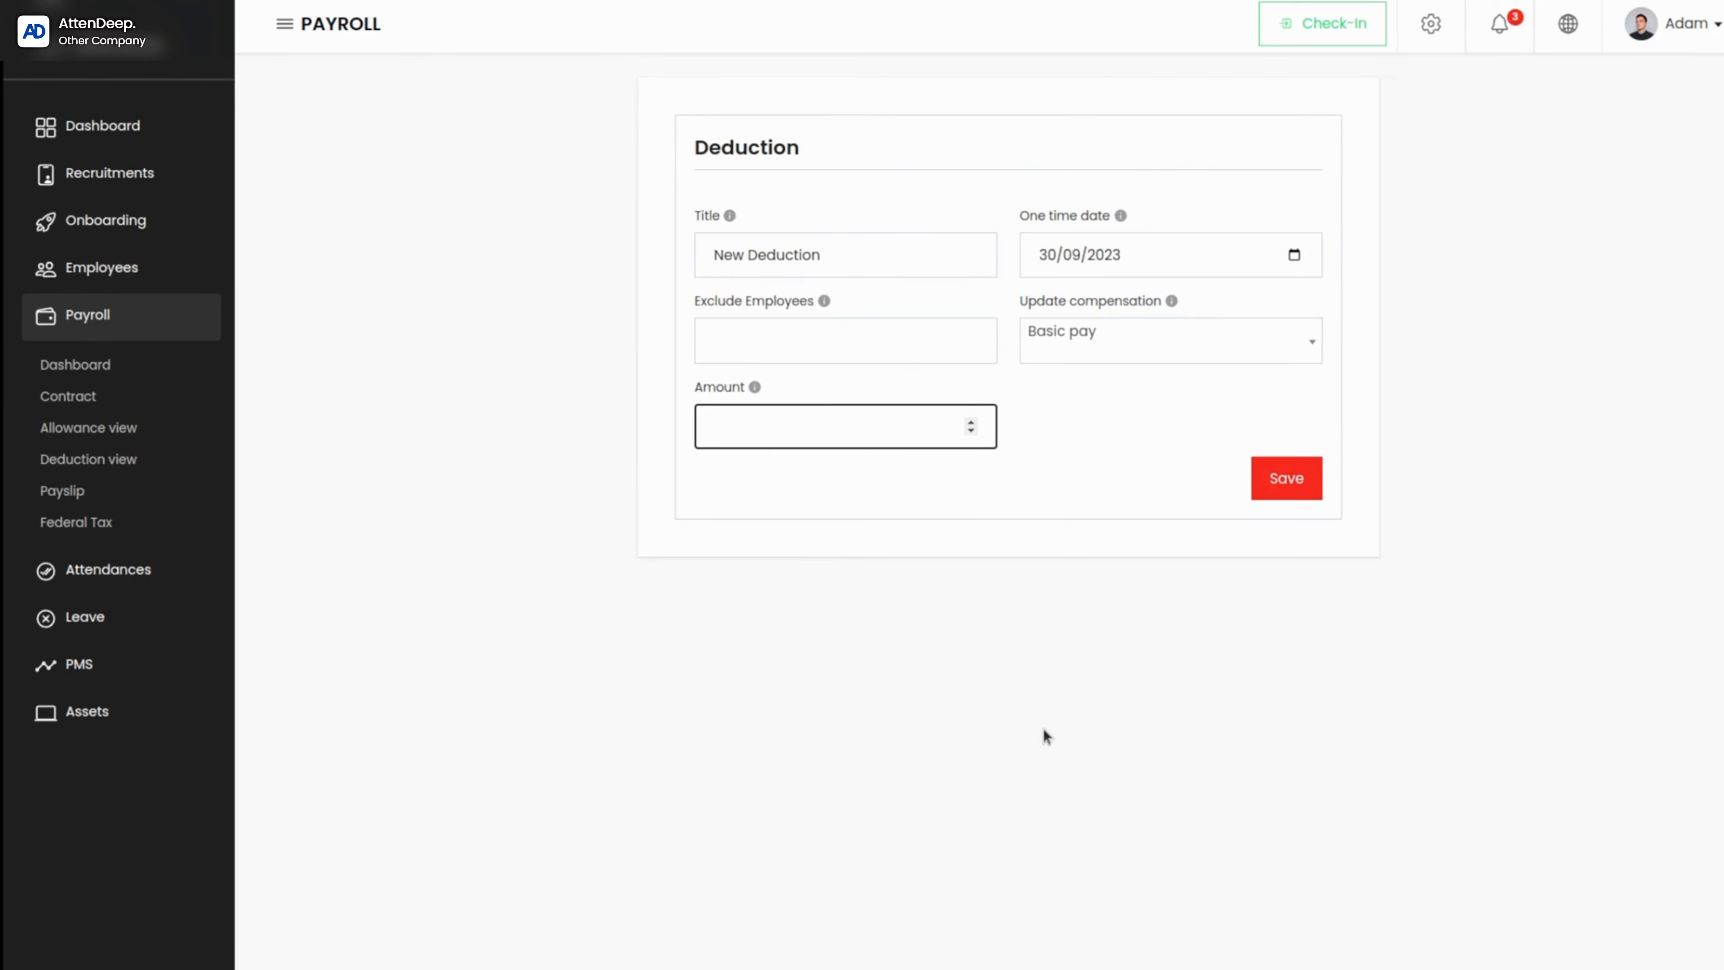
Step: Save the deduction and reopen New Deduction for editing
{"action": "left_click", "coordinate": [1277, 483]}
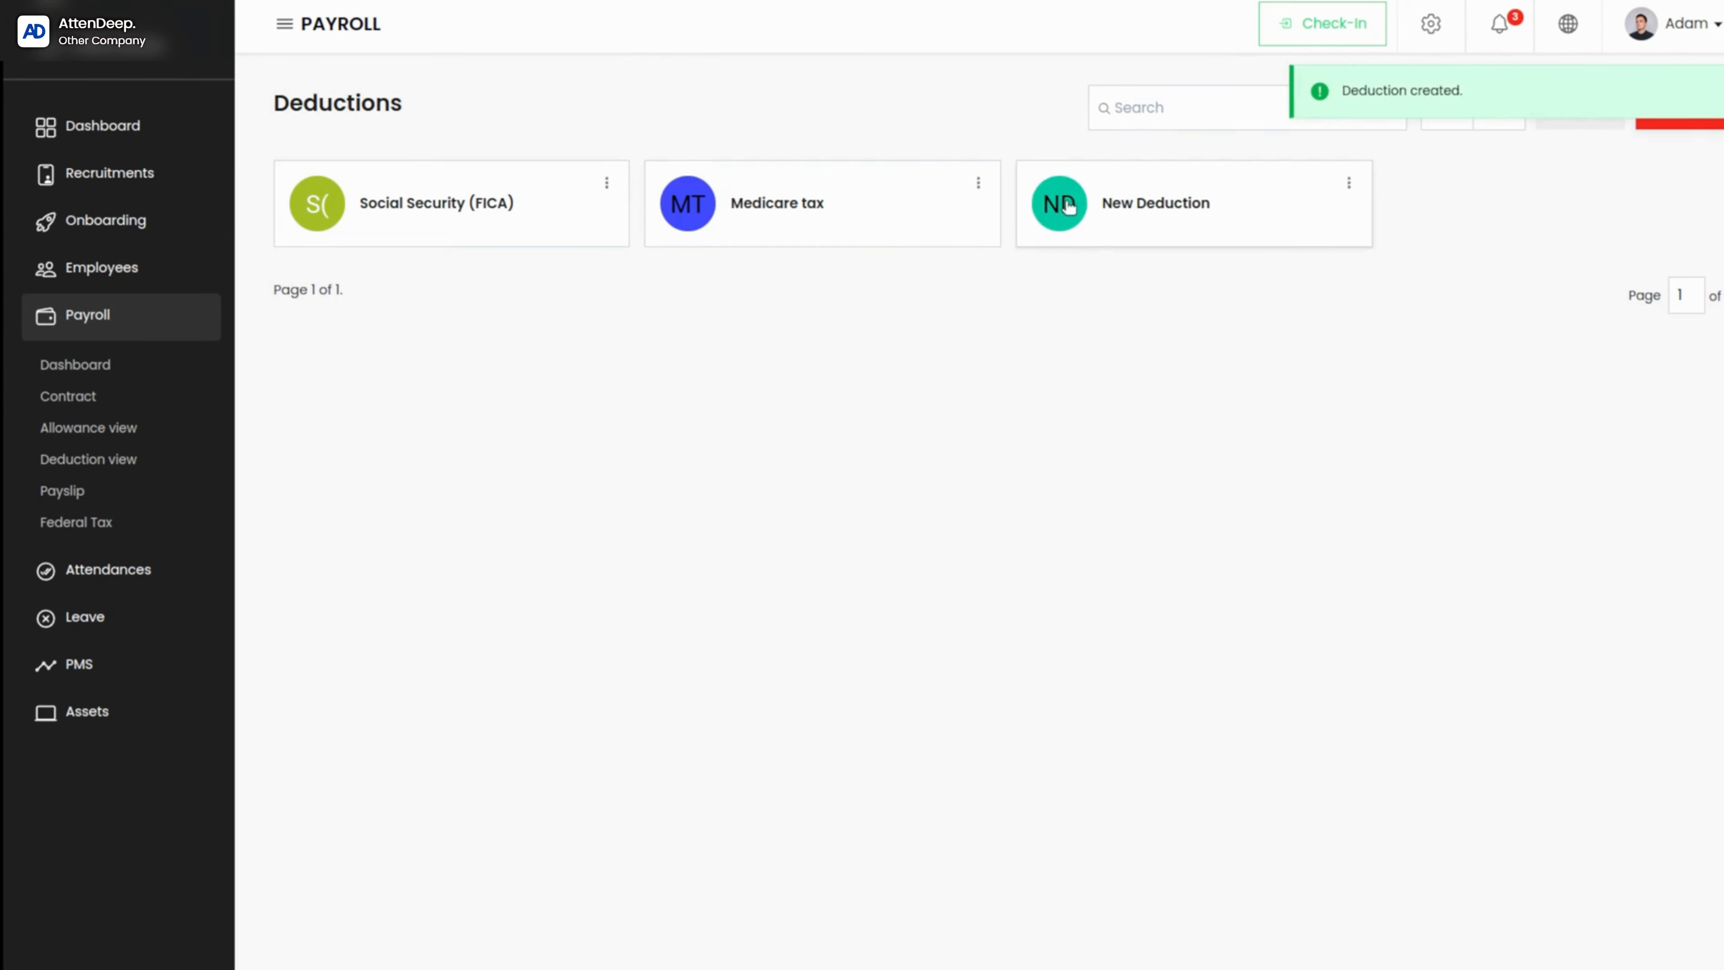
{"action": "left_click", "coordinate": [1066, 202]}
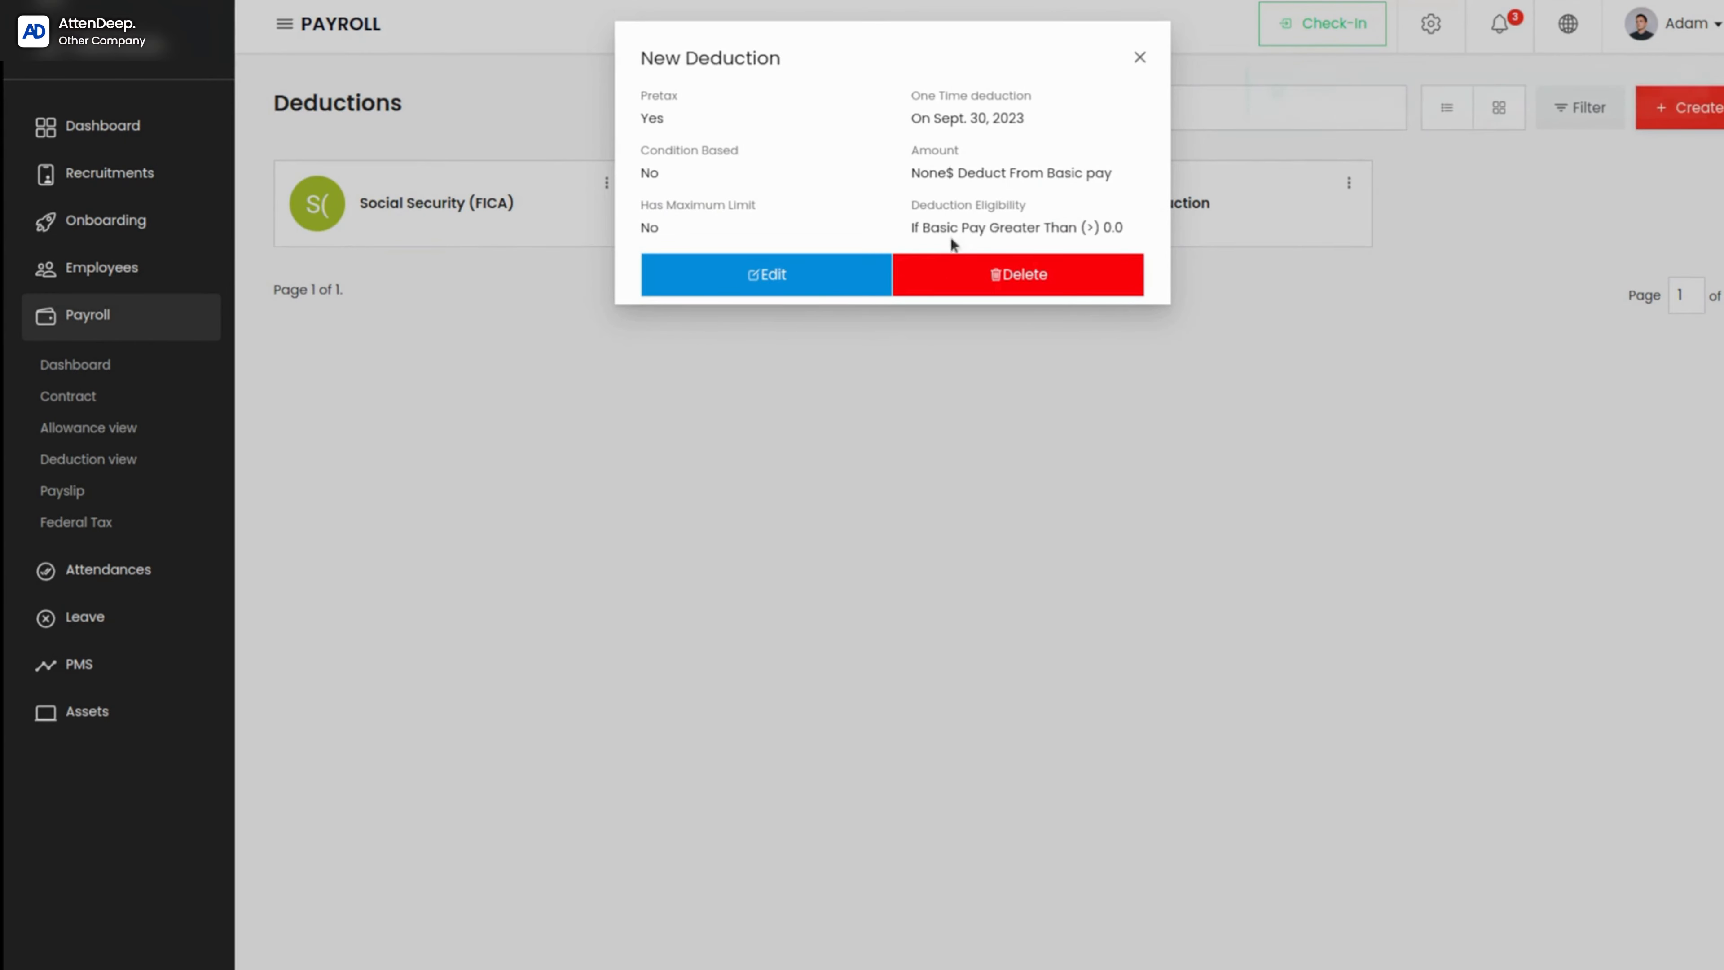
{"action": "left_click", "coordinate": [803, 272]}
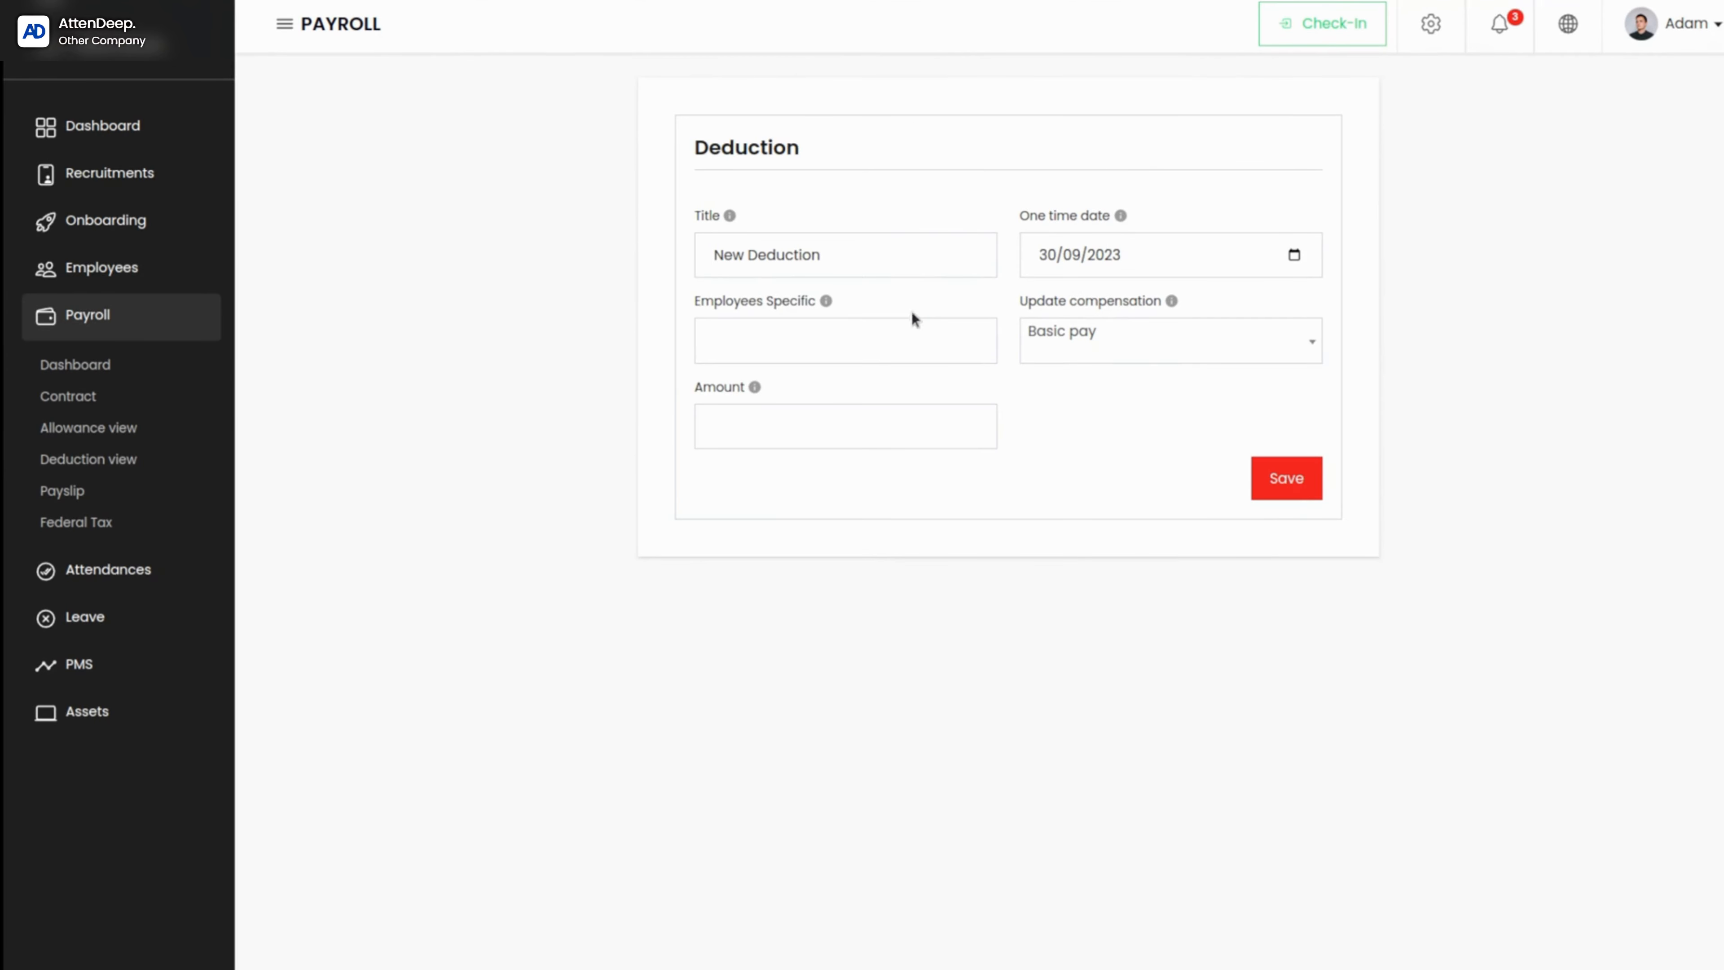
Step: Clear the deduction's Update compensation option, check the If choice options, and set the Amount to 5000
{"action": "left_click", "coordinate": [1117, 327]}
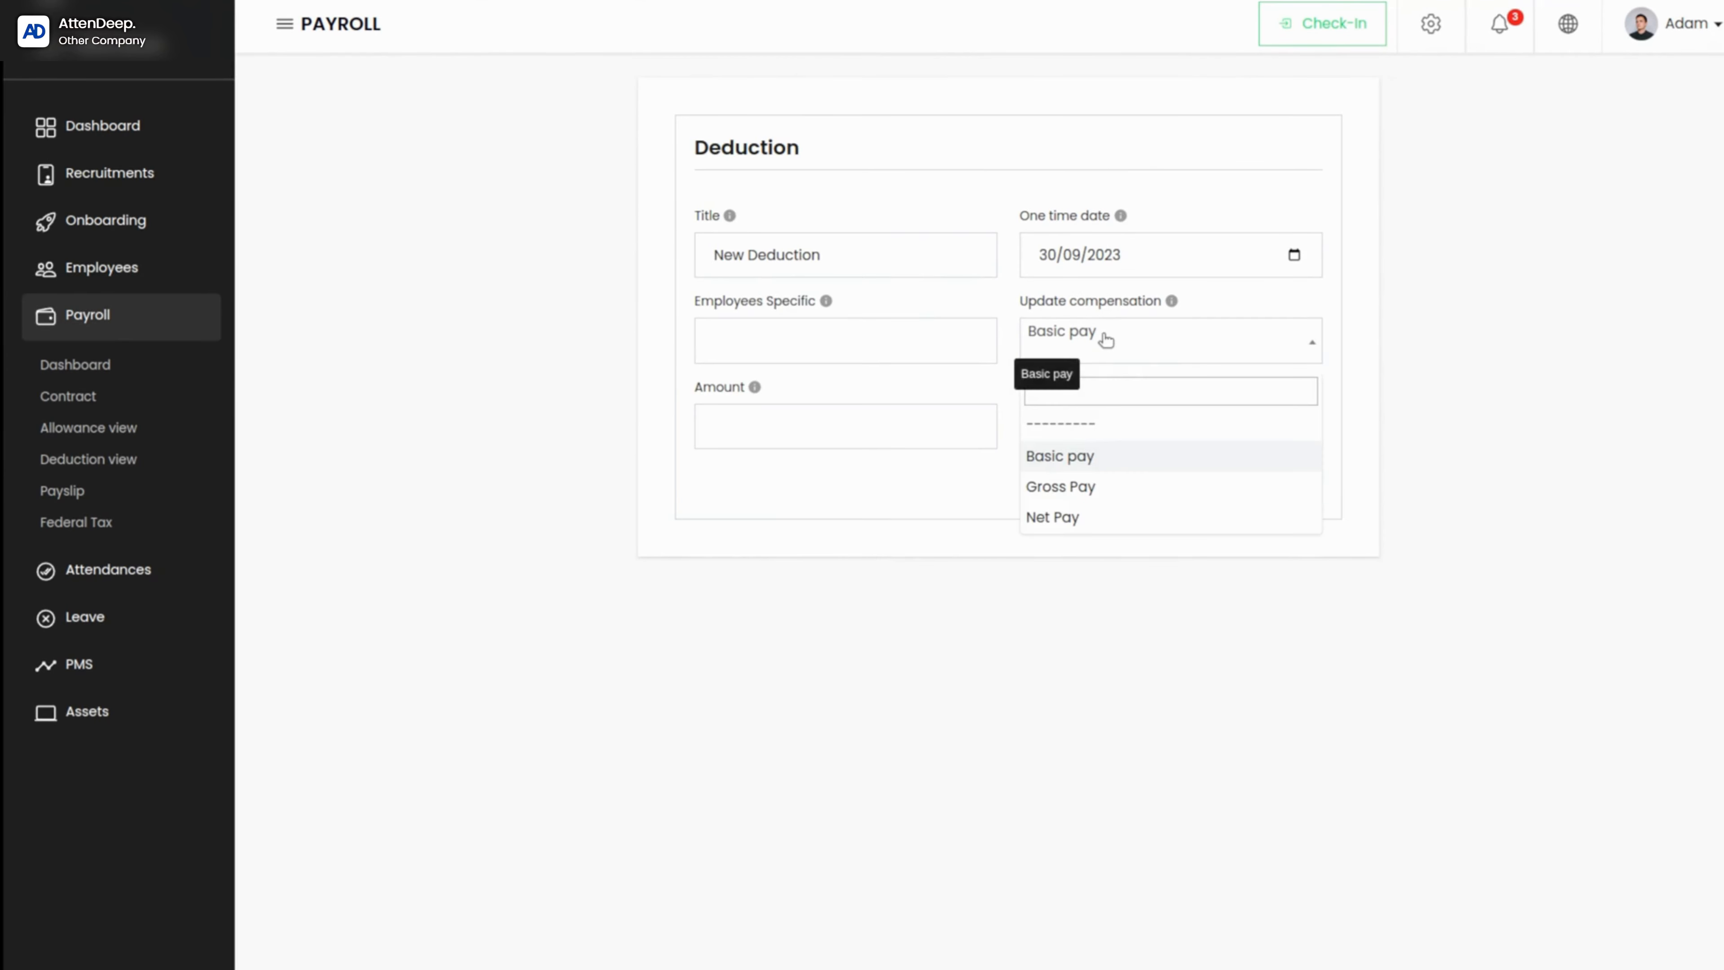
{"action": "left_click", "coordinate": [1096, 421]}
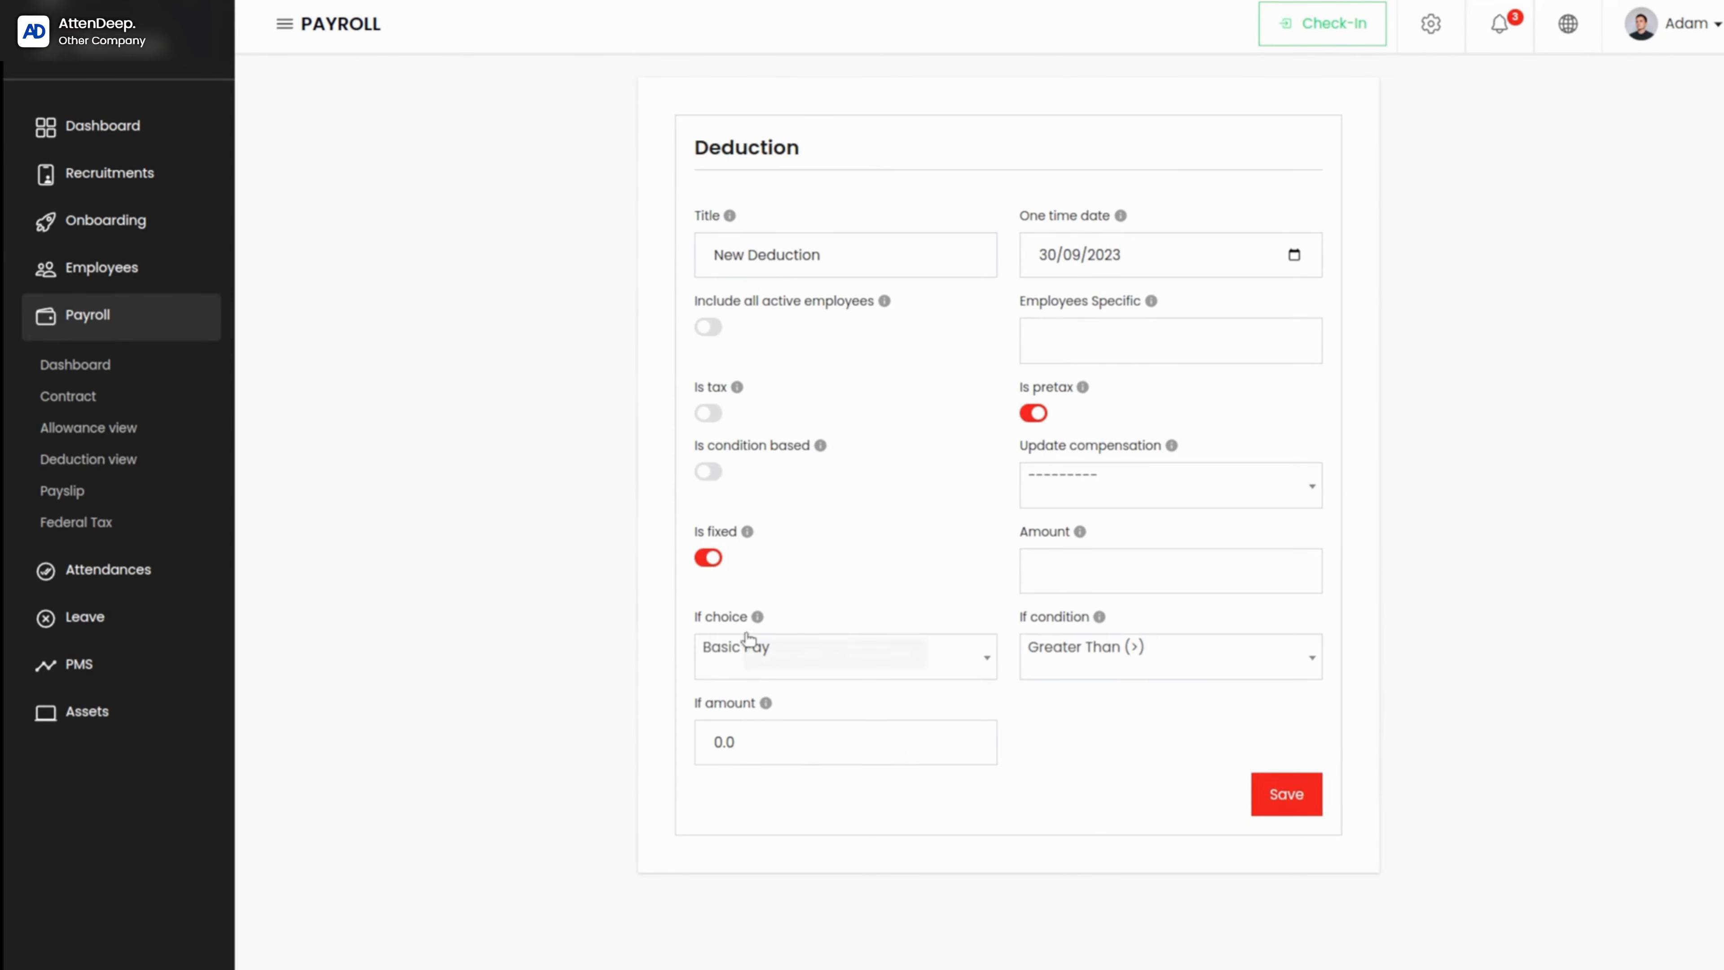
{"action": "left_click", "coordinate": [836, 646]}
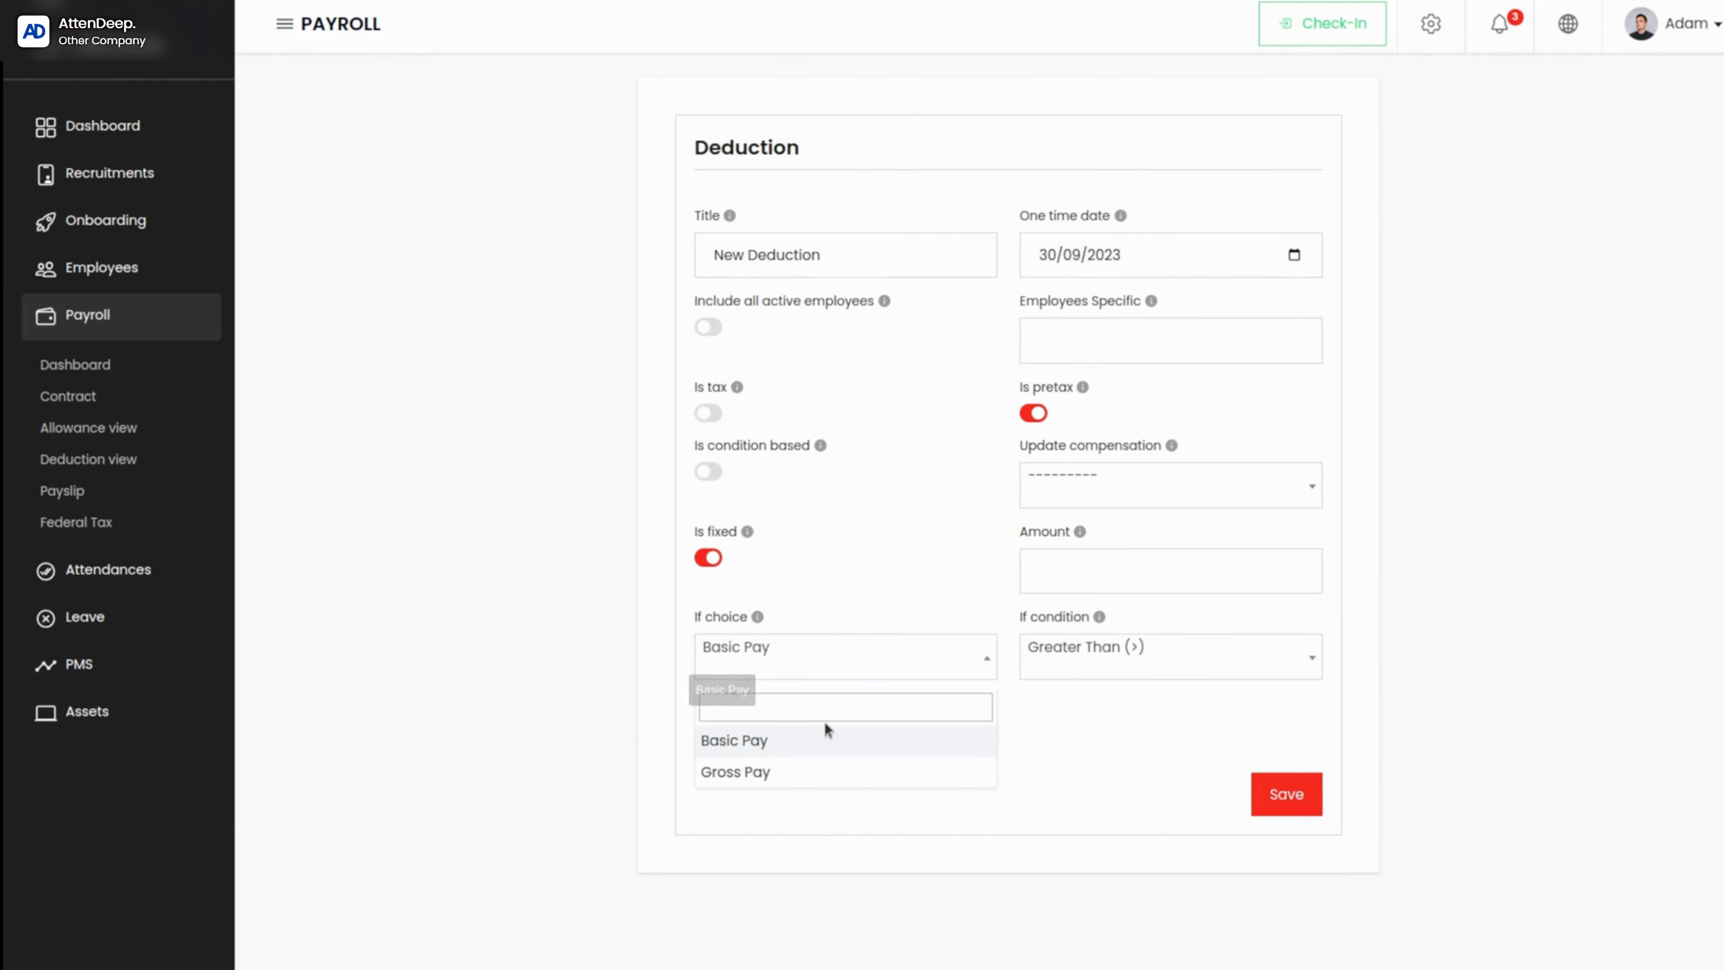
{"action": "left_click", "coordinate": [800, 821]}
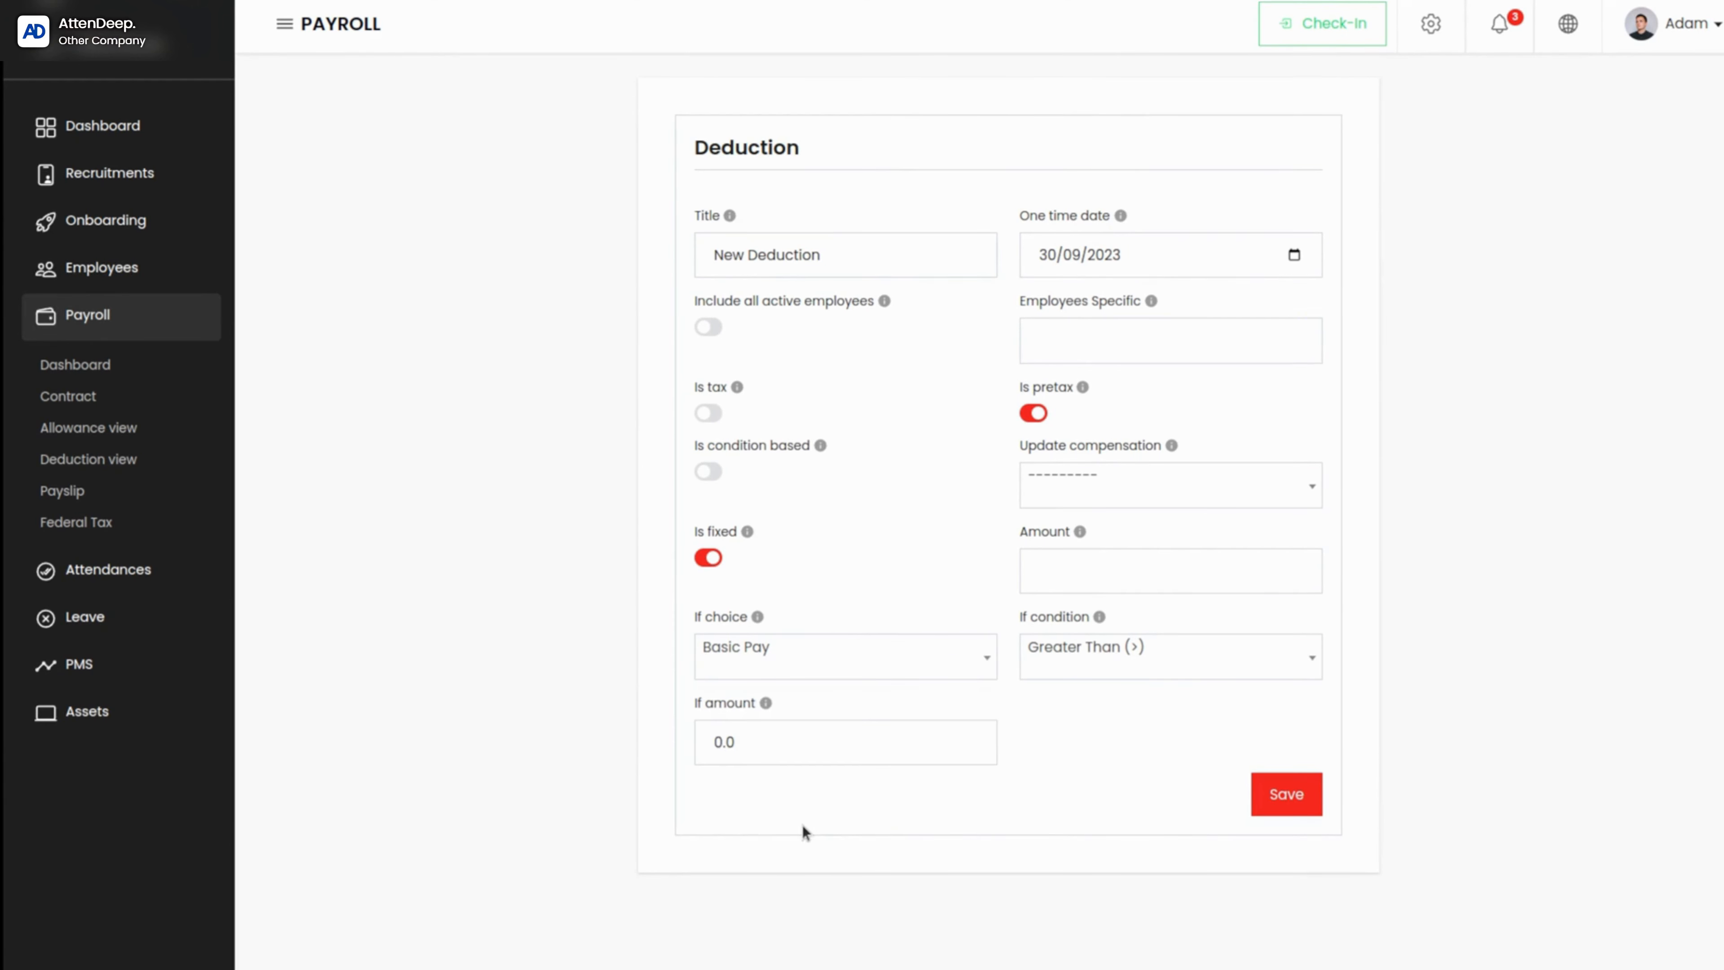
{"action": "left_click", "coordinate": [1079, 572]}
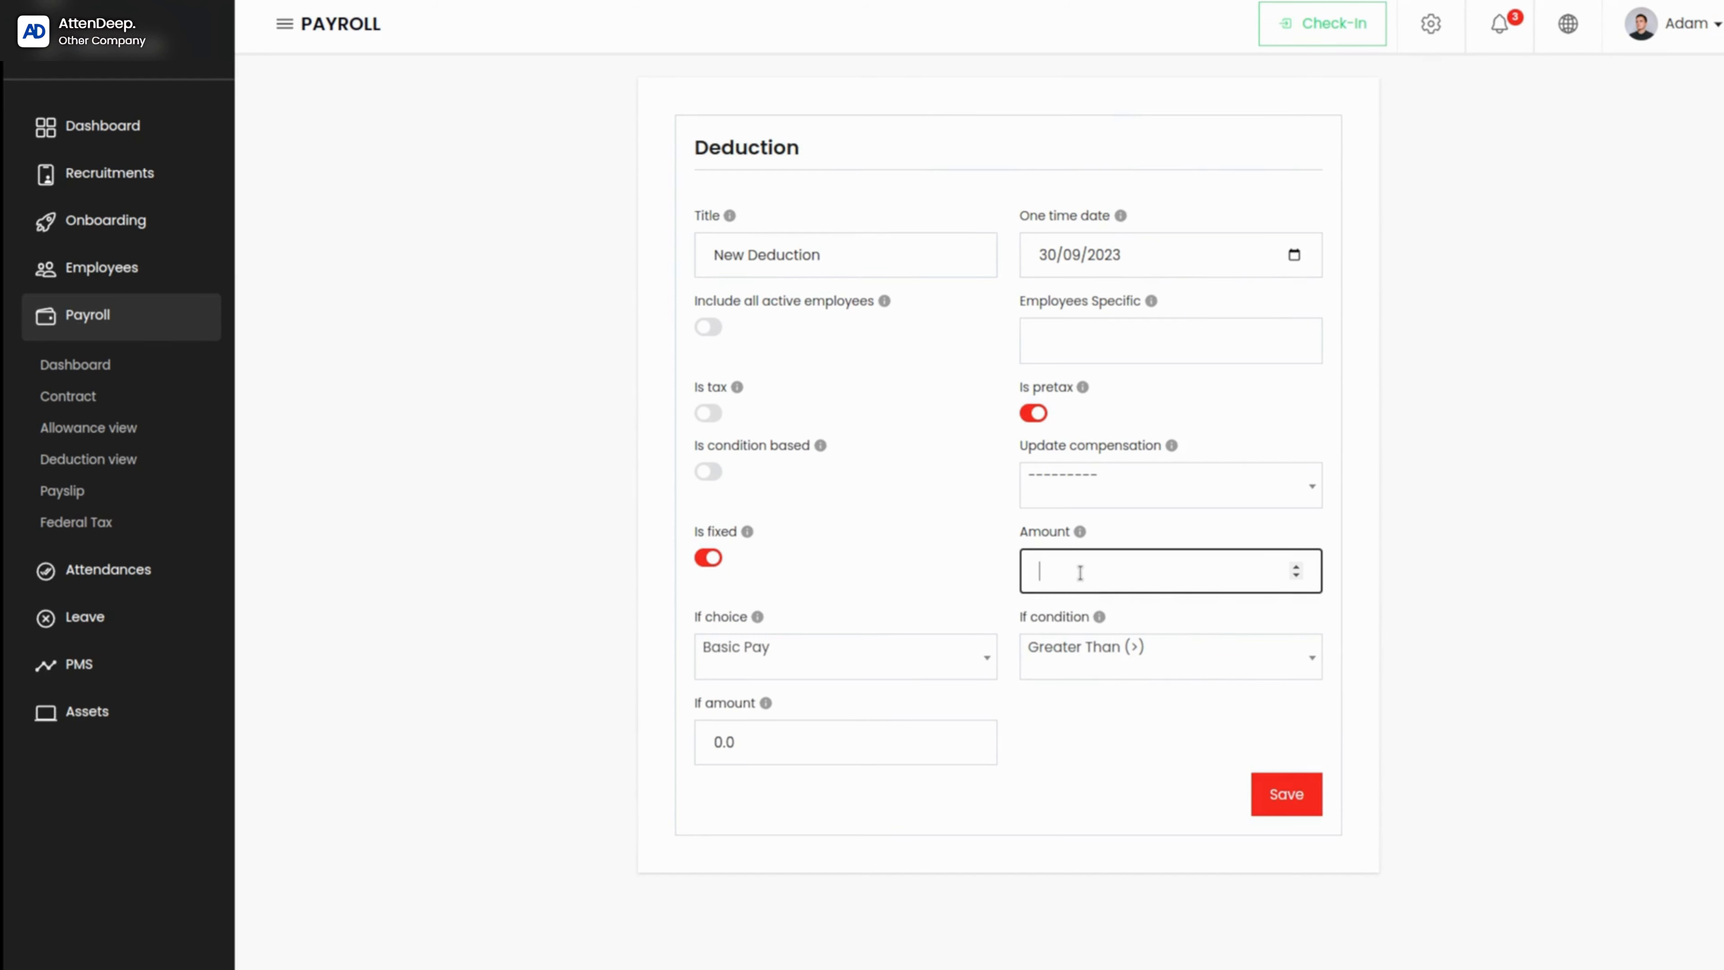
{"action": "type", "text": "5000"}
Step: Review the deduction's If choice and If condition settings, and set the If amount to 3000
{"action": "mouse_move", "coordinate": [1079, 535]}
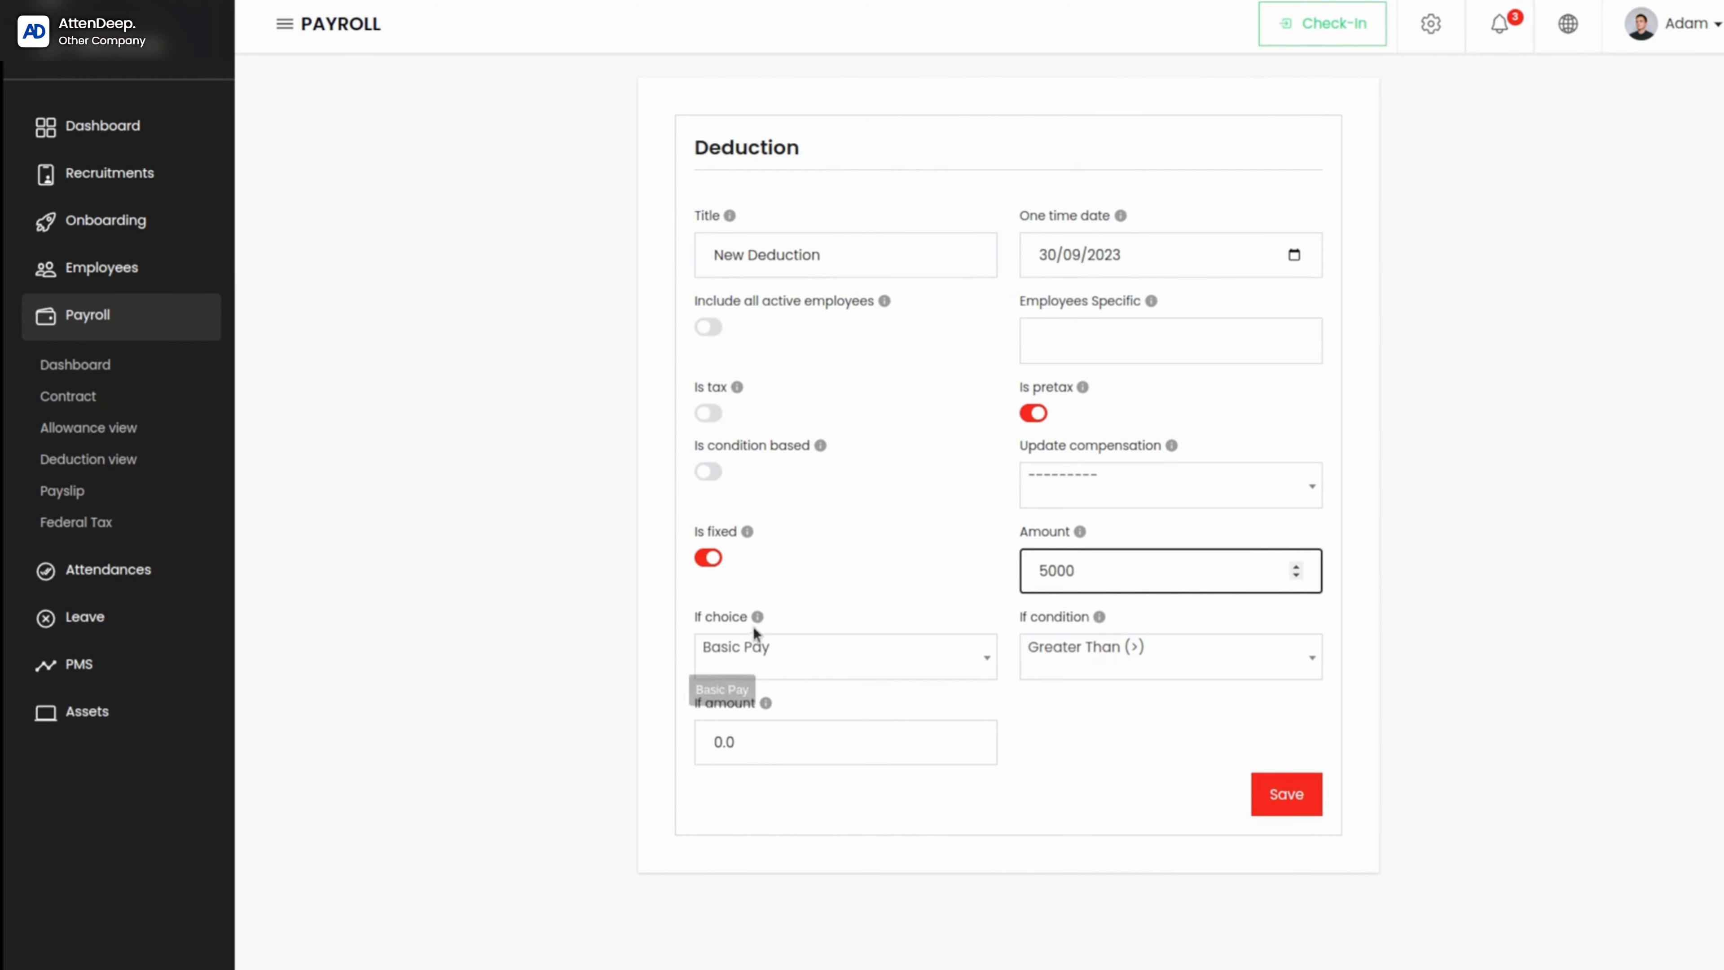
{"action": "mouse_move", "coordinate": [756, 617]}
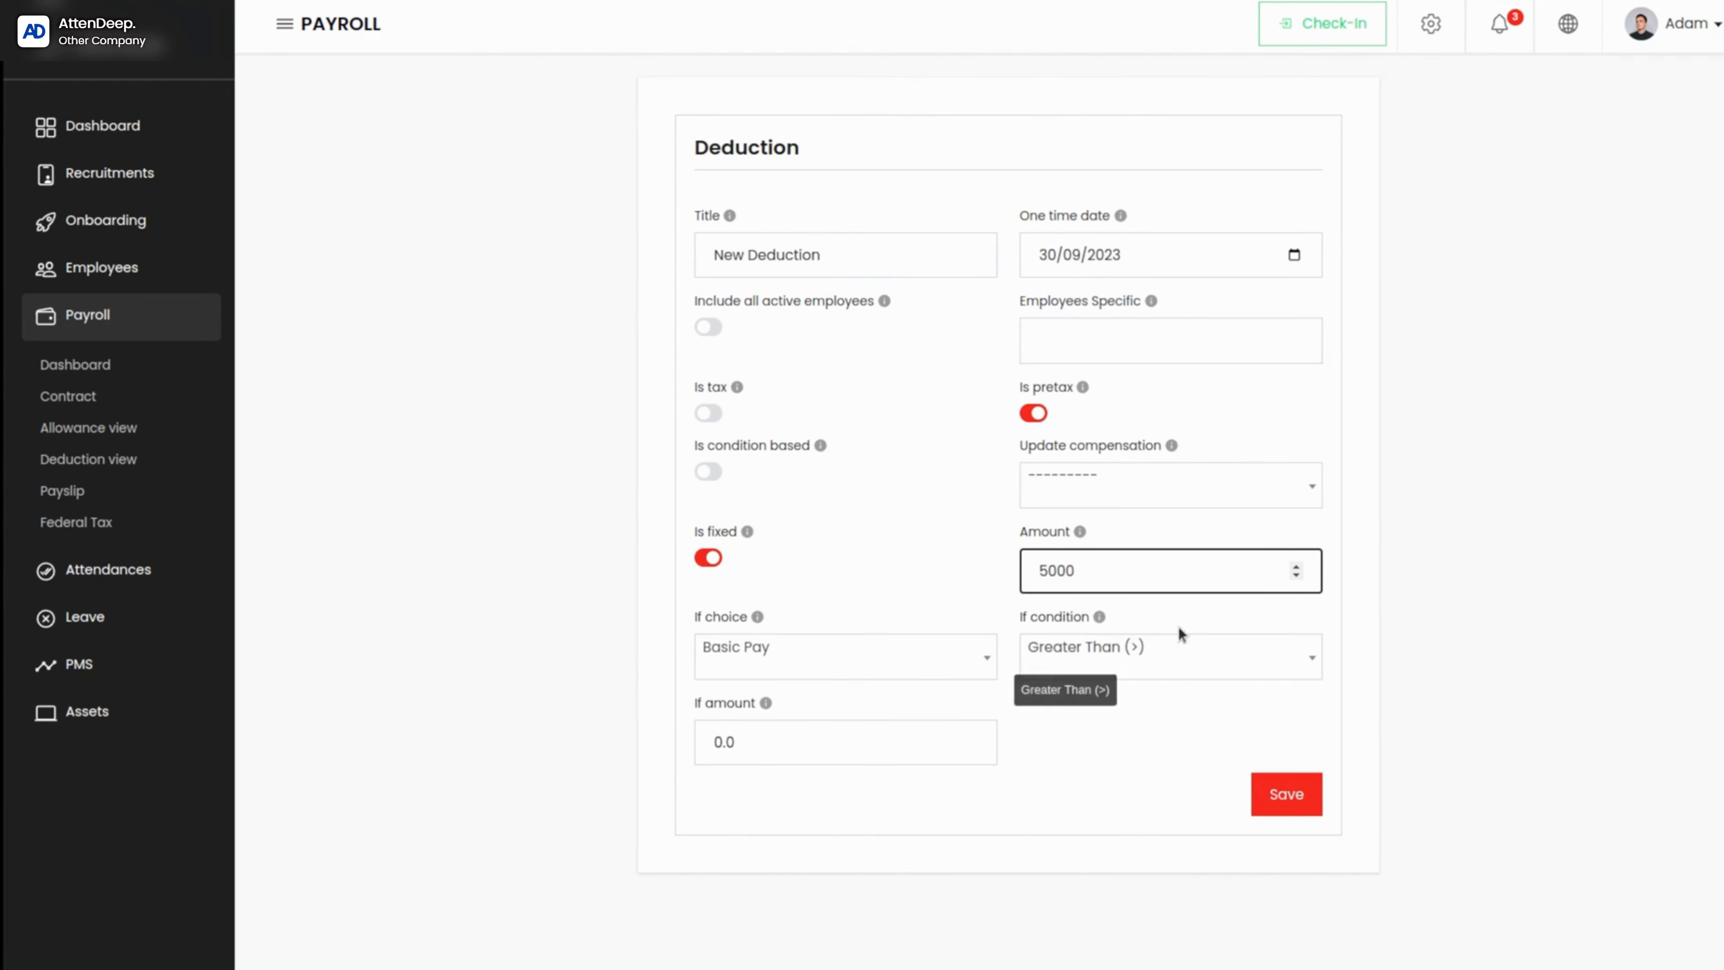
{"action": "left_click", "coordinate": [1179, 652]}
{"action": "left_click", "coordinate": [1177, 653]}
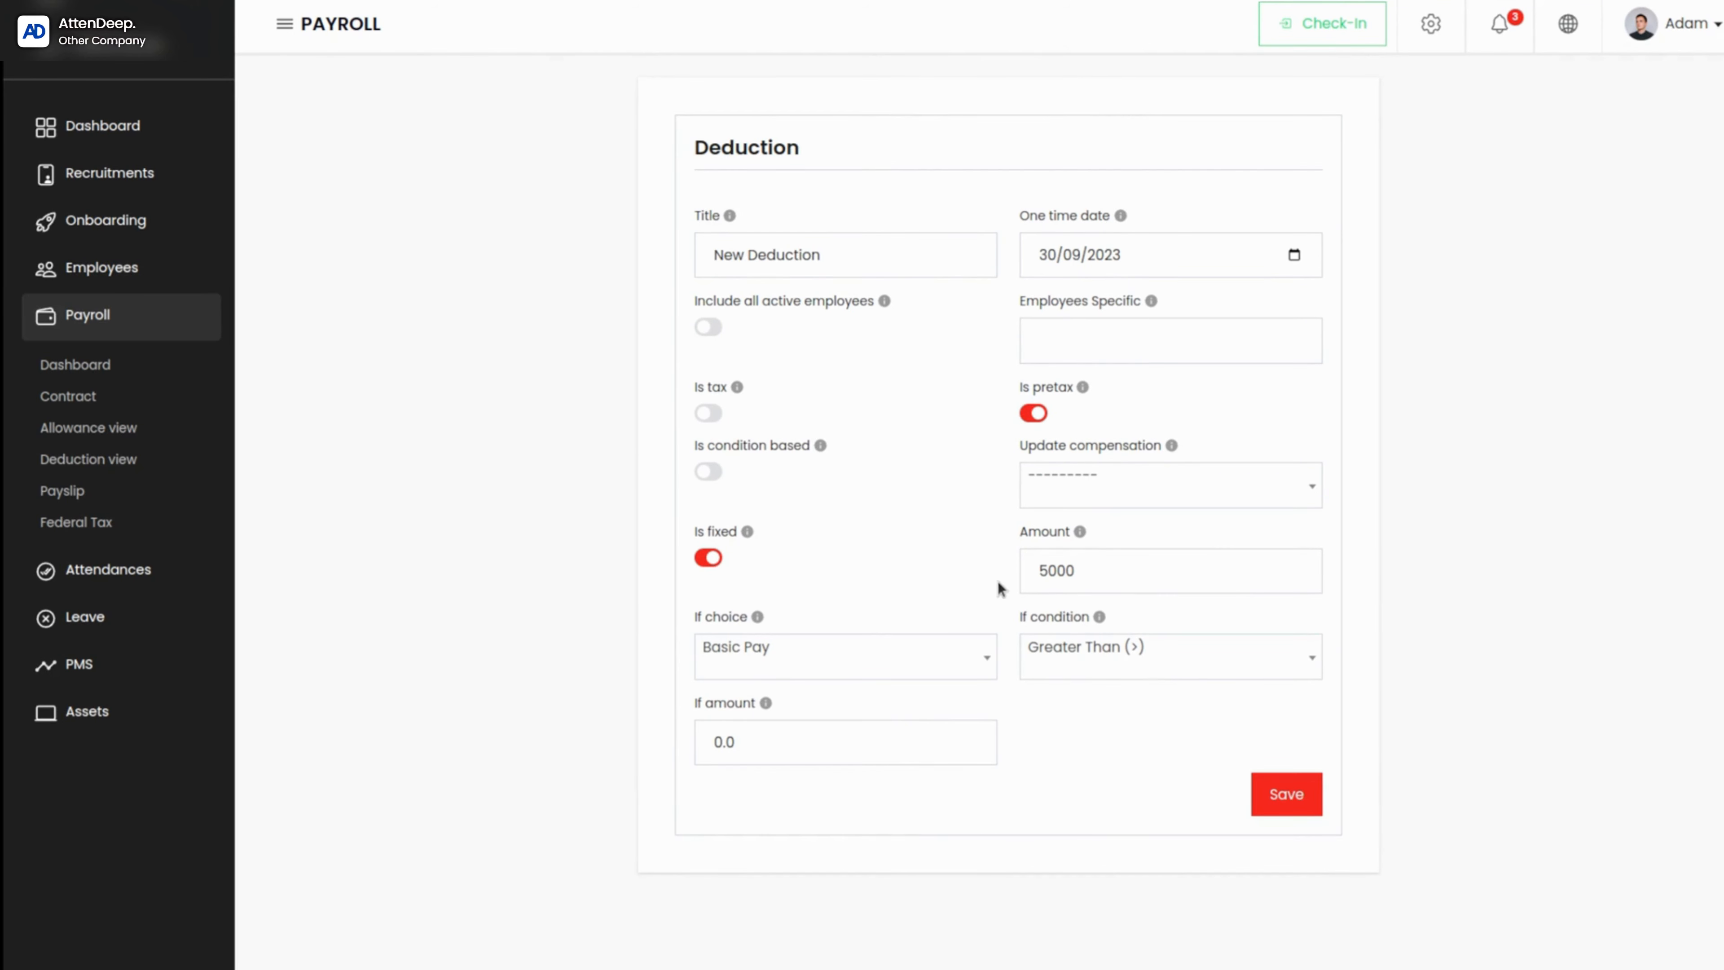
{"action": "left_click", "coordinate": [823, 754]}
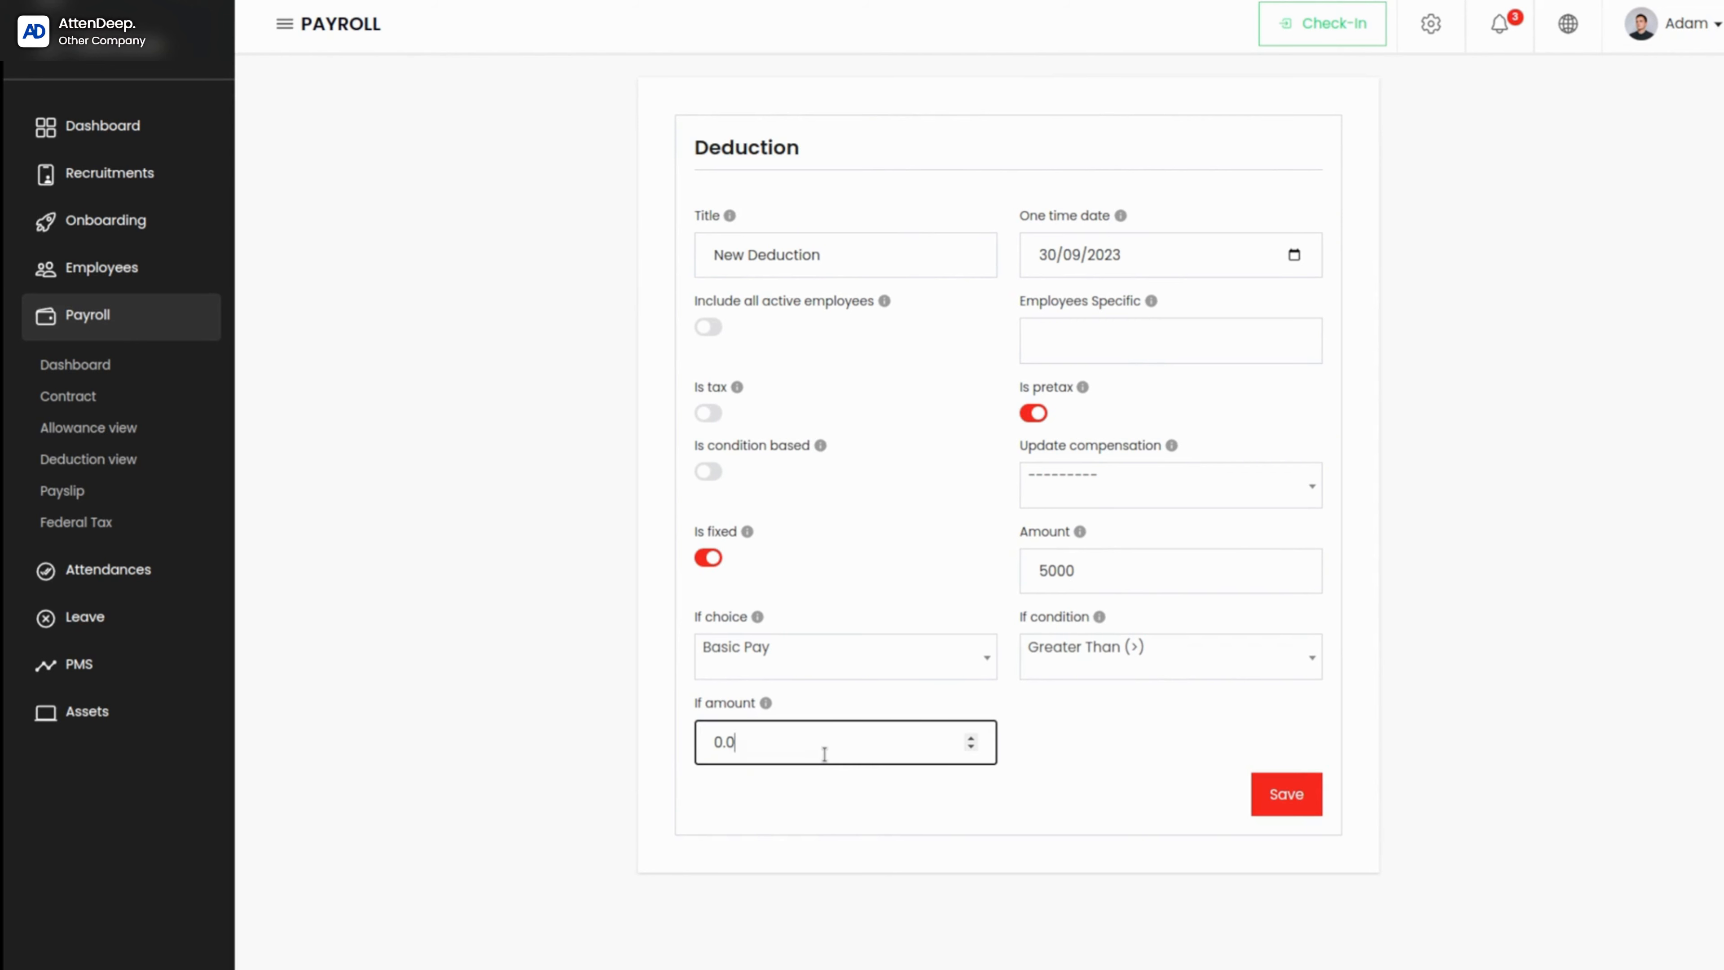
{"action": "key", "text": "BackSpace"}
{"action": "key", "text": "BackSpace"}
{"action": "key", "text": "BackSpace"}
{"action": "type", "text": "500"}
{"action": "type", "text": "0"}
{"action": "key", "text": "BackSpace"}
{"action": "key", "text": "BackSpace"}
{"action": "key", "text": "BackSpace"}
{"action": "key", "text": "BackSpace"}
{"action": "type", "text": "30000"}
{"action": "key", "text": "BackSpace"}
Step: Try the deduction's condition-based option, turn it off again, and save the deduction
{"action": "mouse_move", "coordinate": [1173, 446]}
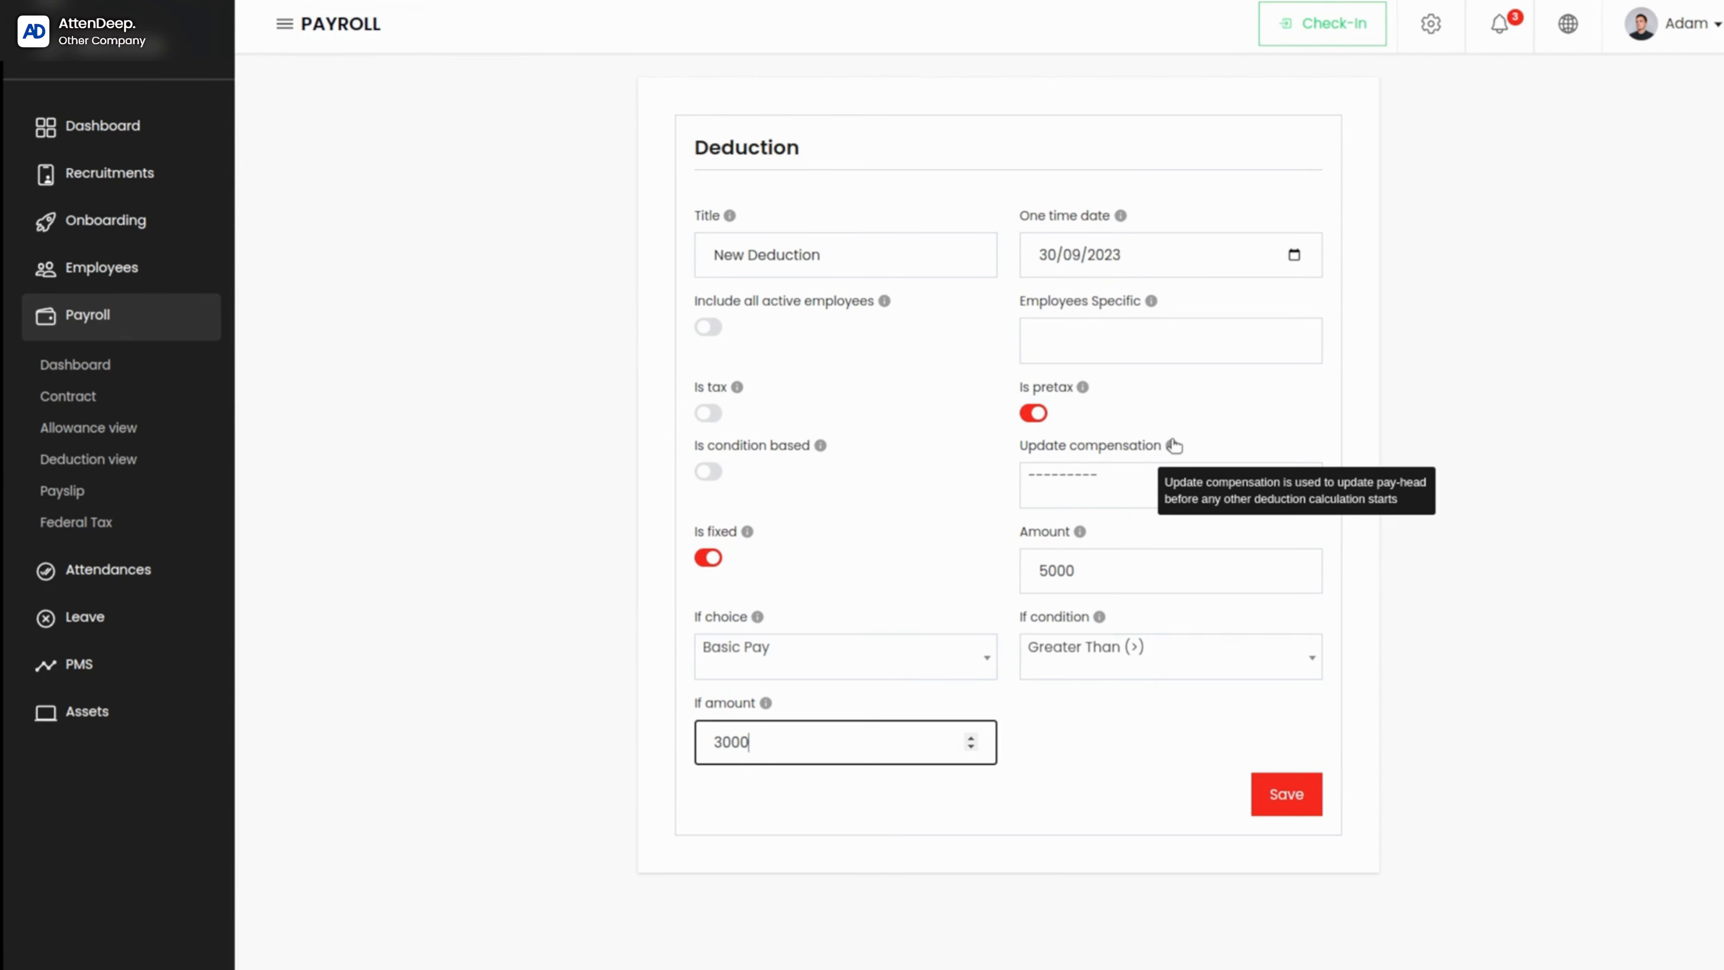
{"action": "left_click", "coordinate": [910, 428]}
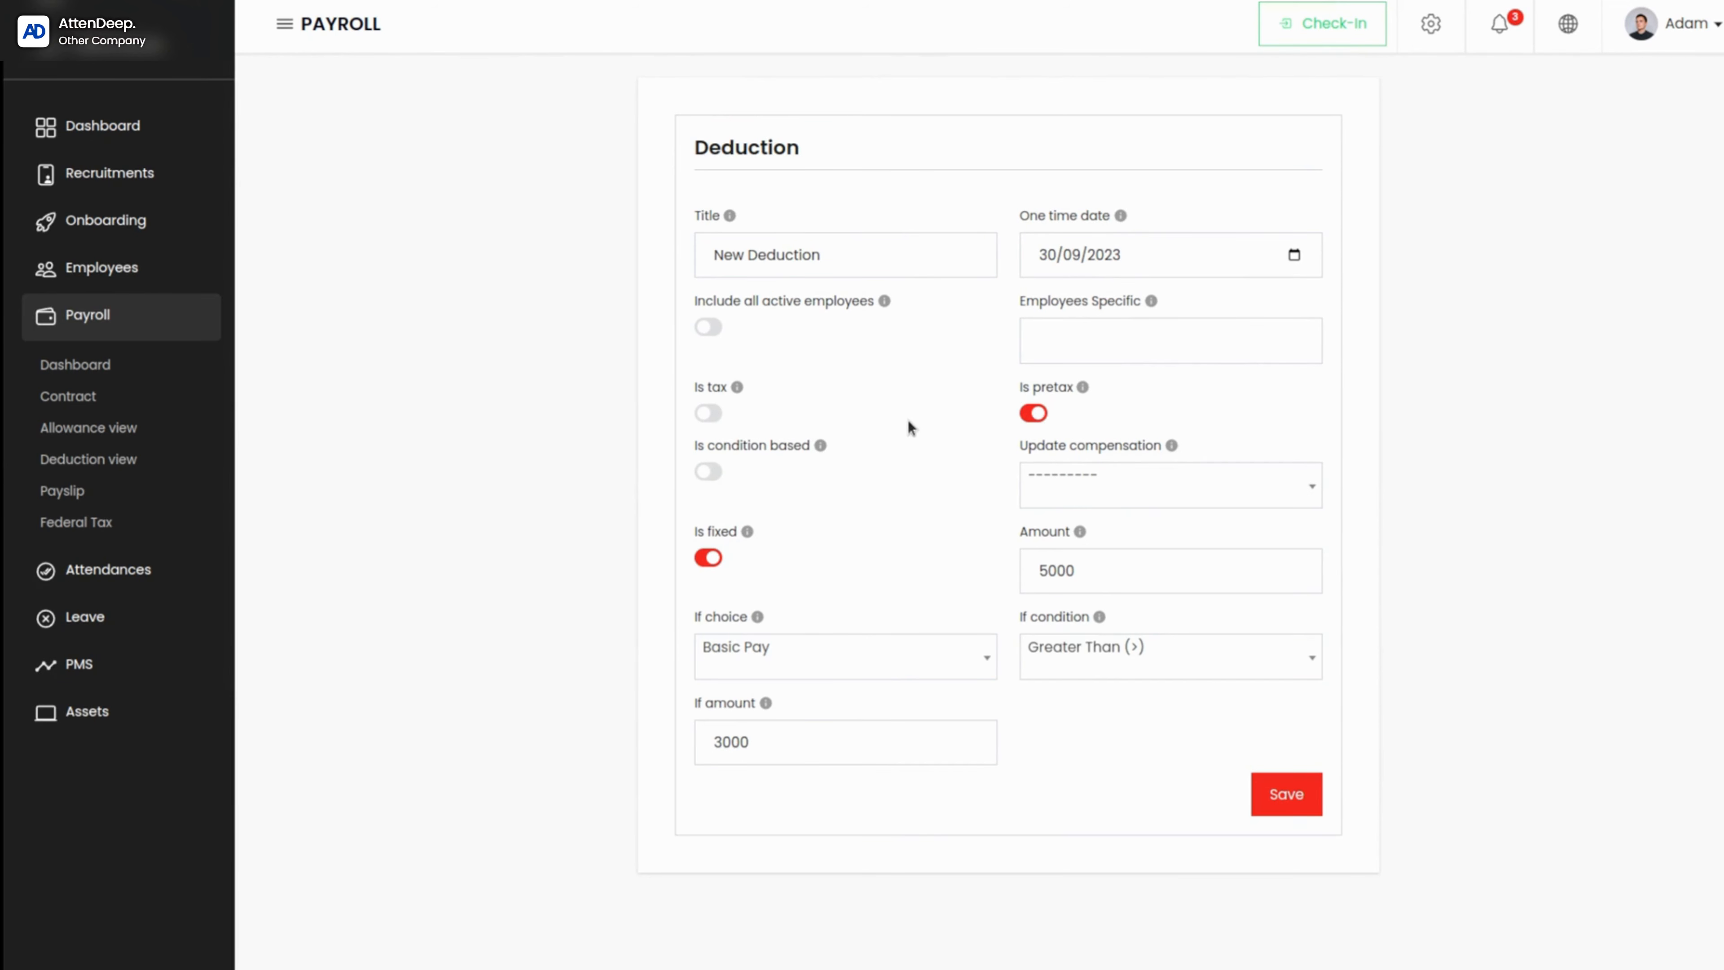
{"action": "left_click", "coordinate": [709, 472]}
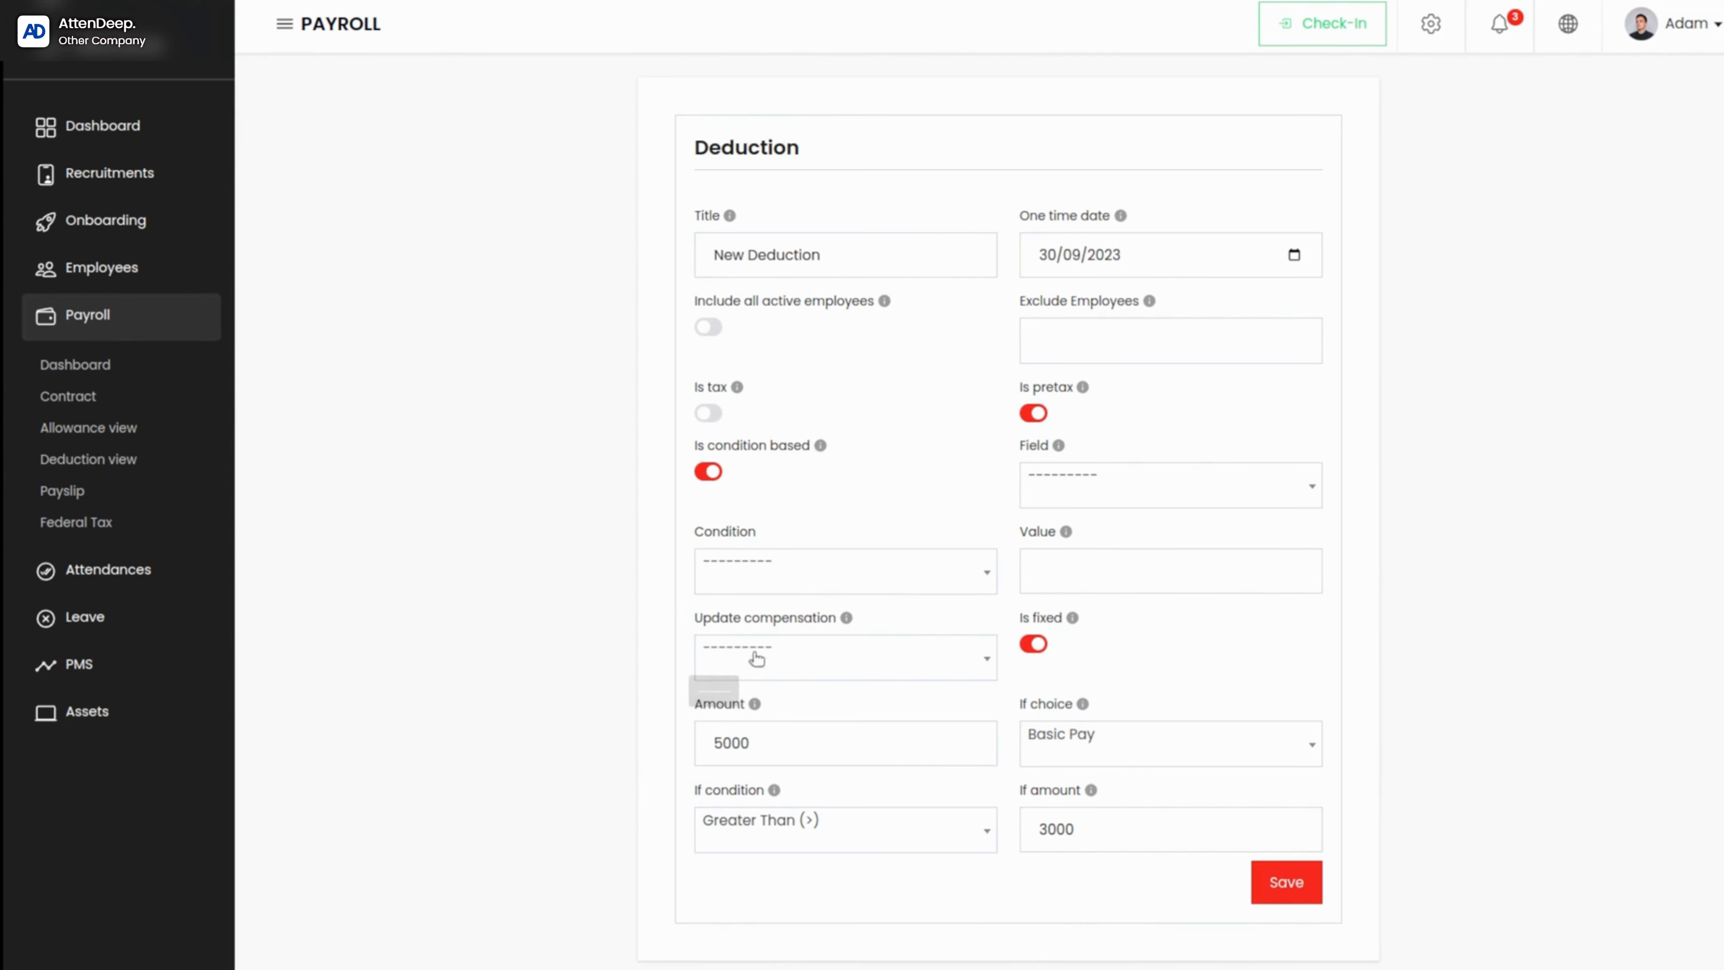
{"action": "left_click", "coordinate": [719, 473]}
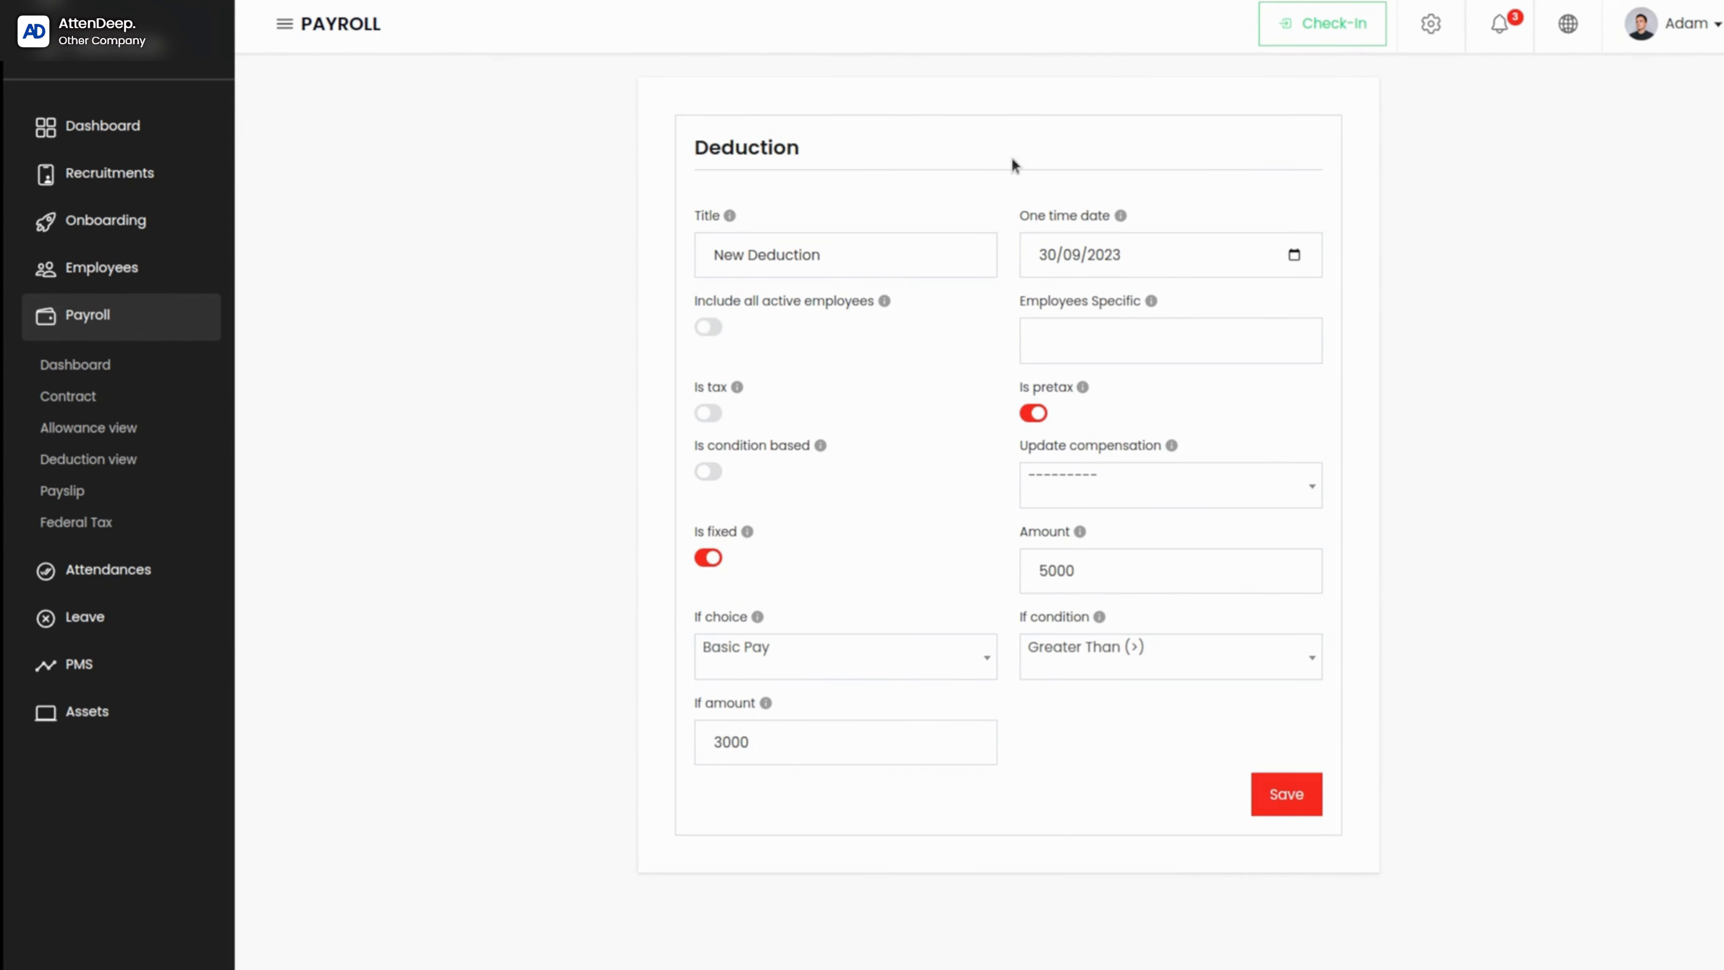
{"action": "left_click", "coordinate": [1308, 799]}
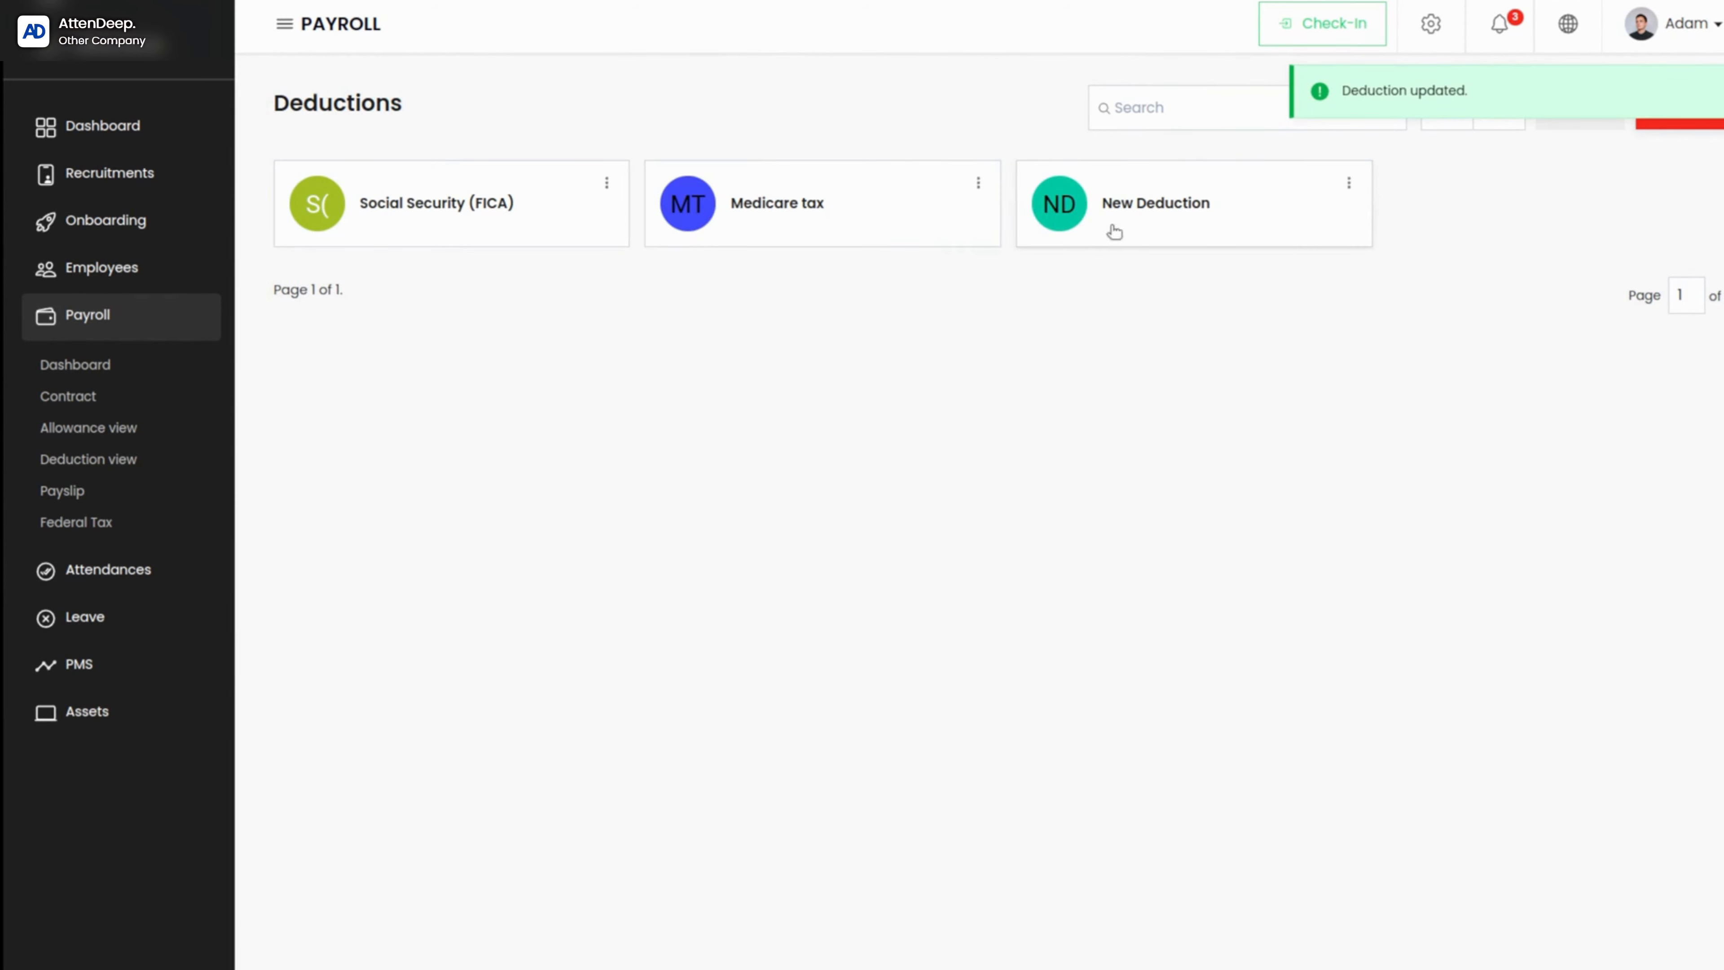
Step: View the payslip for Sept. 1 to Sept. 20, 2023 and look through its status options
{"action": "left_click", "coordinate": [62, 490]}
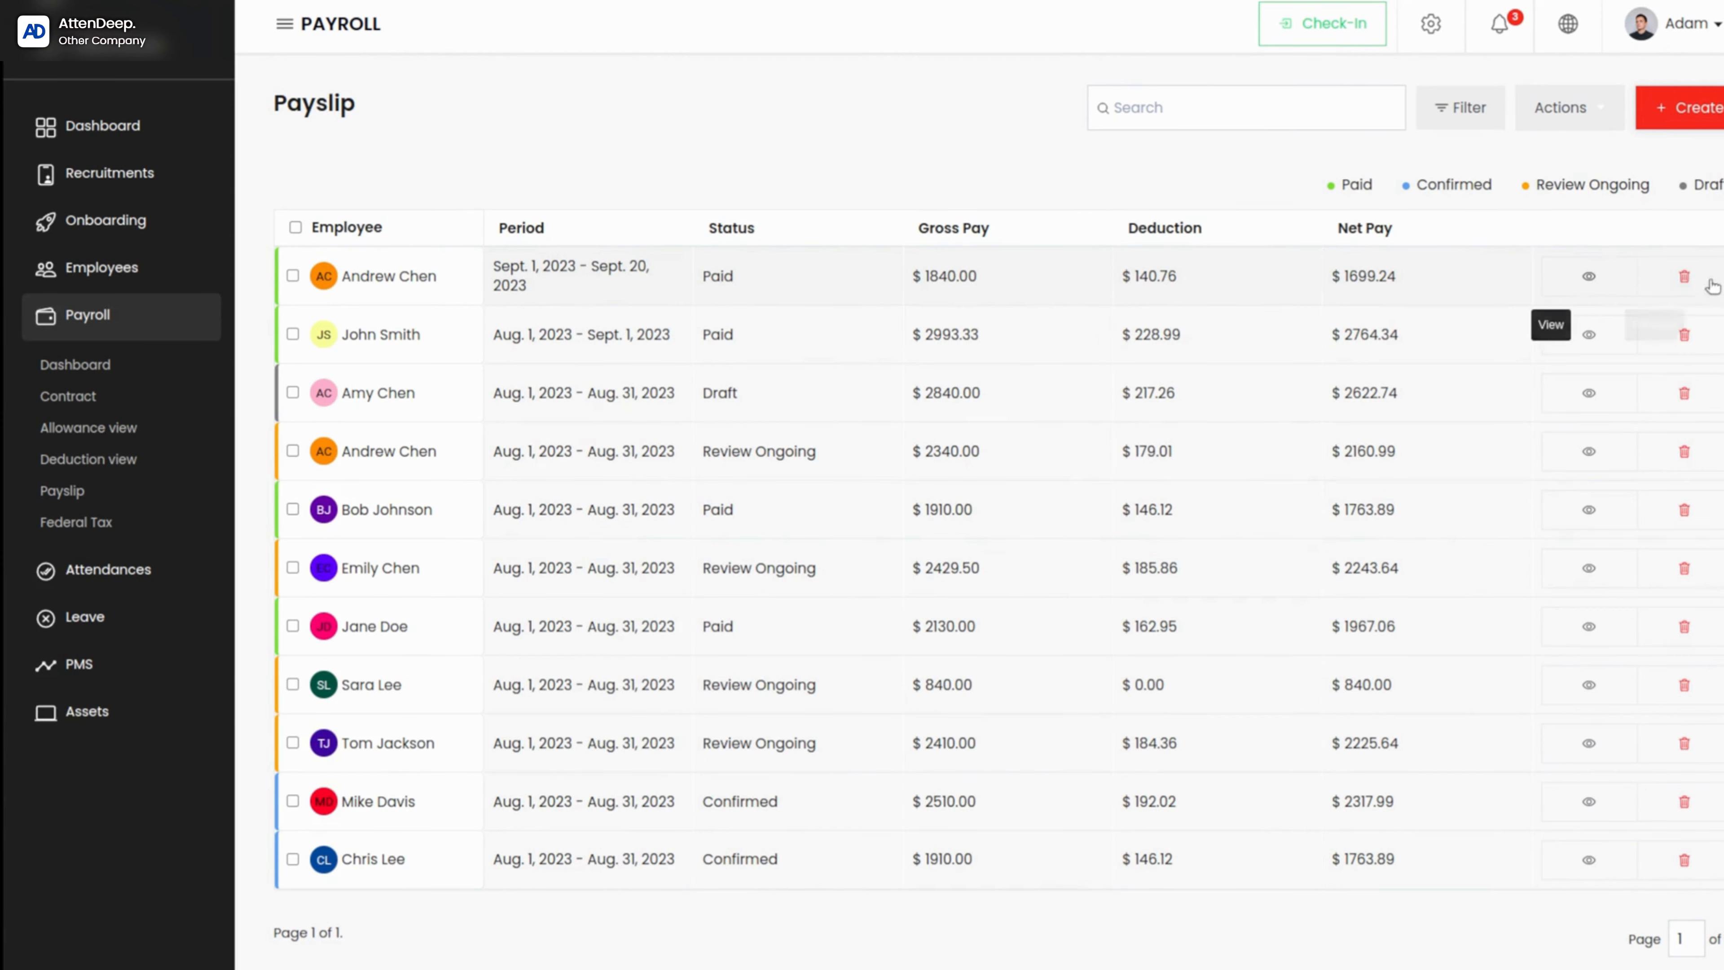
{"action": "left_click", "coordinate": [1587, 282]}
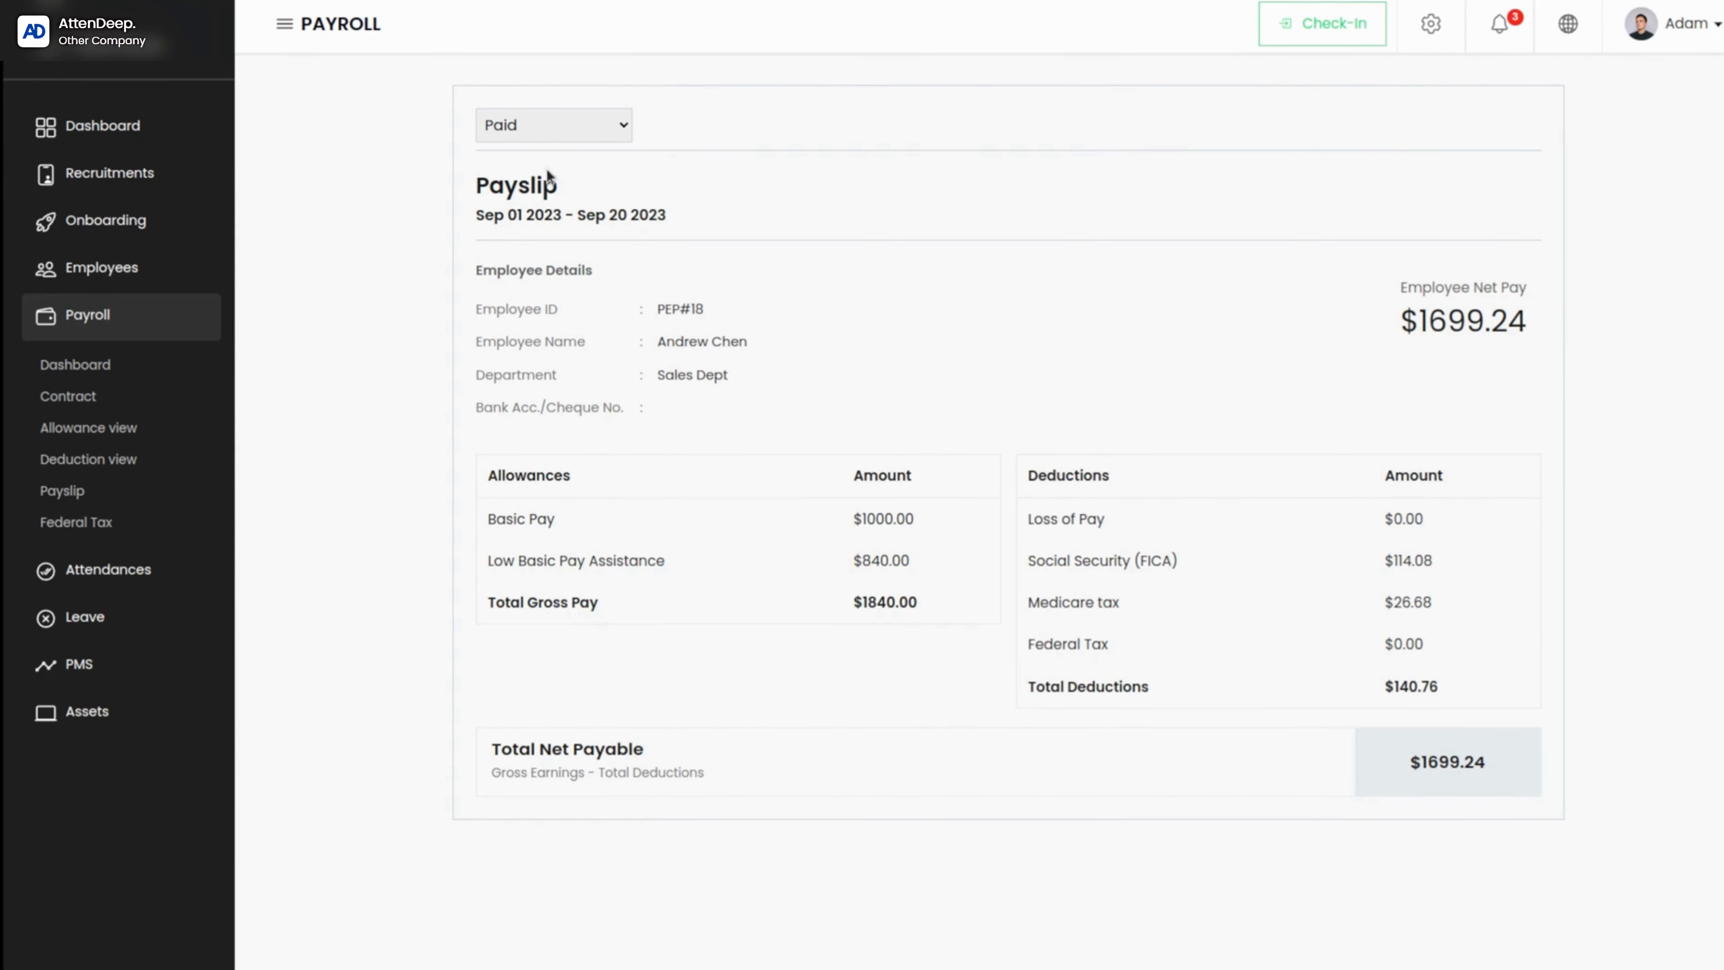
{"action": "left_click", "coordinate": [563, 126]}
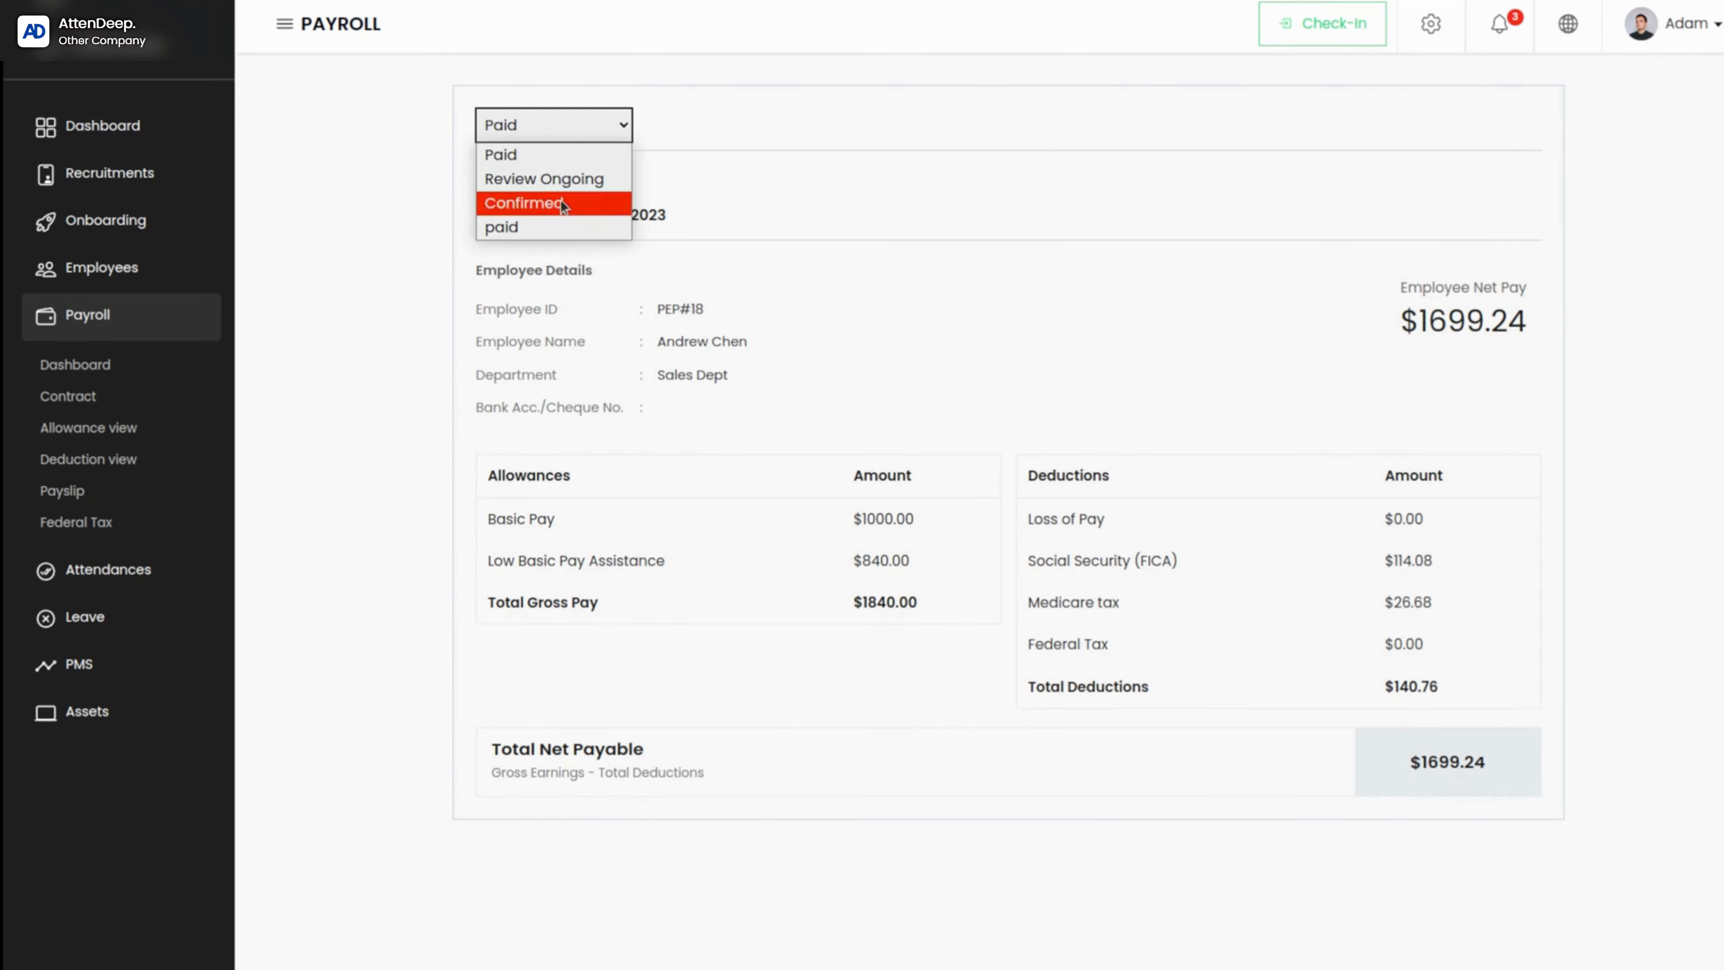
{"action": "left_click", "coordinate": [622, 124]}
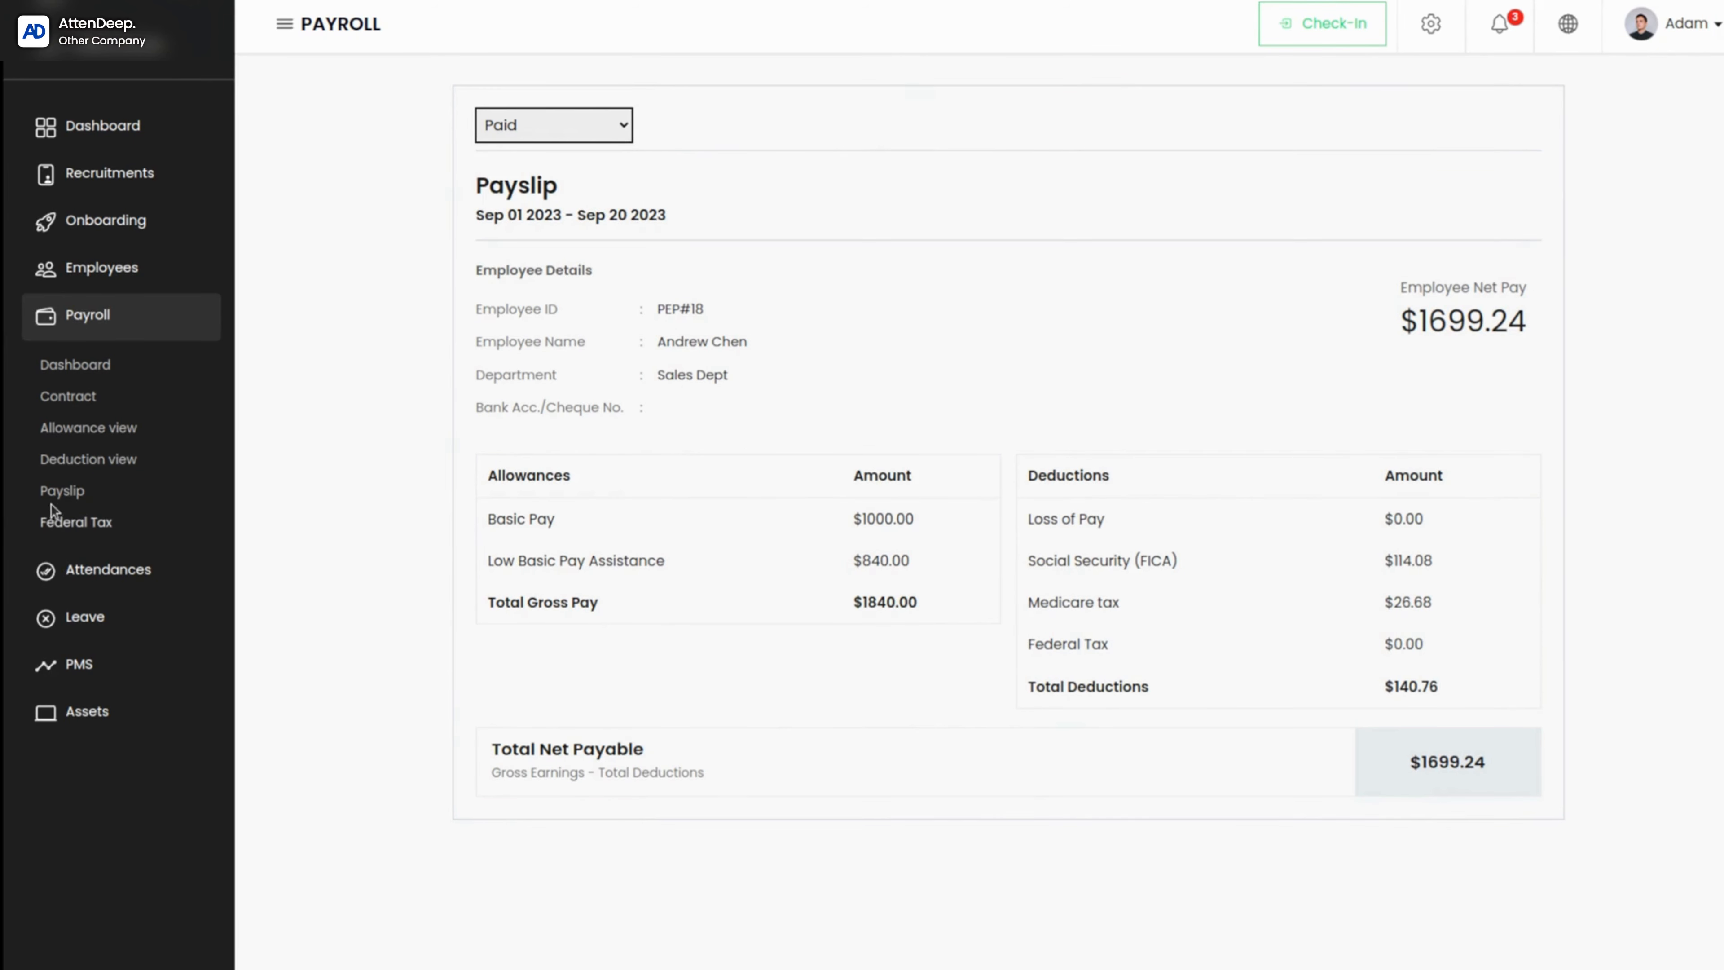
Step: Start a new payslip for the employee who has the Sept. 1 to Sept. 20, 2023 payslip
{"action": "left_click", "coordinate": [61, 490]}
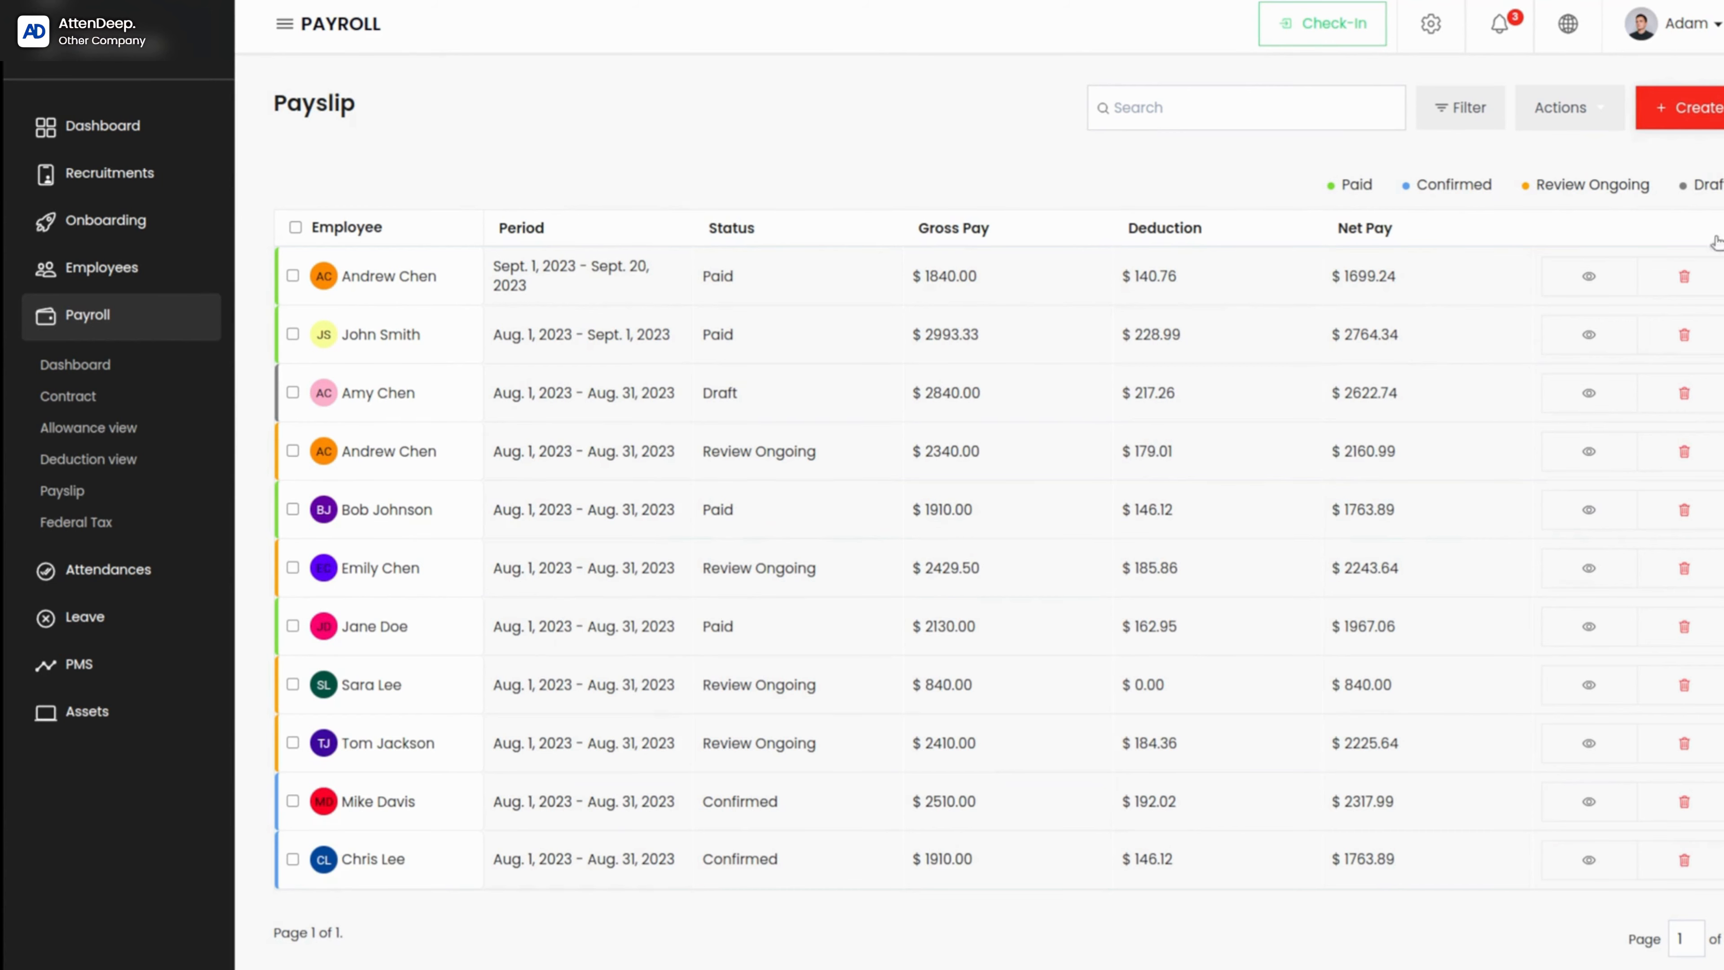
{"action": "left_click", "coordinate": [1670, 109]}
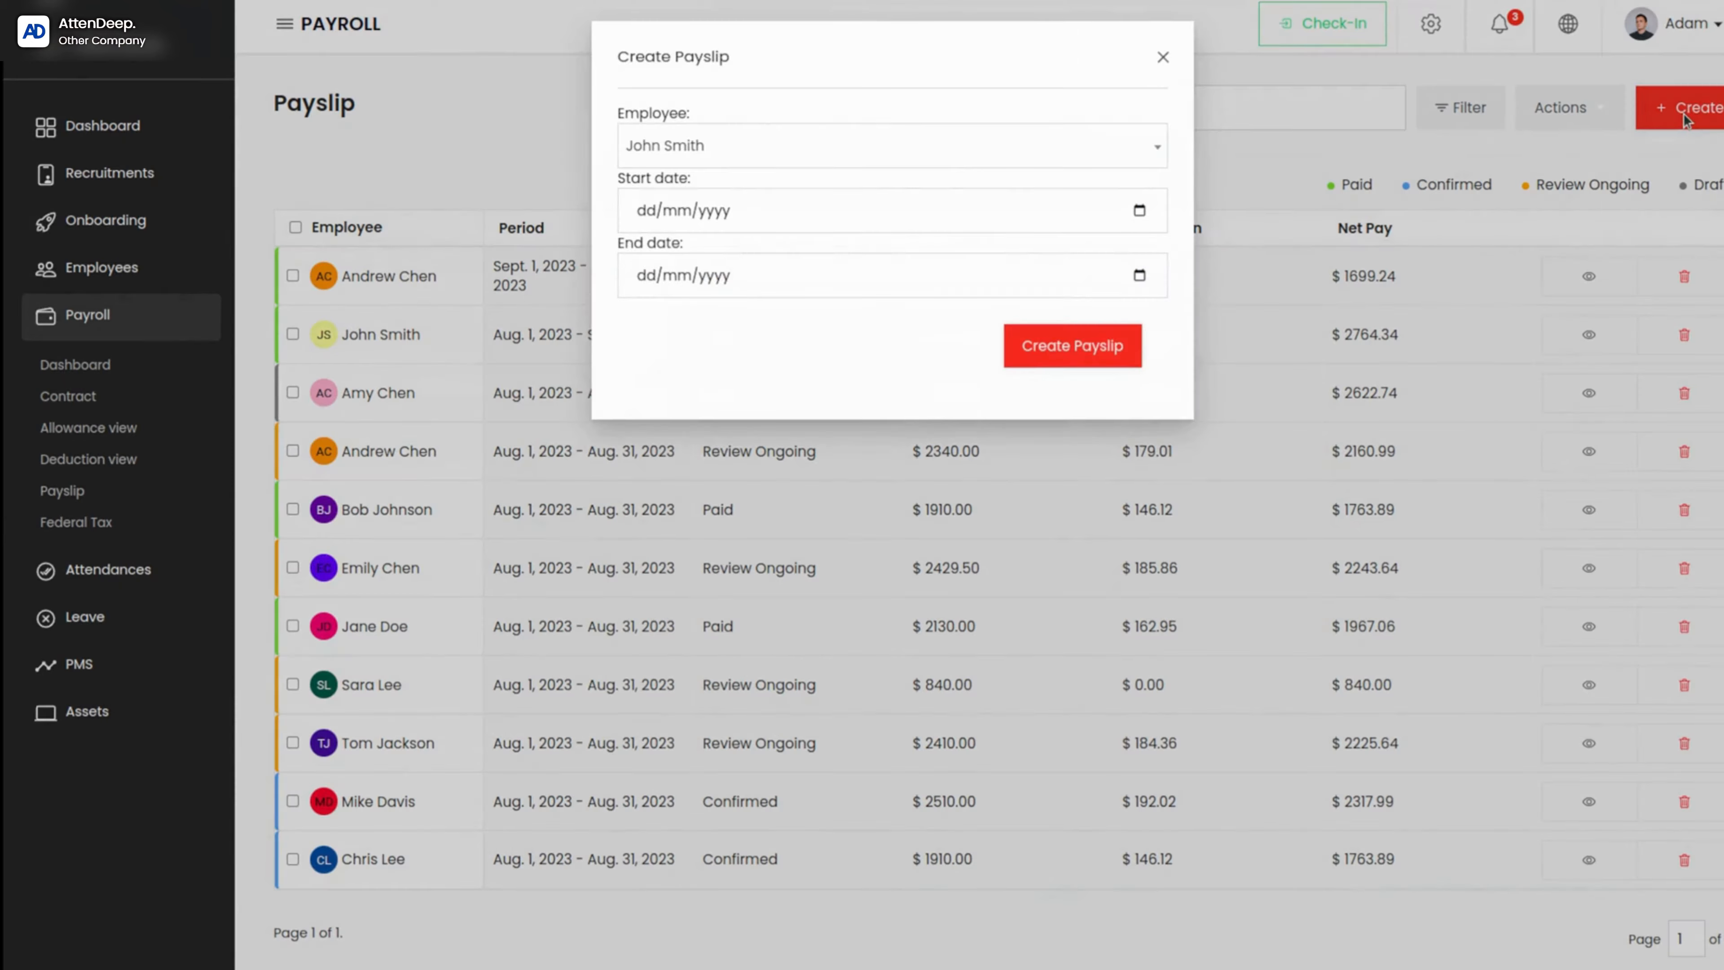
{"action": "left_click", "coordinate": [749, 145]}
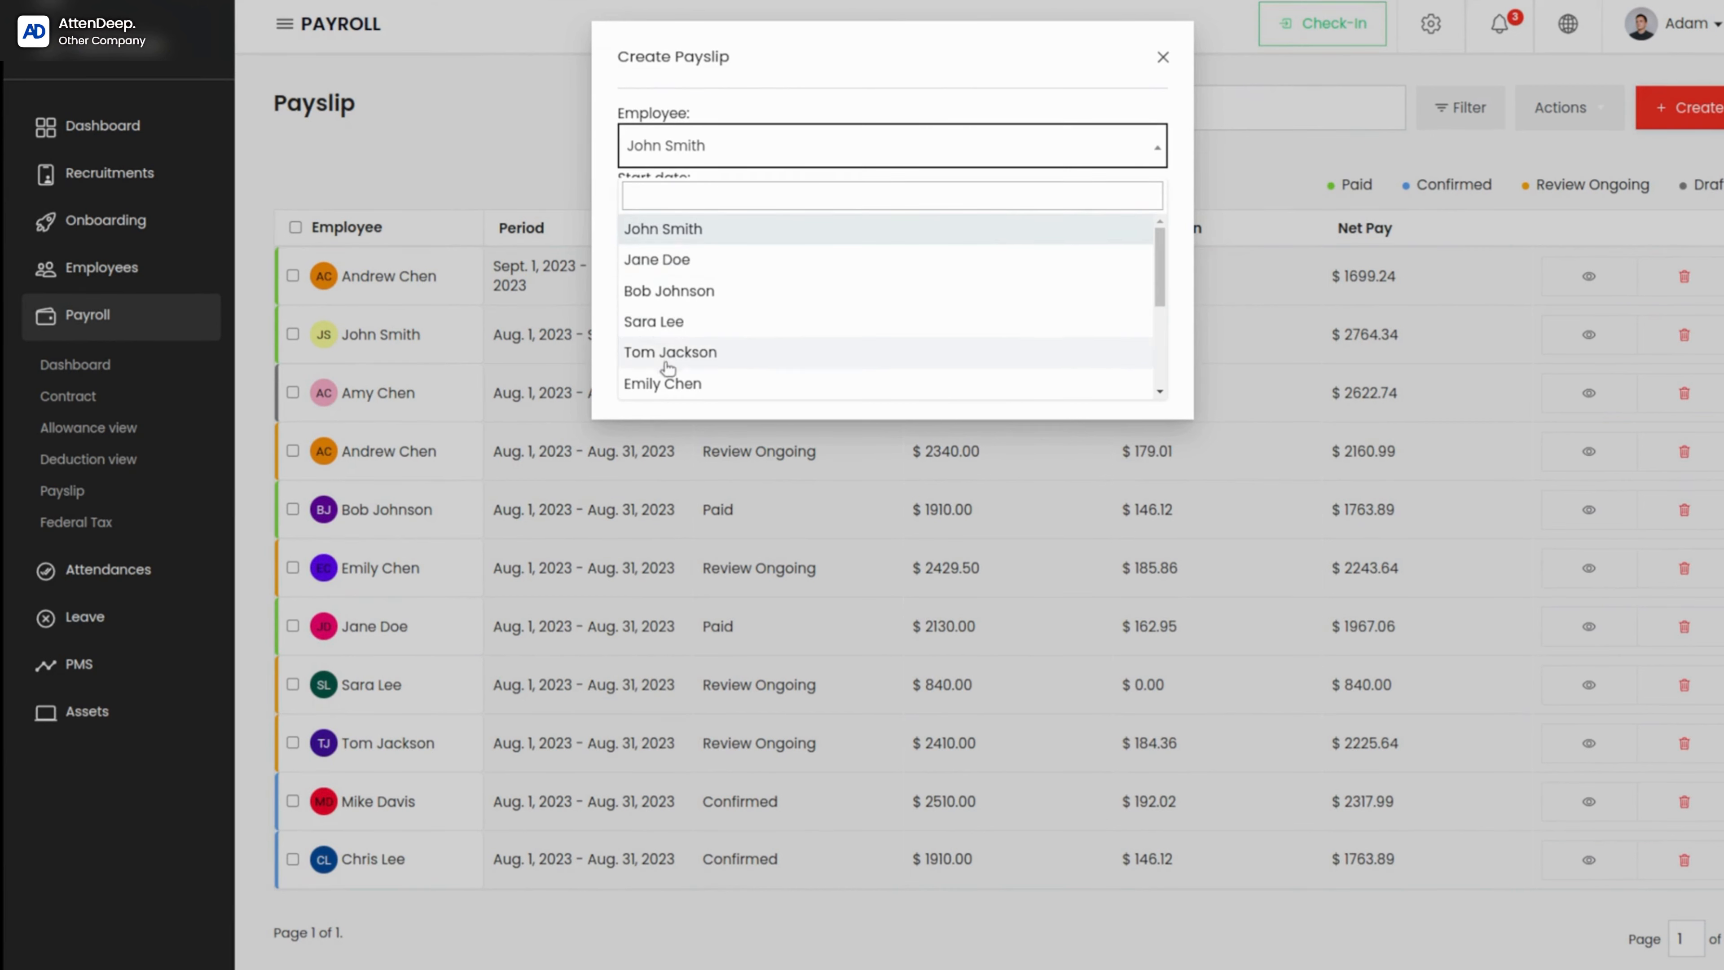
{"action": "scroll", "coordinate": [670, 379], "scroll_direction": "down", "scroll_amount": 3}
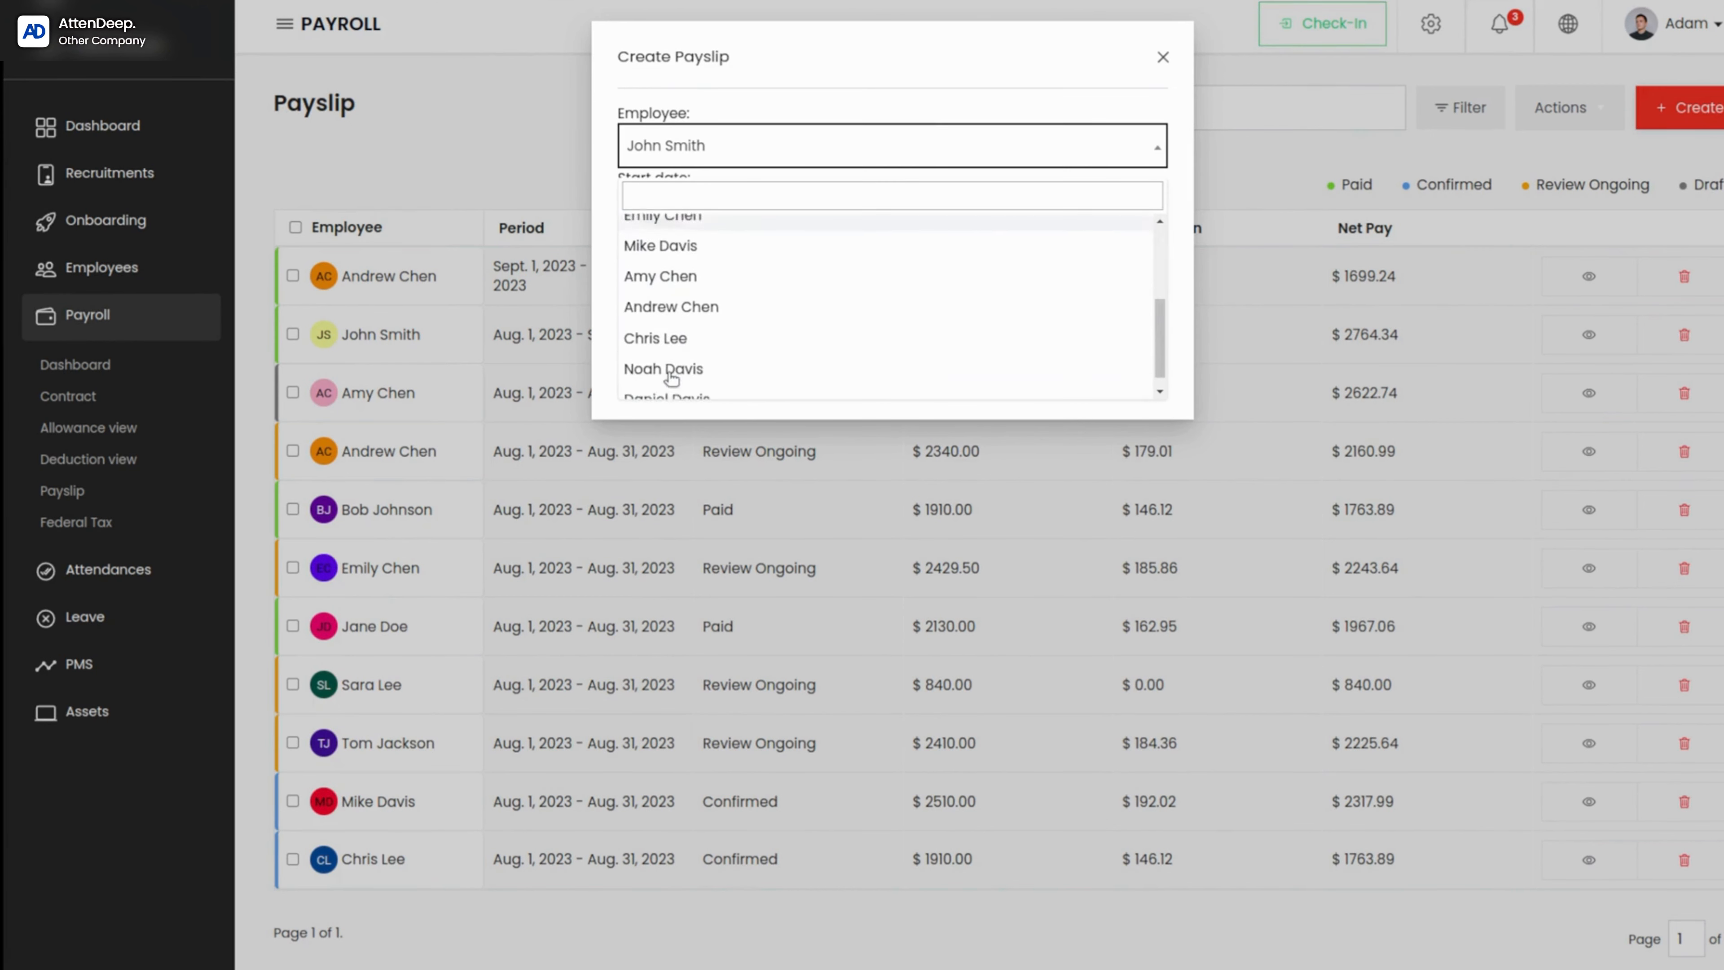
{"action": "left_click", "coordinate": [712, 295]}
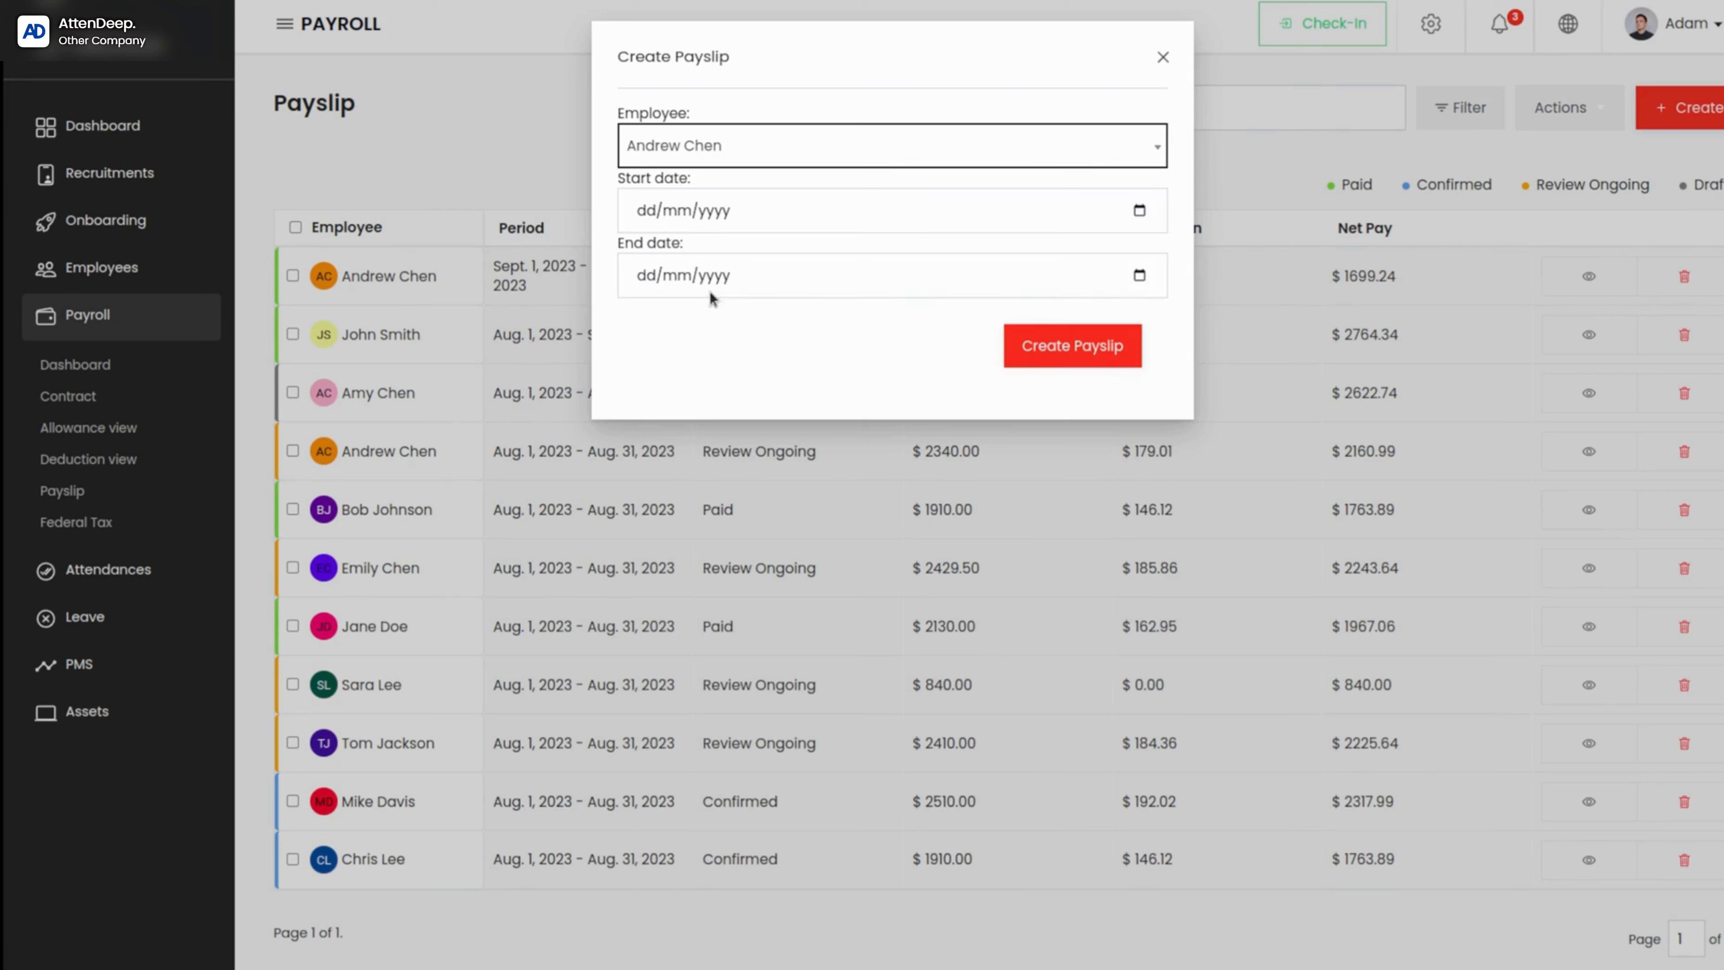
Step: Set the new payslip's start date to today's date, 21/09/2023
{"action": "left_click", "coordinate": [711, 215]}
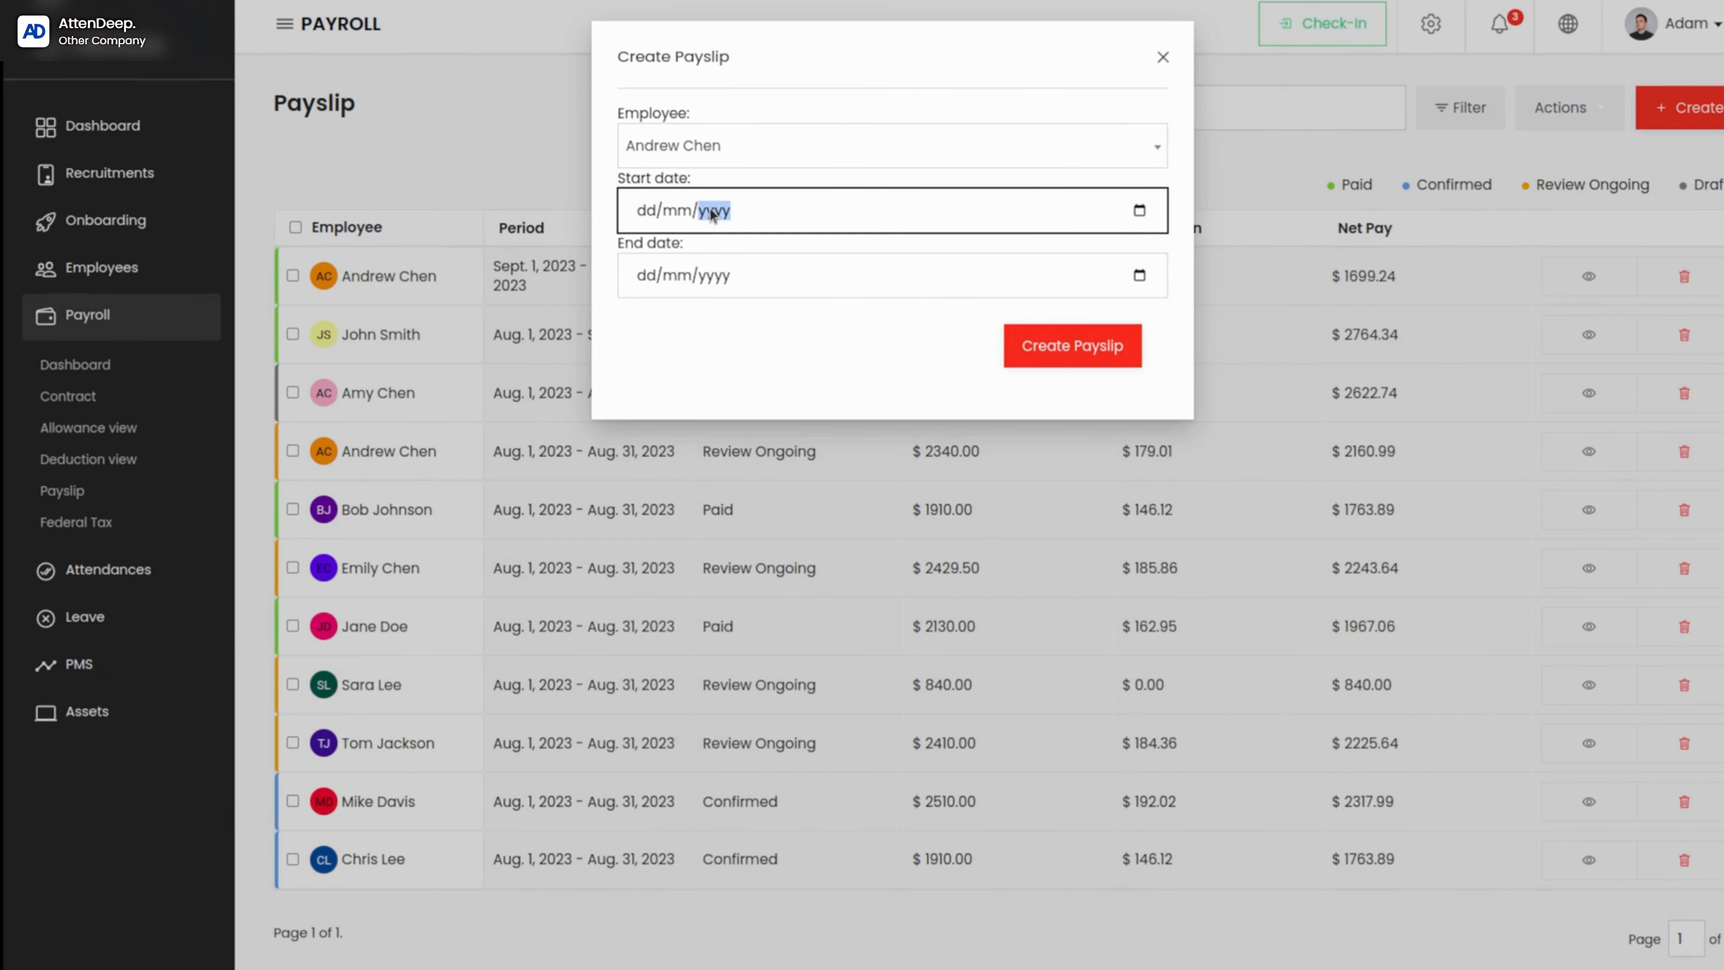
{"action": "left_click", "coordinate": [1139, 211]}
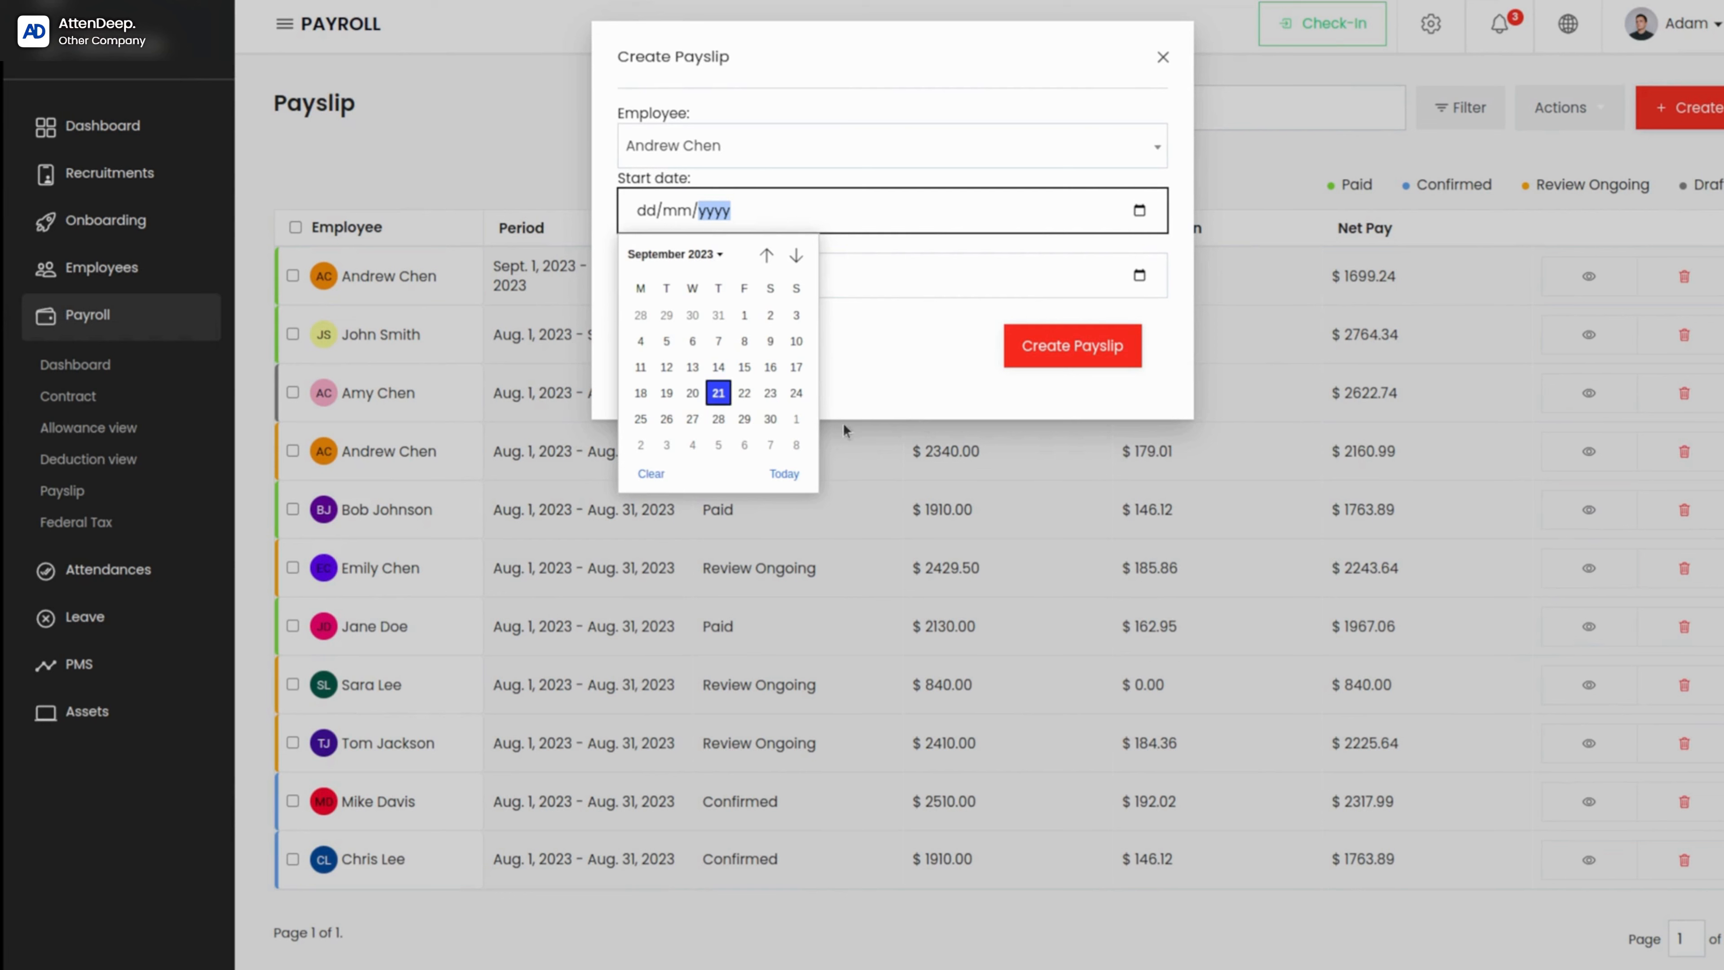
{"action": "left_click", "coordinate": [784, 473]}
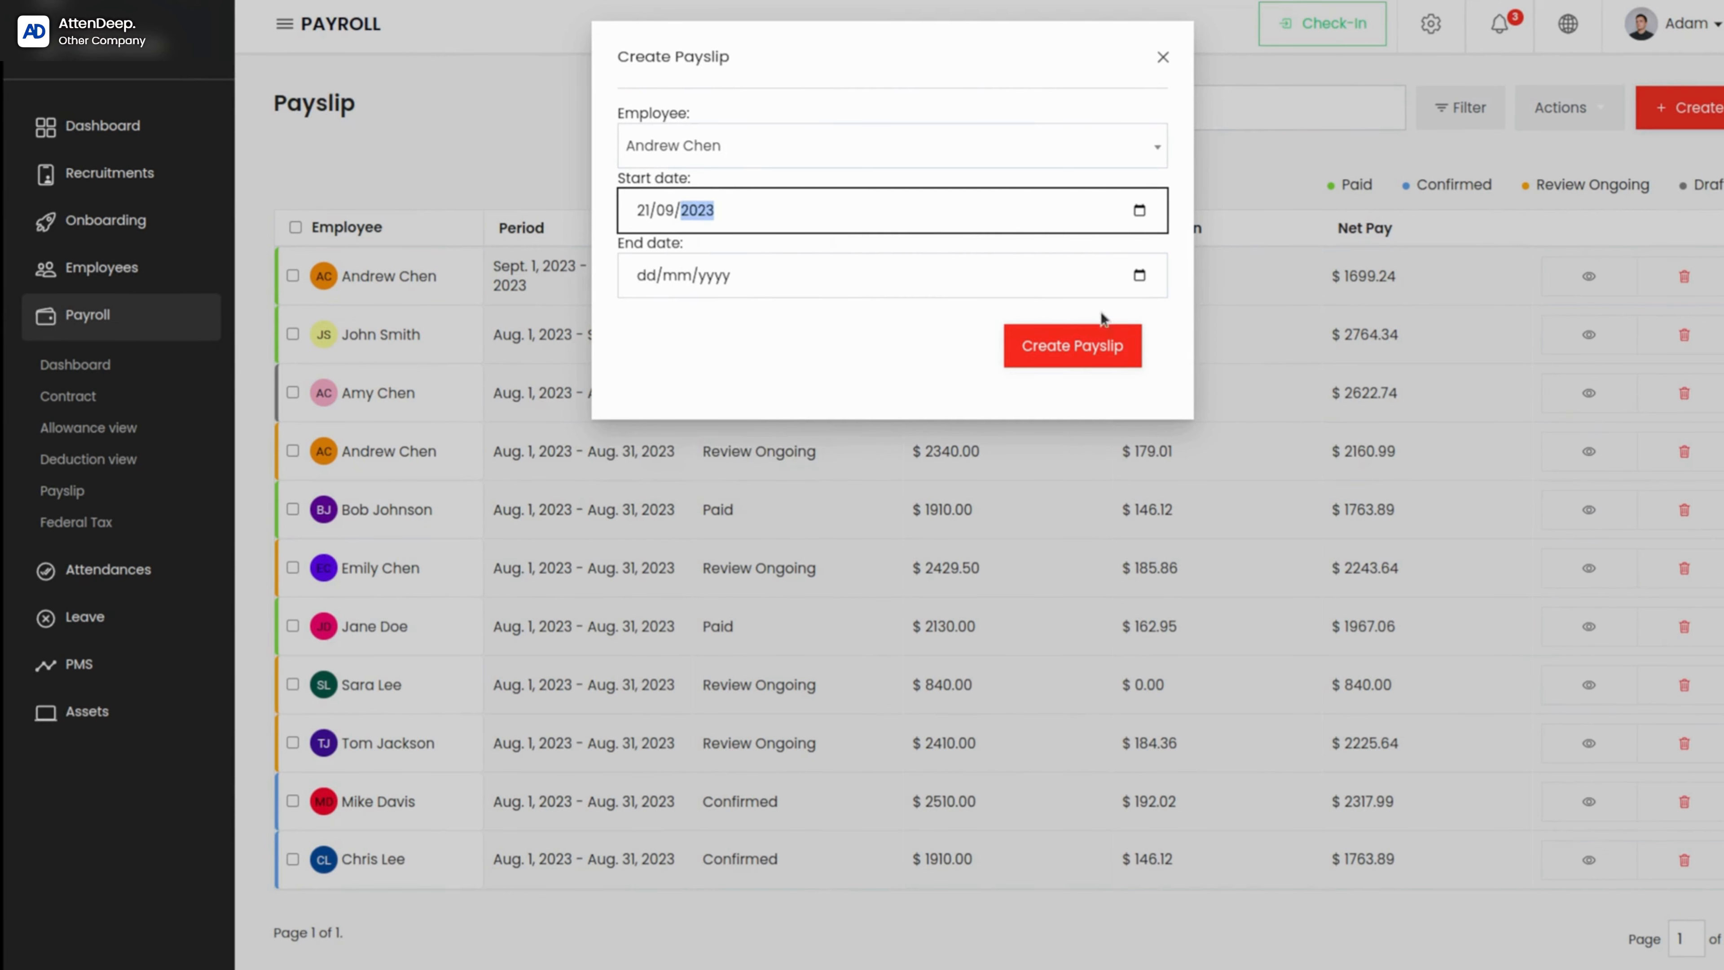
Step: Try to create the payslip with the end date 31/10/2023
{"action": "left_click", "coordinate": [1139, 280]}
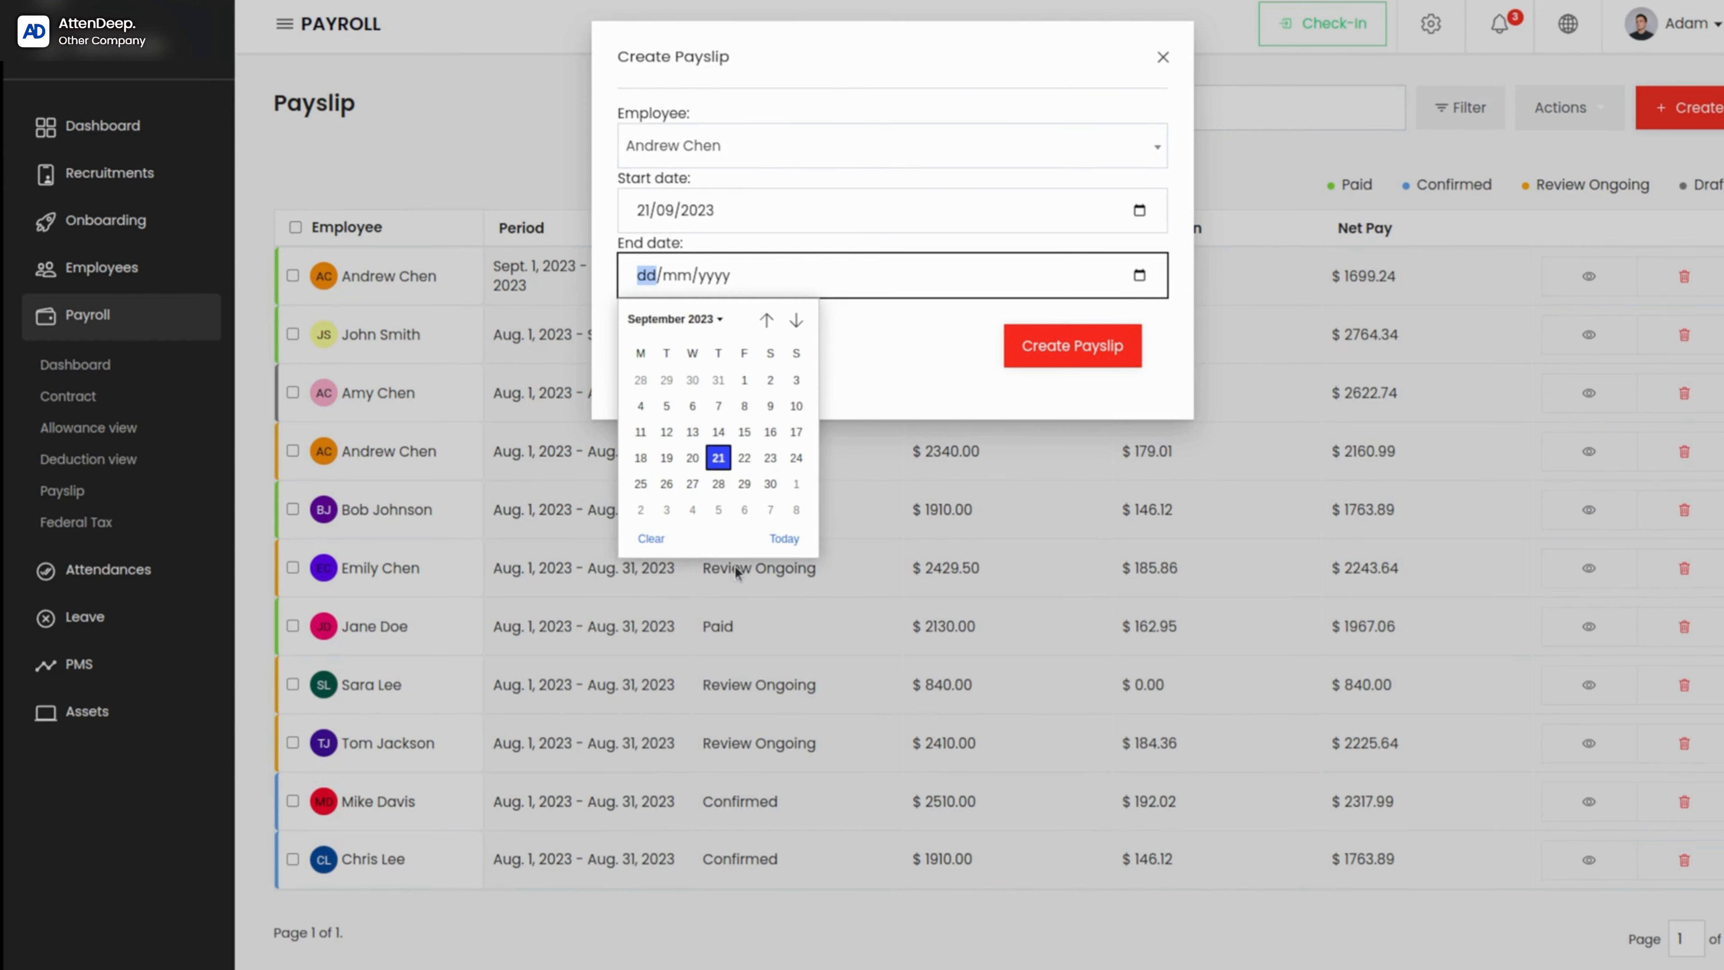
{"action": "left_click", "coordinate": [766, 320]}
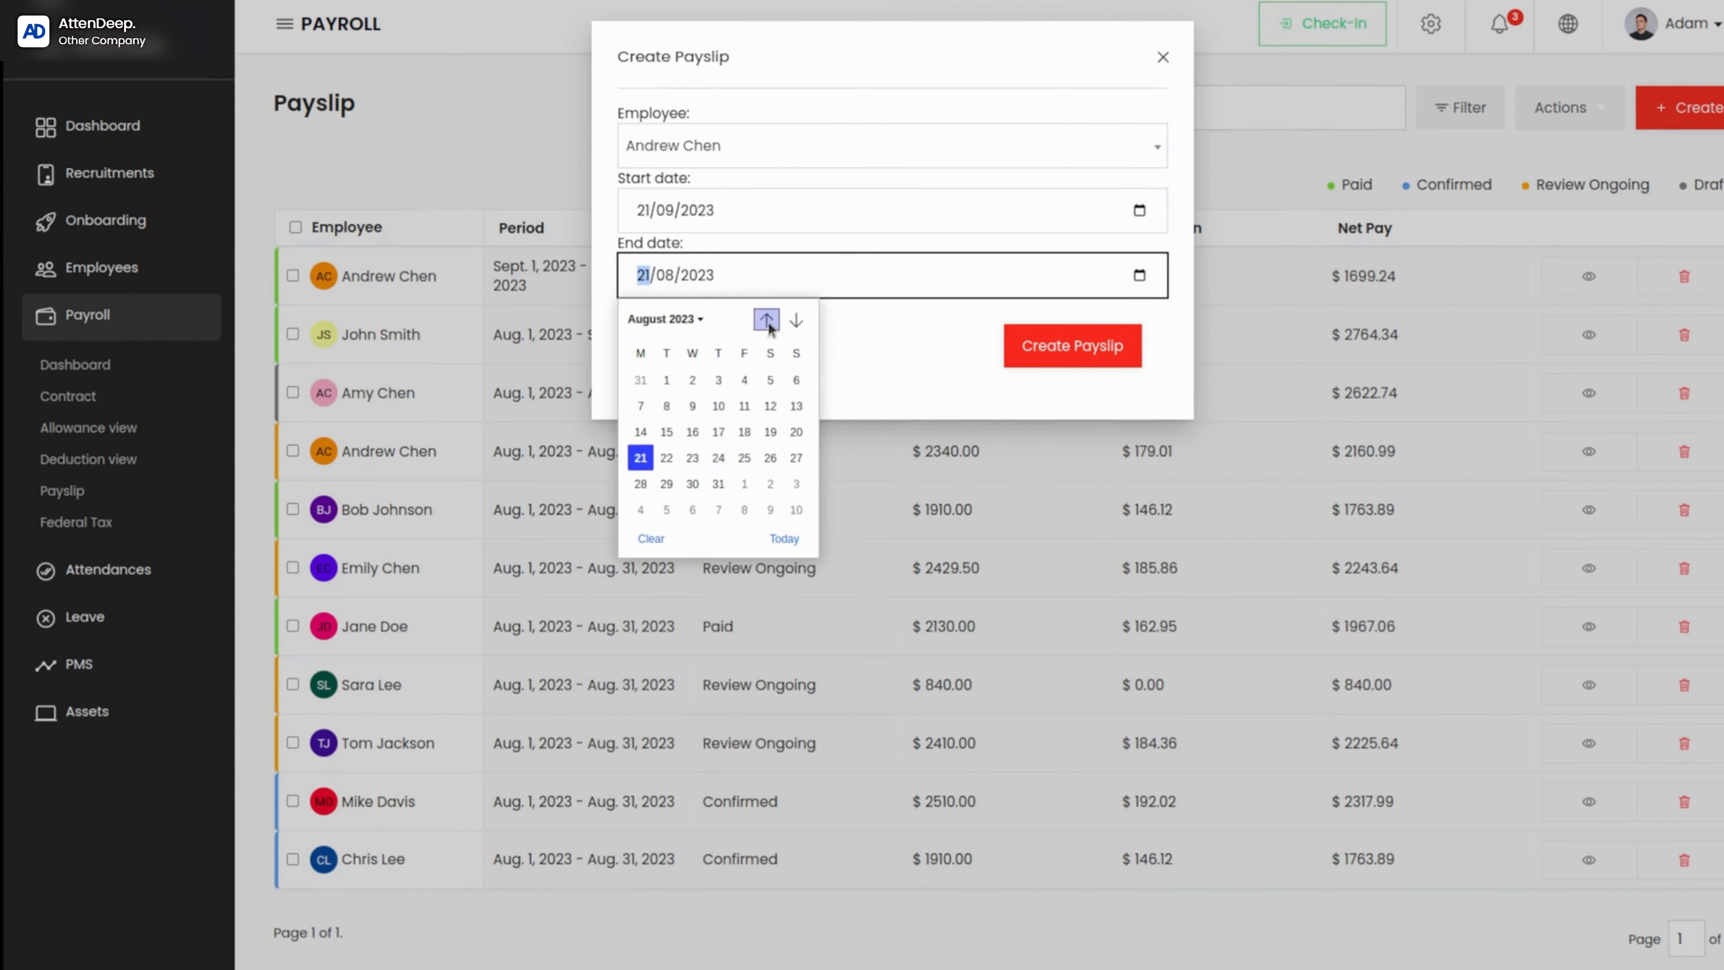
{"action": "left_click", "coordinate": [796, 319]}
{"action": "left_click", "coordinate": [795, 320]}
{"action": "left_click", "coordinate": [666, 509]}
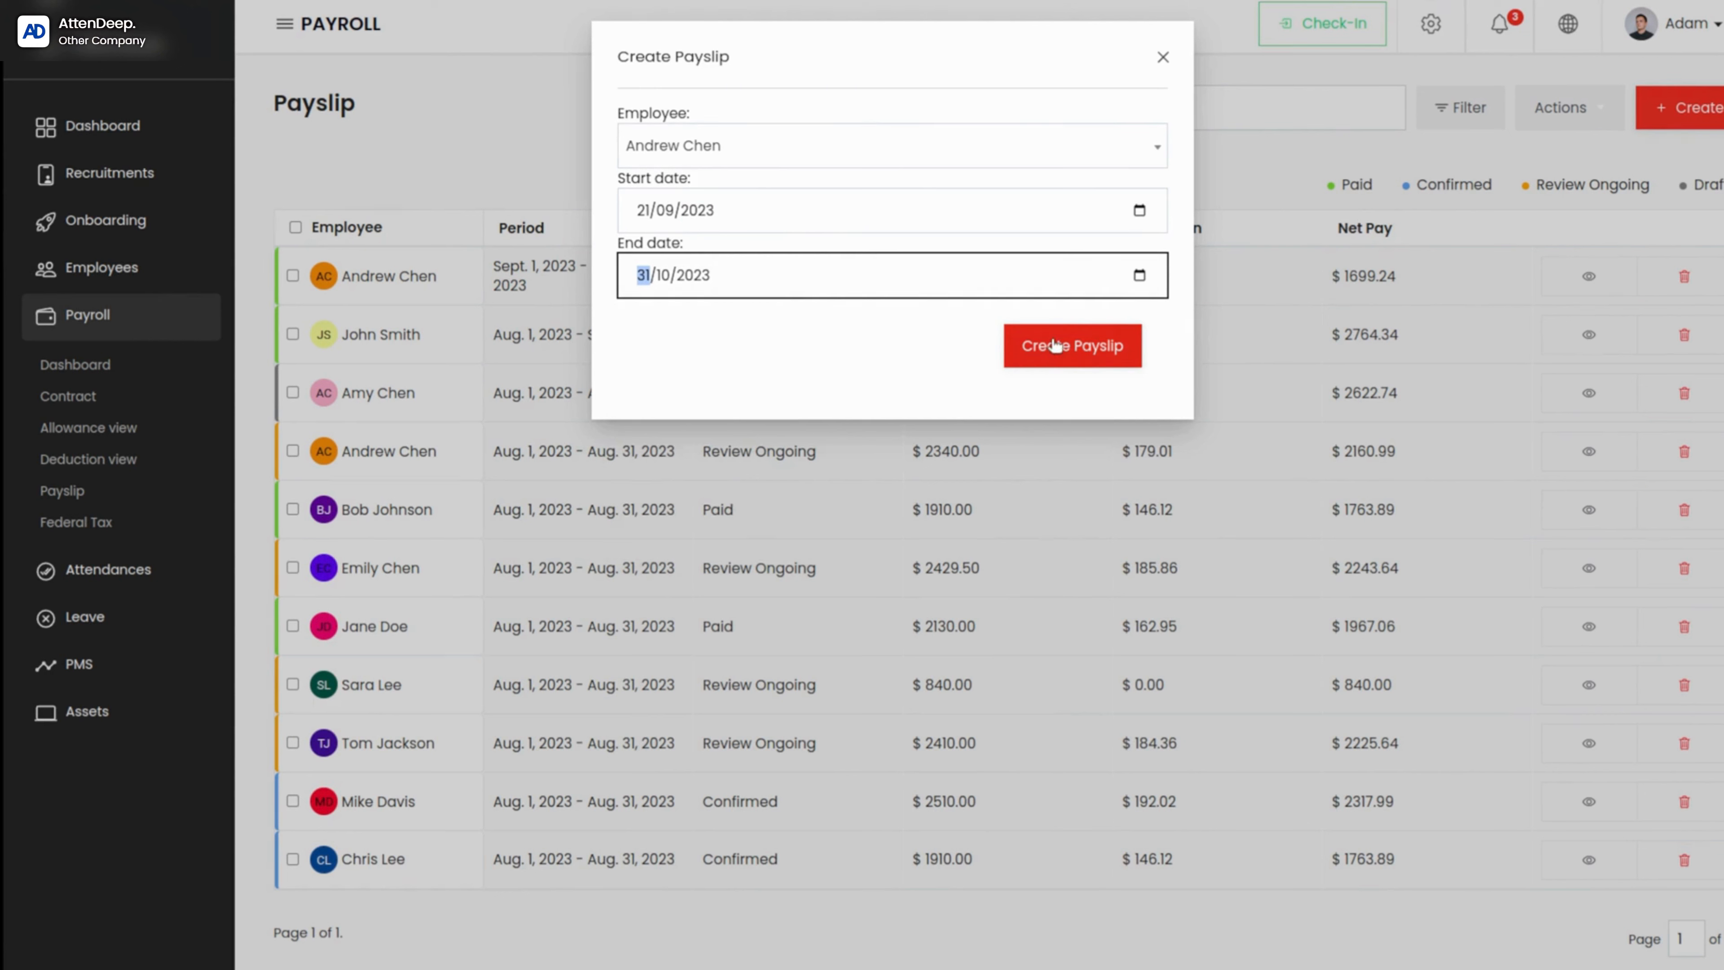
{"action": "left_click", "coordinate": [1054, 344]}
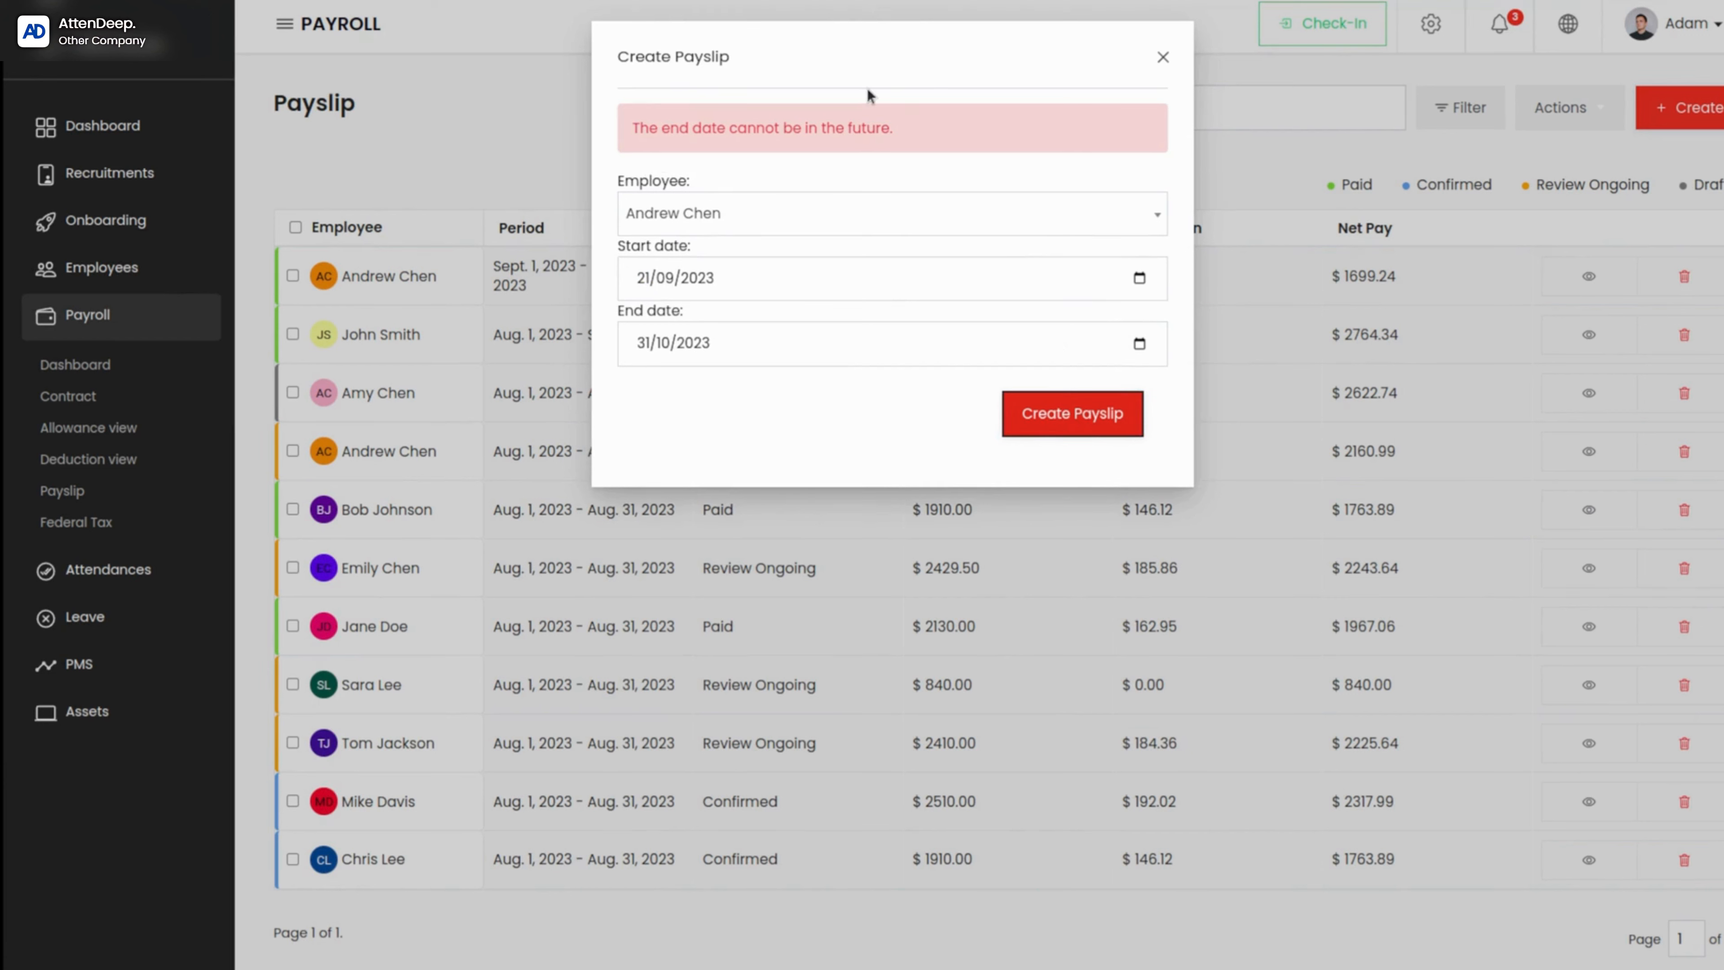
Step: Try to create the payslip with the end date 30/09/2023
{"action": "left_click", "coordinate": [1140, 343]}
{"action": "left_click", "coordinate": [1140, 343]}
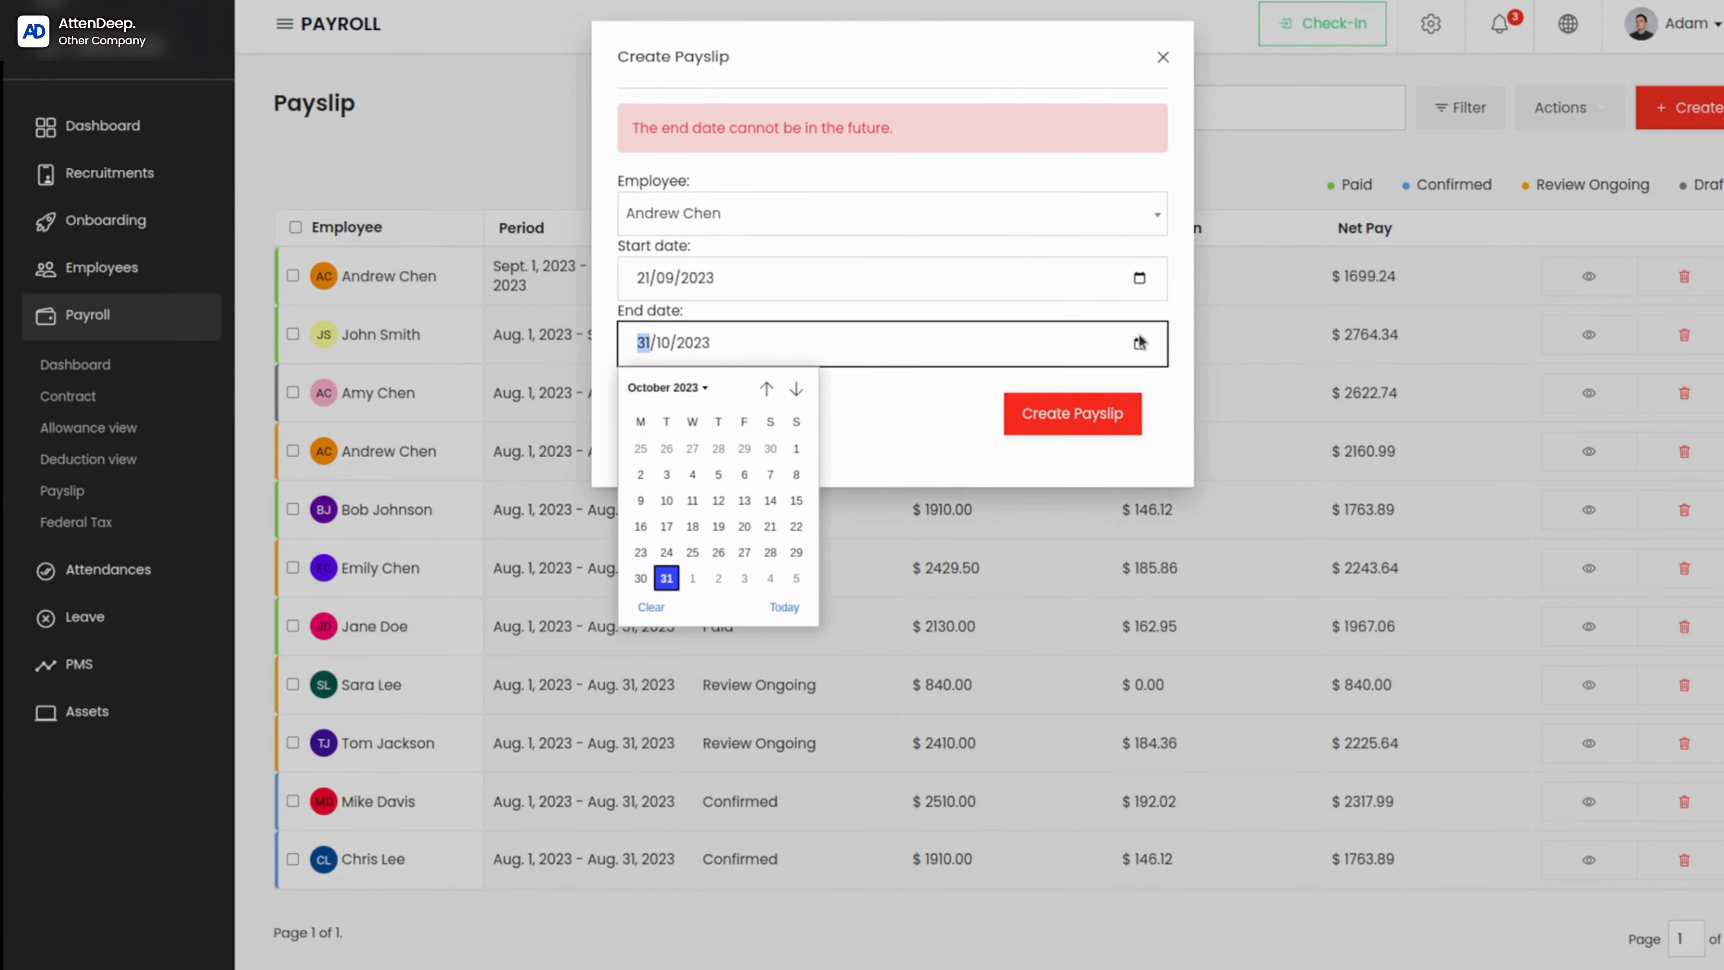
{"action": "left_click", "coordinate": [767, 388]}
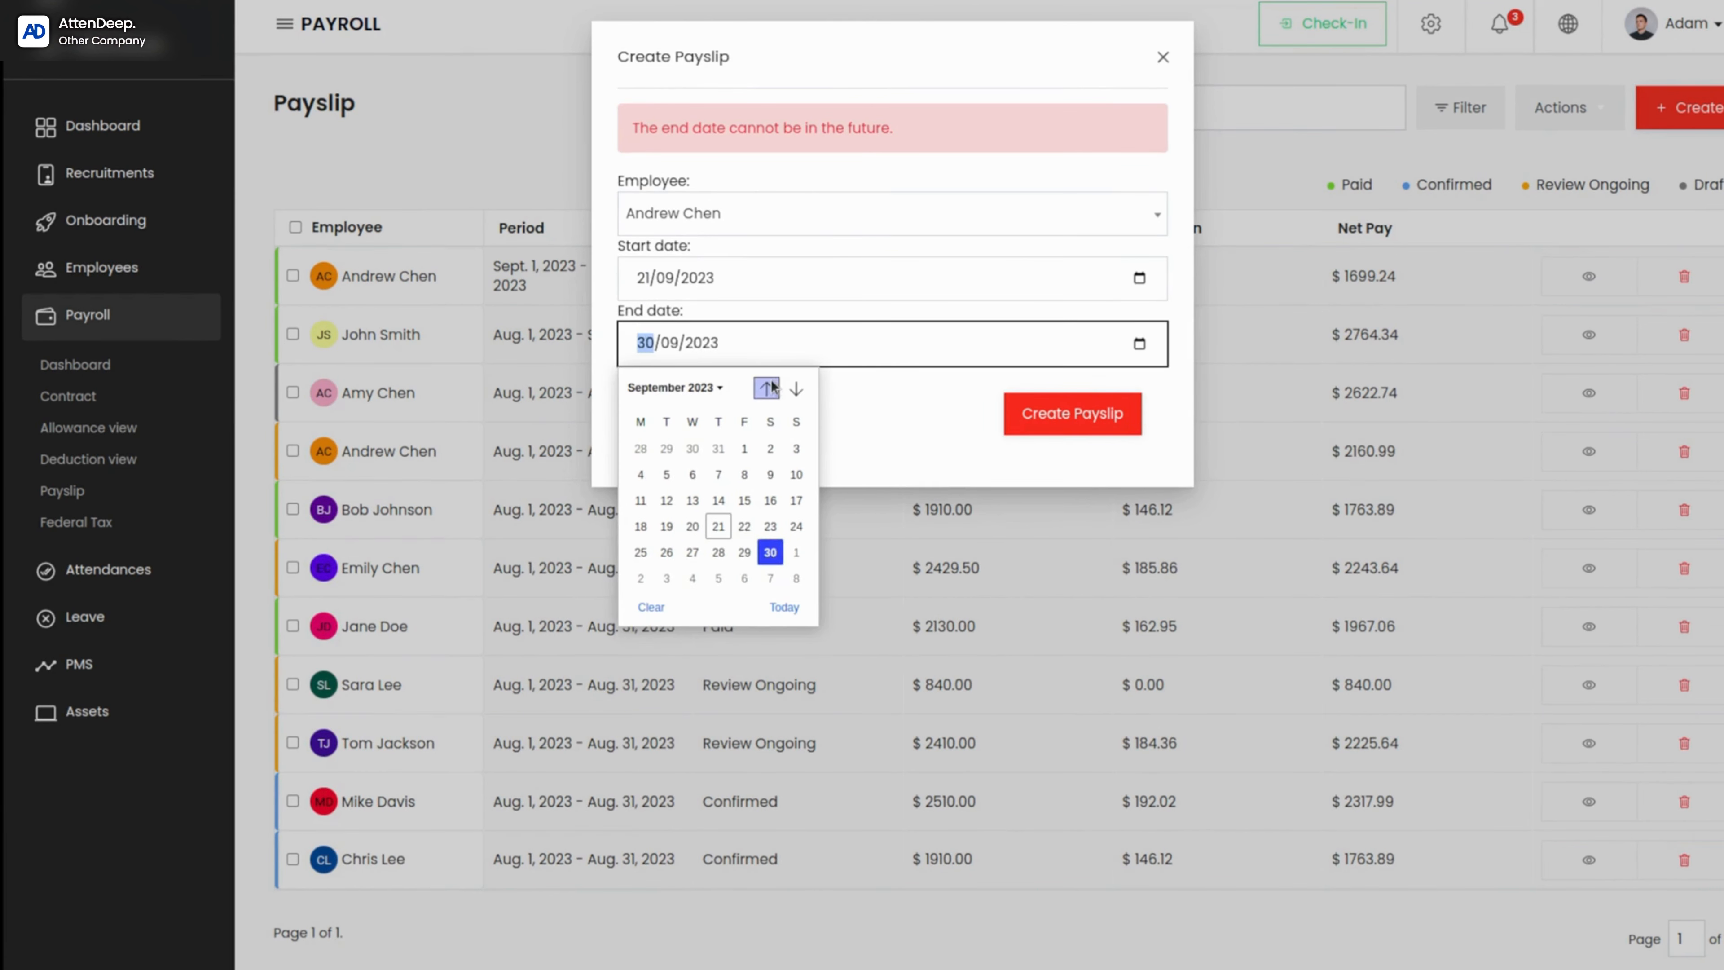
{"action": "left_click", "coordinate": [767, 553]}
{"action": "left_click", "coordinate": [1053, 416]}
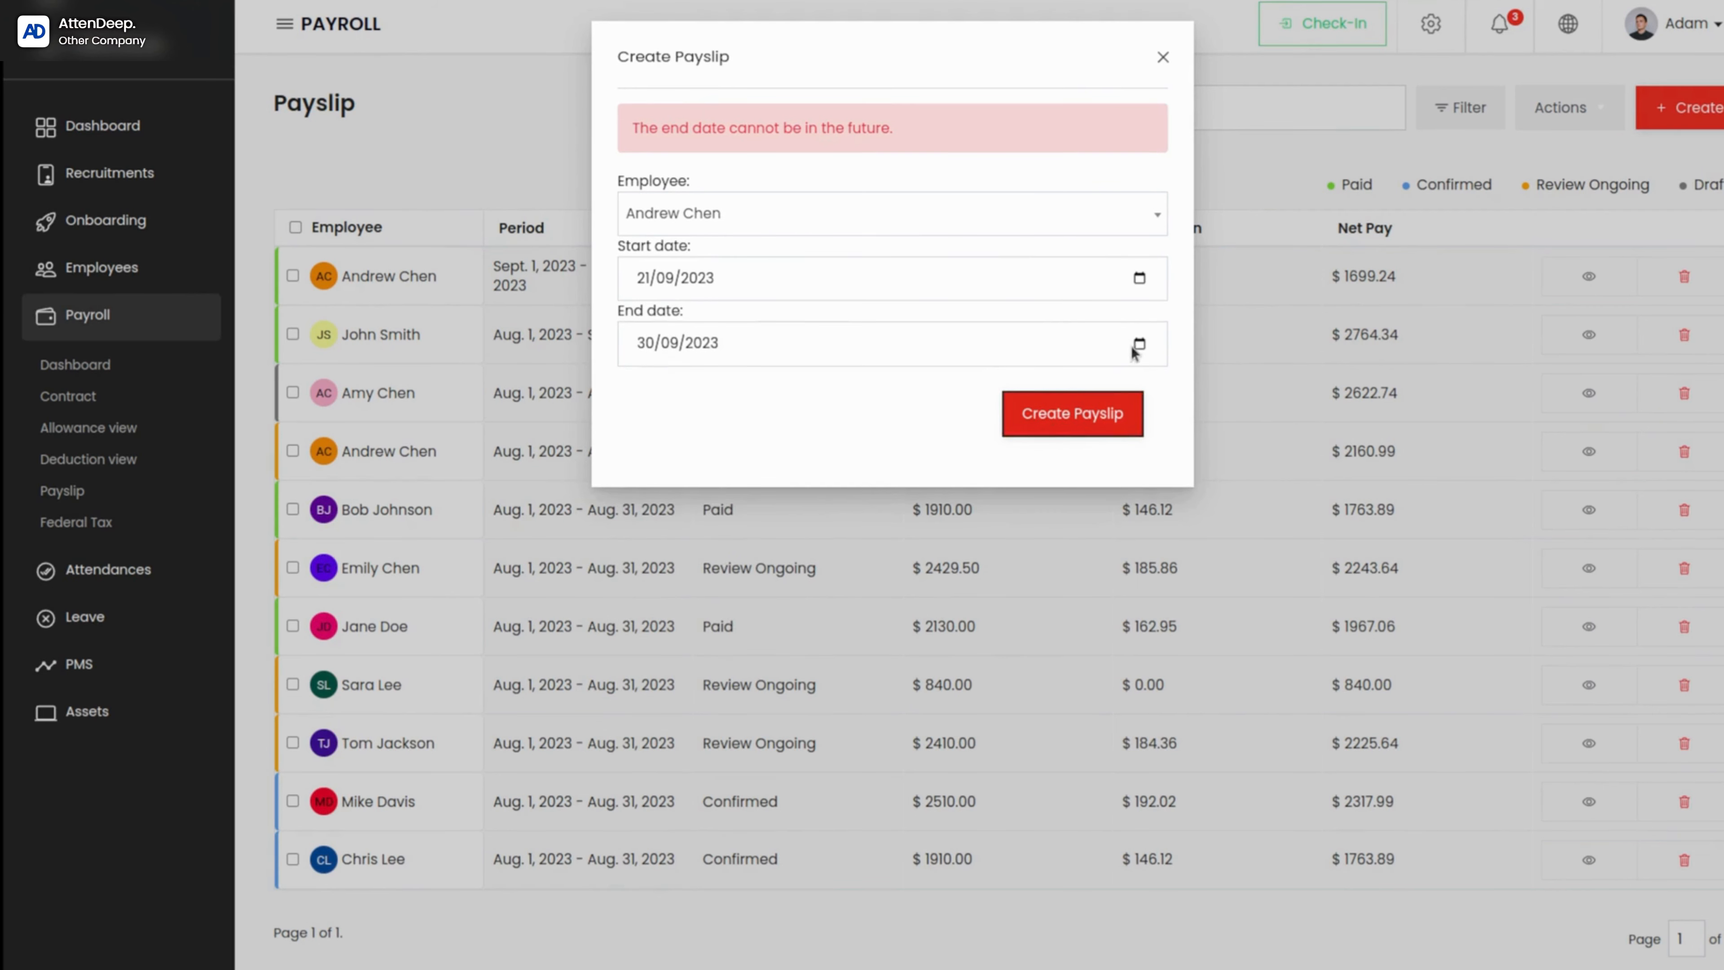
Step: Set the payslip's end date to 21/09/2023 and create the payslip
{"action": "left_click", "coordinate": [1138, 347]}
{"action": "left_click", "coordinate": [718, 526]}
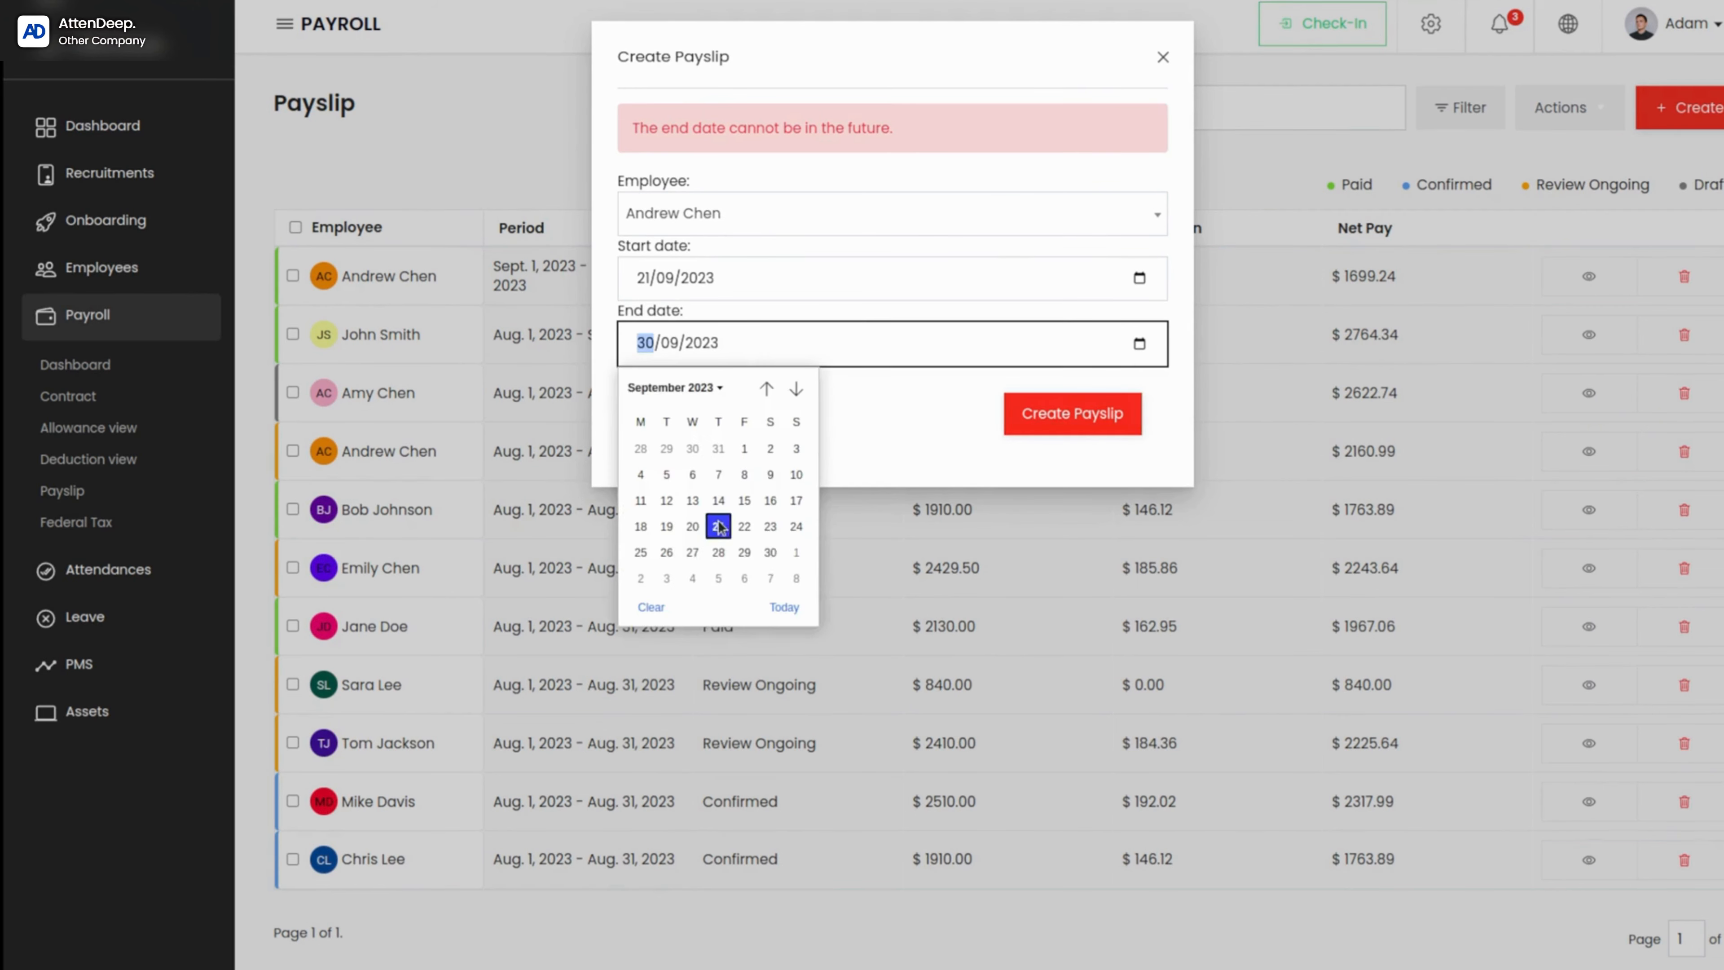
{"action": "left_click", "coordinate": [1062, 416]}
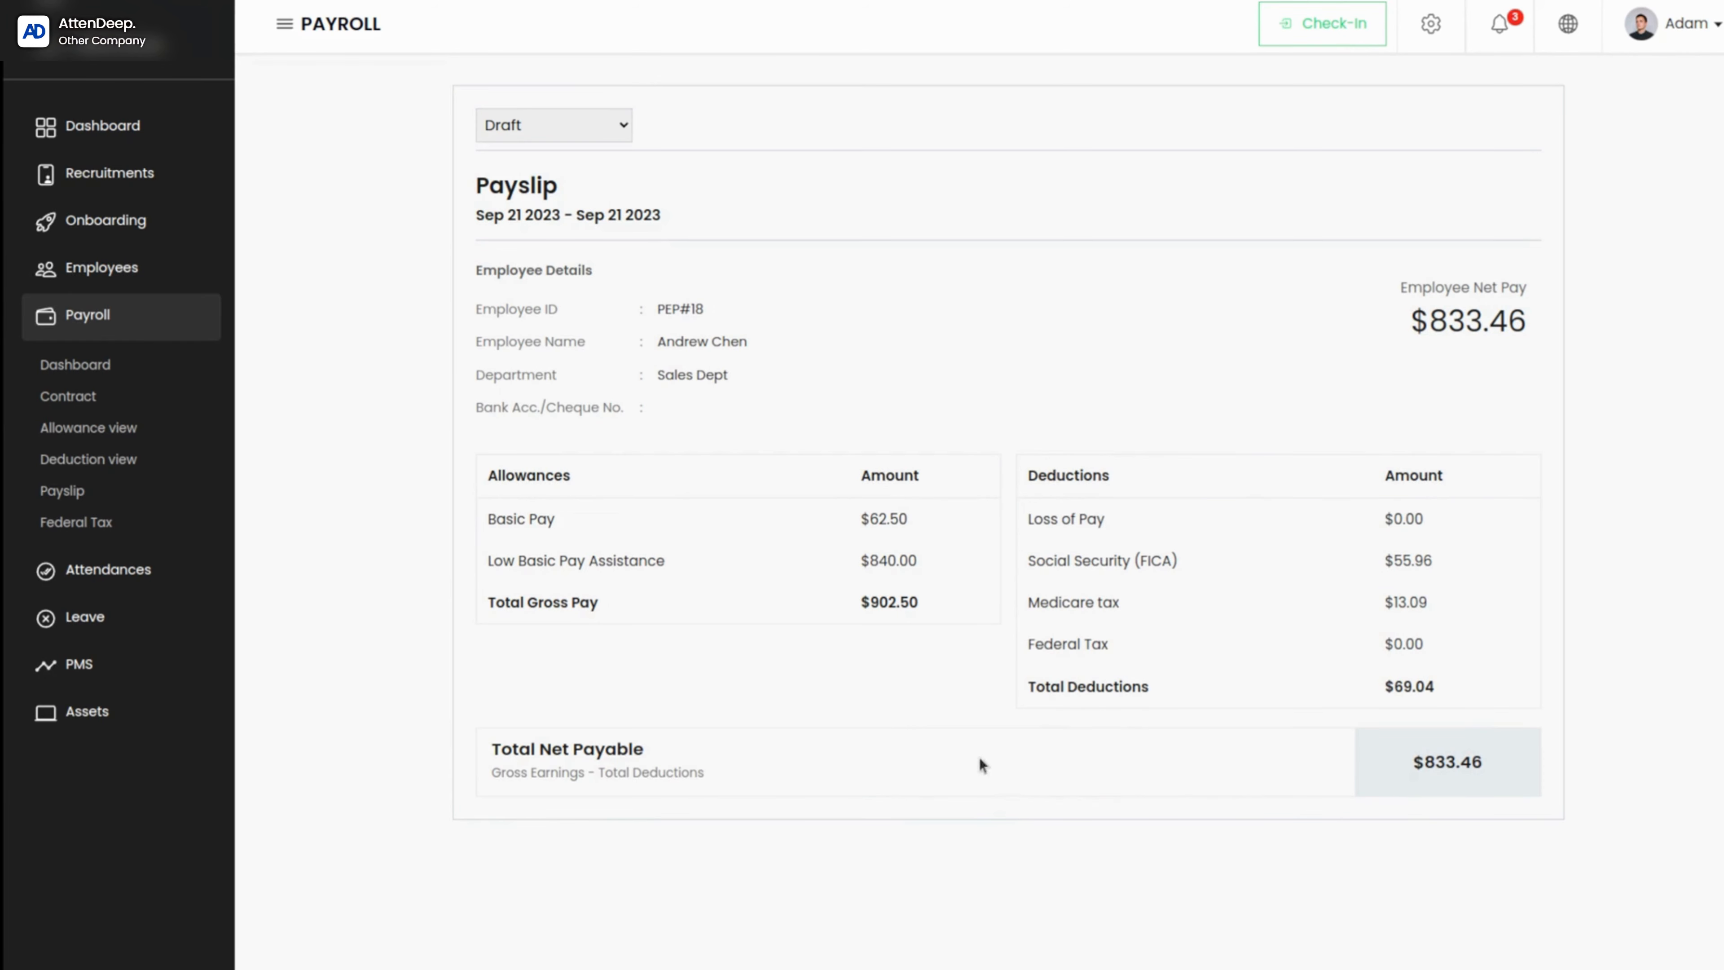
Step: Start a new federal tax filing status and look through the pay types it can be based on, choosing Taxable Gross Pay
{"action": "mouse_move", "coordinate": [540, 525]}
{"action": "left_click", "coordinate": [76, 522]}
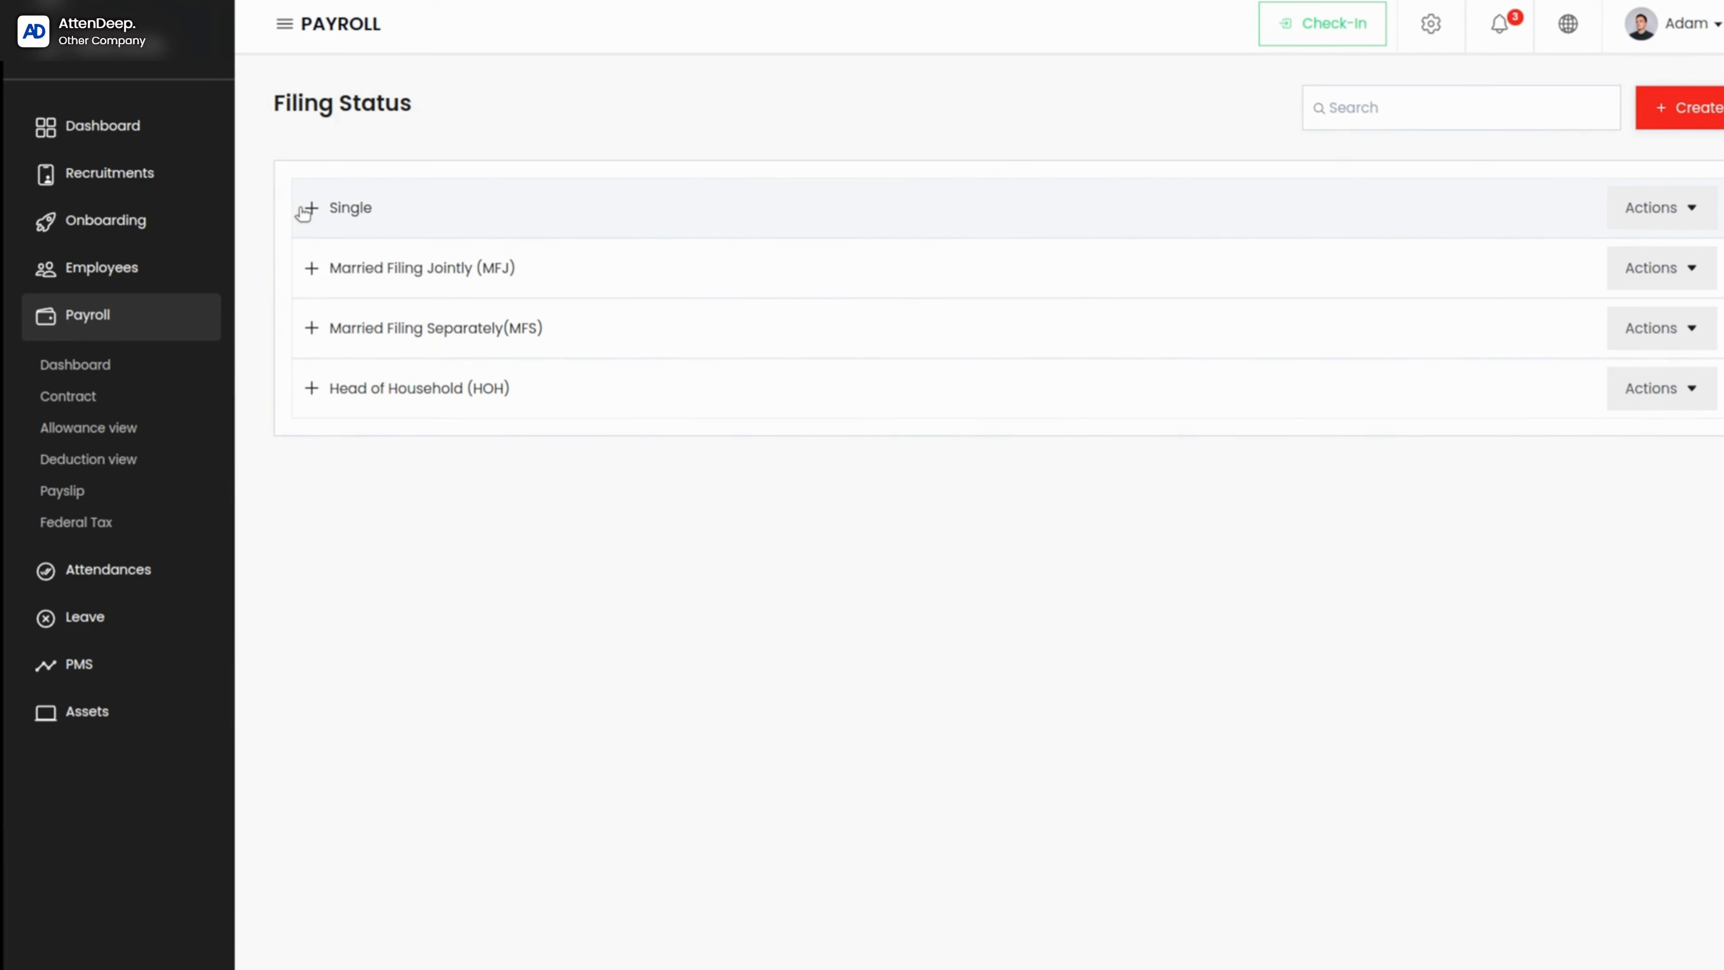
{"action": "left_click", "coordinate": [1694, 114]}
{"action": "left_click", "coordinate": [936, 121]}
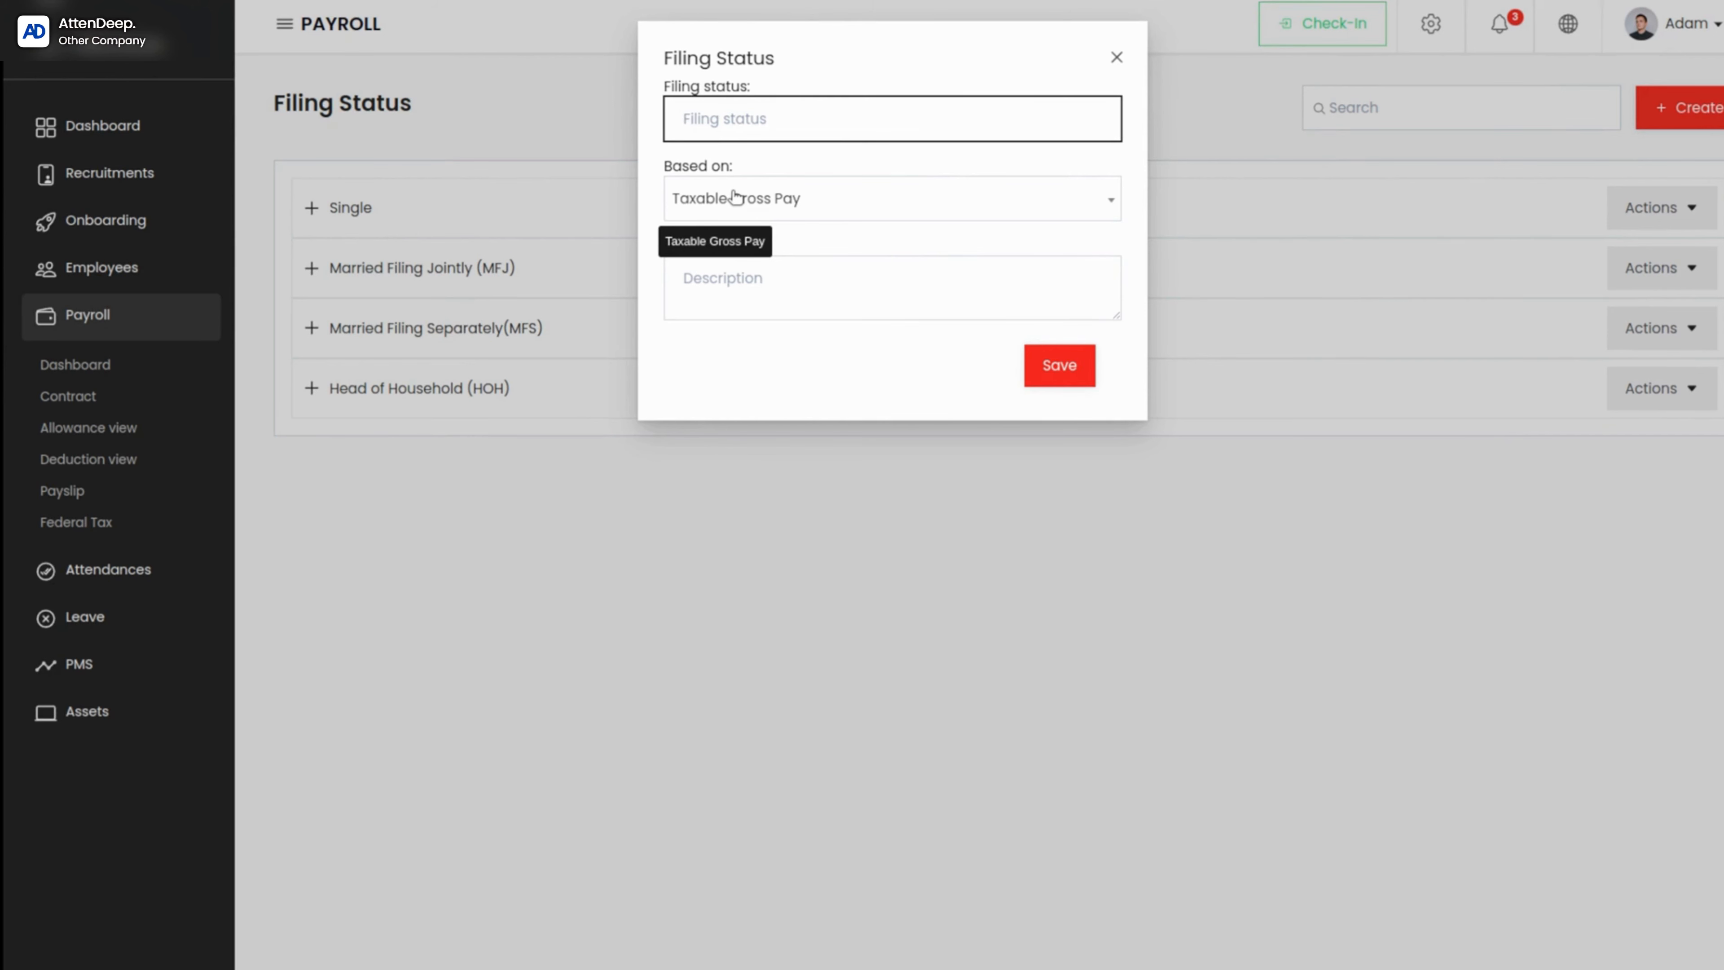
{"action": "left_click", "coordinate": [1063, 206]}
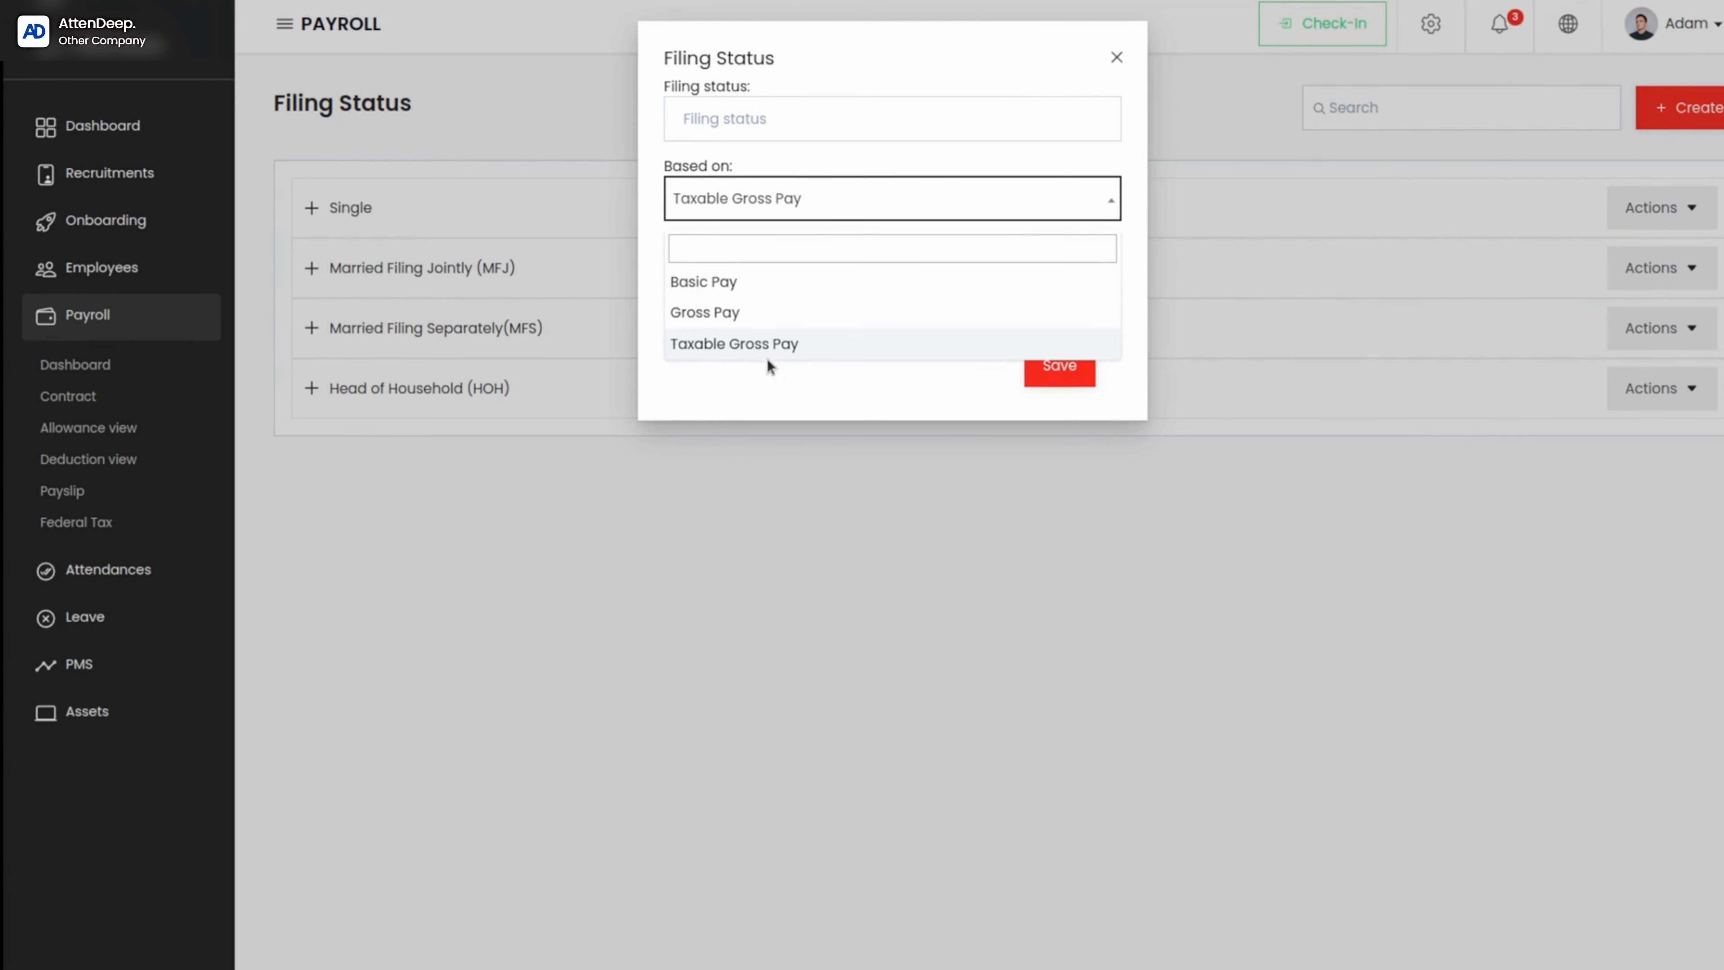
{"action": "left_click", "coordinate": [733, 355]}
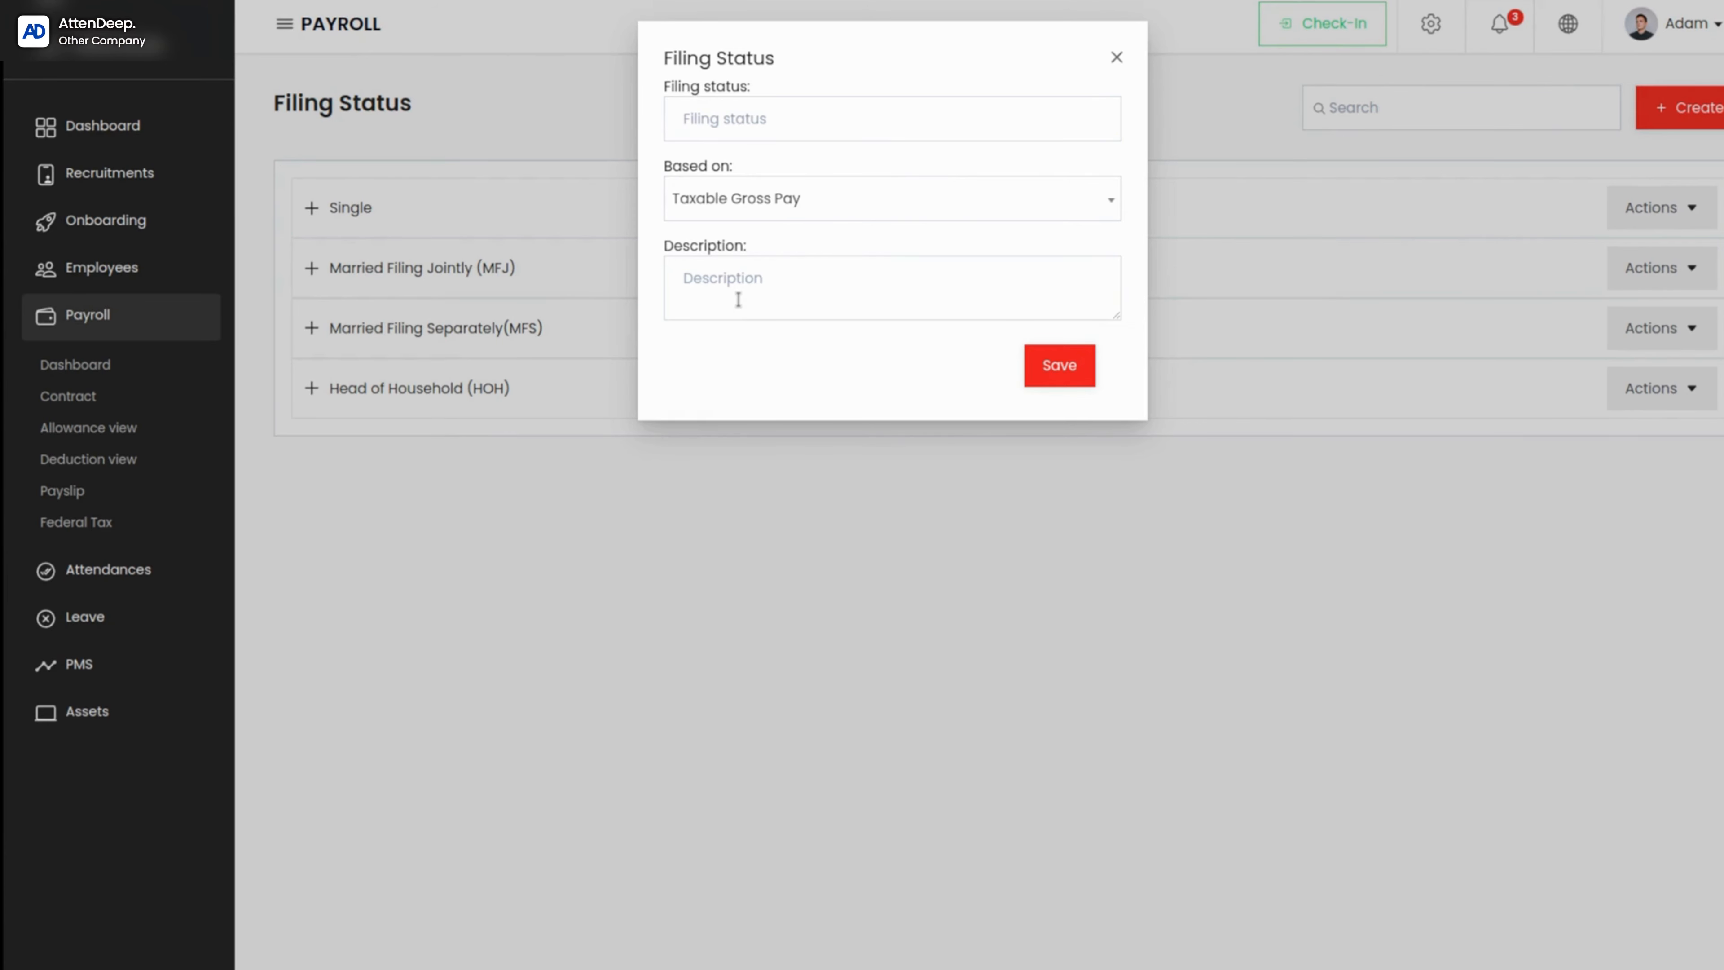
Step: Name the filing status "new", base it on Basic Pay, and save it without a description
{"action": "left_click", "coordinate": [769, 130]}
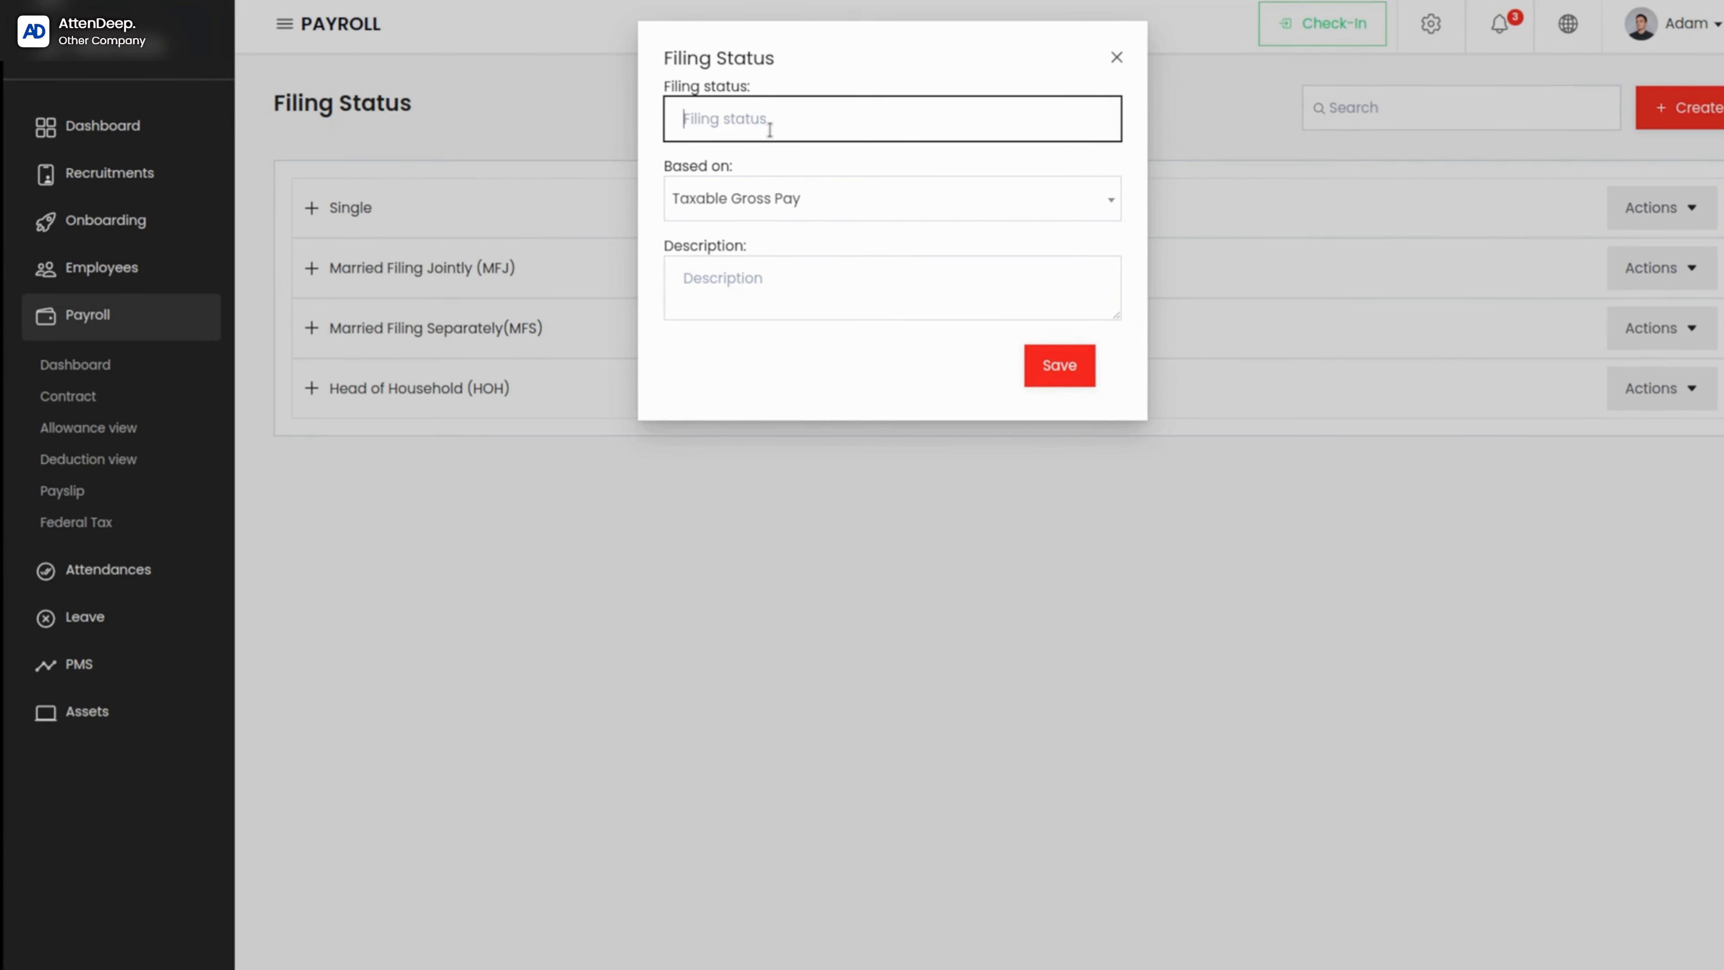
{"action": "type", "text": "new"}
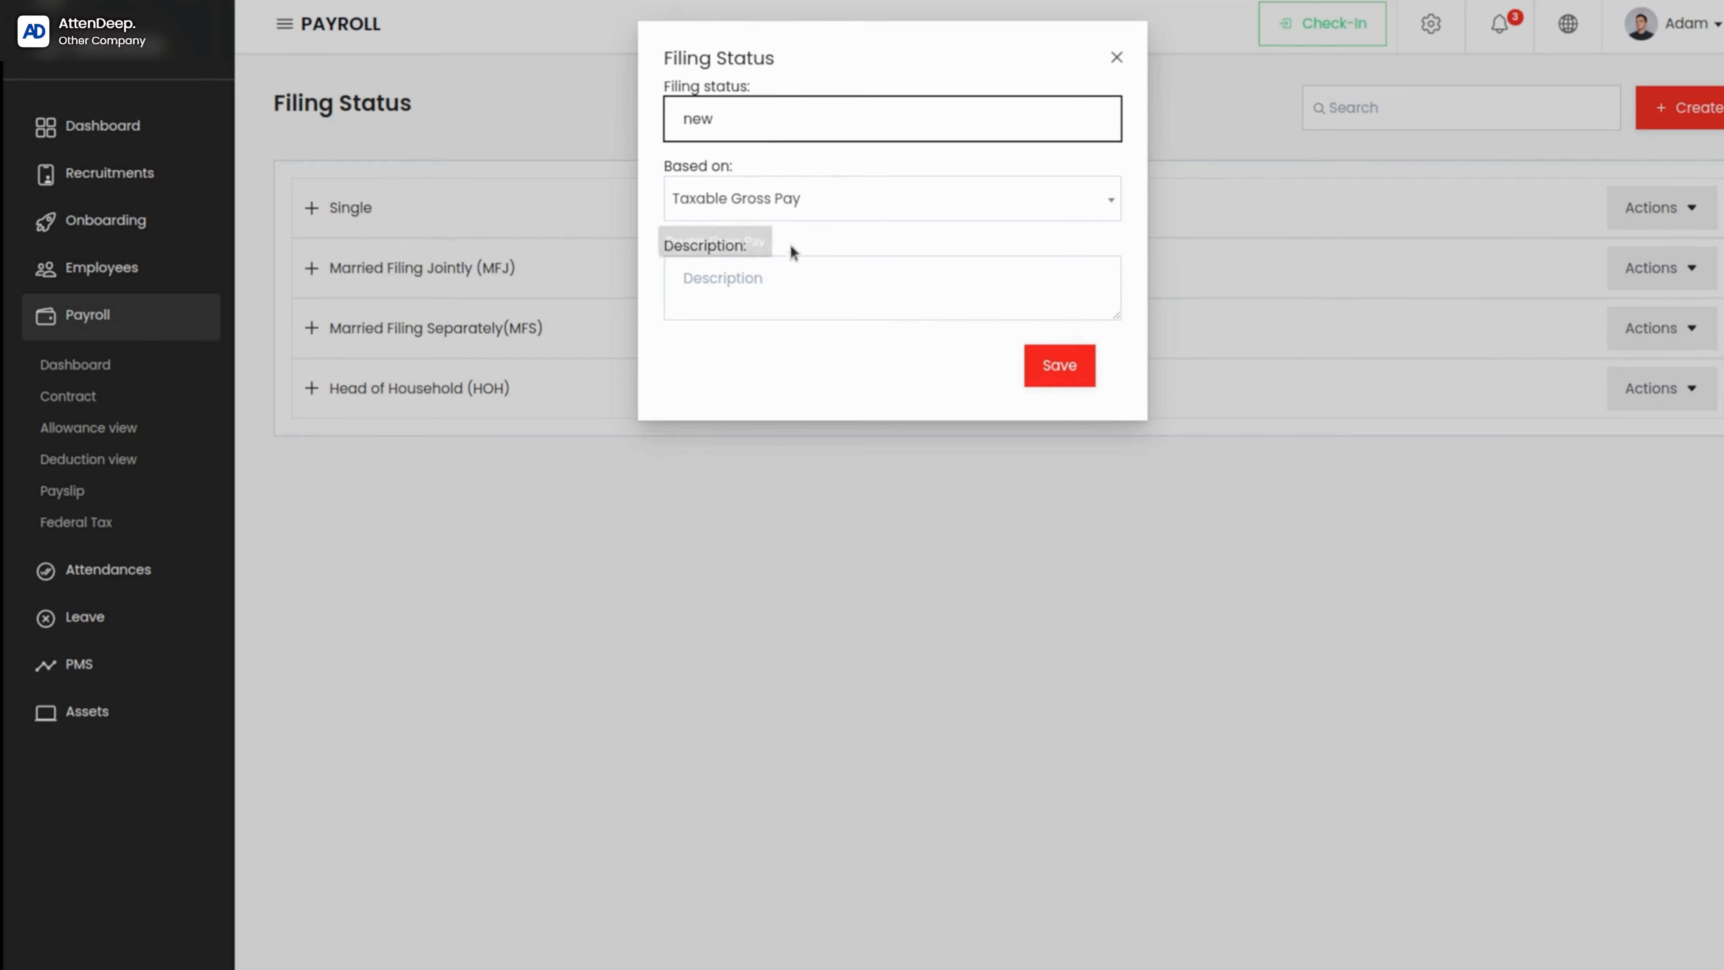
{"action": "left_click", "coordinate": [852, 199]}
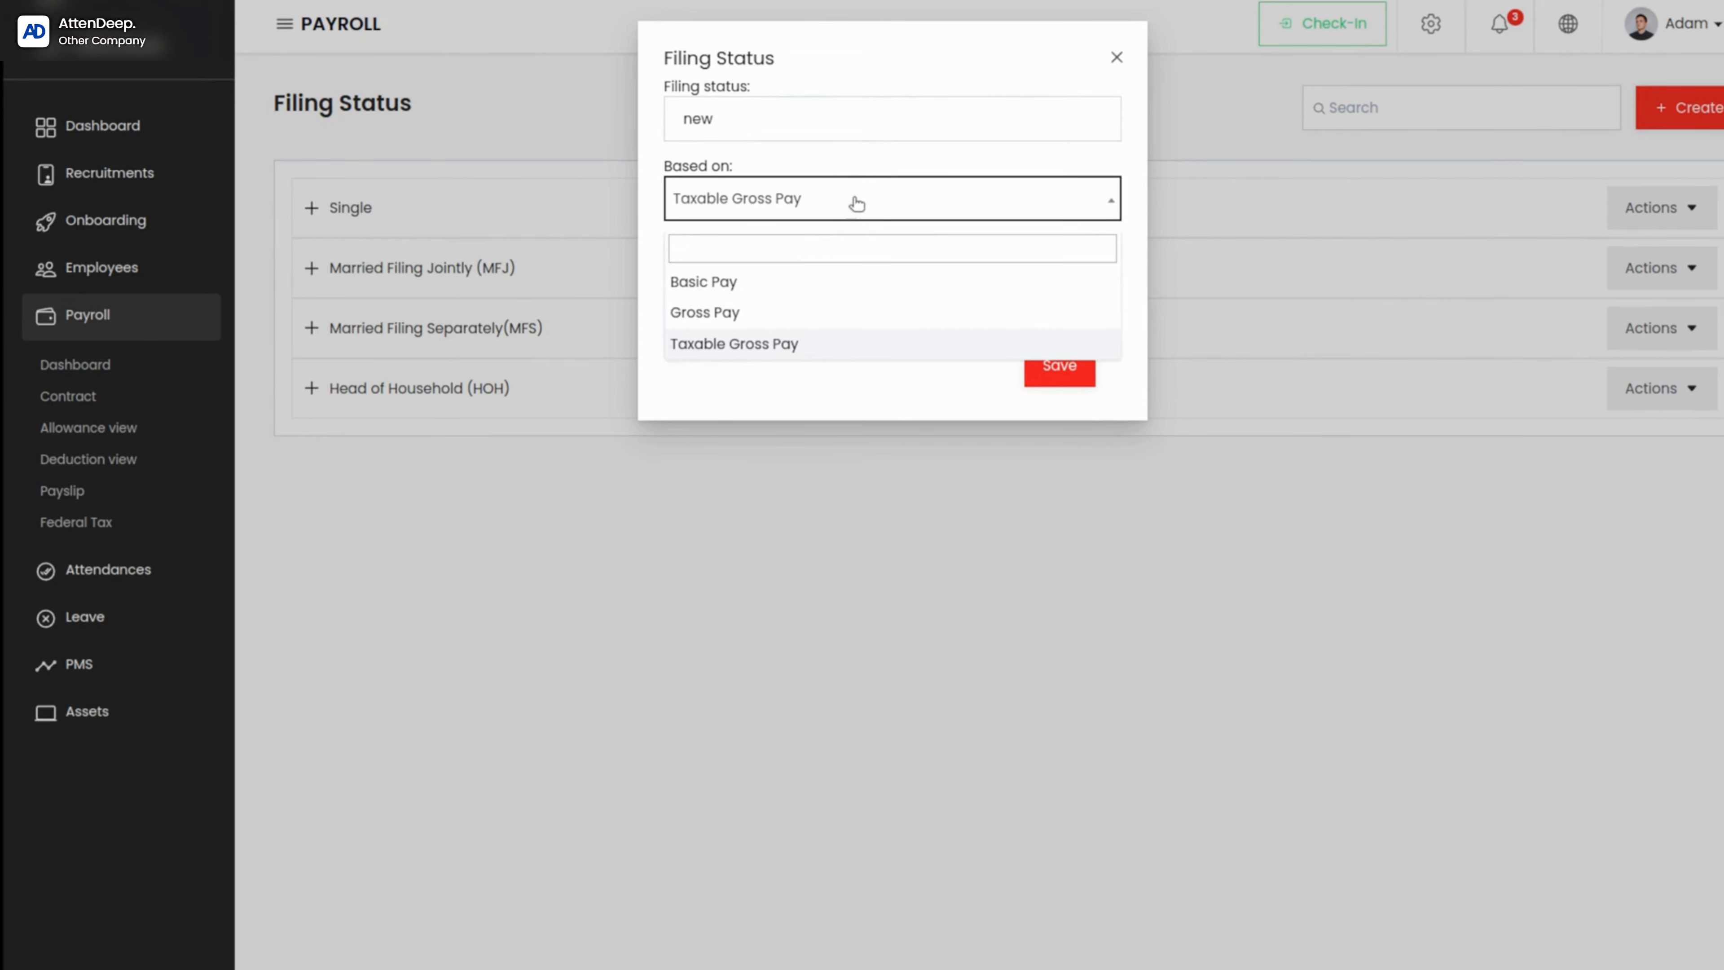
{"action": "left_click", "coordinate": [766, 280]}
{"action": "left_click", "coordinate": [765, 281]}
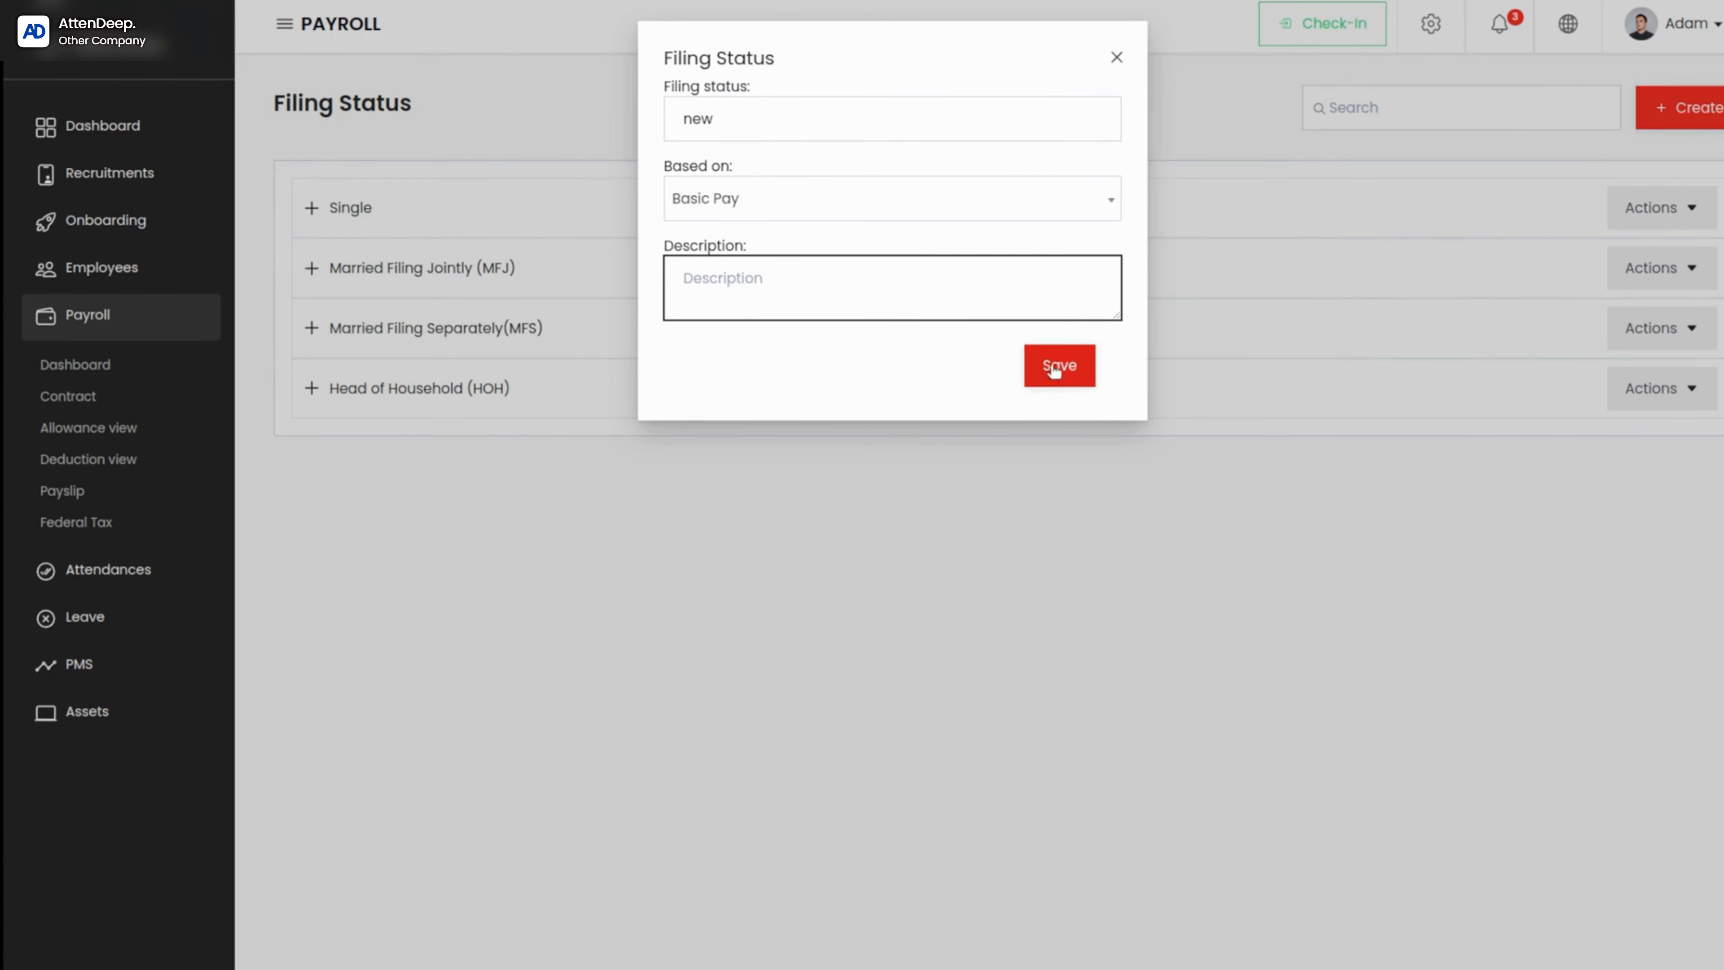
{"action": "left_click", "coordinate": [1063, 383]}
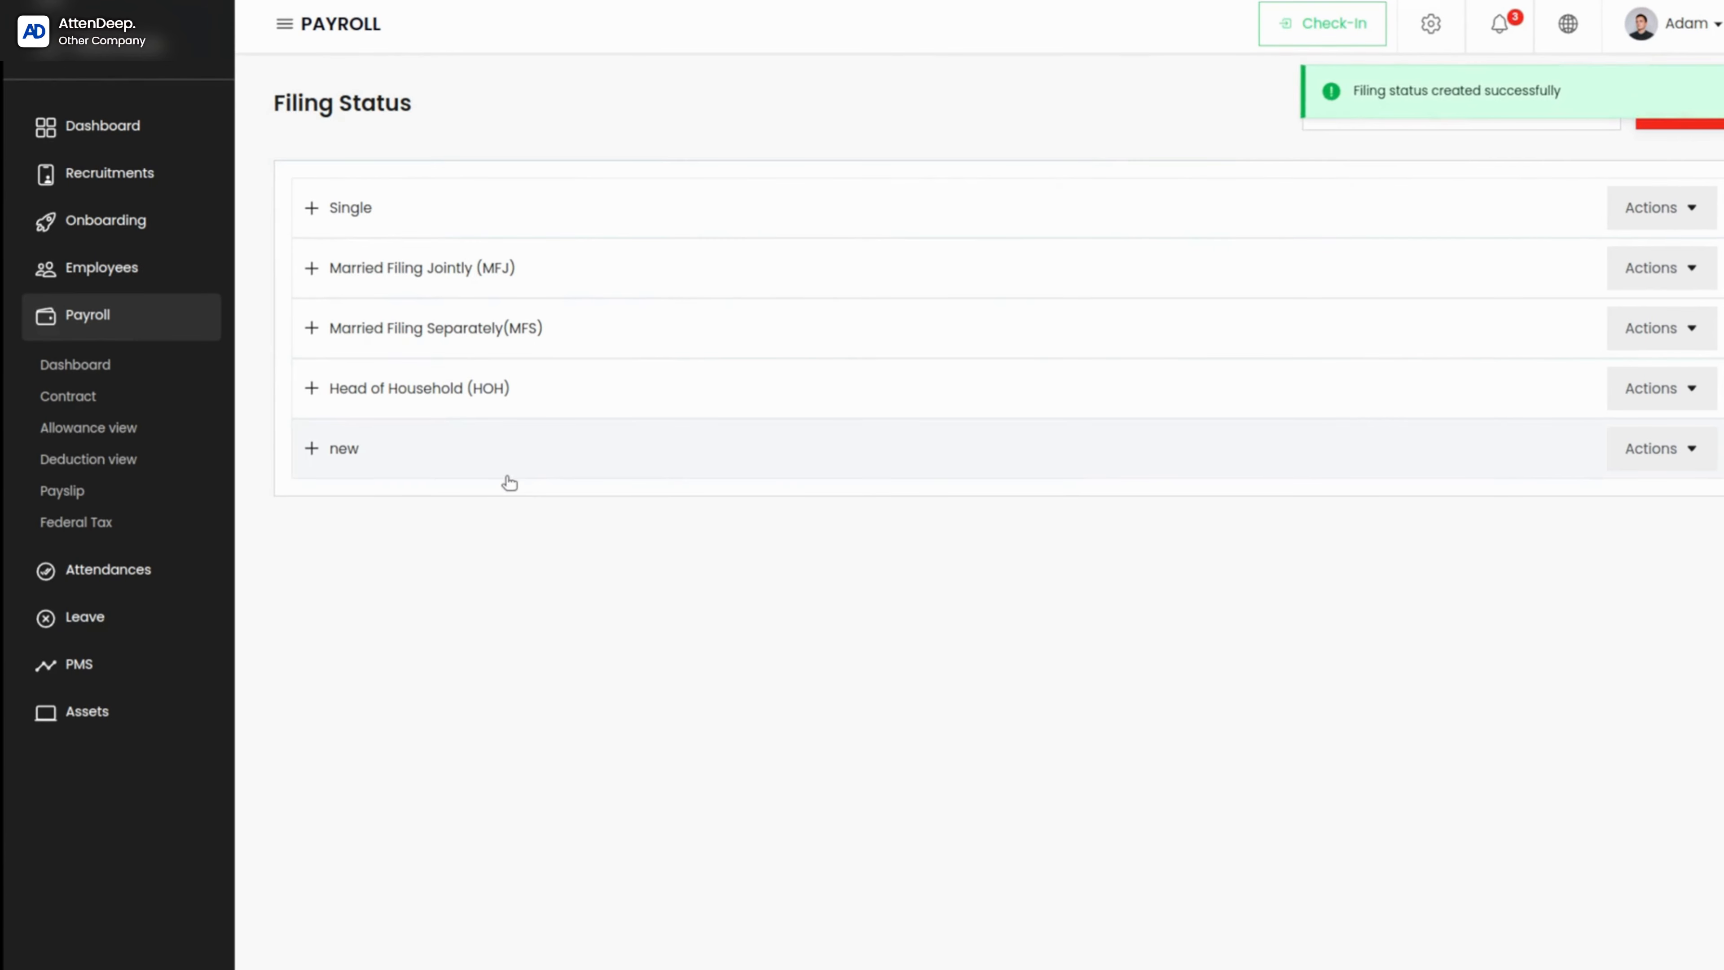
Step: Look through the actions available for the filing status "new"
{"action": "left_click", "coordinate": [1652, 461]}
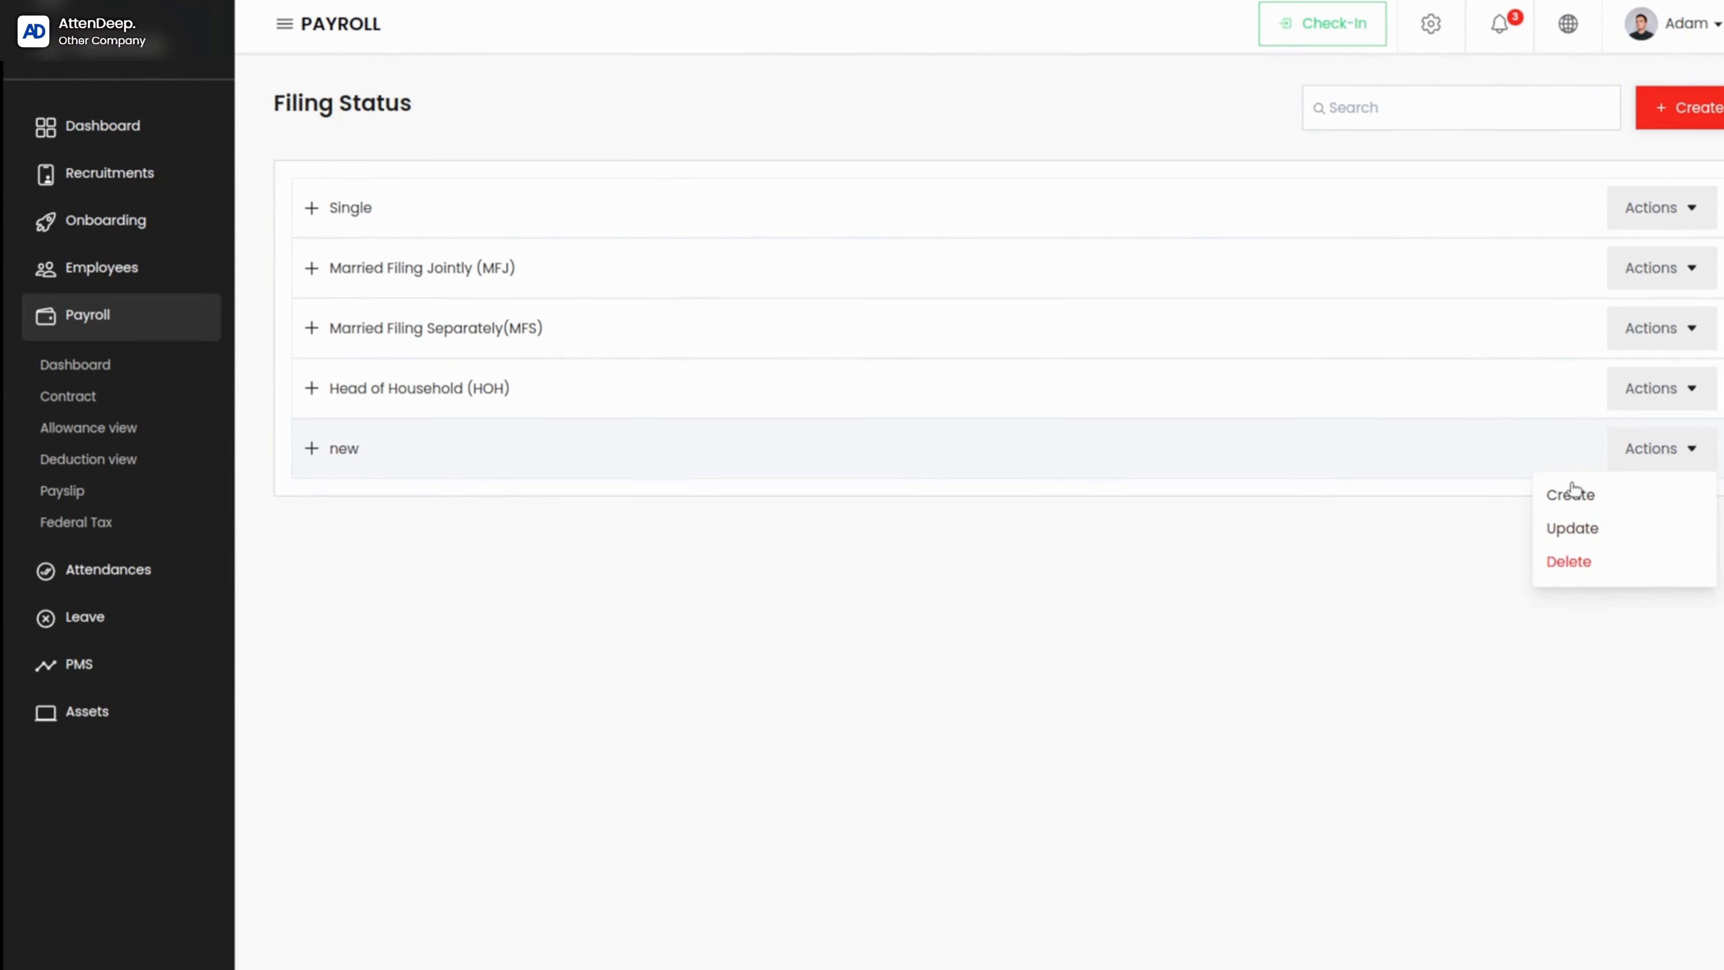
{"action": "left_click", "coordinate": [1321, 731]}
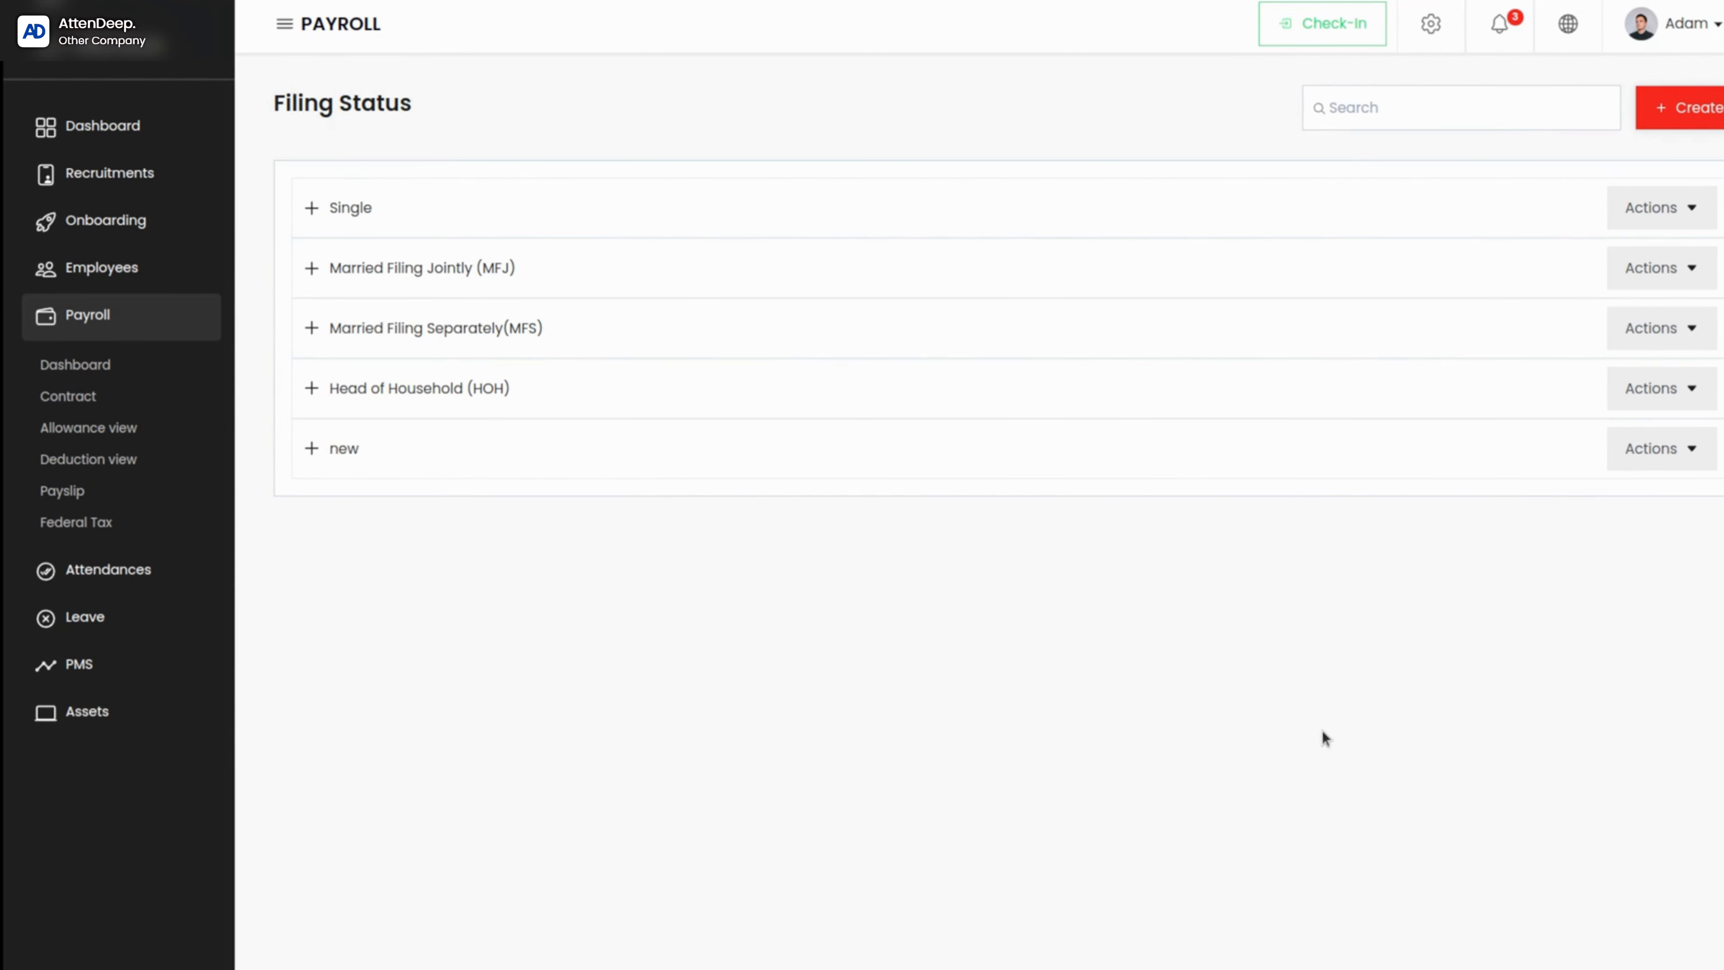